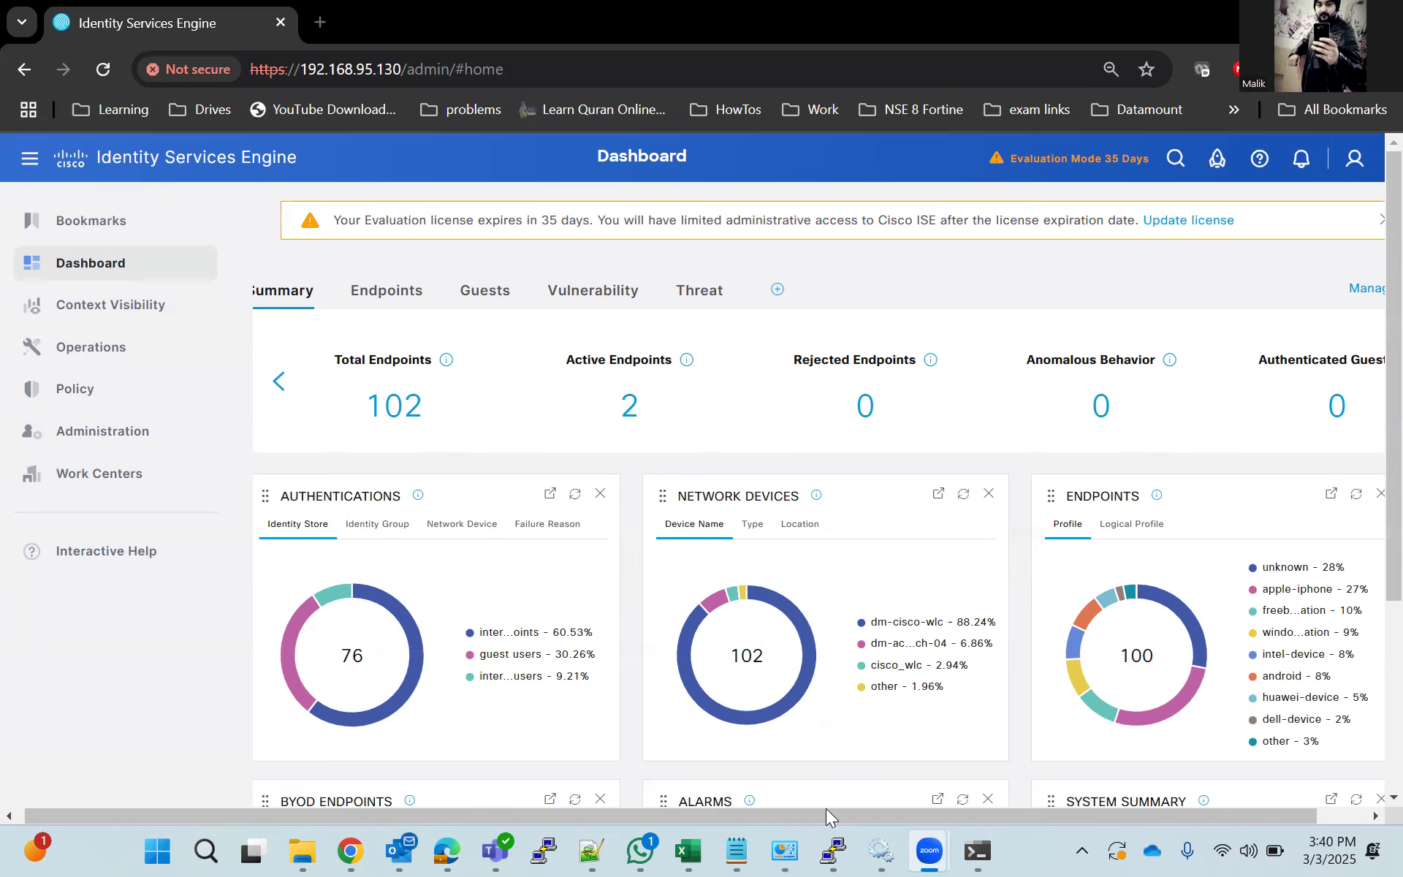
Switch to the PuTTY switch session, leave configuration mode and display the running configuration of interface gigabitEthernet 1/0/3.
left_click(833, 847)
type("end")
key("Return")
type("sho")
key("Tab")
type("ru")
key("Tab")
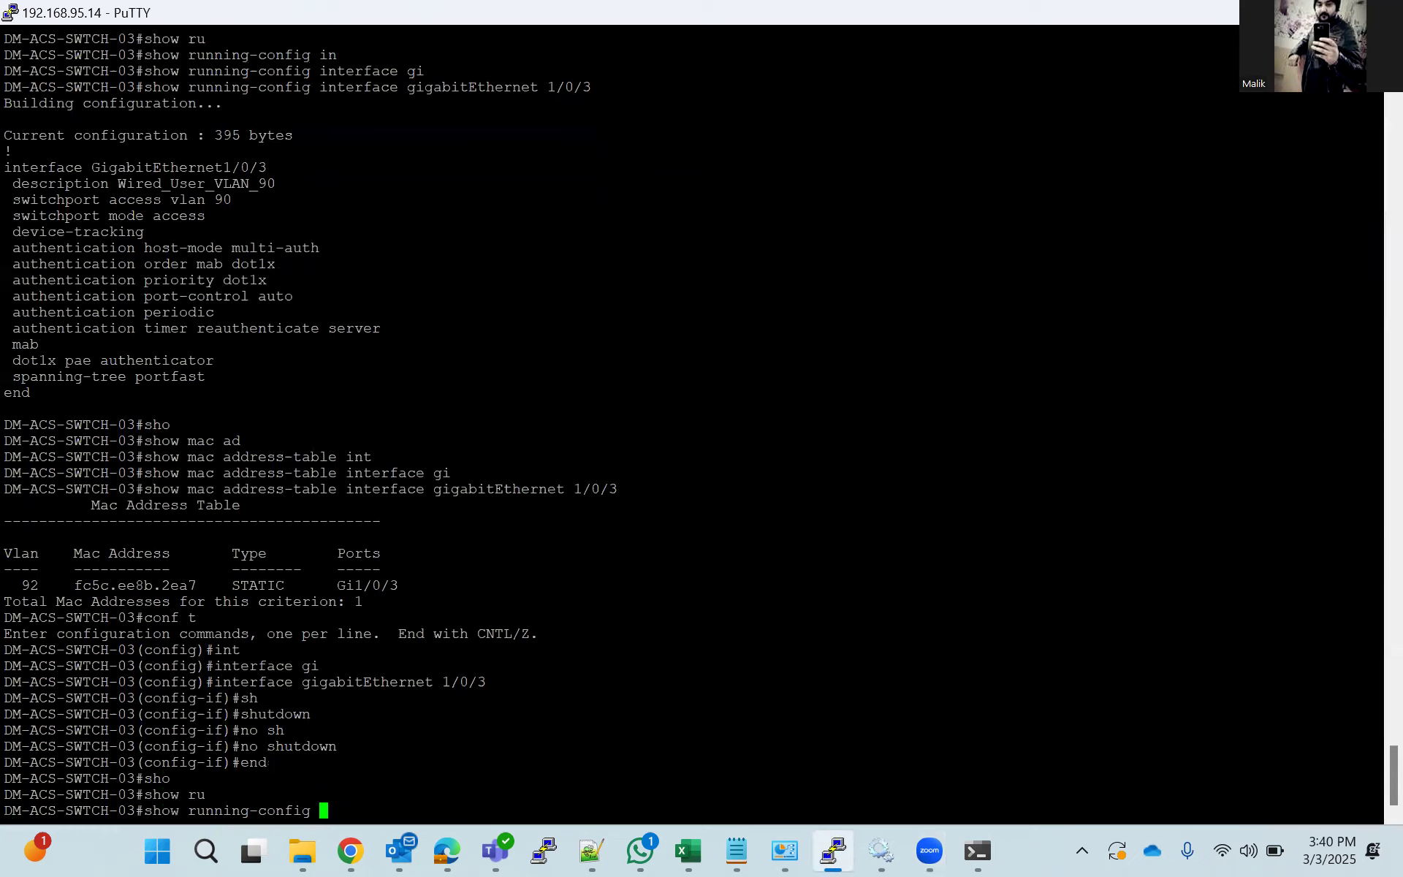
type("int")
key("Tab")
type("gi")
key("Tab")
type("1/0/3")
key("Return")
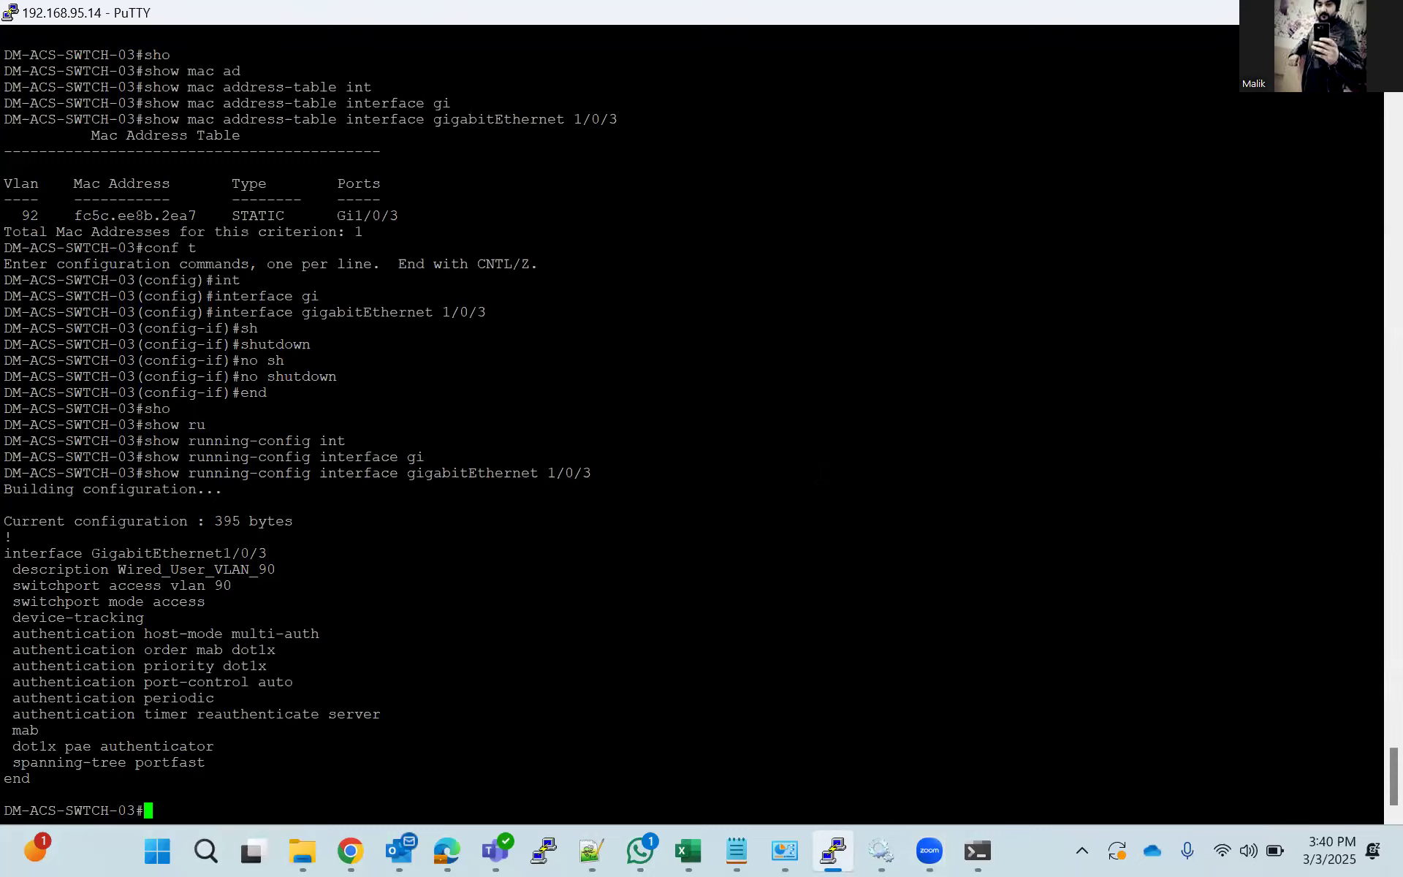
Examine the mab and "authentication order mab dot1x" lines in the interface configuration.
scroll(694, 424, "up", 20)
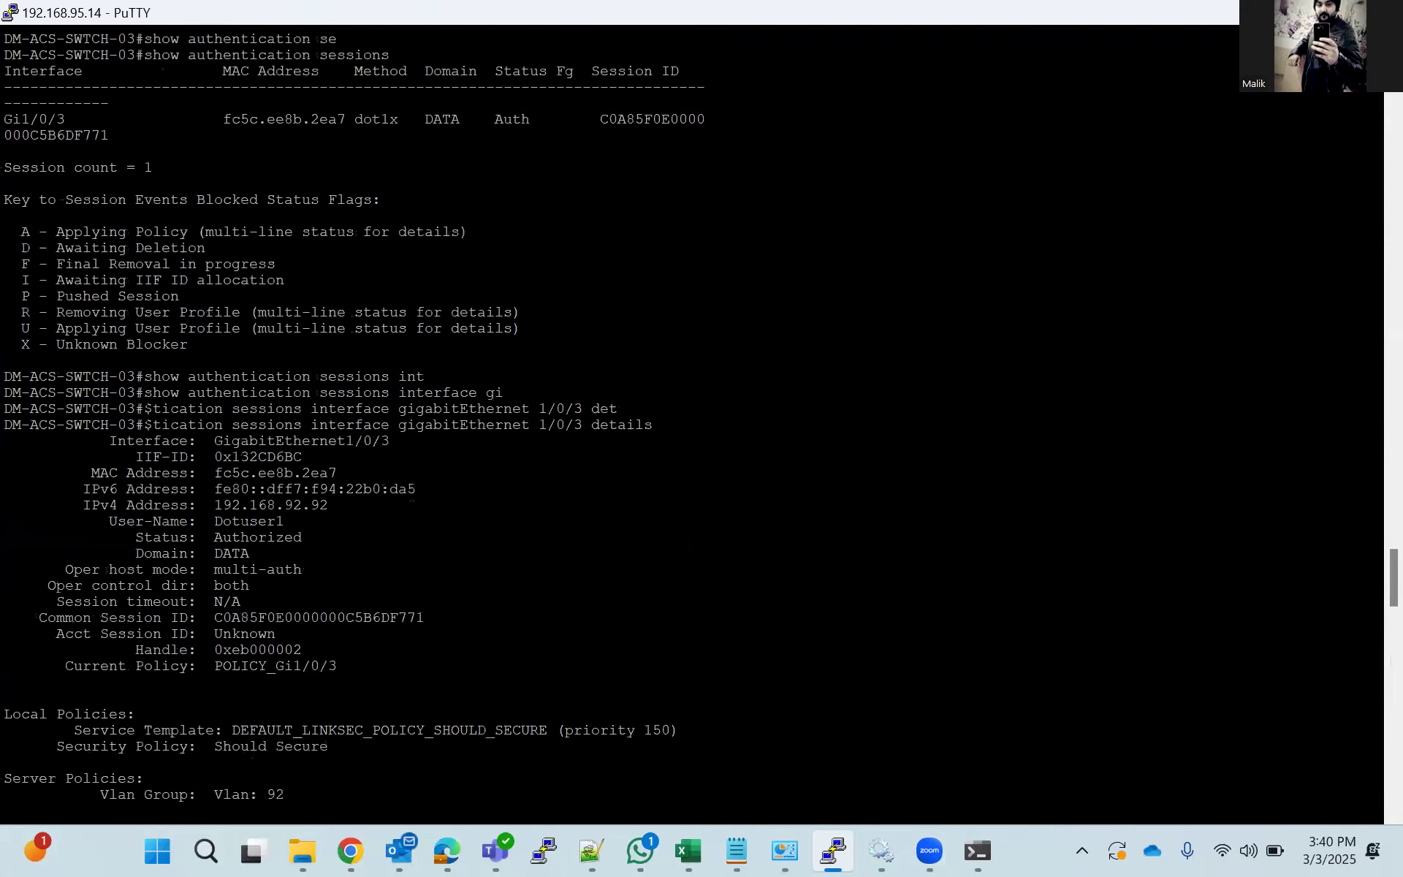
scroll(695, 424, "down", 16)
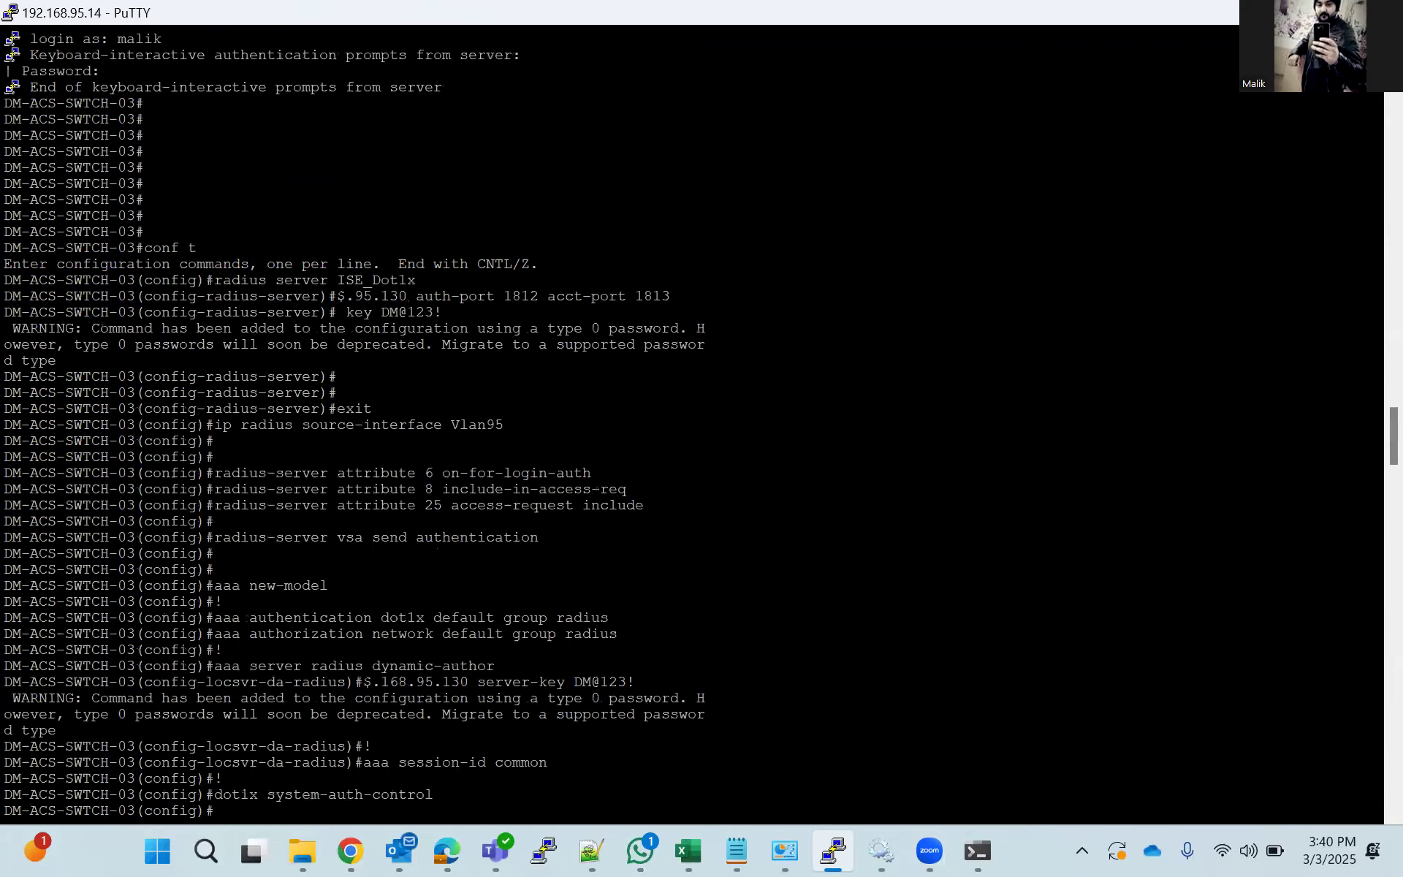
scroll(694, 424, "down", 20)
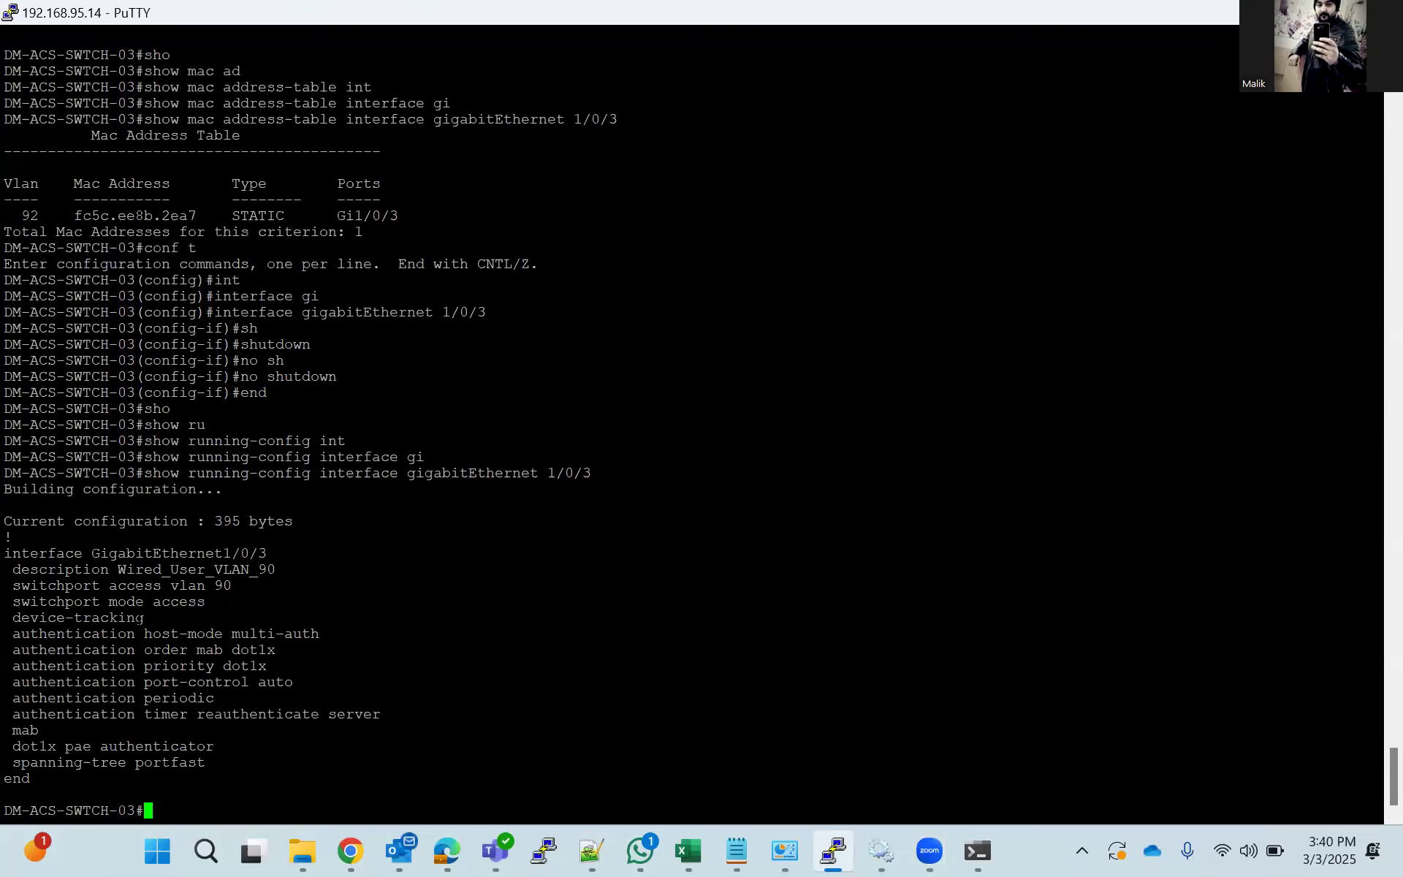
triple_click(15, 731)
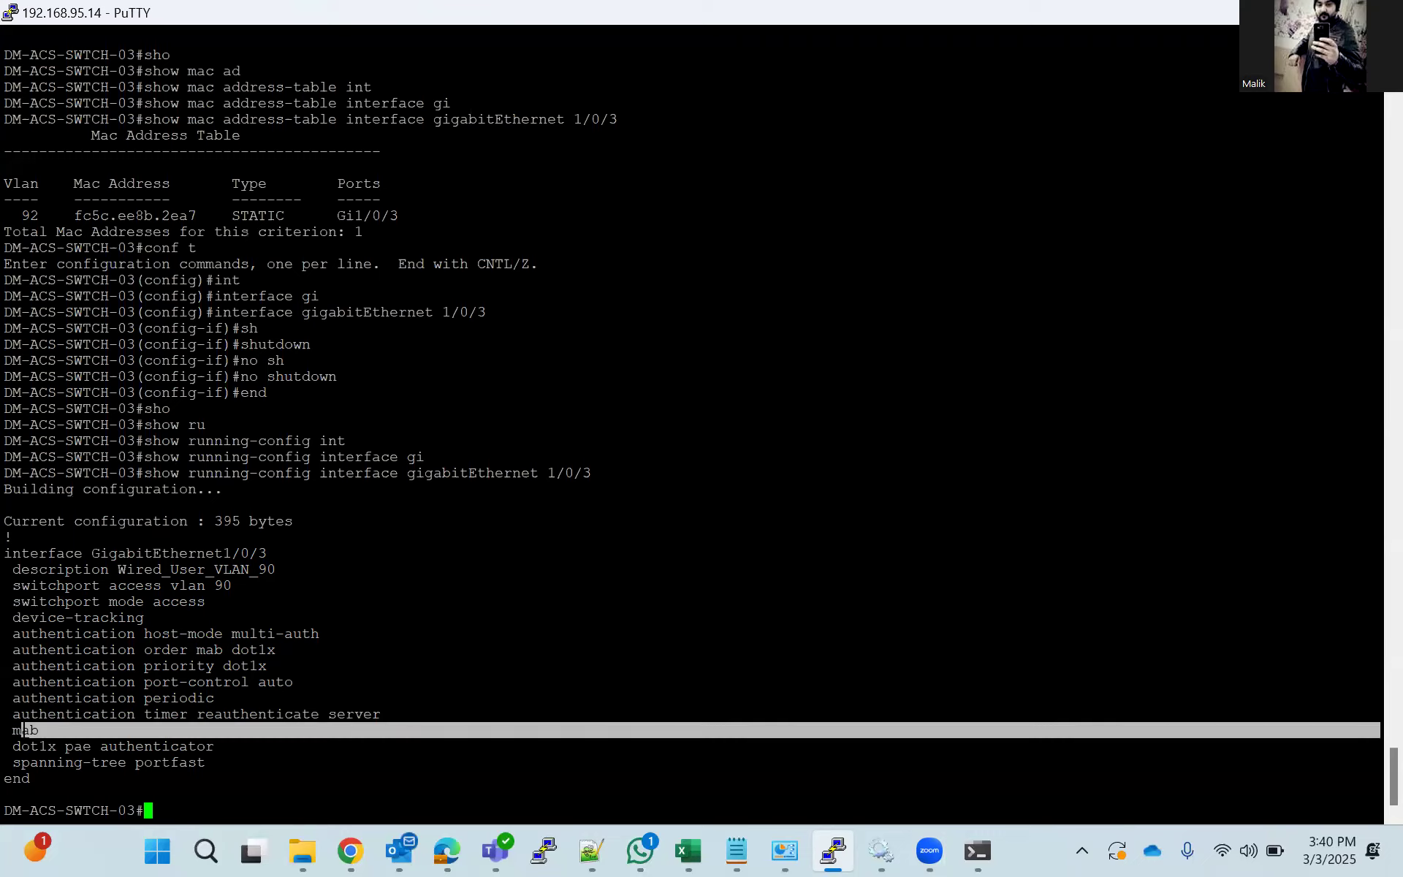
left_click(16, 730)
triple_click(24, 730)
left_click_drag(13, 650, 286, 649)
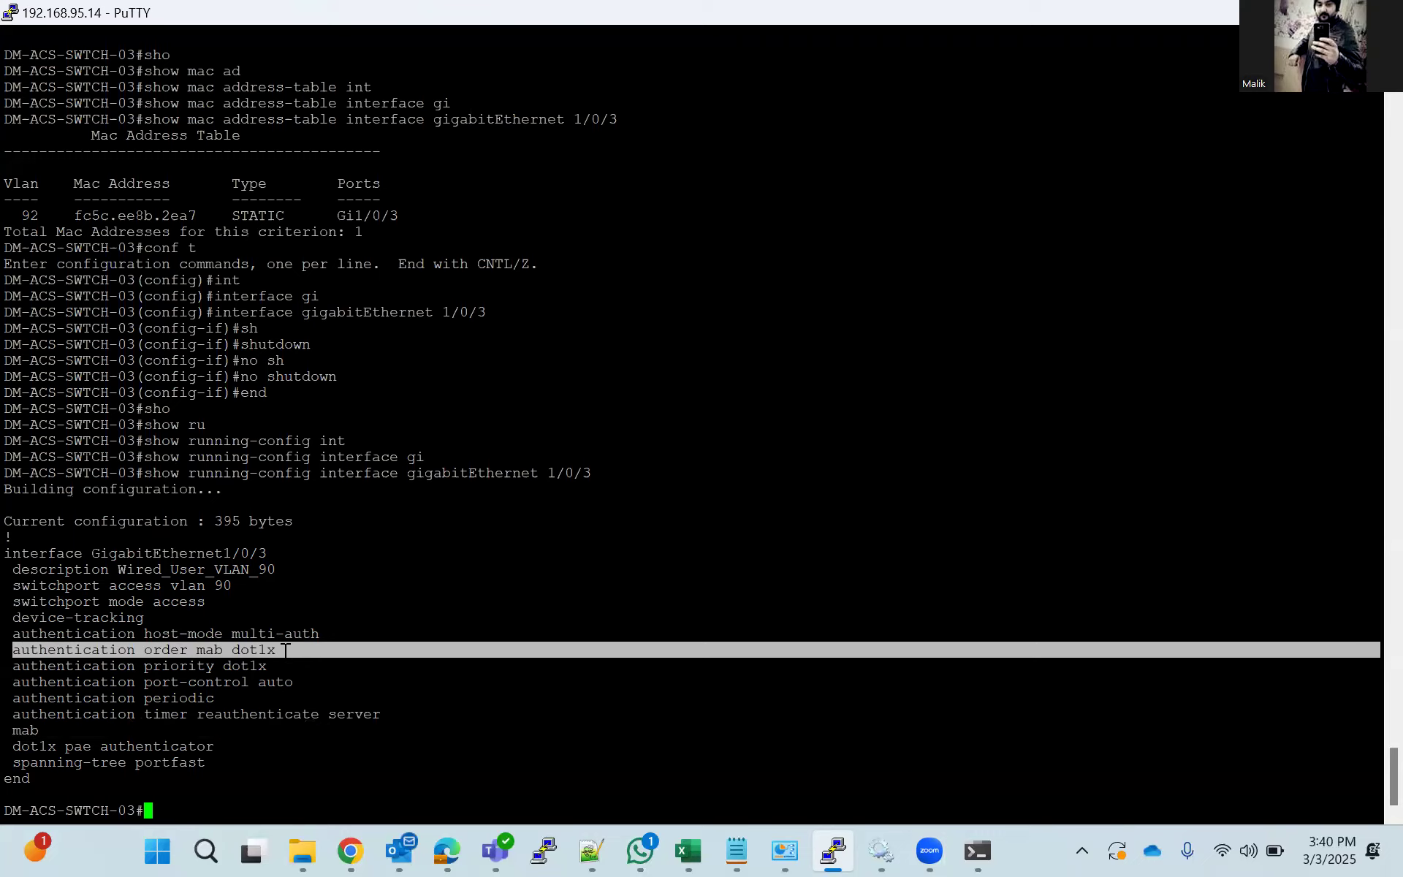
left_click(441, 705)
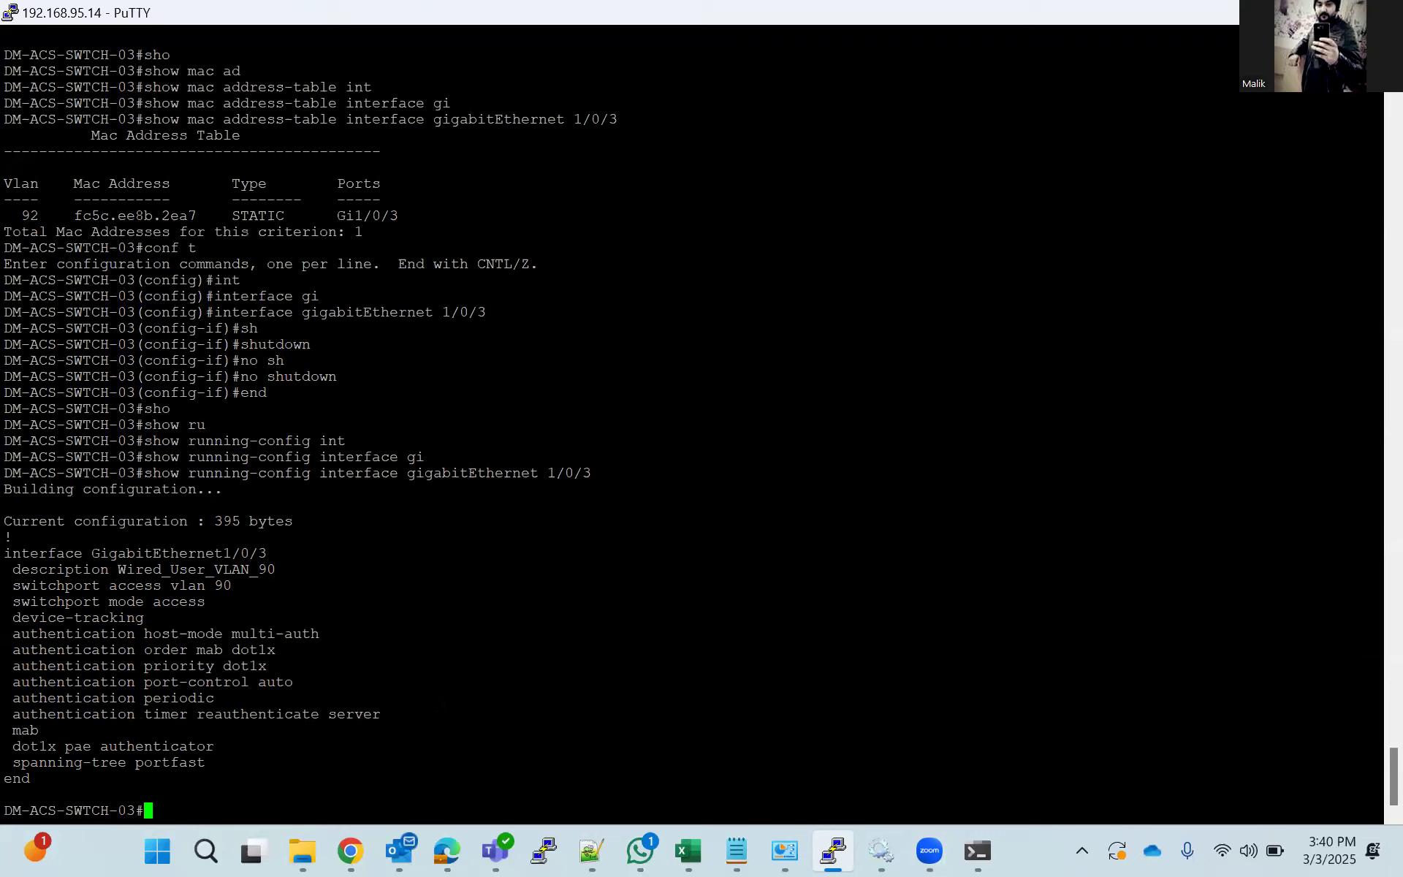
Switch to Network and Sharing Center and check the Ethernet adapter's IEEE 802.1X authentication setting, leaving it as is.
left_click(793, 844)
left_click(711, 285)
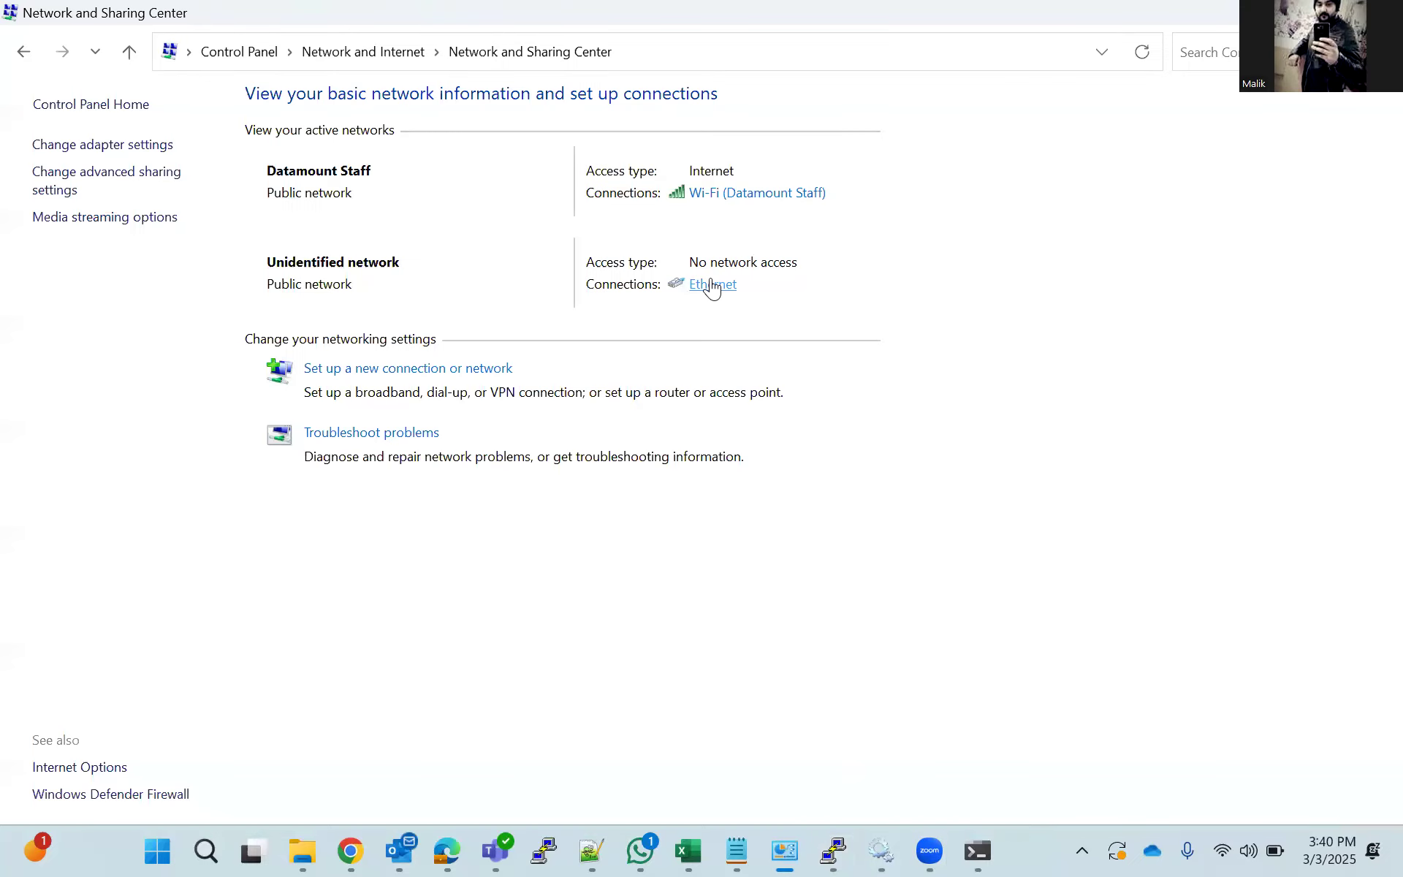
left_click(594, 606)
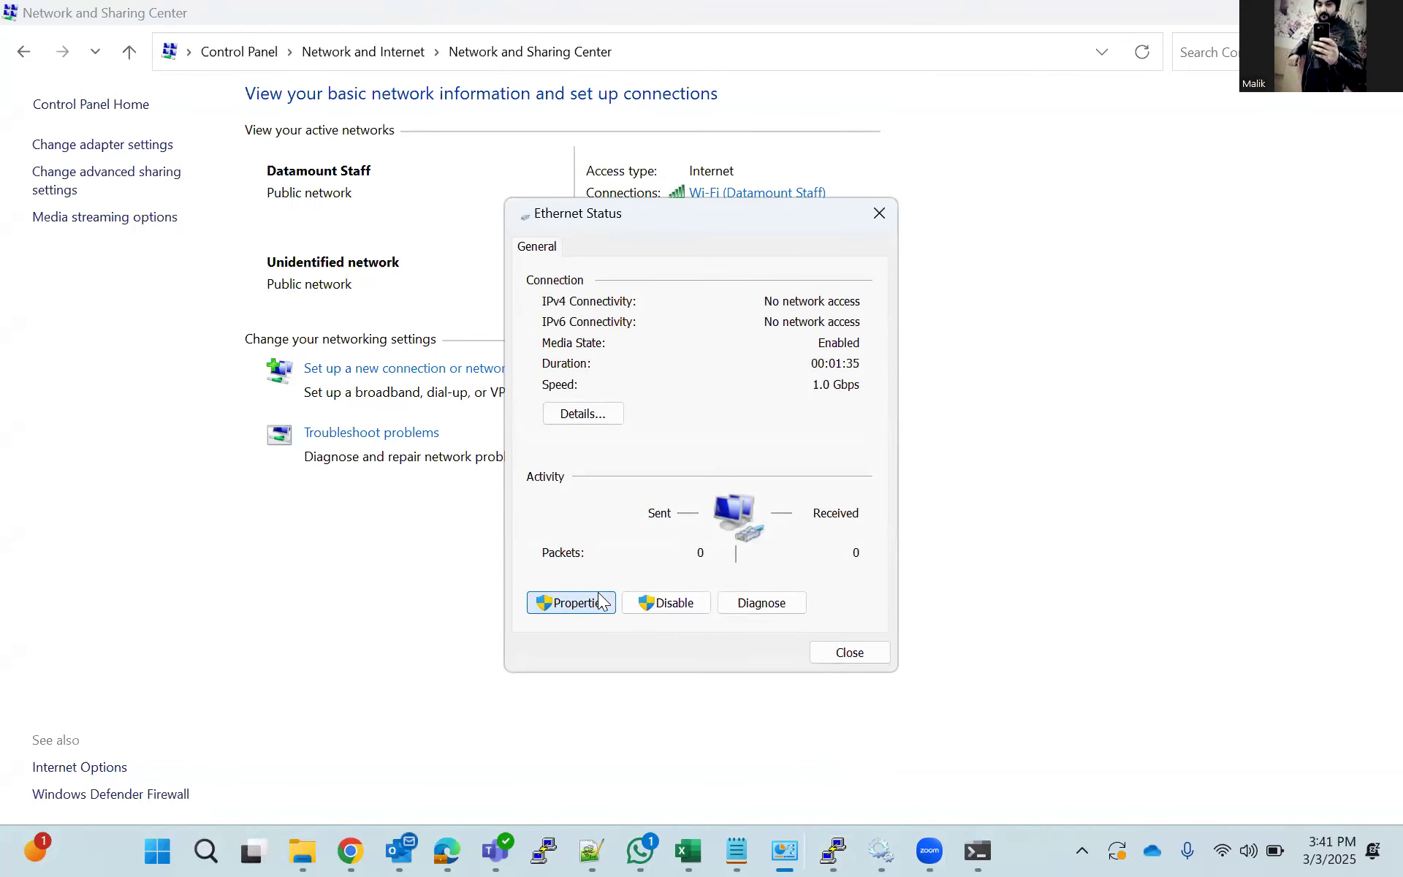
left_click(639, 269)
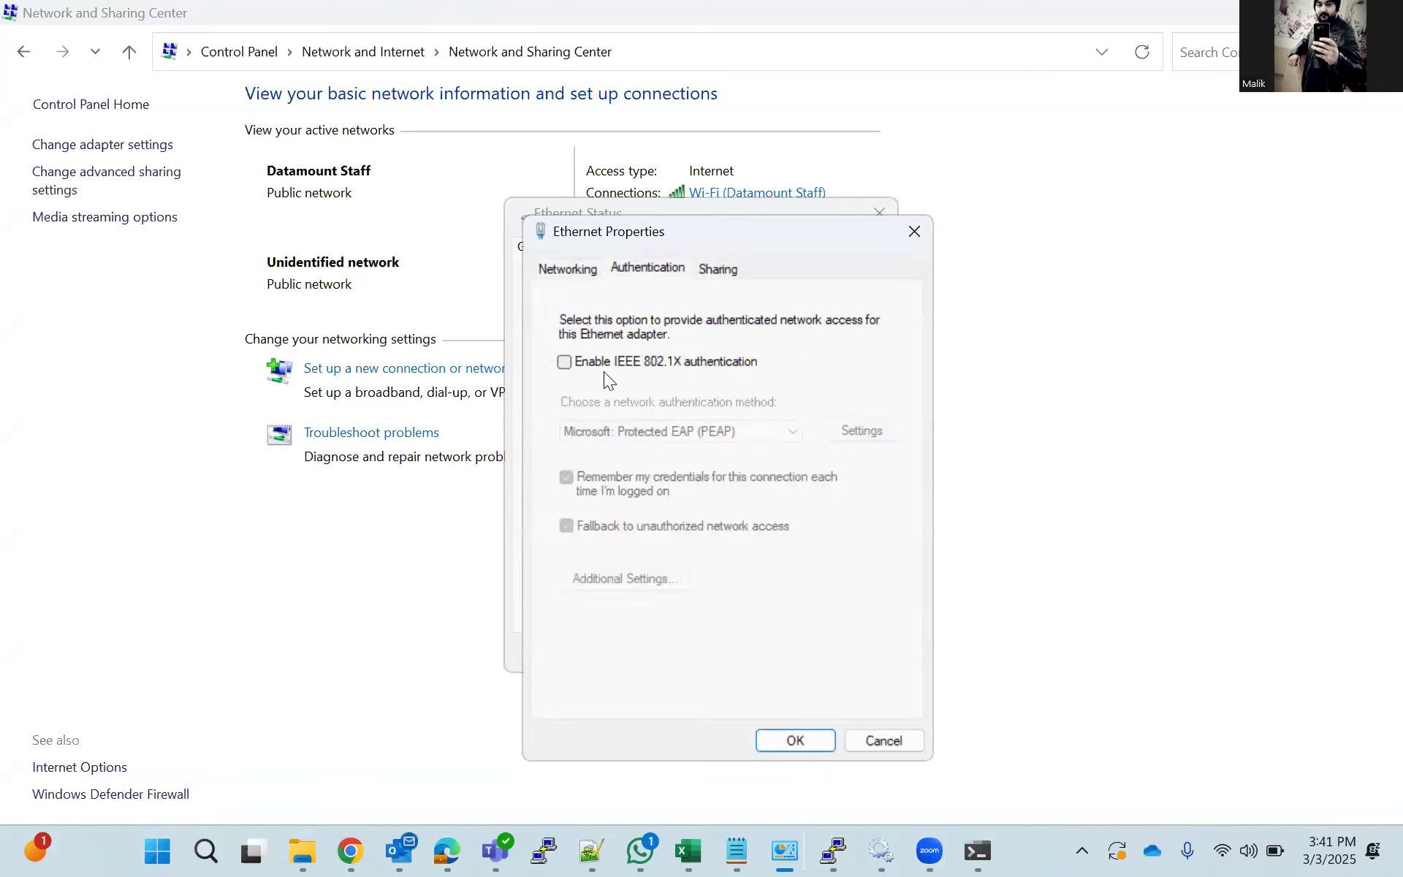
left_click(913, 236)
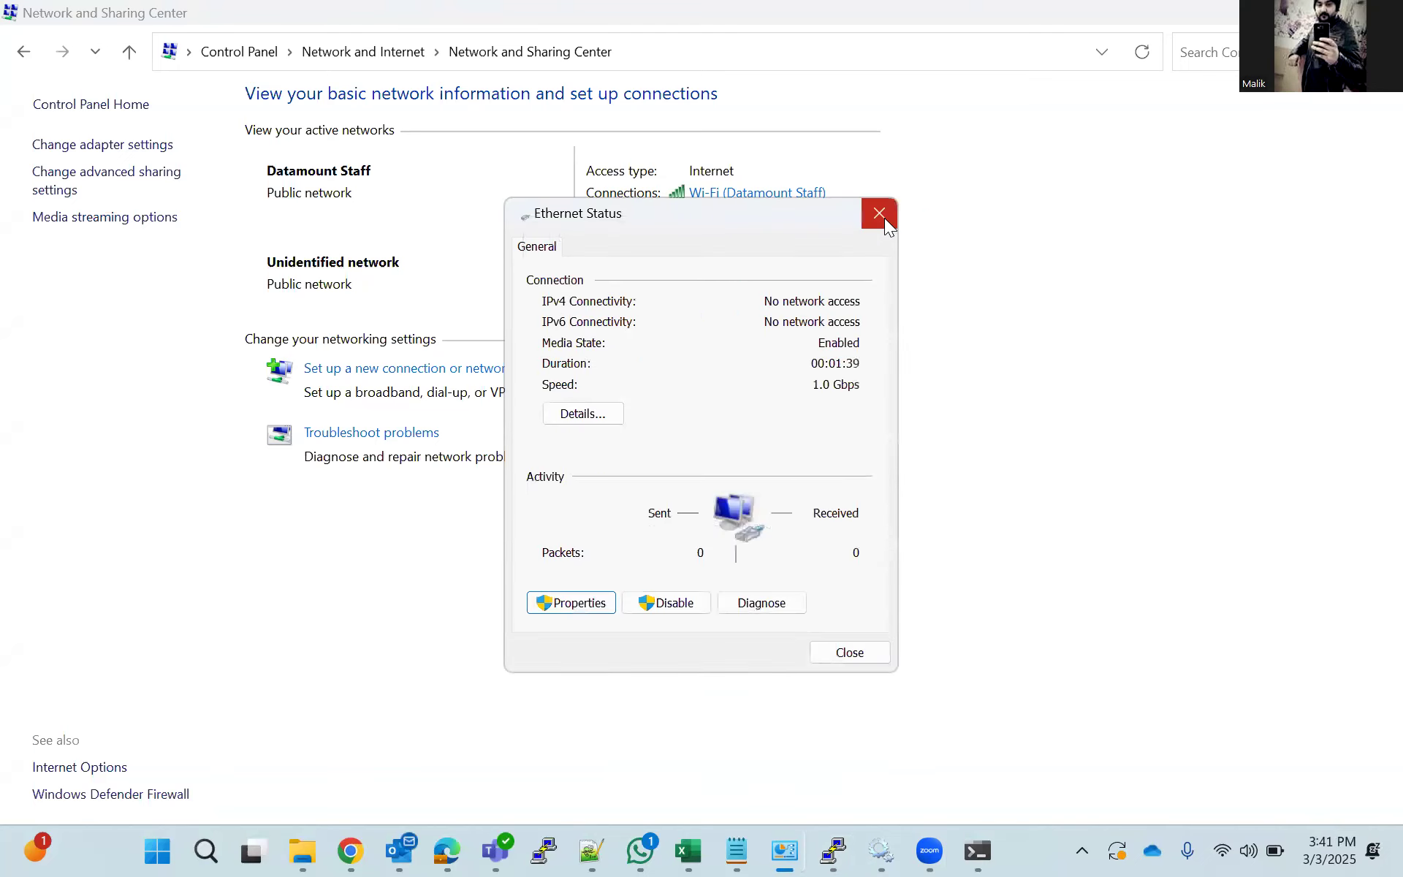
left_click(883, 217)
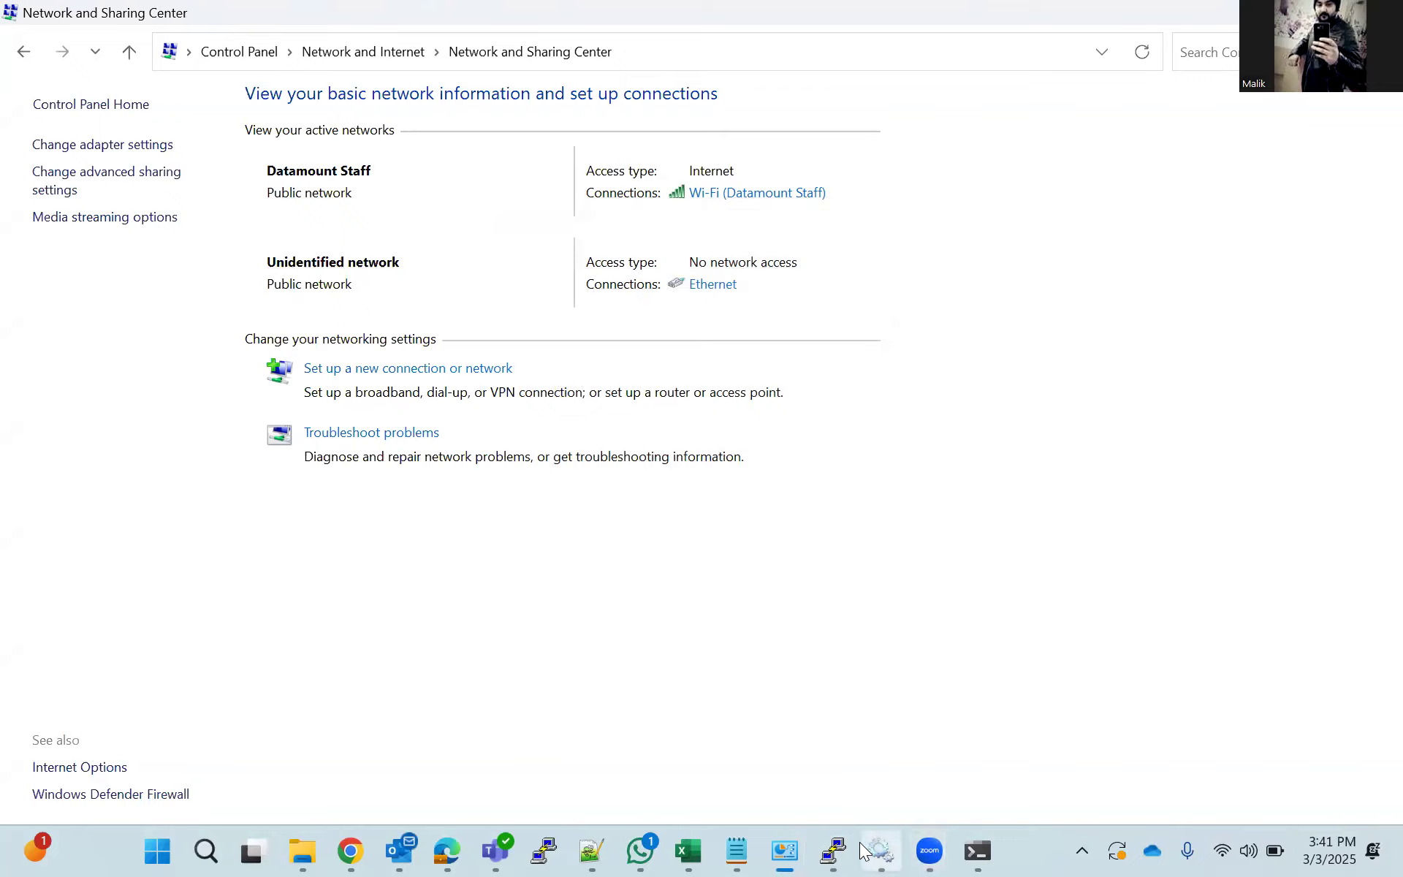
Switch back to the PuTTY session and shut down interface gigabitEthernet 1/0/3 in interface configuration mode.
left_click(833, 850)
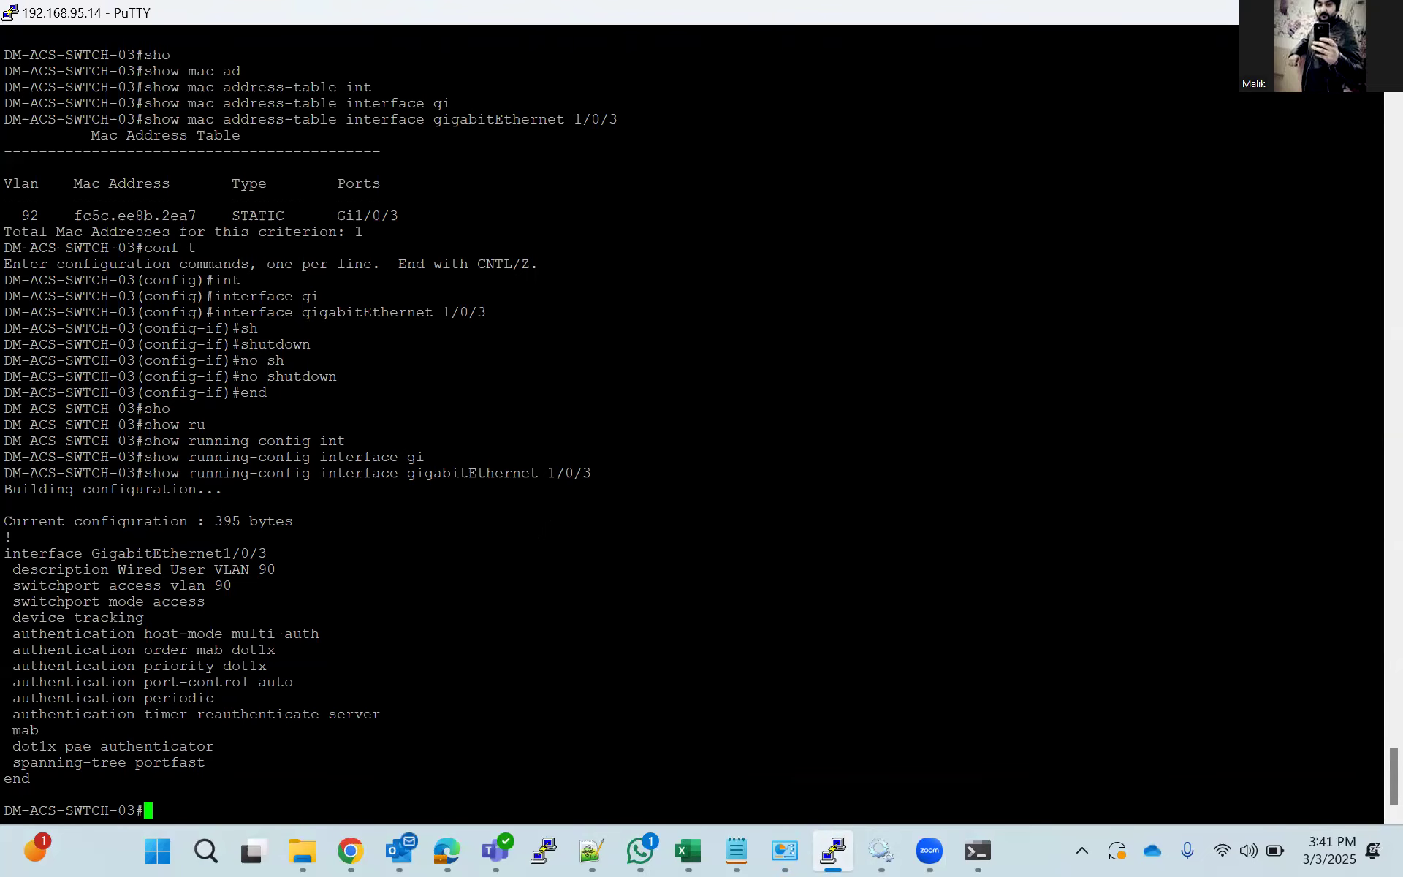
type("conf t")
key("Return")
type("int")
key("Tab")
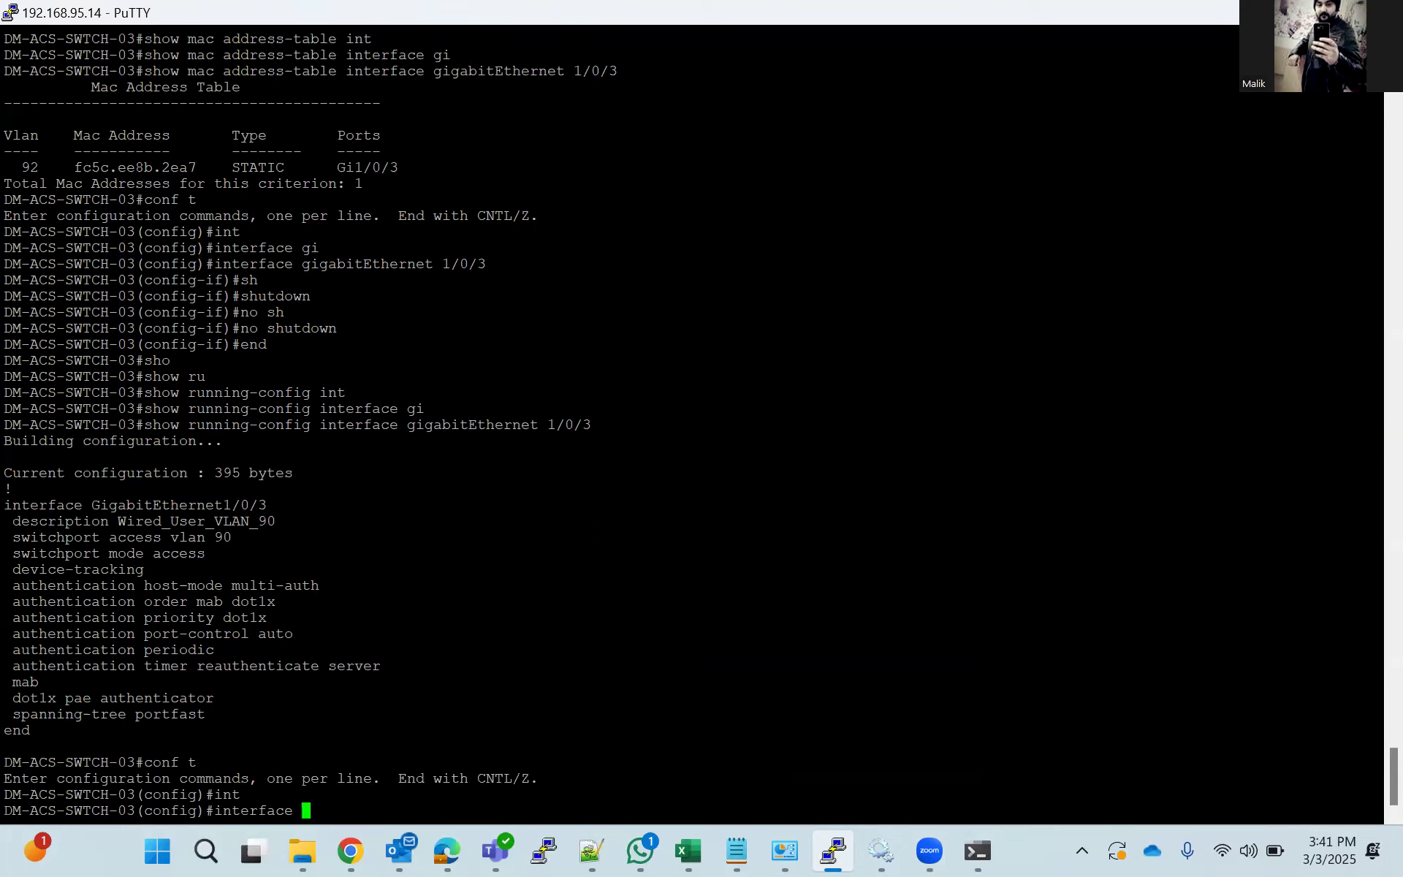
type("ig")
key("Tab")
key("BackSpace")
key("BackSpace")
type("gi")
key("Tab")
type("1/0/3")
key("Return")
type("sh")
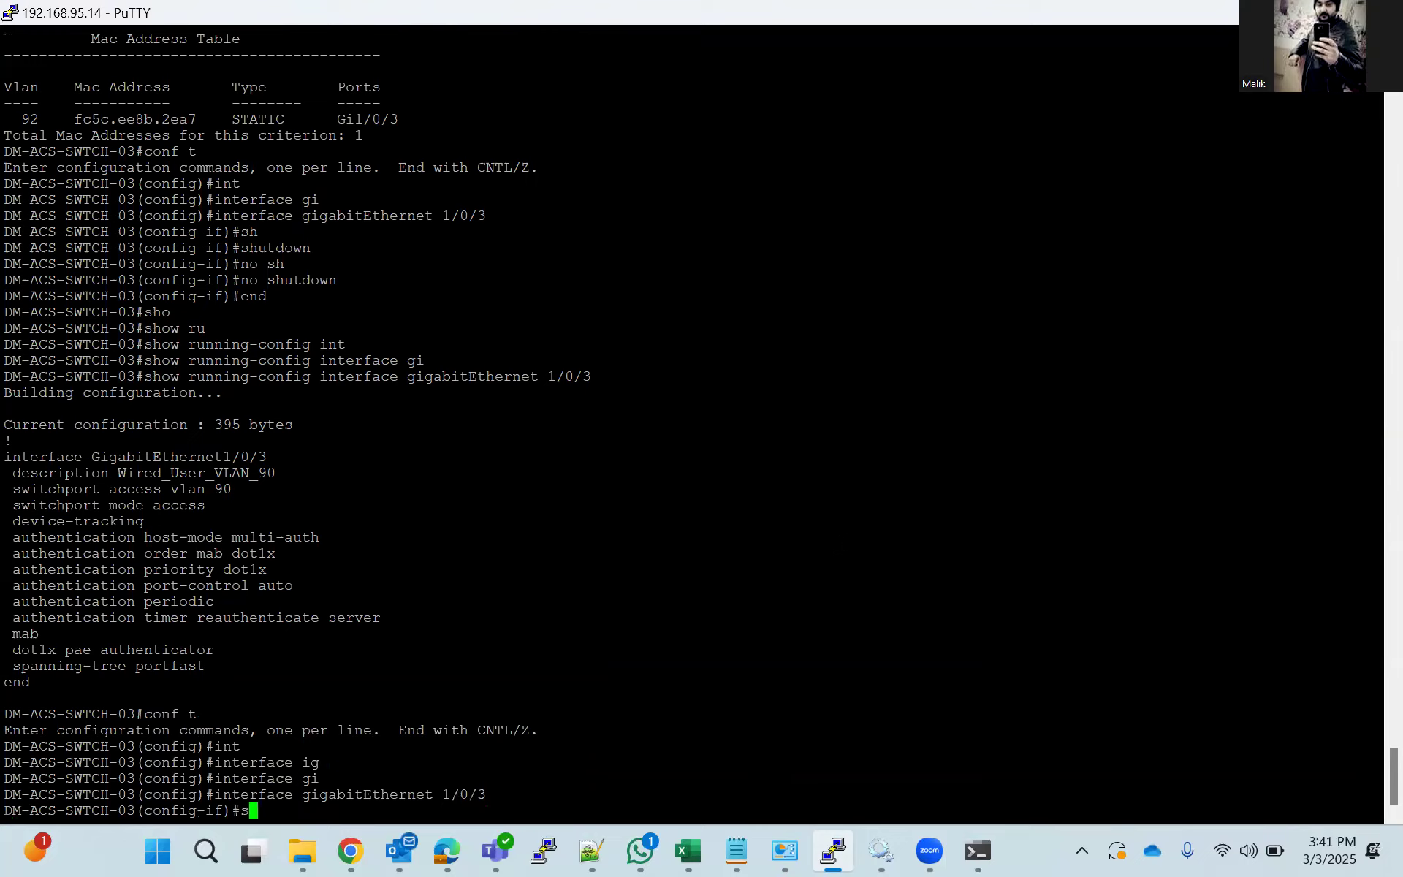
key("Tab")
key("Return")
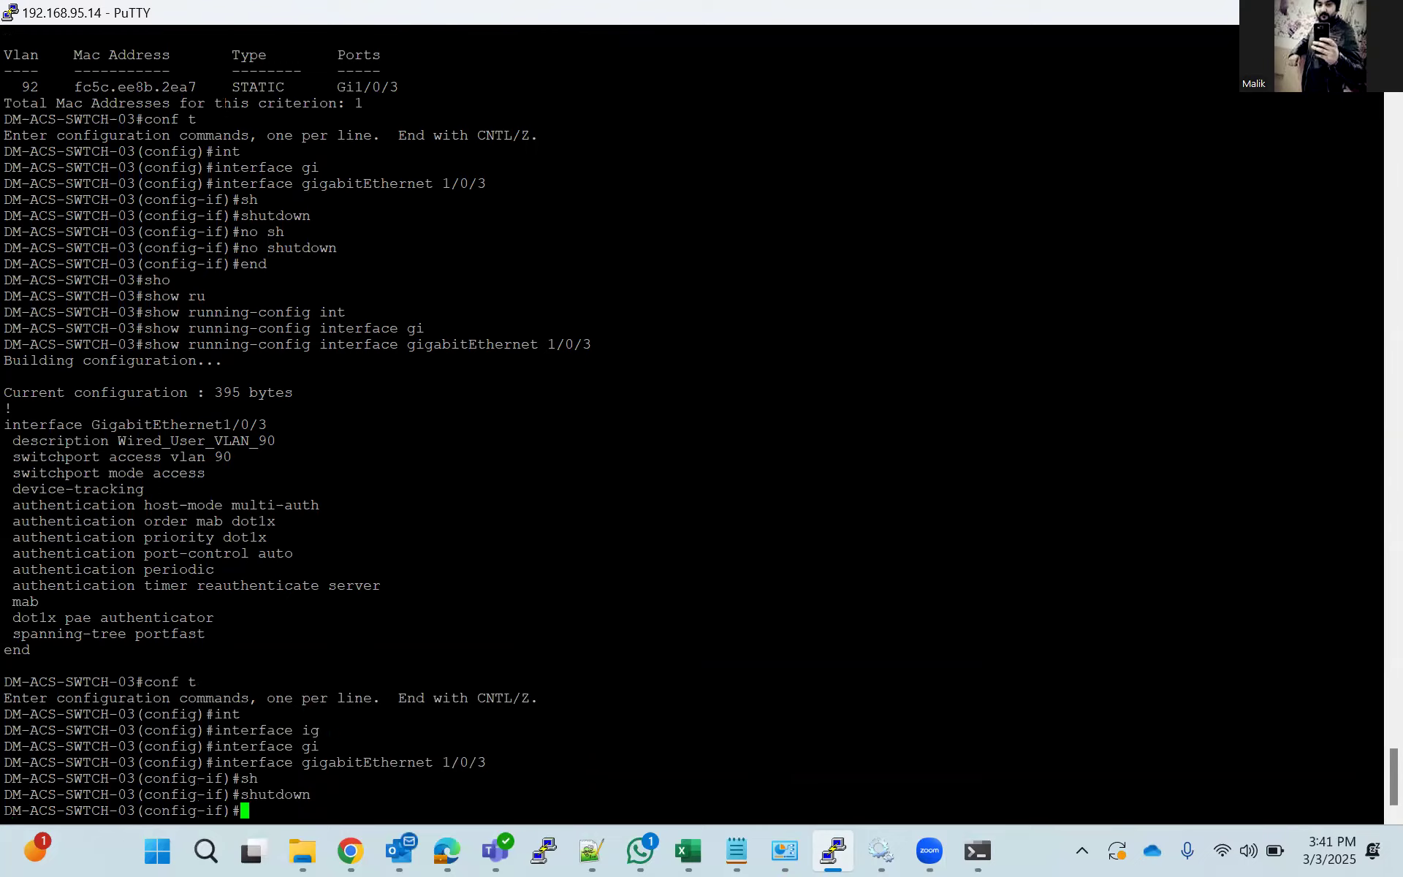
Copy the MAC address learned on Gi1/0/3, switch to Identity Services Engine in Chrome and open the Guest Access identities.
left_click_drag(196, 87, 74, 88)
key("ctrl+c")
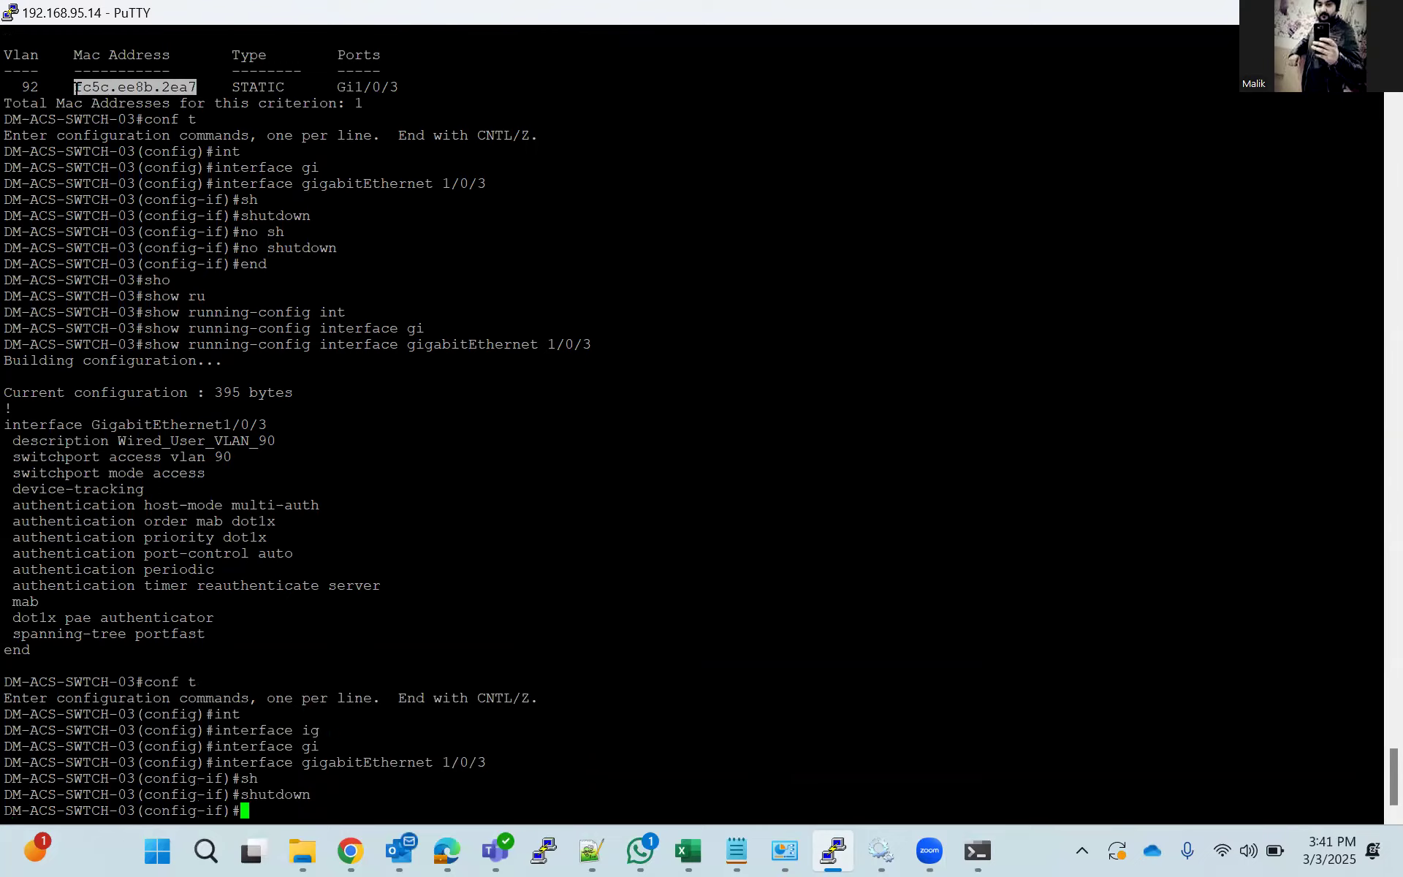
left_click(333, 844)
mouse_move(105, 444)
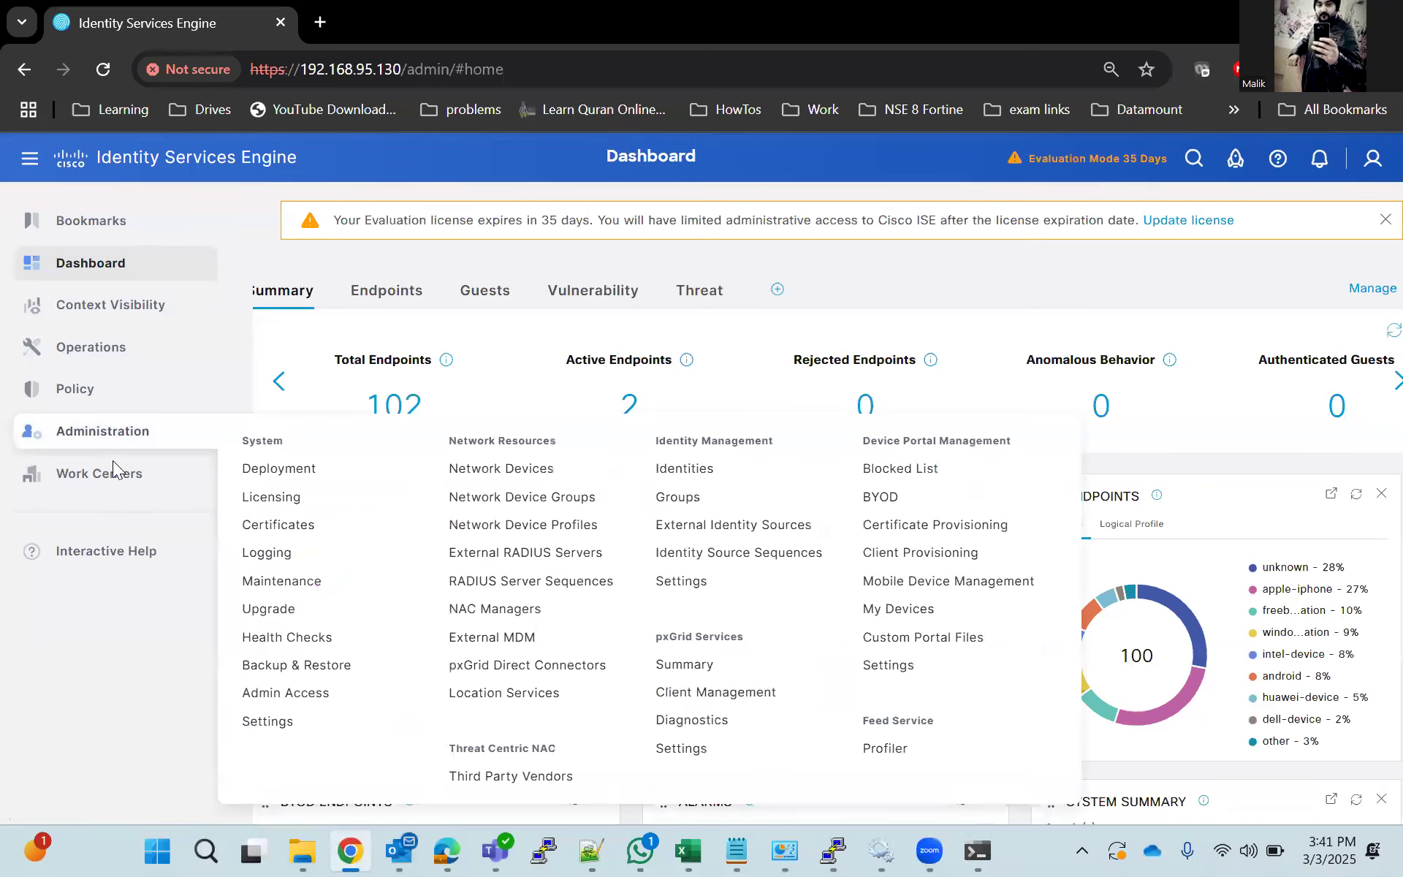
mouse_move(74, 482)
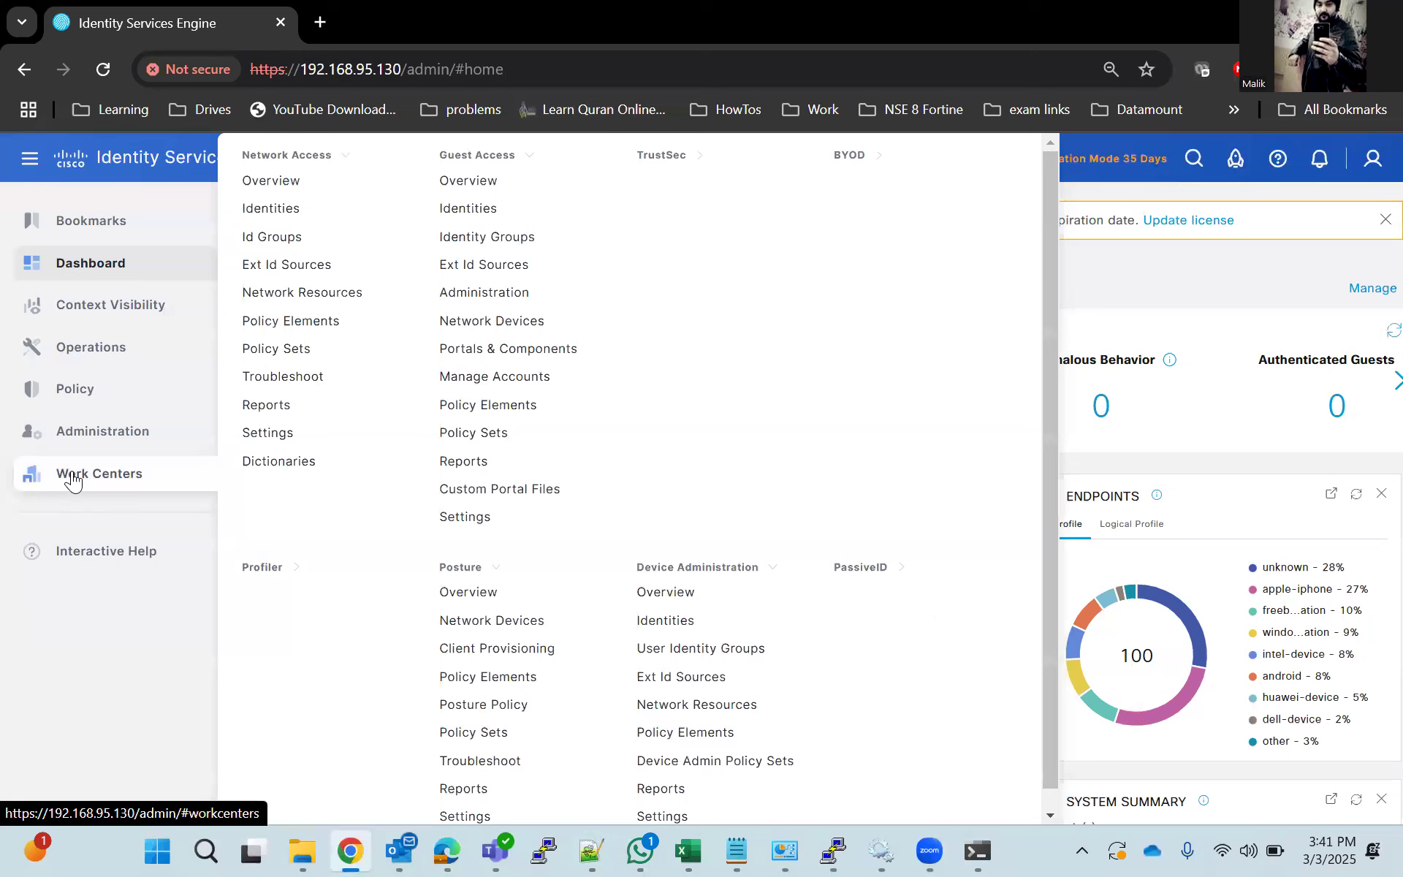
left_click(517, 212)
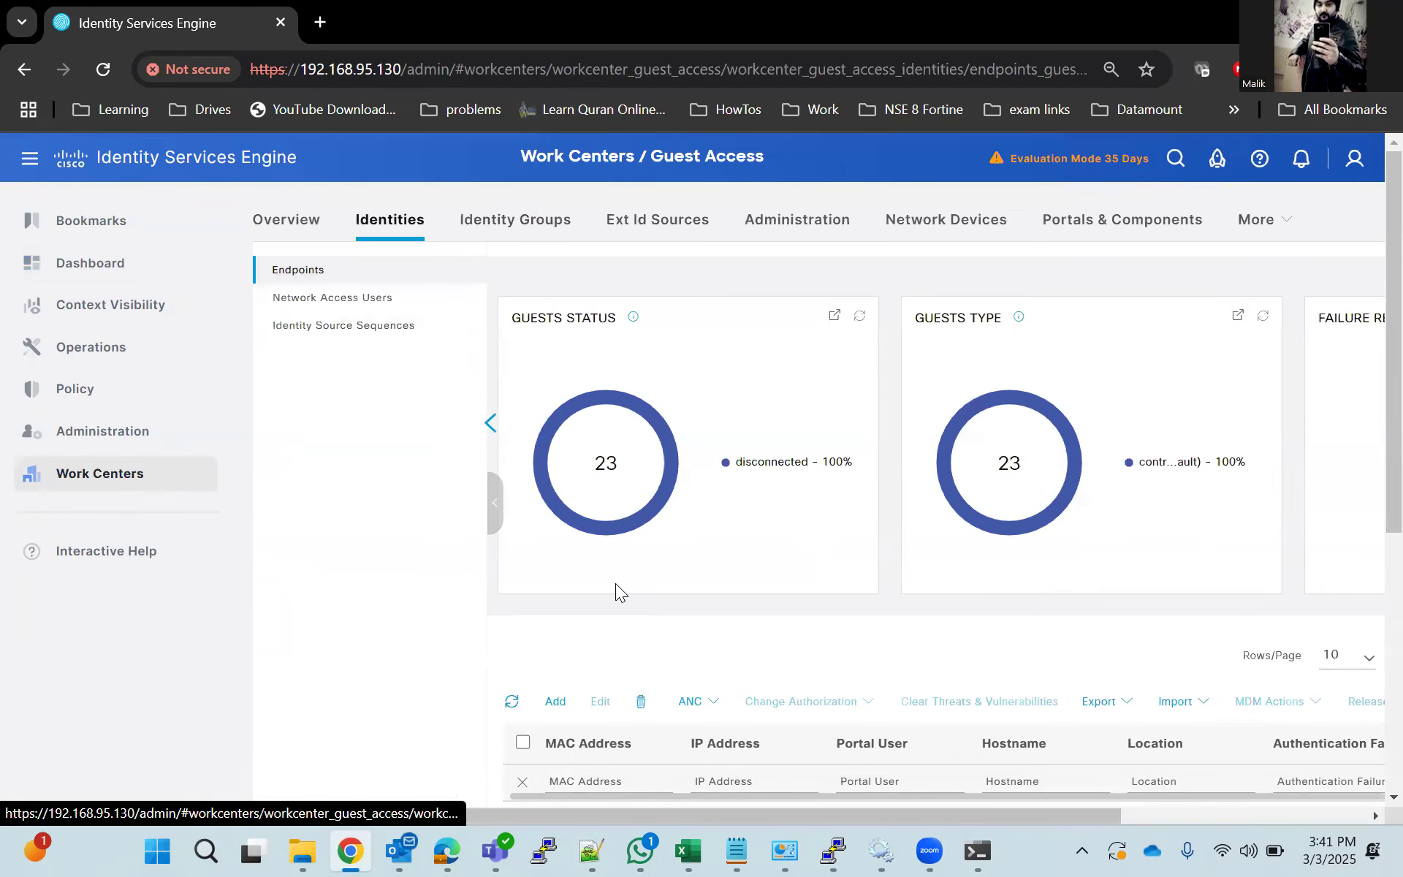
scroll(627, 601, "down", 3)
left_click(556, 482)
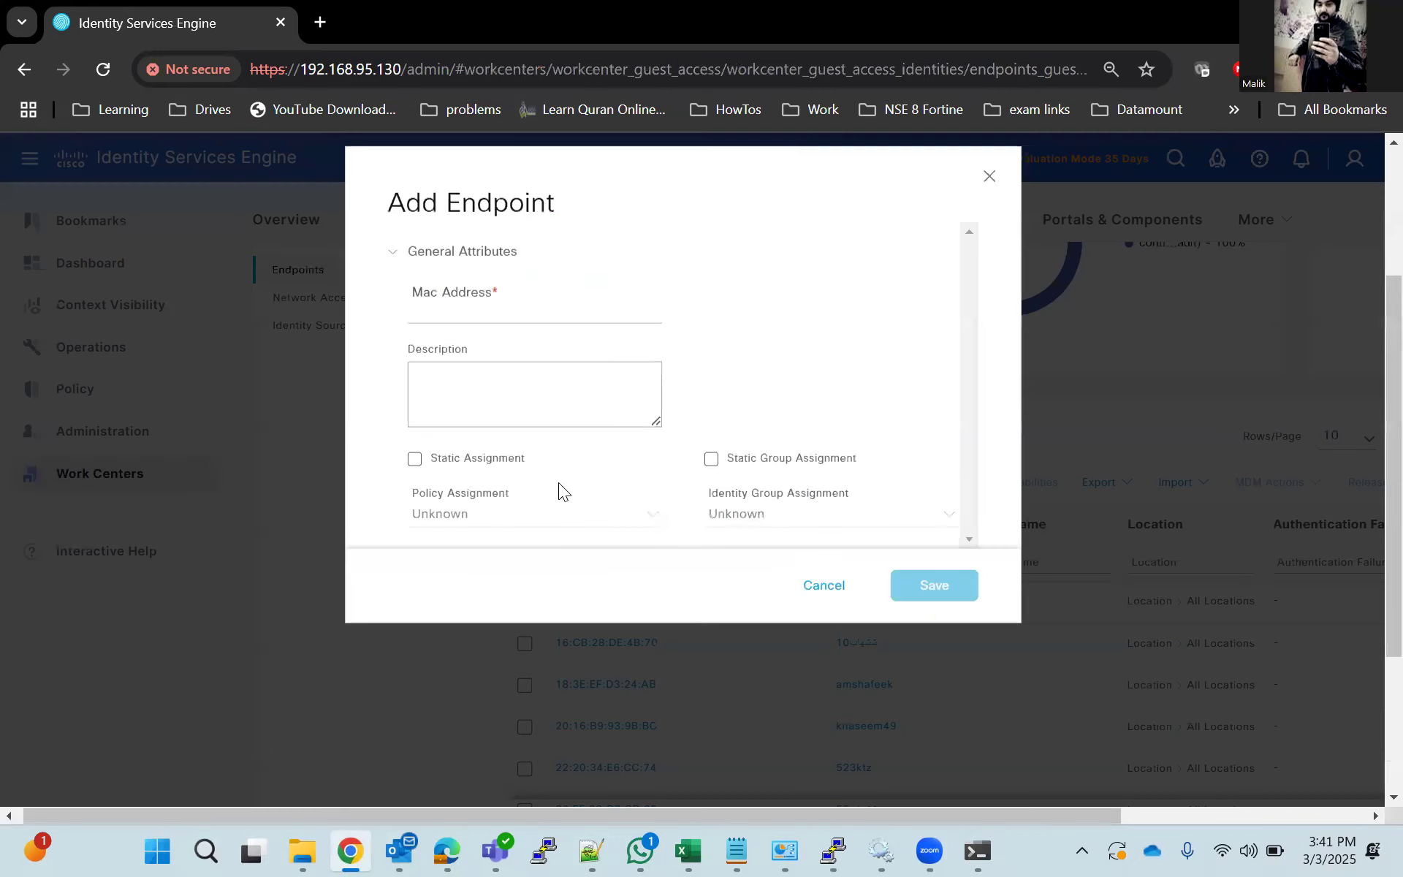
left_click(999, 189)
Create an endpoint identity group named MAB_Lab under Guest Access without a parent group.
left_click(504, 218)
left_click(724, 343)
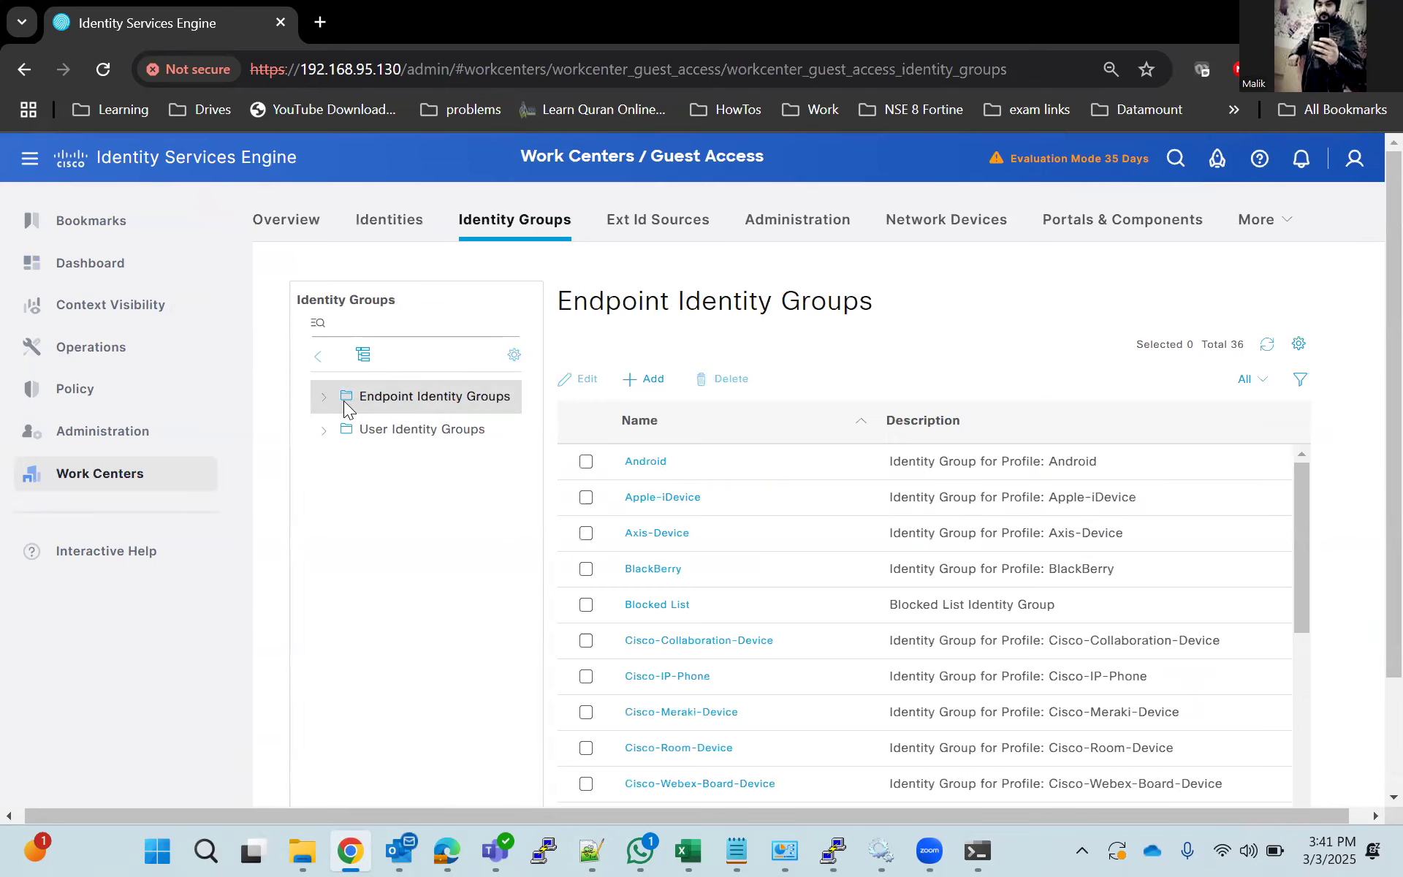
left_click(324, 398)
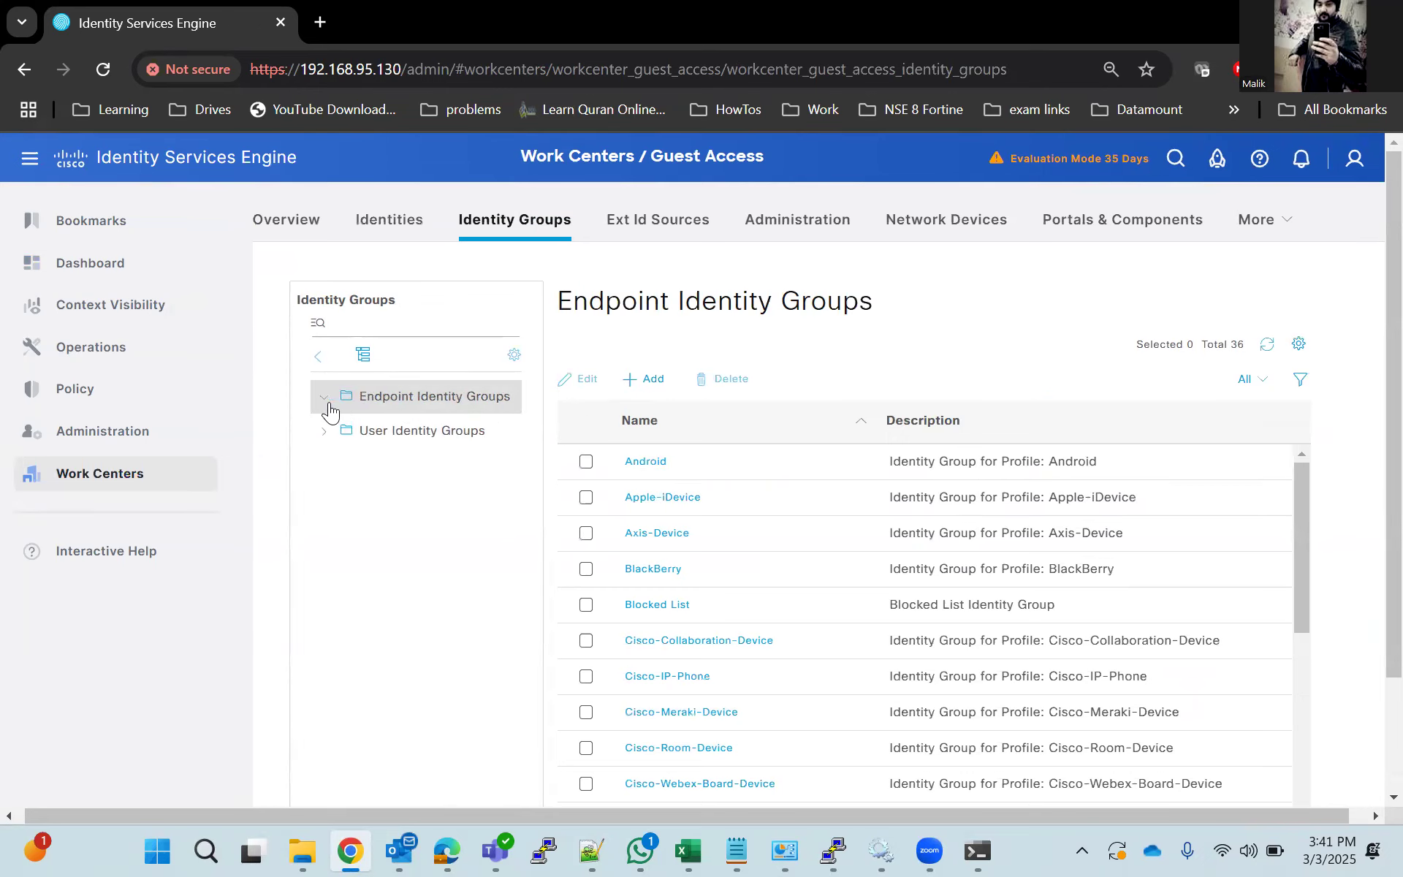
left_click(647, 380)
type("MA")
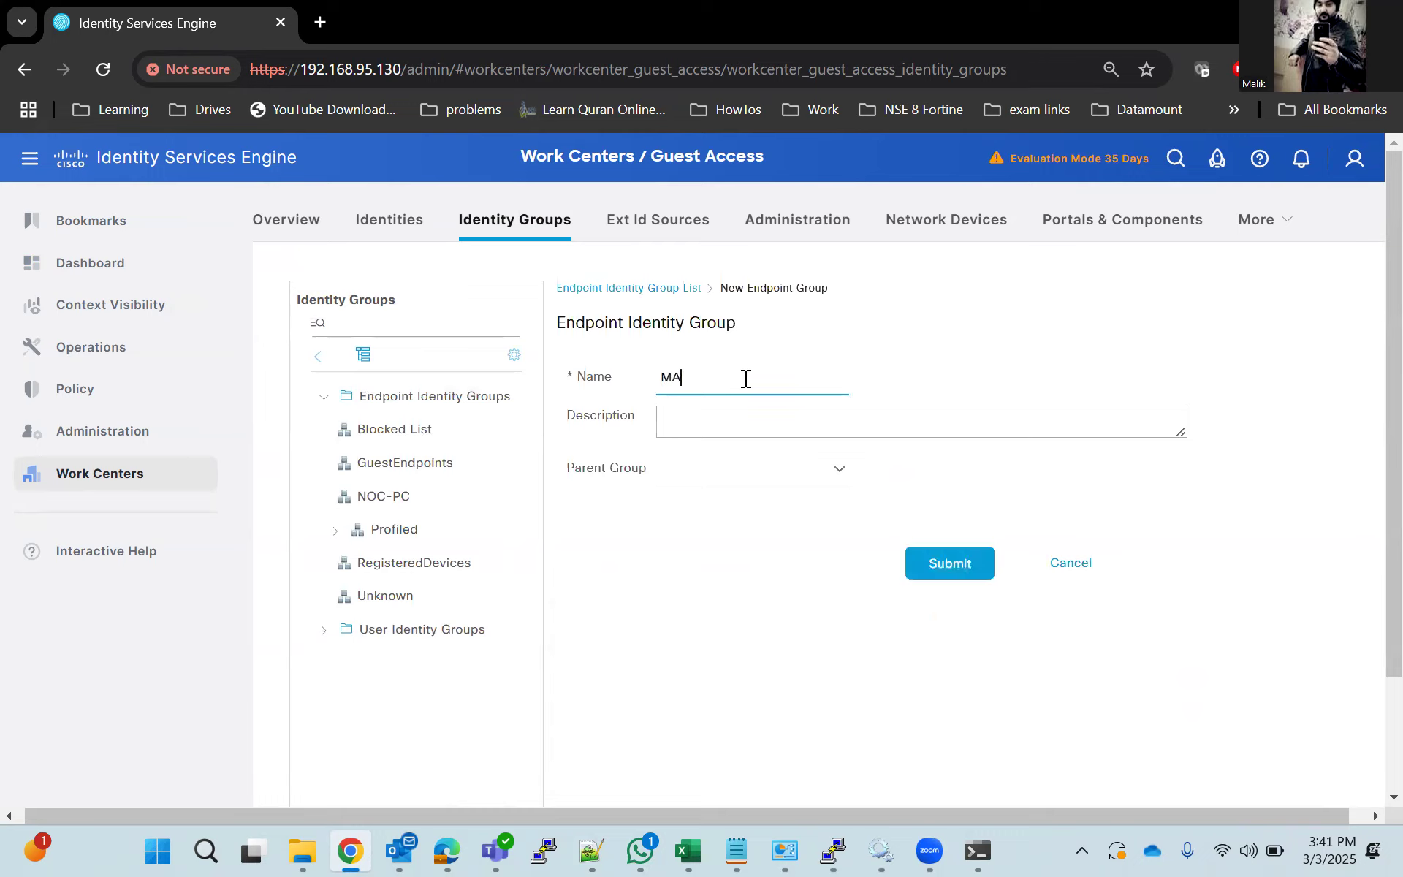
type("B_Lab")
left_click(839, 476)
scroll(814, 617, "down", 3)
left_click(1045, 726)
left_click(928, 577)
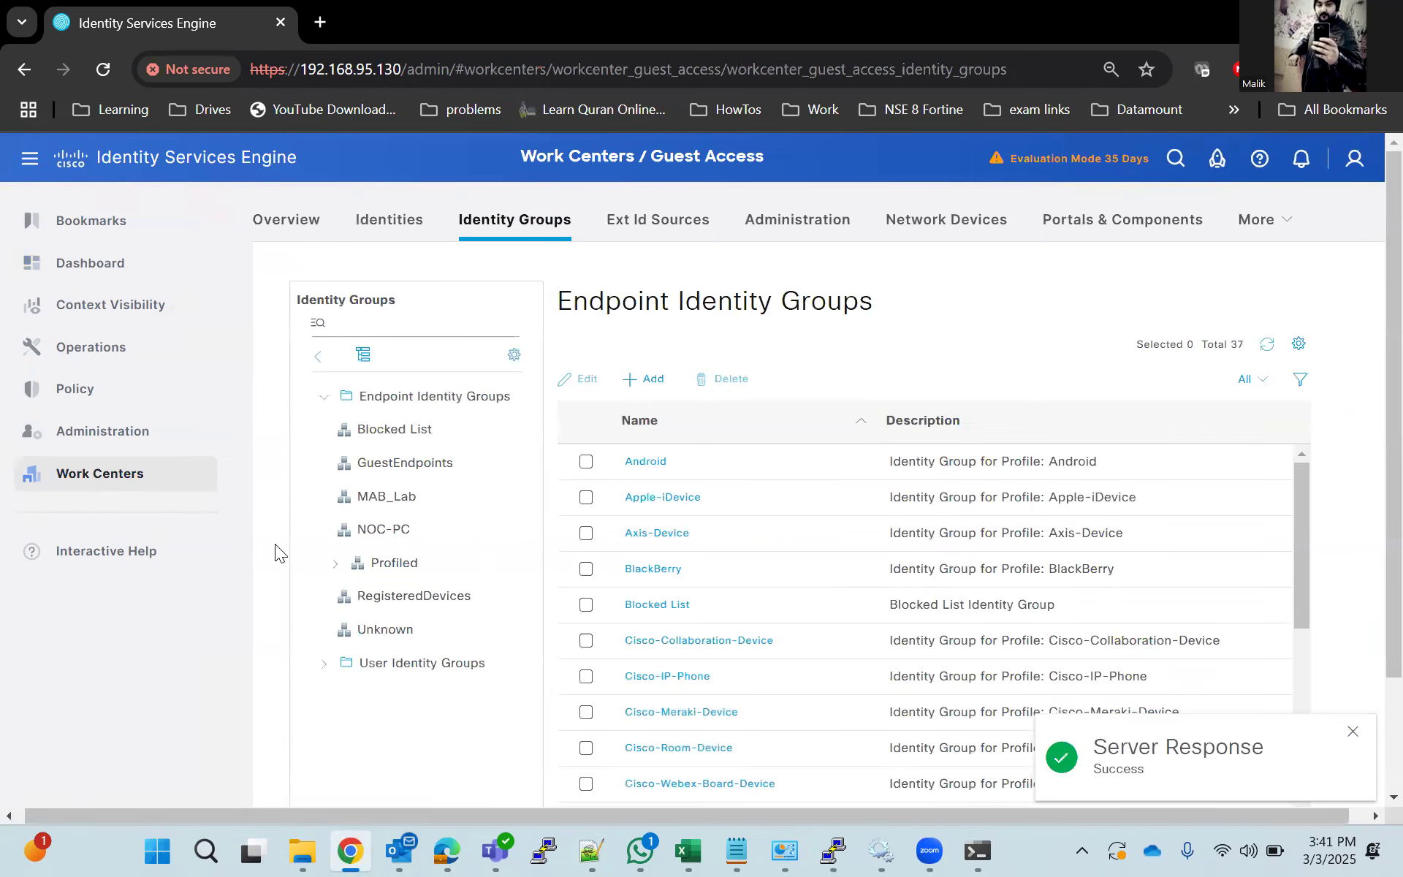
Start a new endpoint in the Guest Access identities and paste the copied MAC address into it.
left_click(383, 221)
left_click(330, 298)
left_click(323, 270)
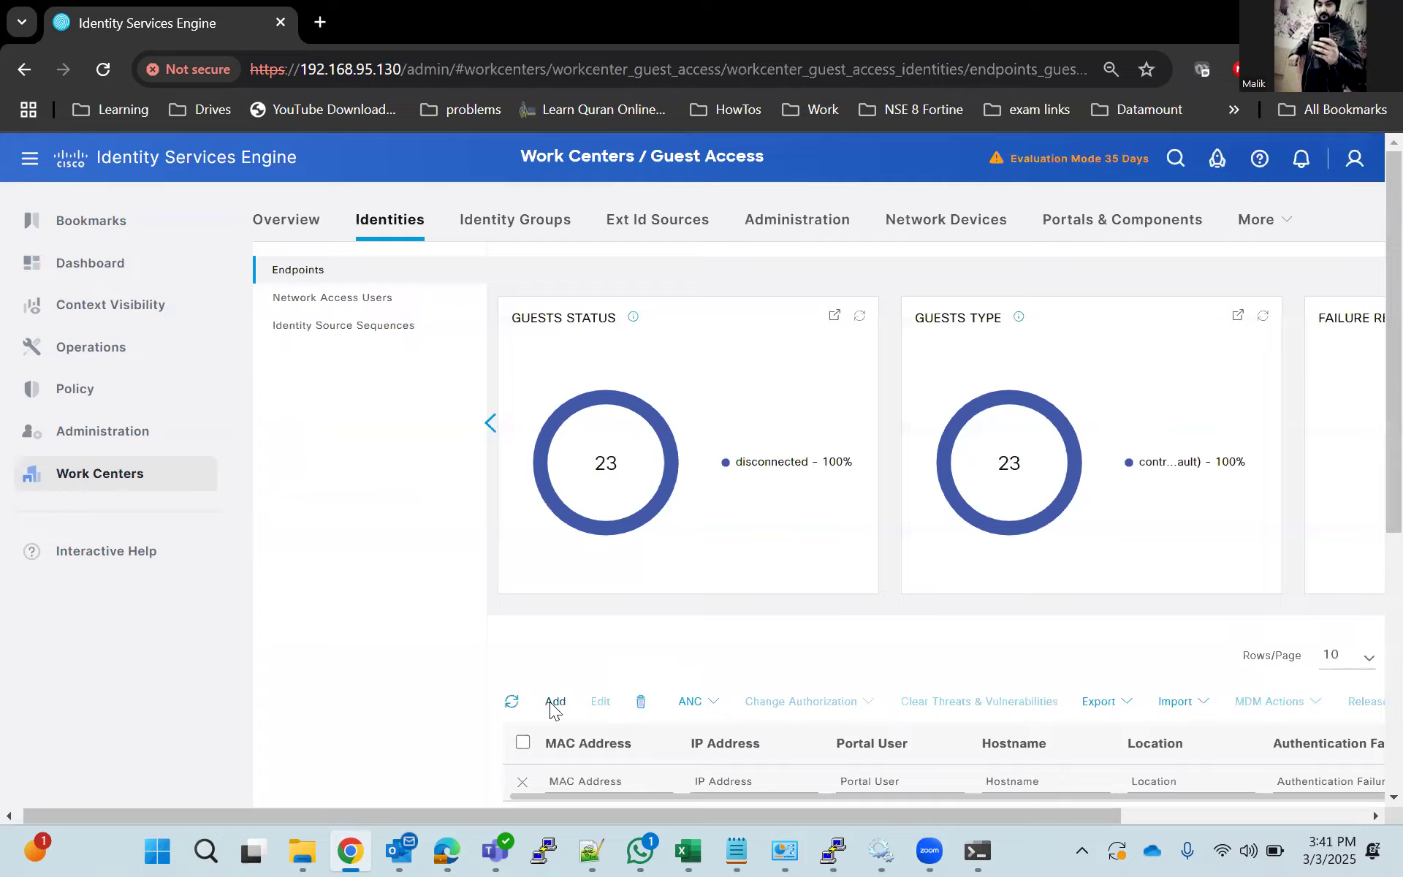
left_click(554, 702)
key("ctrl+v")
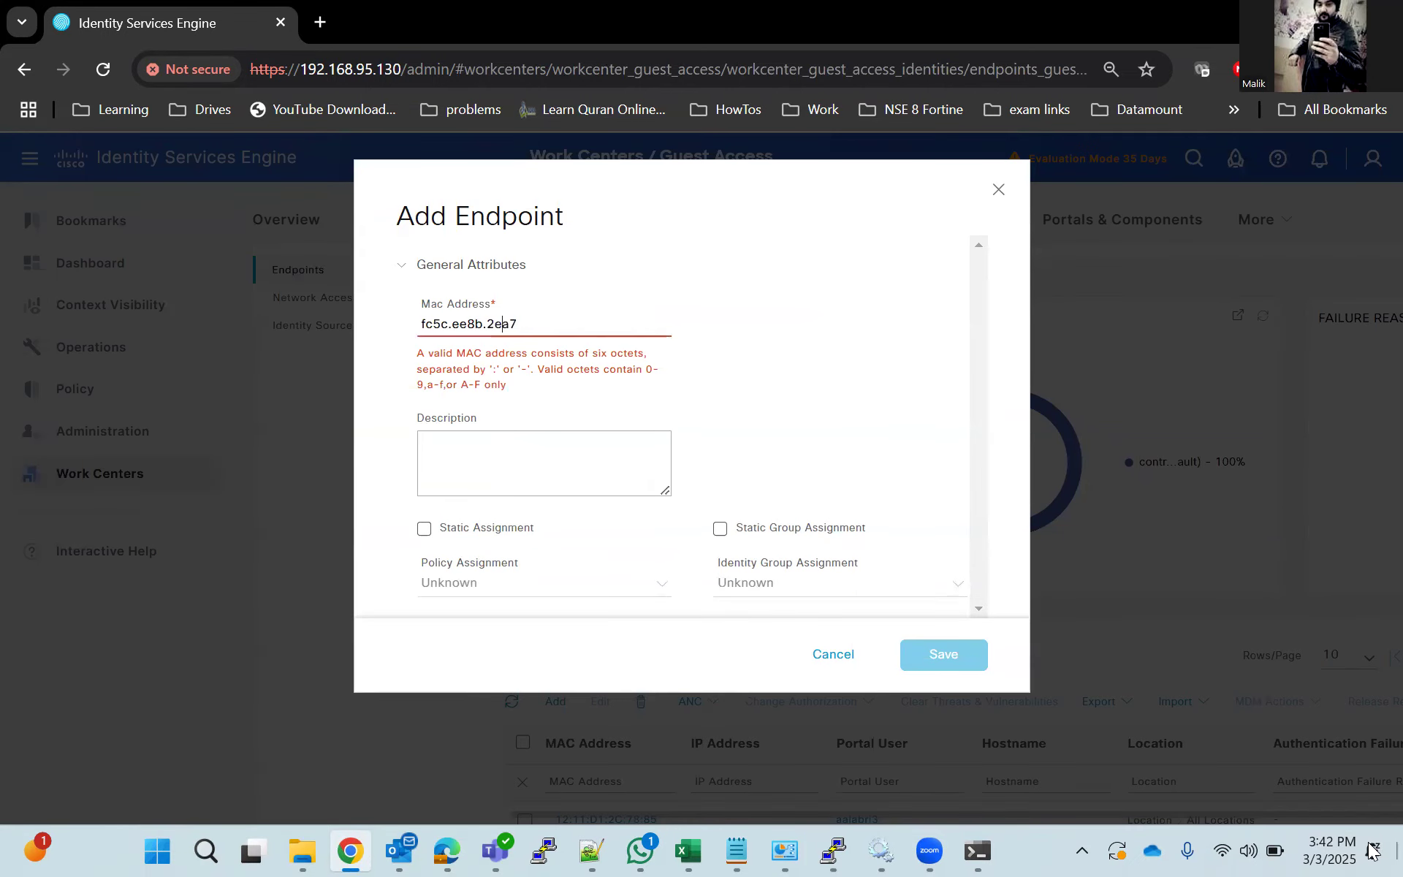
Reformat the endpoint's MAC address with colon separators as fc:5c:ee:8b:2e:a7.
key("Left")
key("Left")
type(":")
key("Left")
key("Left")
key("Left")
key("BackSpace")
type(":8b:")
key("Left")
key("Left")
key("BackSpace")
type(":")
key("Left")
key("Left")
key("Left")
type(":")
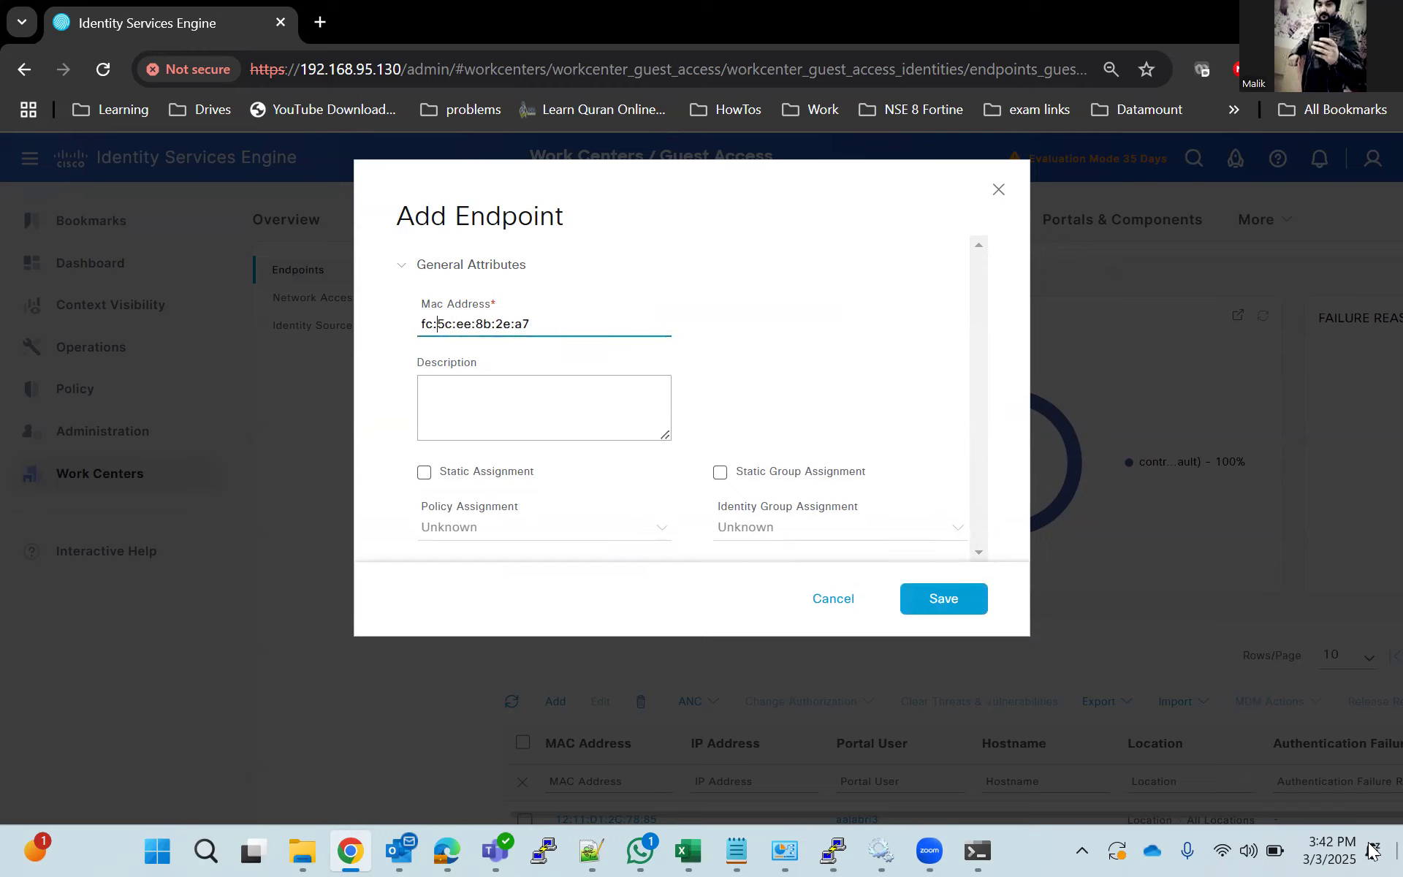
Try to save the endpoint with a static group assignment to MAB_Lab, and close the form.
left_click(721, 474)
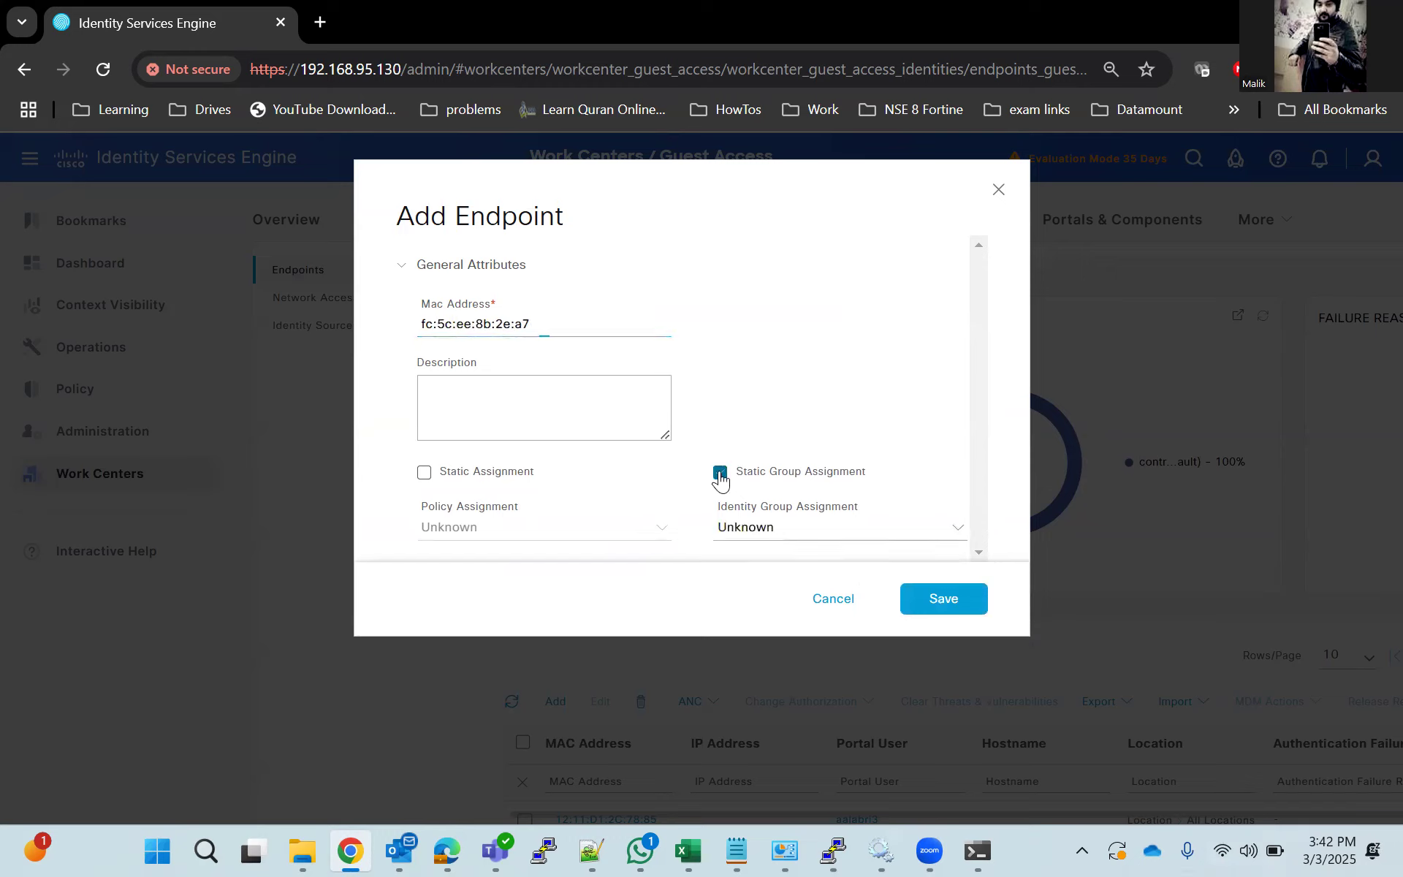
left_click(817, 529)
scroll(819, 676, "down", 2)
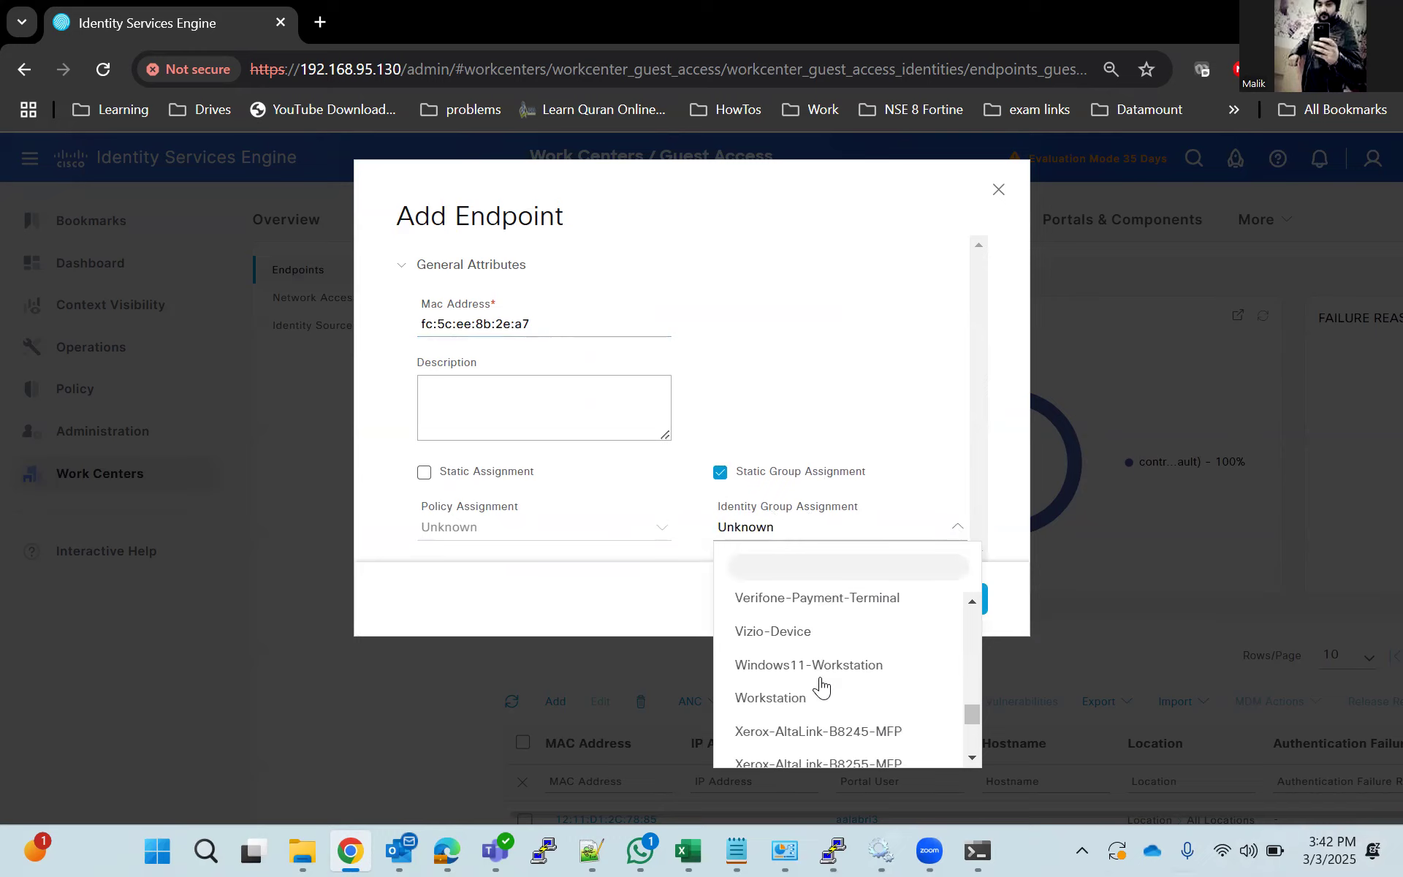
scroll(822, 687, "down", 3)
scroll(820, 686, "up", 4)
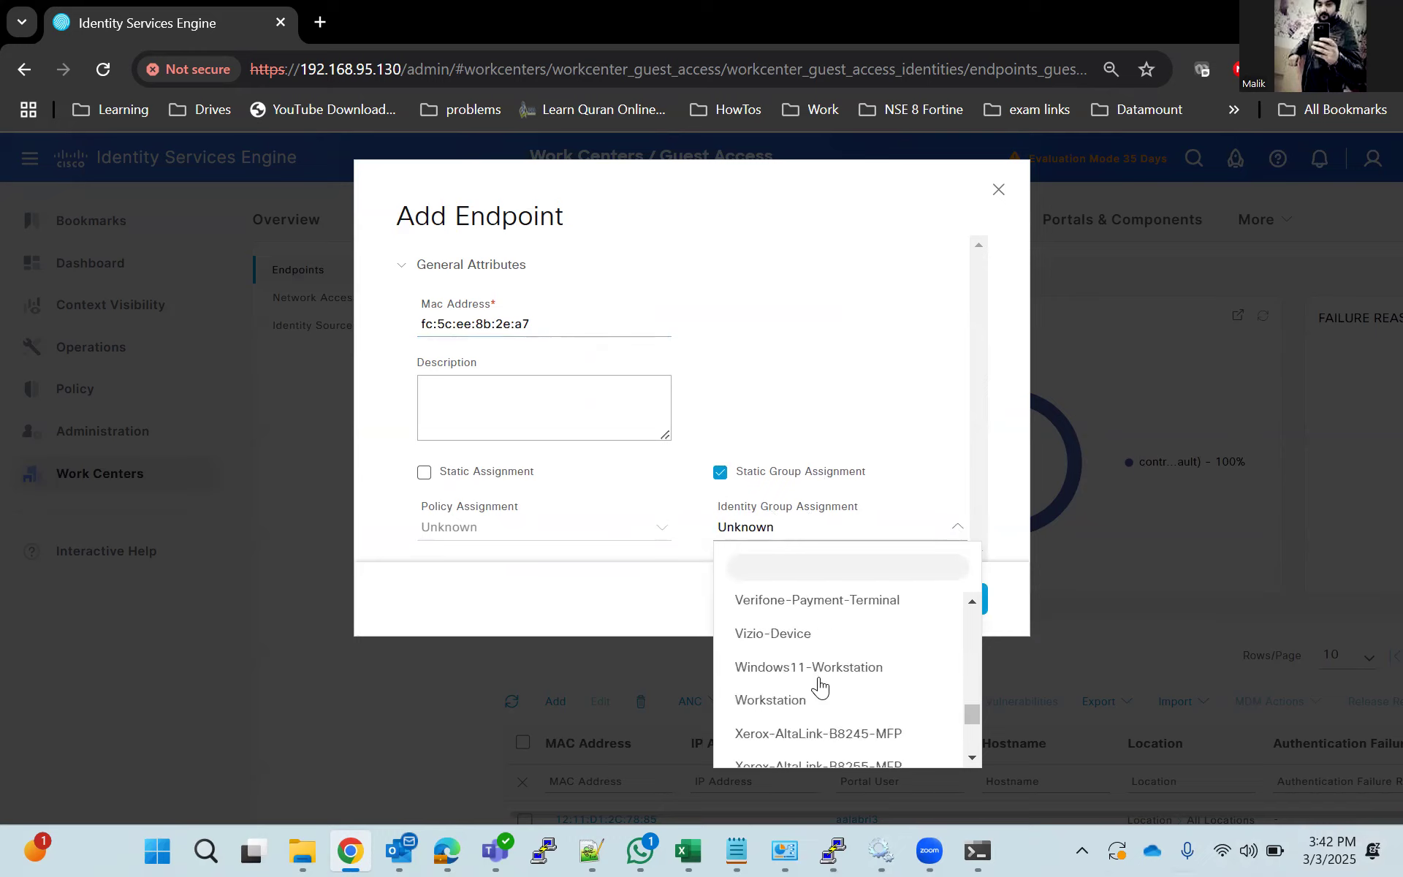
scroll(820, 685, "up", 3)
scroll(820, 679, "up", 1)
left_click(776, 637)
left_click(957, 598)
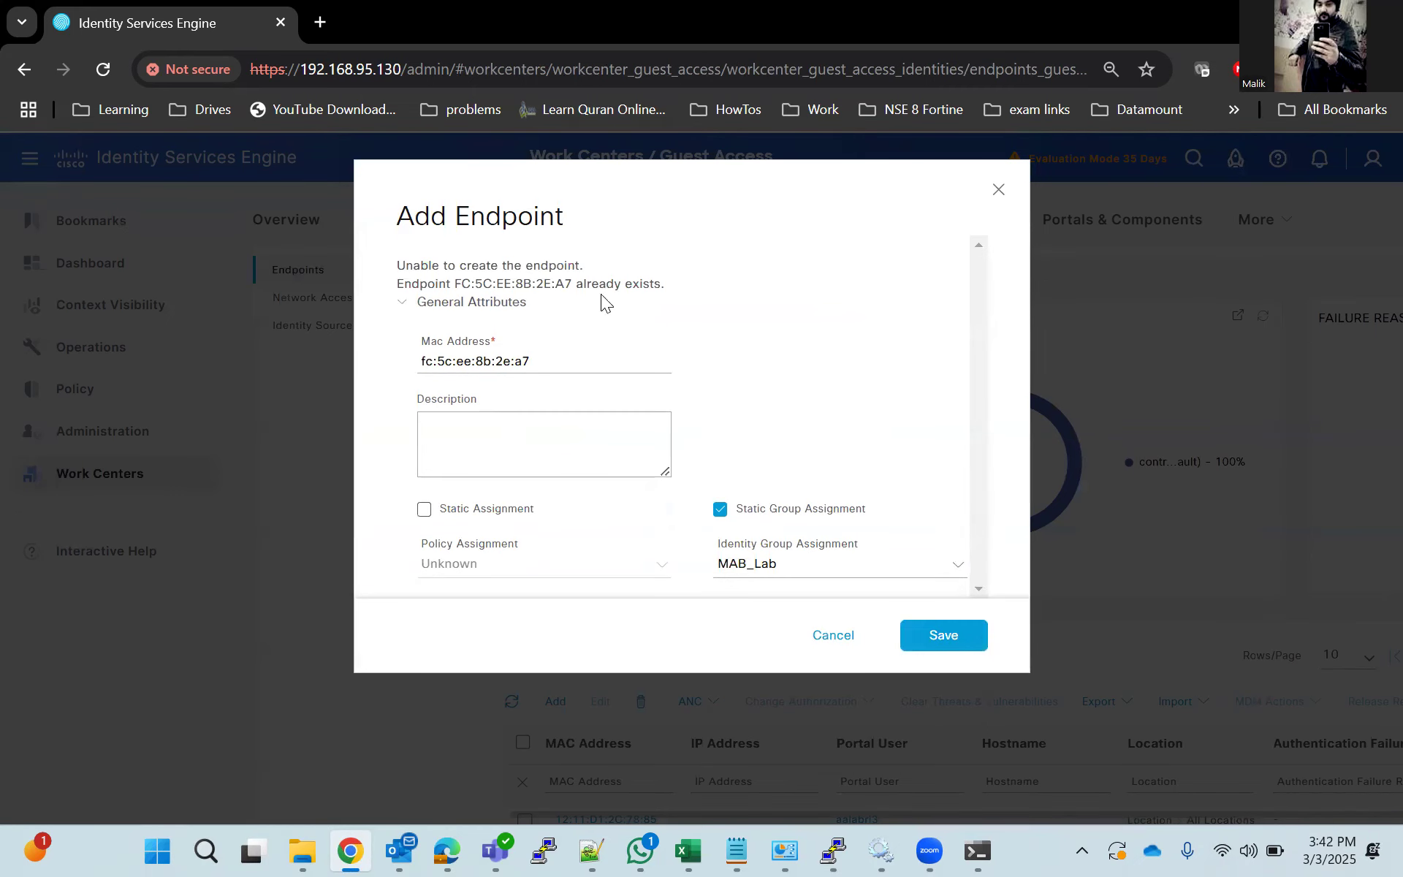
left_click(998, 191)
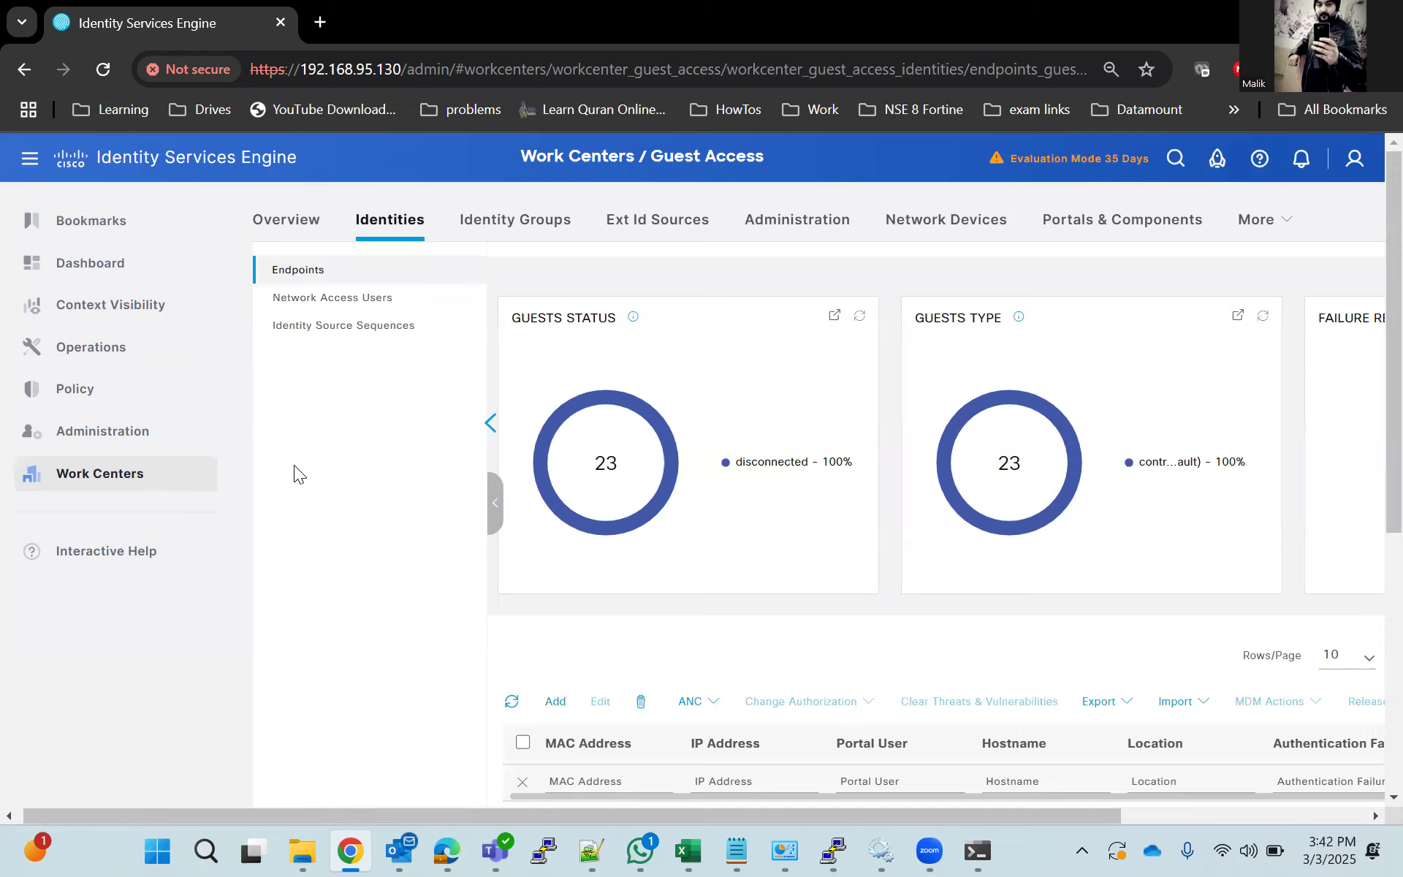
Add the existing endpoint FC:5C:EE:8B:2E:A7 to the MAB_Lab endpoint identity group, discarding the unsaved endpoint form.
left_click(476, 218)
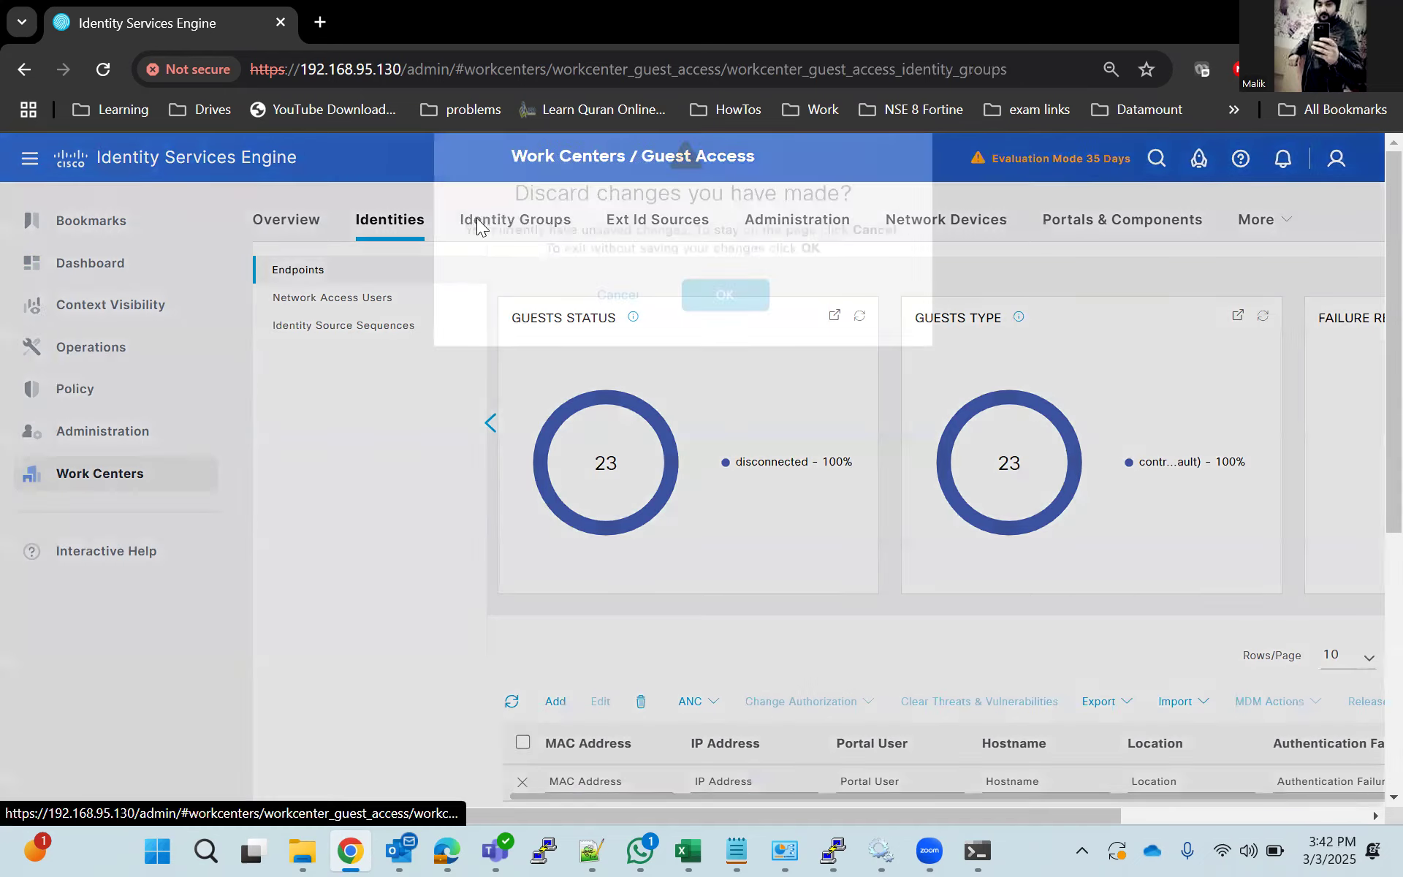
left_click(725, 344)
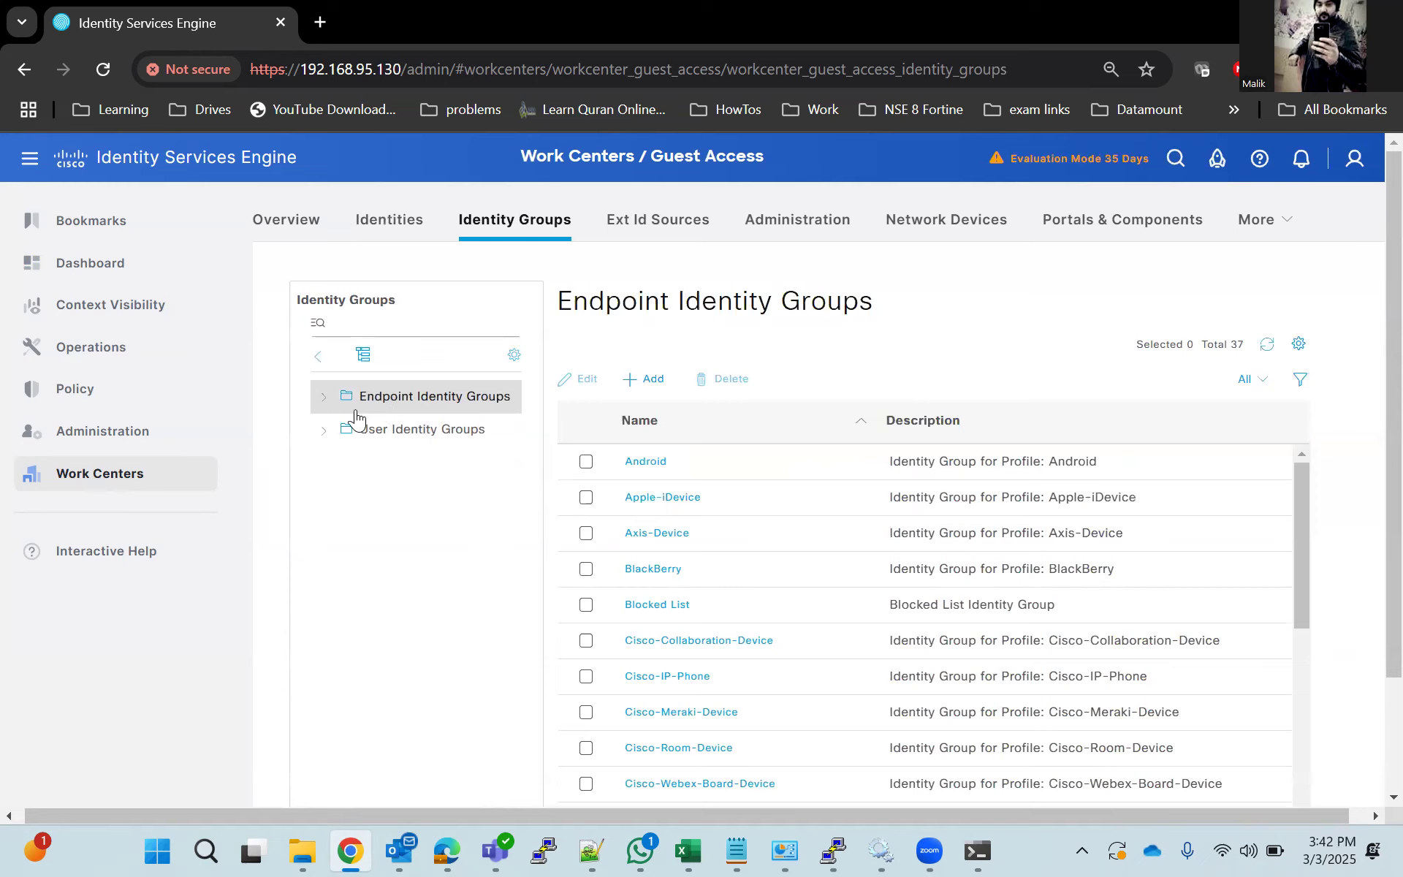
left_click(325, 400)
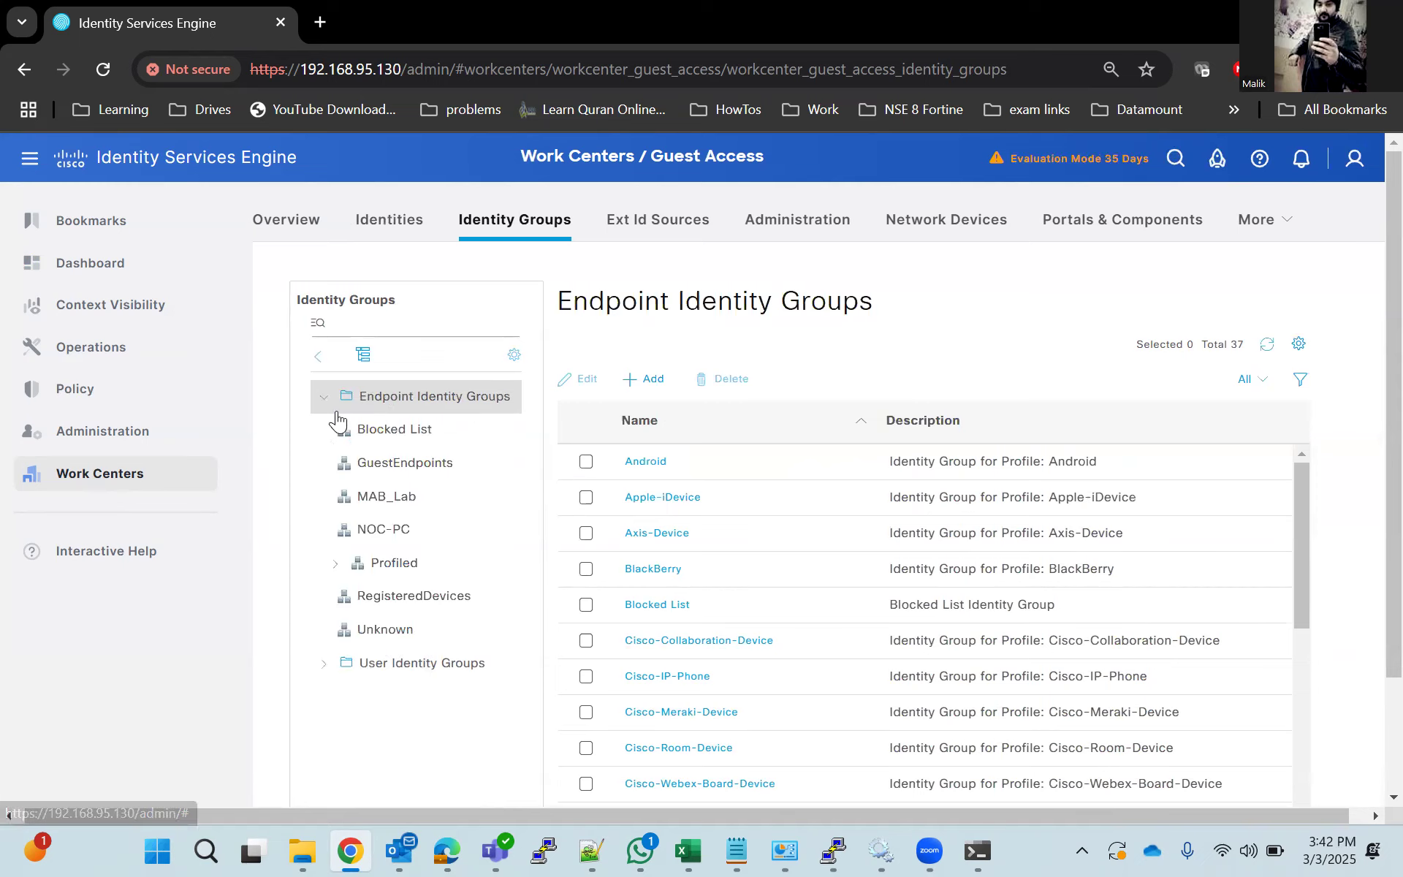
left_click(391, 501)
scroll(853, 573, "down", 2)
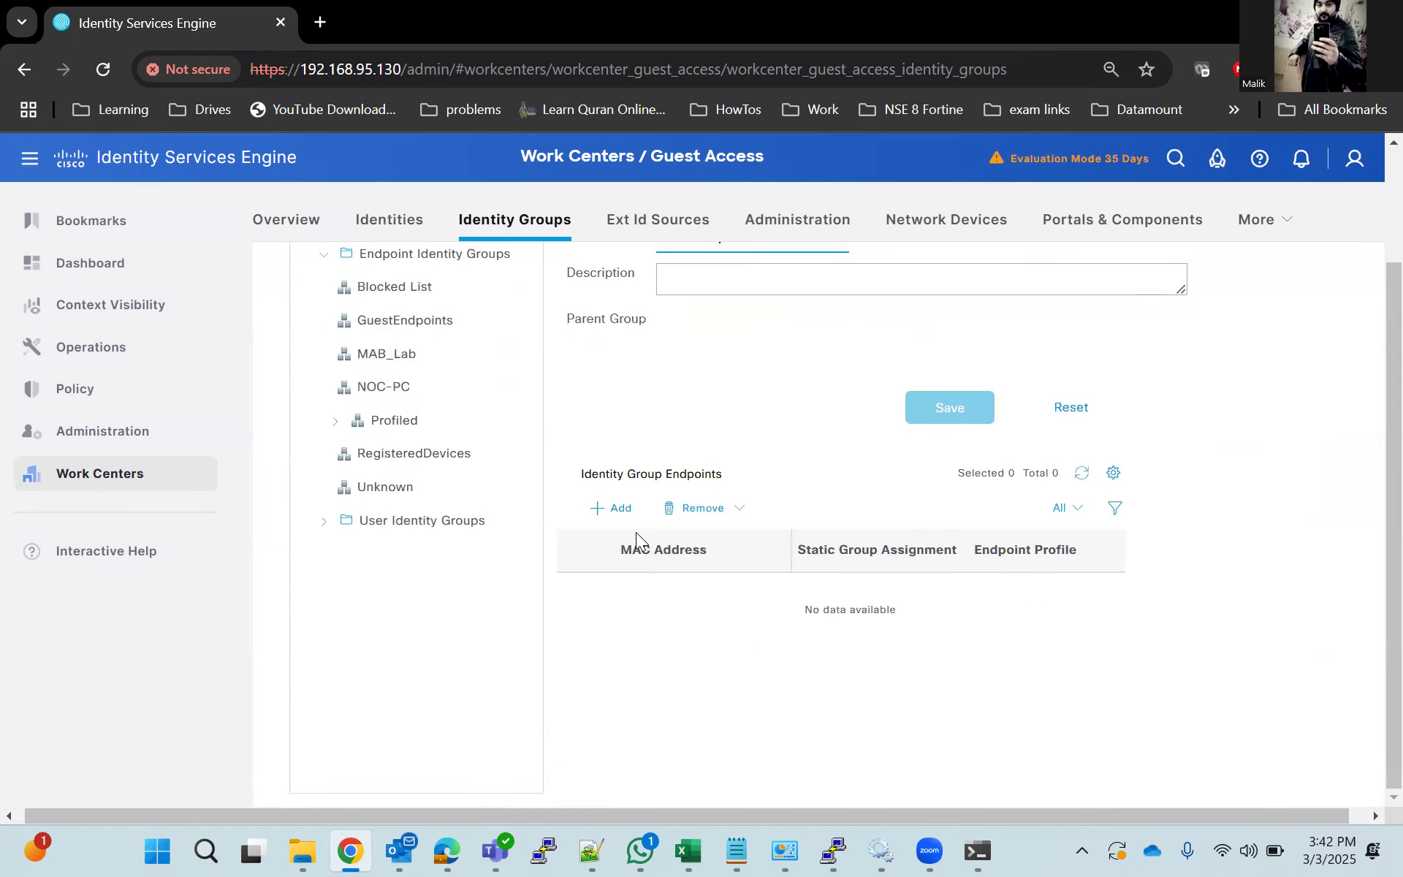
left_click(623, 510)
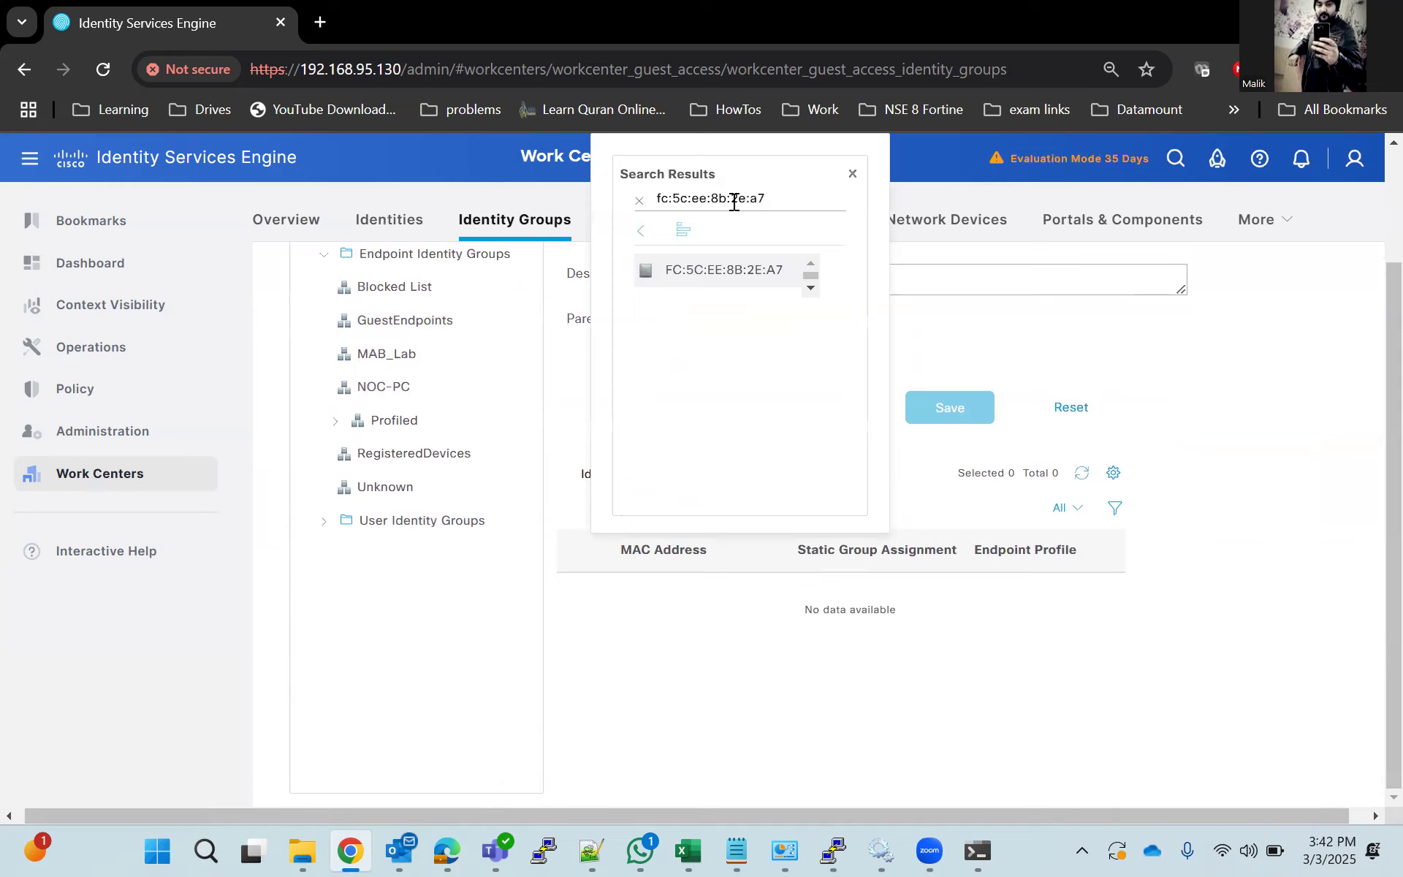
left_click(722, 270)
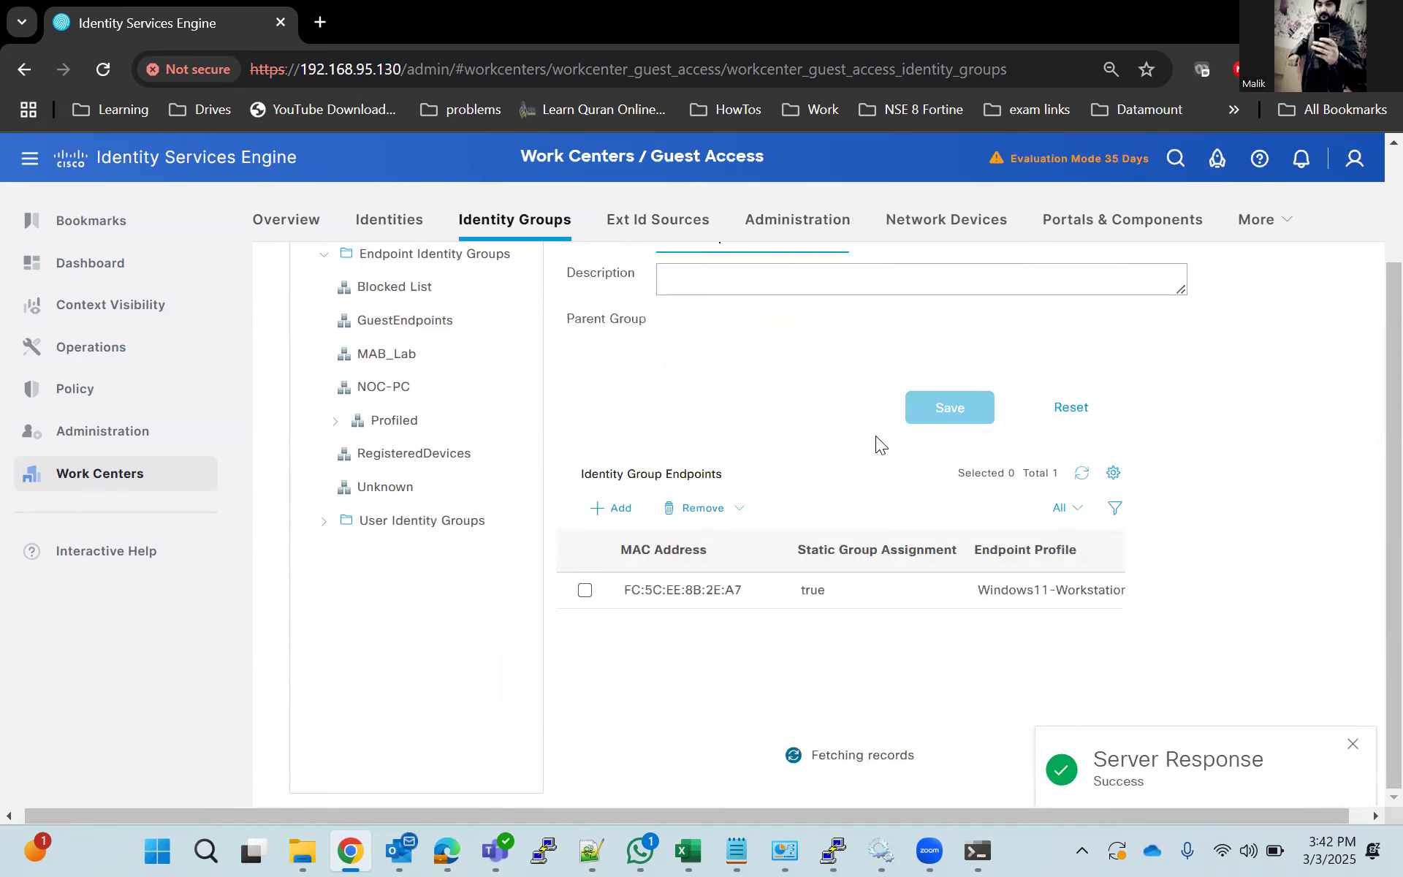
left_click_drag(741, 595, 674, 593)
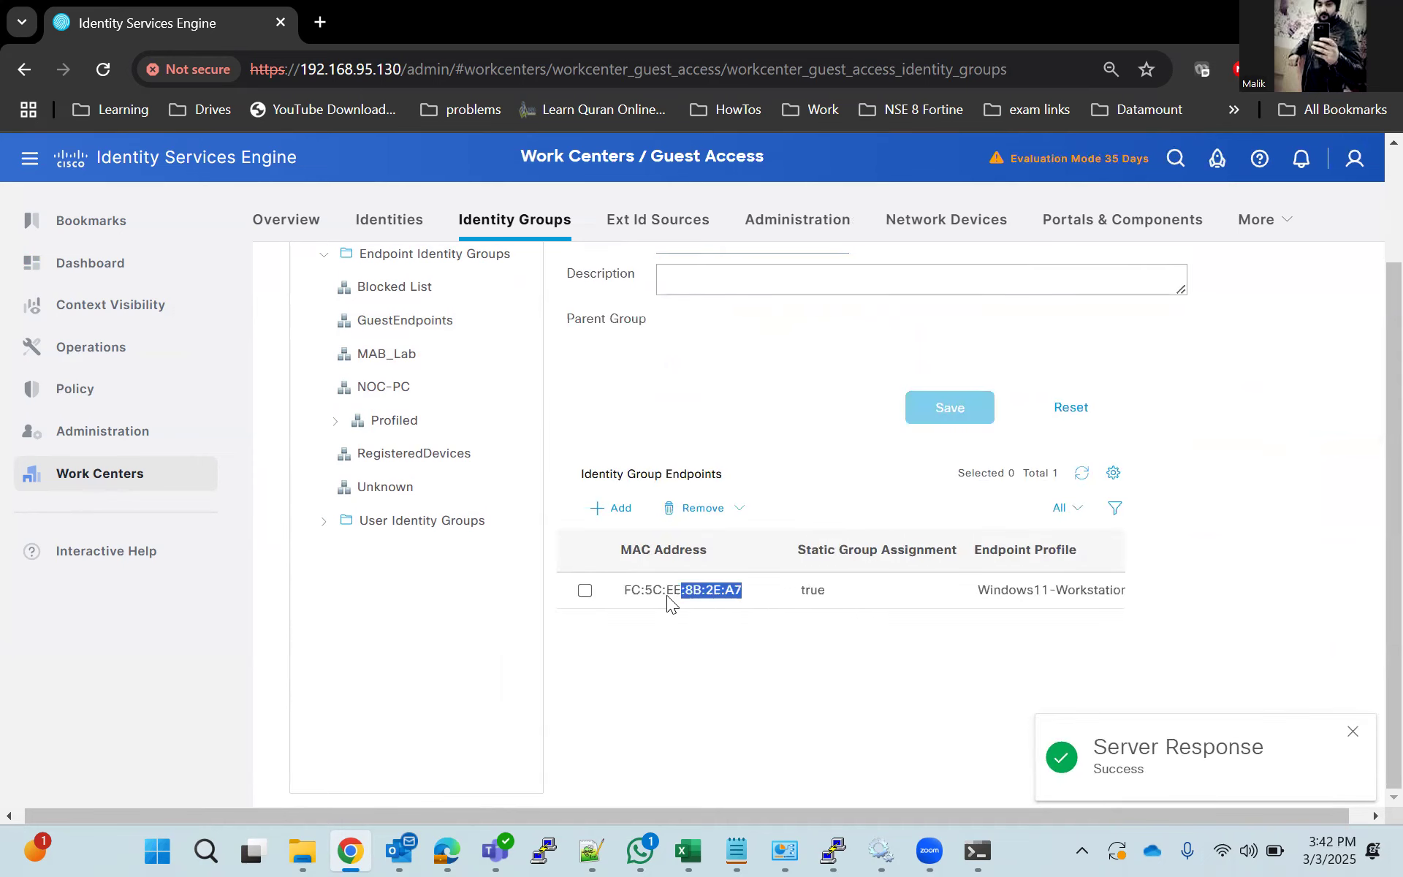
scroll(671, 649, "up", 2)
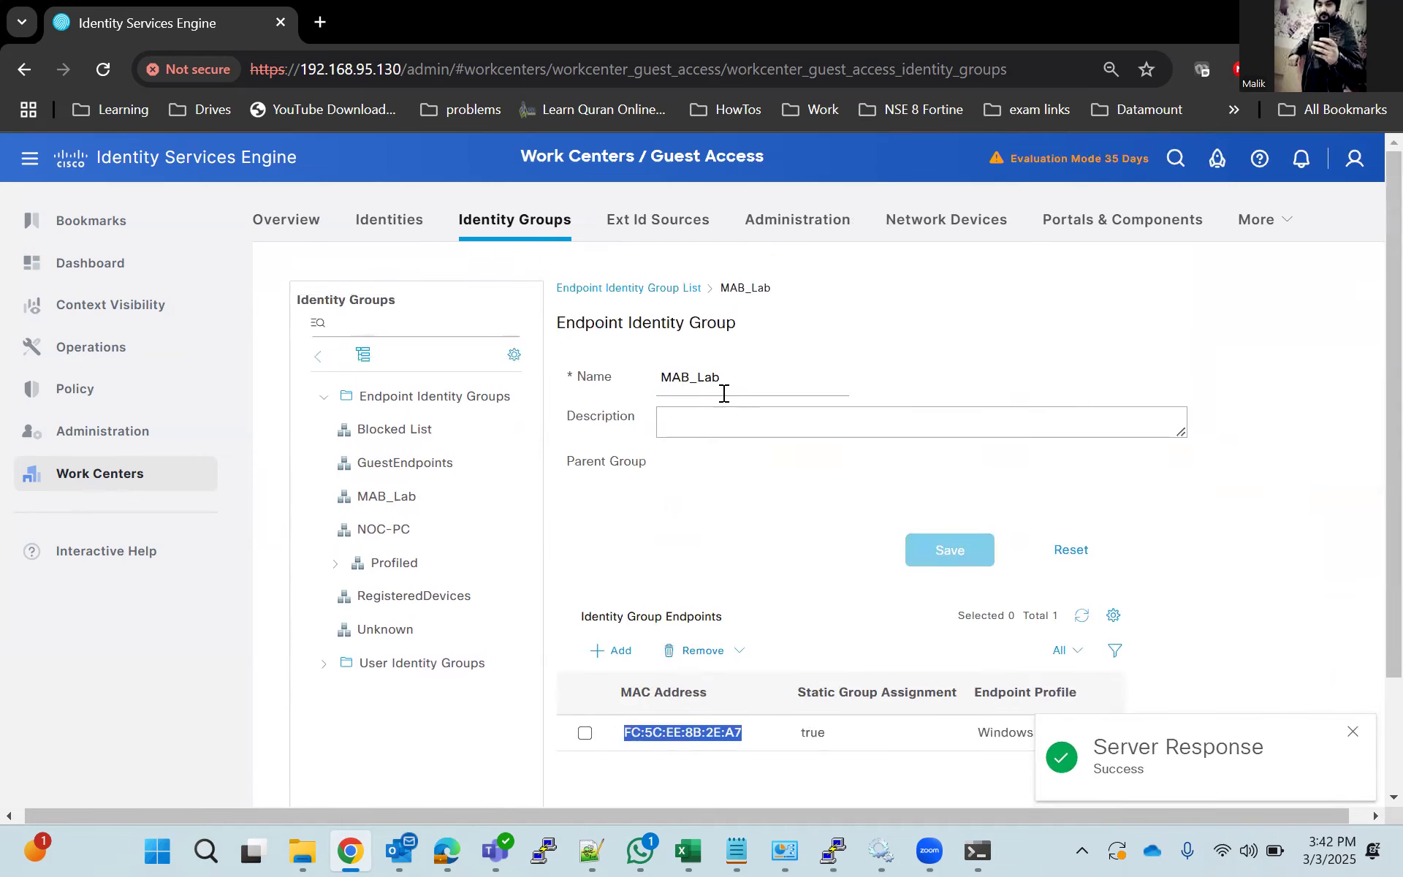
Start a new authorization profile in the policy element results and name it MAB_LAB_Profile.
mouse_move(94, 392)
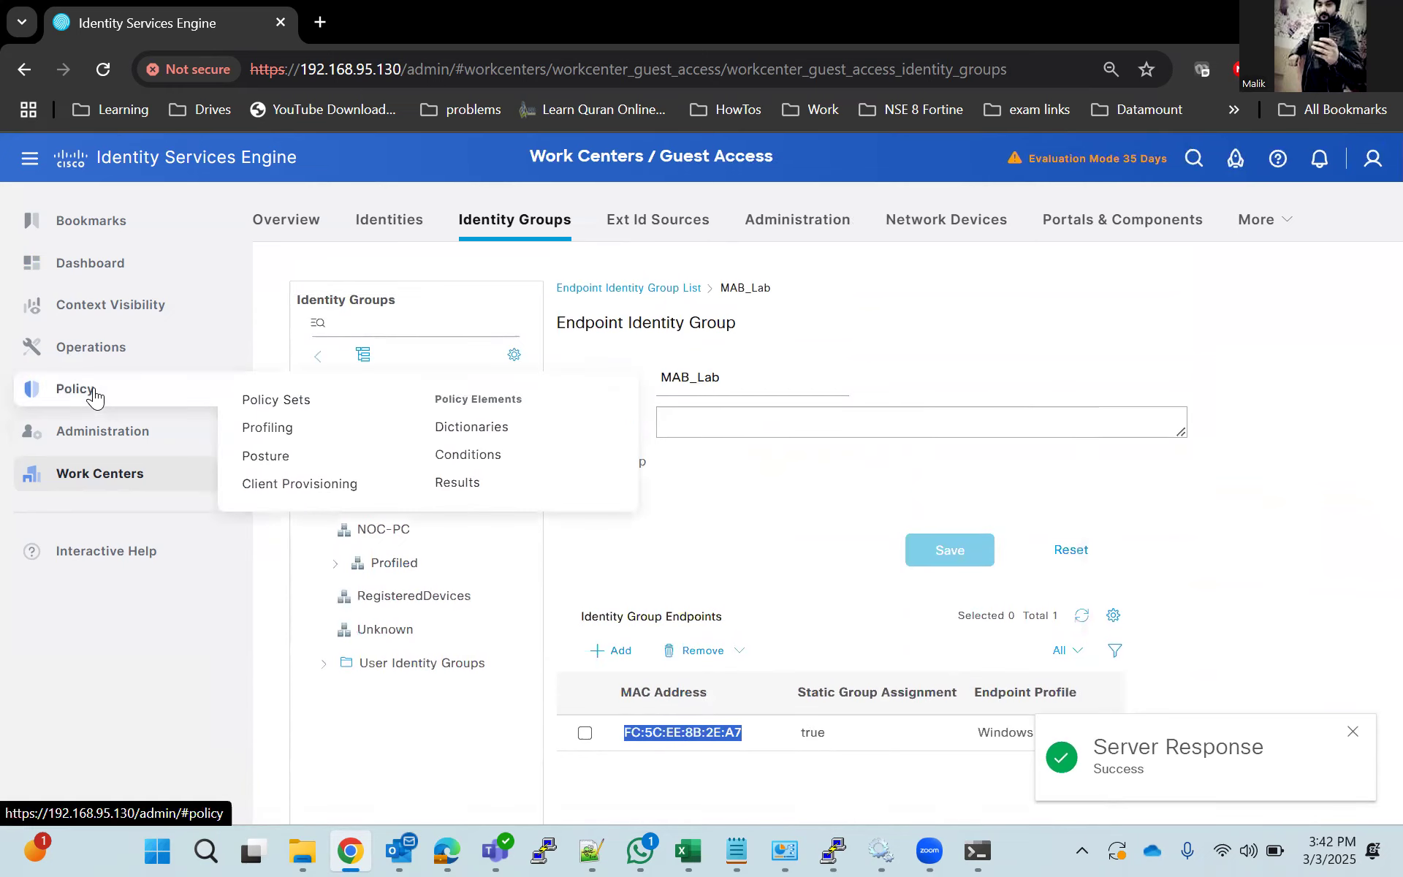
left_click(479, 482)
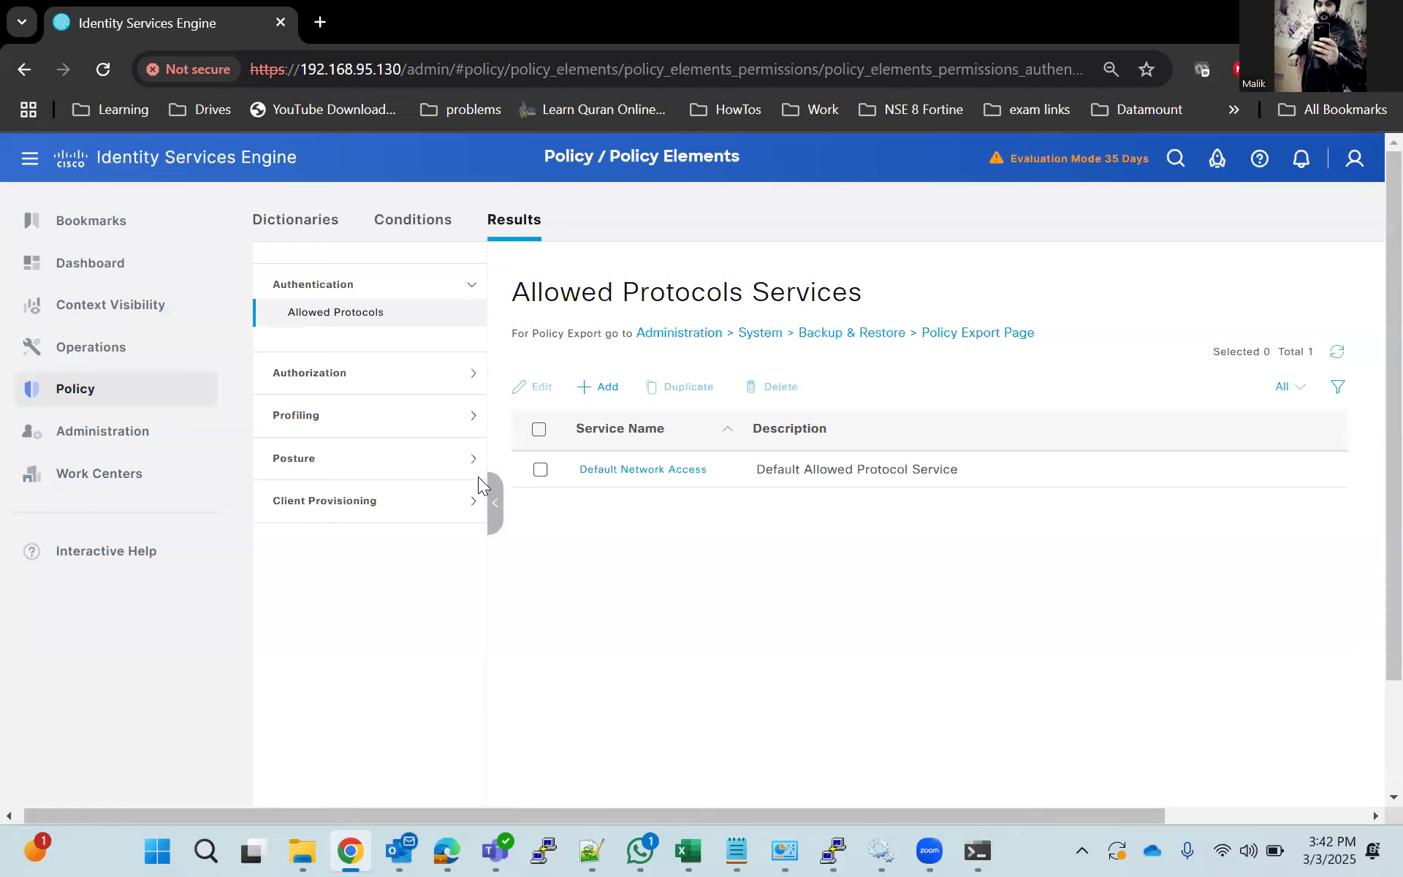
left_click(370, 379)
left_click(358, 365)
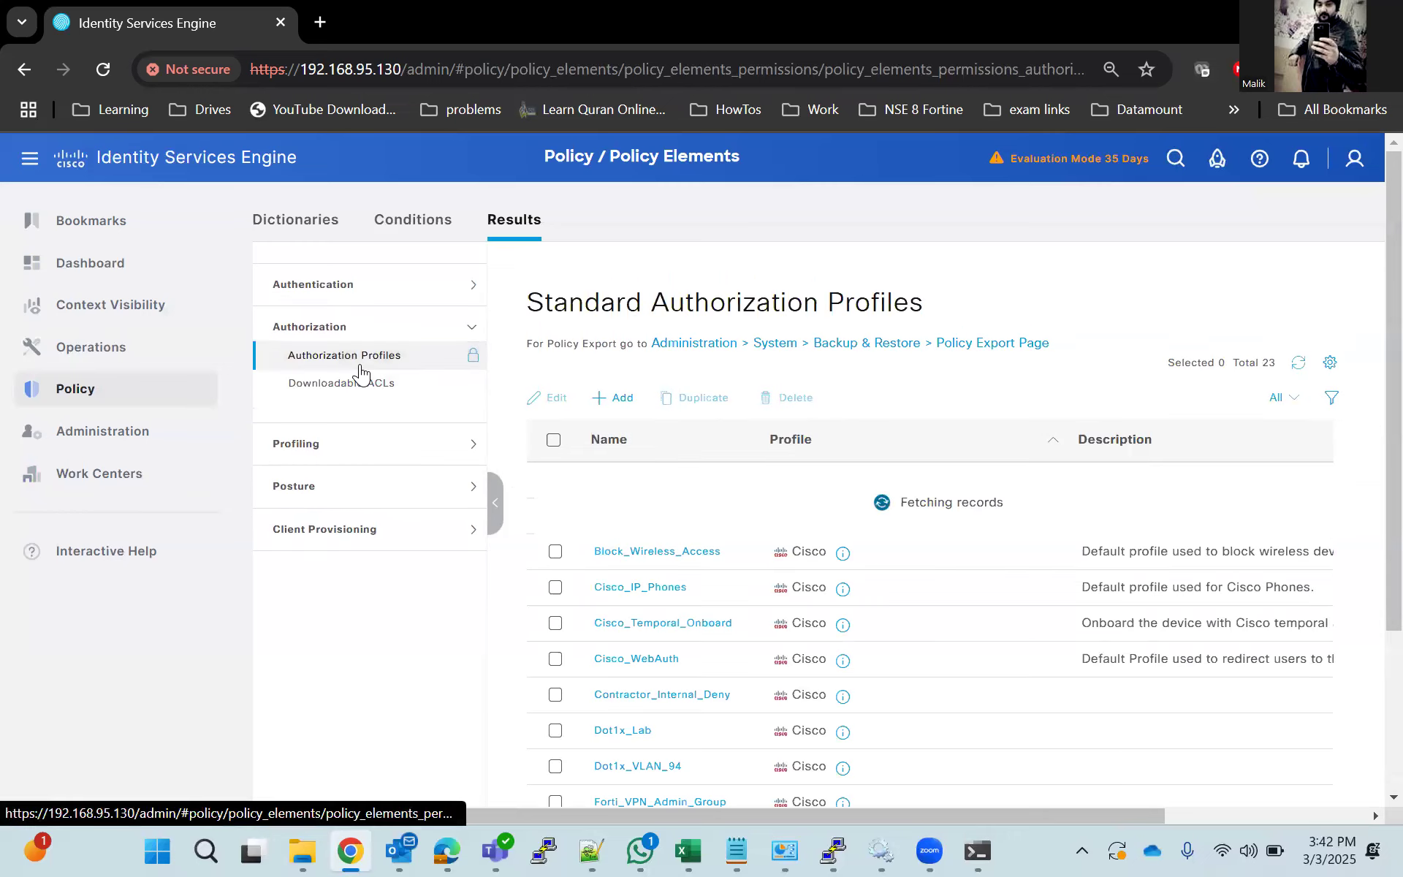
left_click(616, 402)
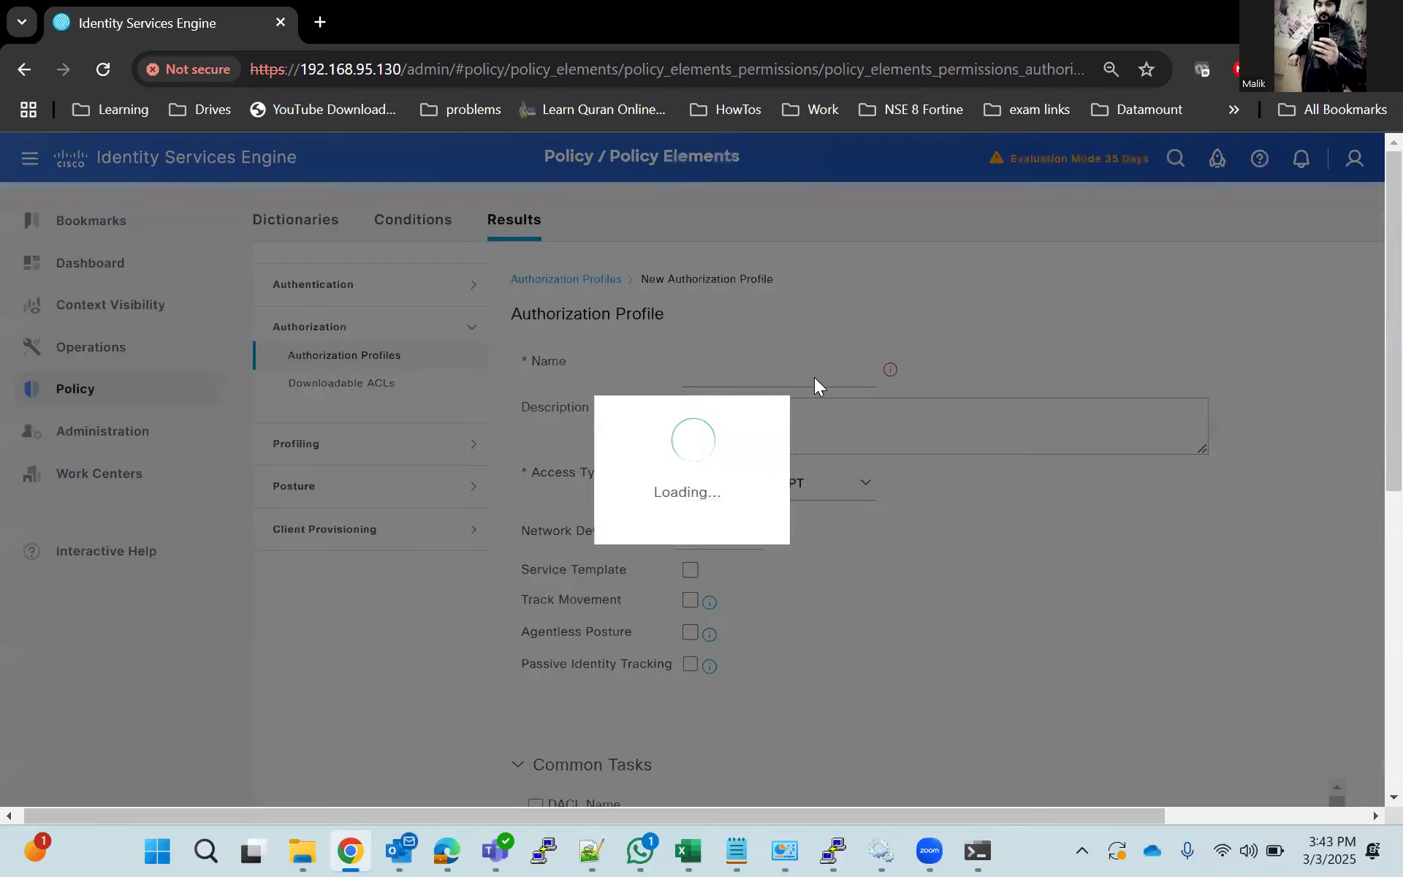
type("MAB_")
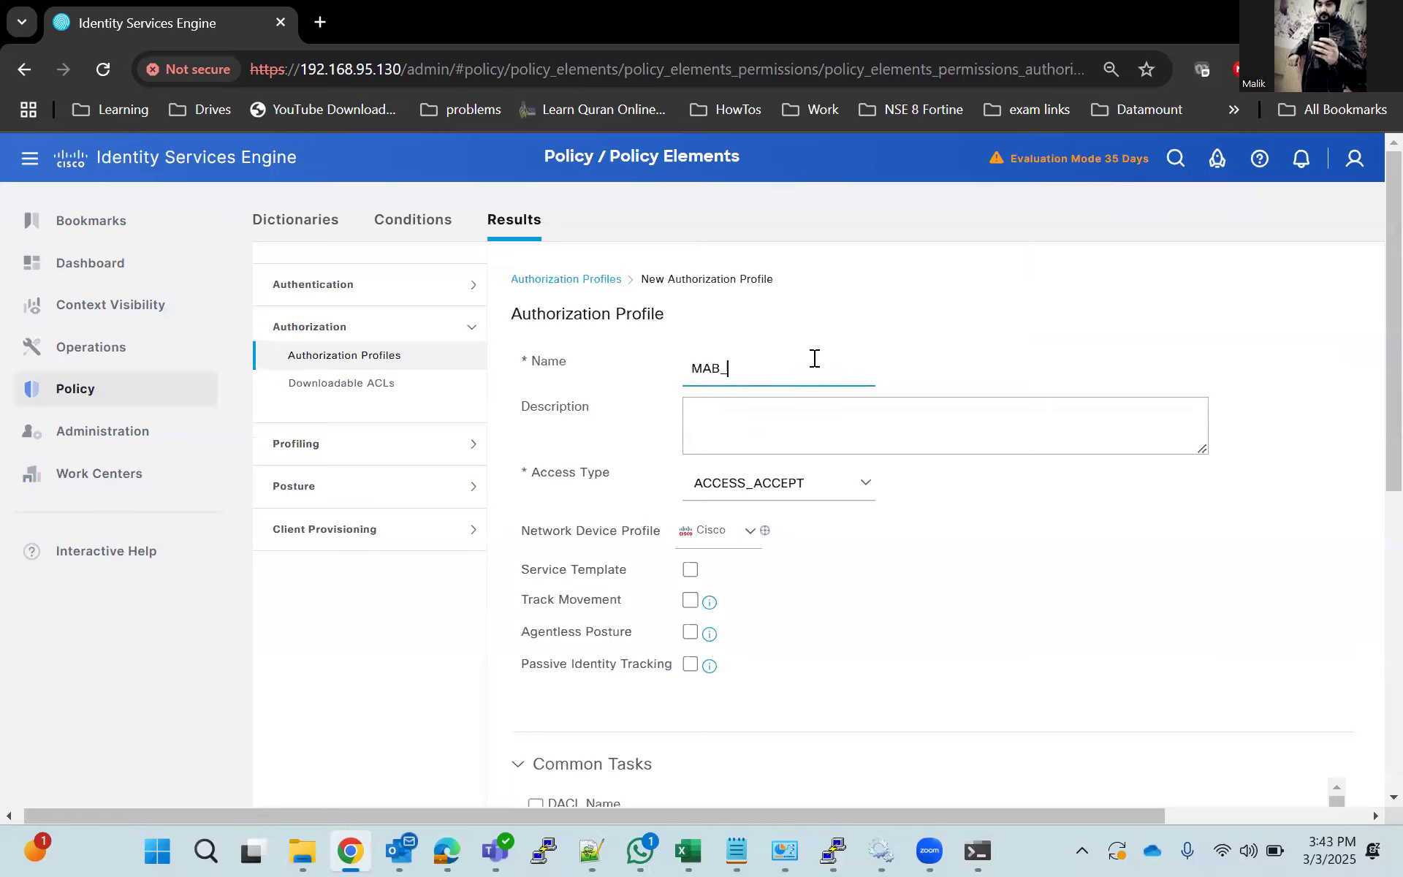
type("LAB_Profile")
Enable VLAN assignment in the authorization profile's common tasks with ID 92, and submit the profile.
scroll(831, 622, "down", 3)
scroll(542, 698, "down", 2)
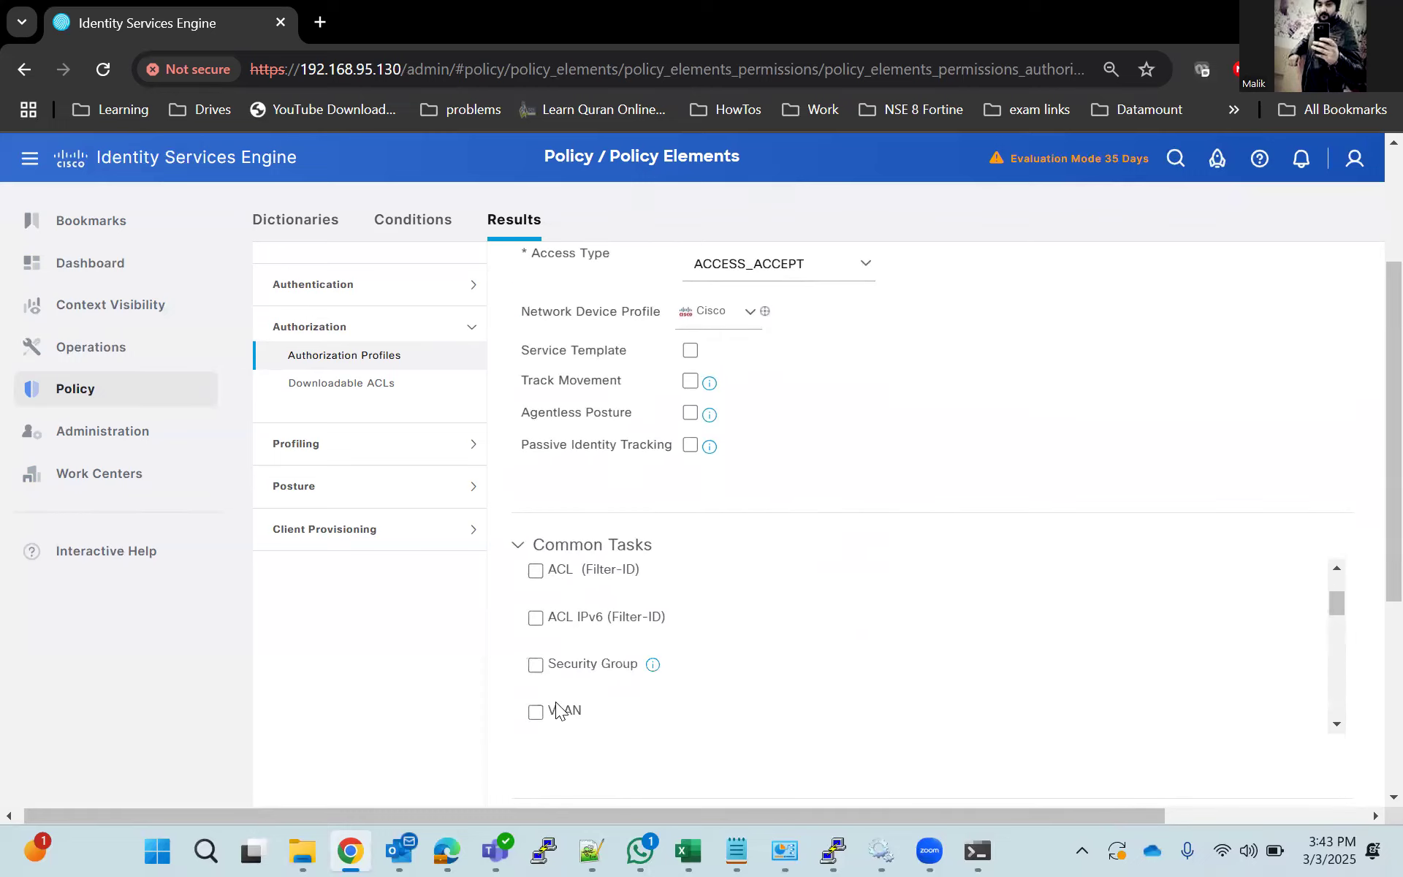
left_click(536, 720)
scroll(1011, 722, "down", 1)
scroll(1011, 722, "down", 1)
left_click(918, 642)
type("92")
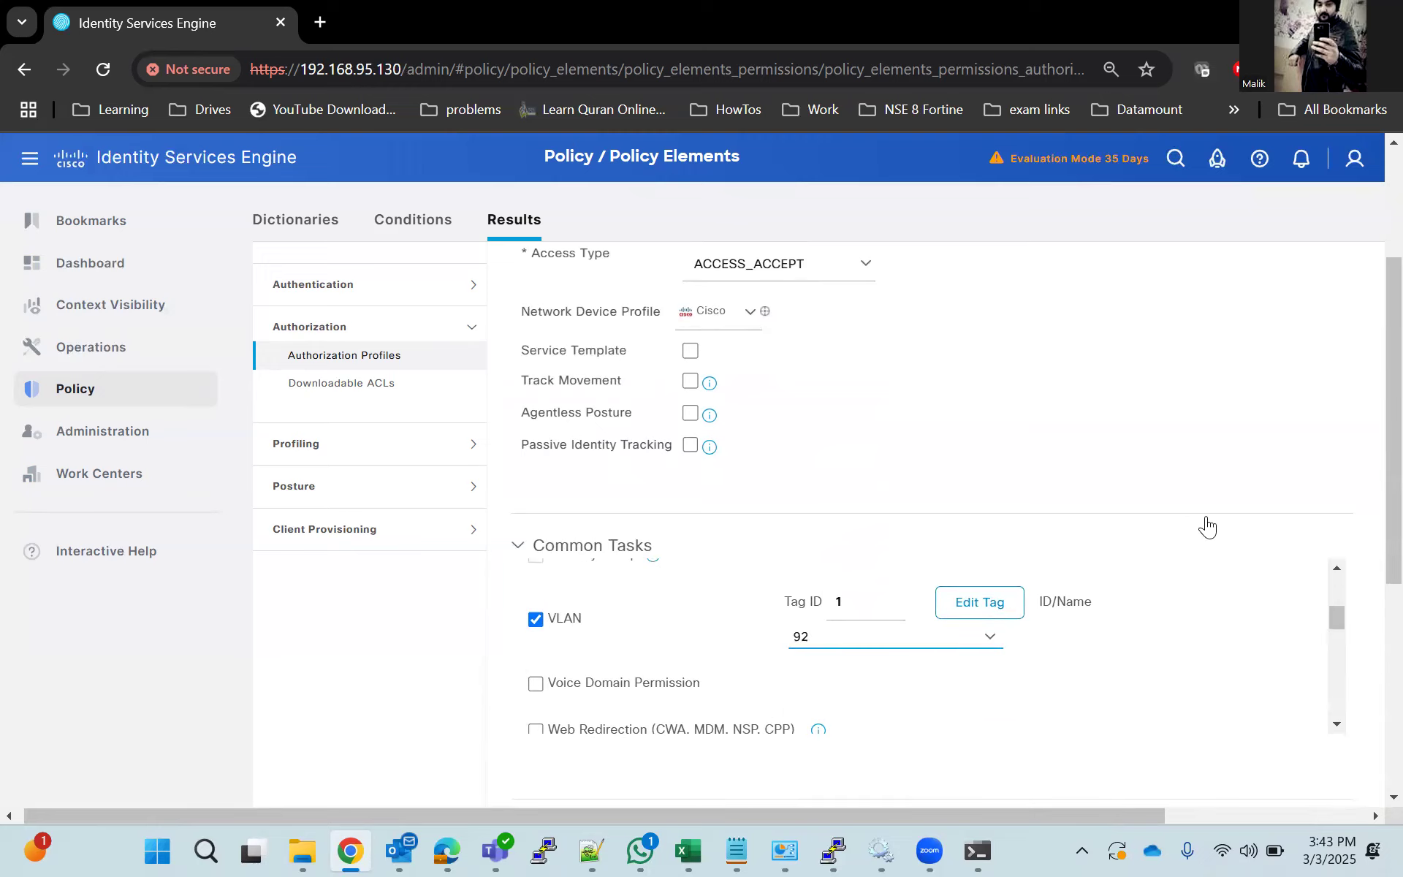
scroll(1204, 523, "down", 5)
left_click(1177, 790)
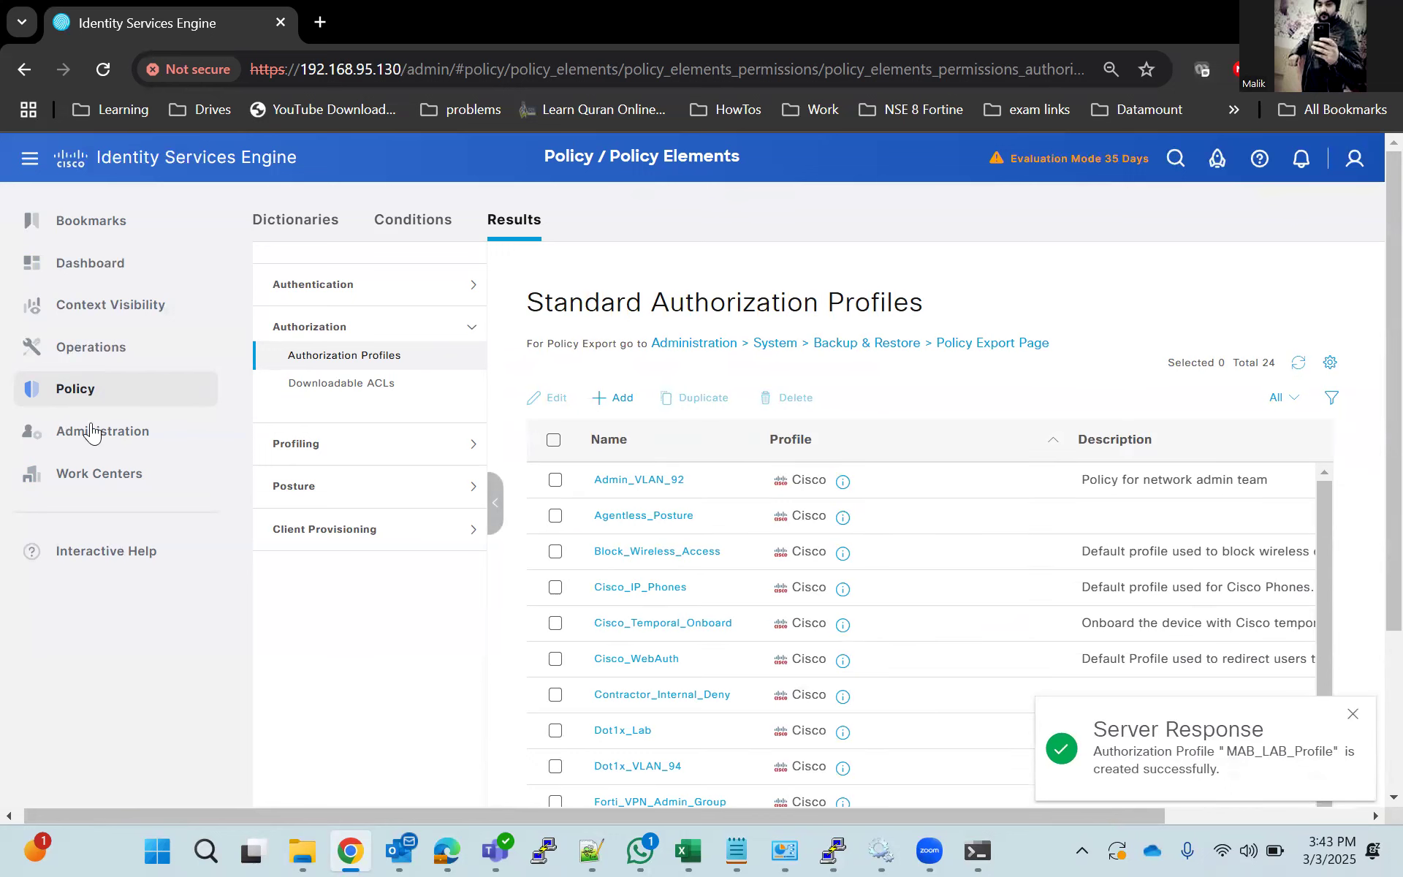
Add an authentication rule named MAB_Auth above Dot1x_Auth in the Dot1x_Lab policy set.
mouse_move(94, 398)
left_click(283, 403)
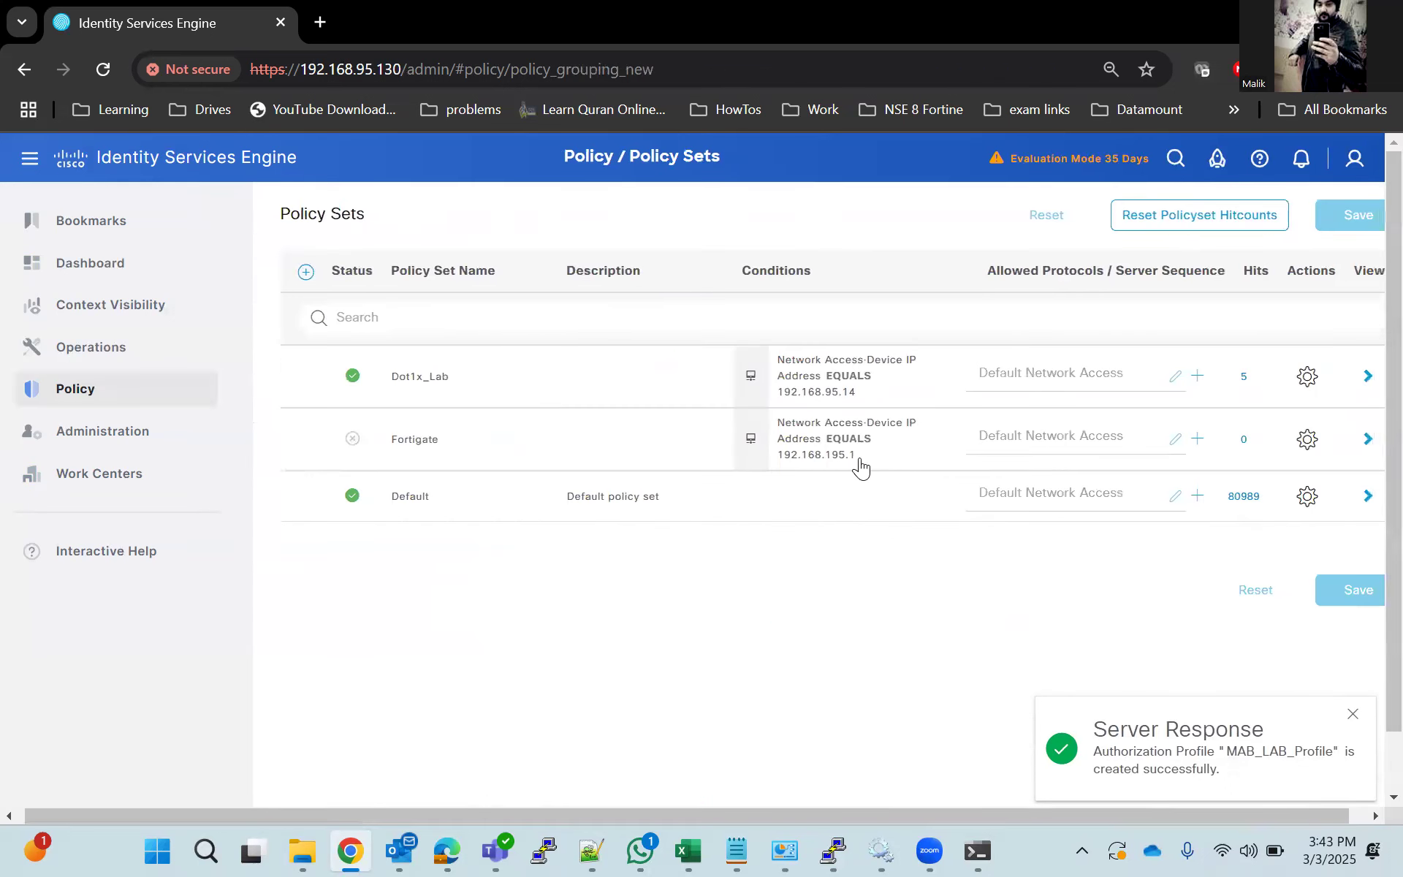
left_click(1369, 377)
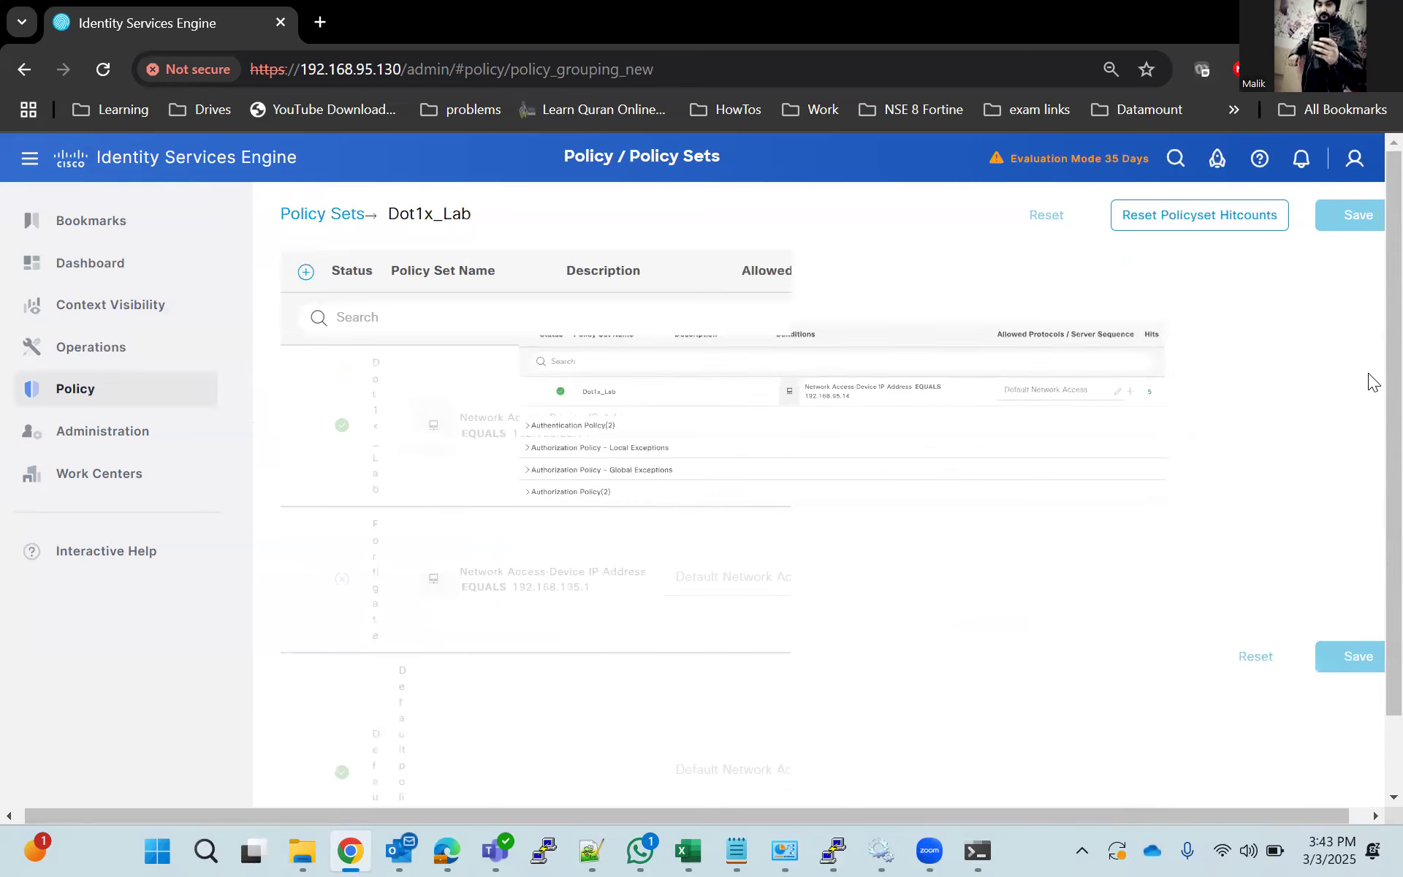
left_click(293, 441)
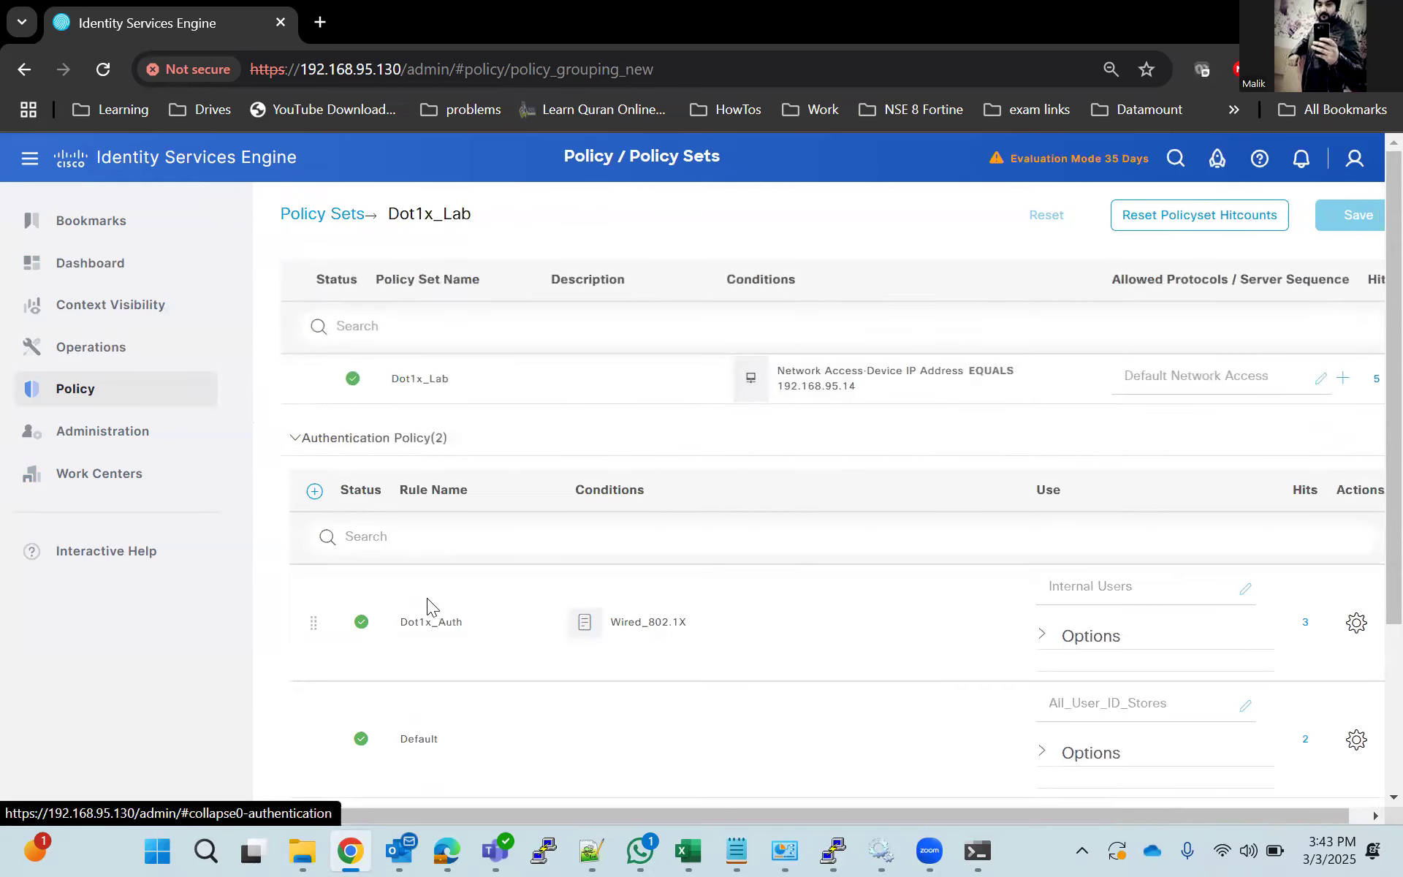
left_click(314, 494)
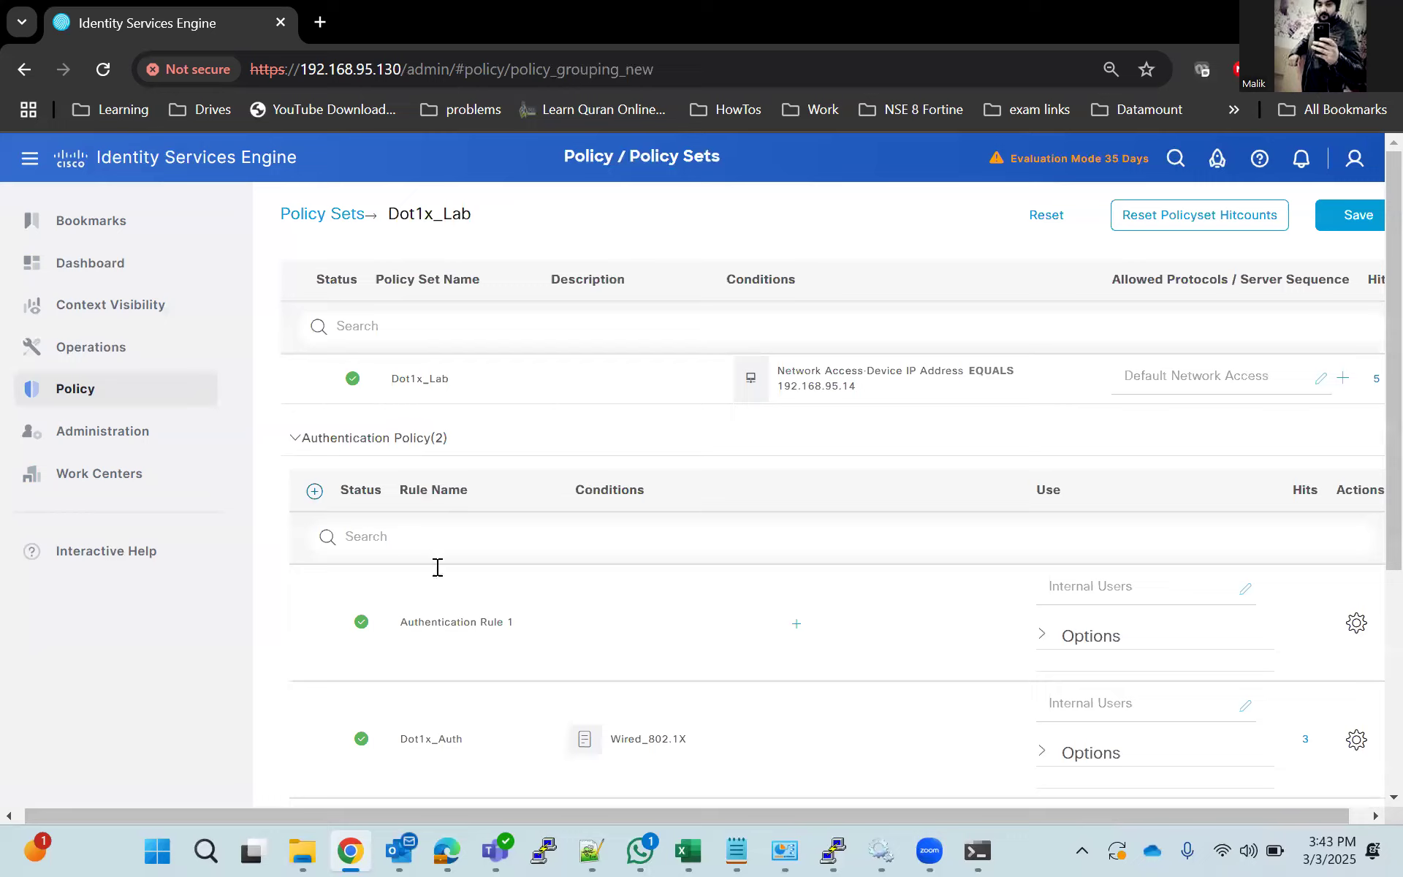
left_click_drag(514, 627, 391, 625)
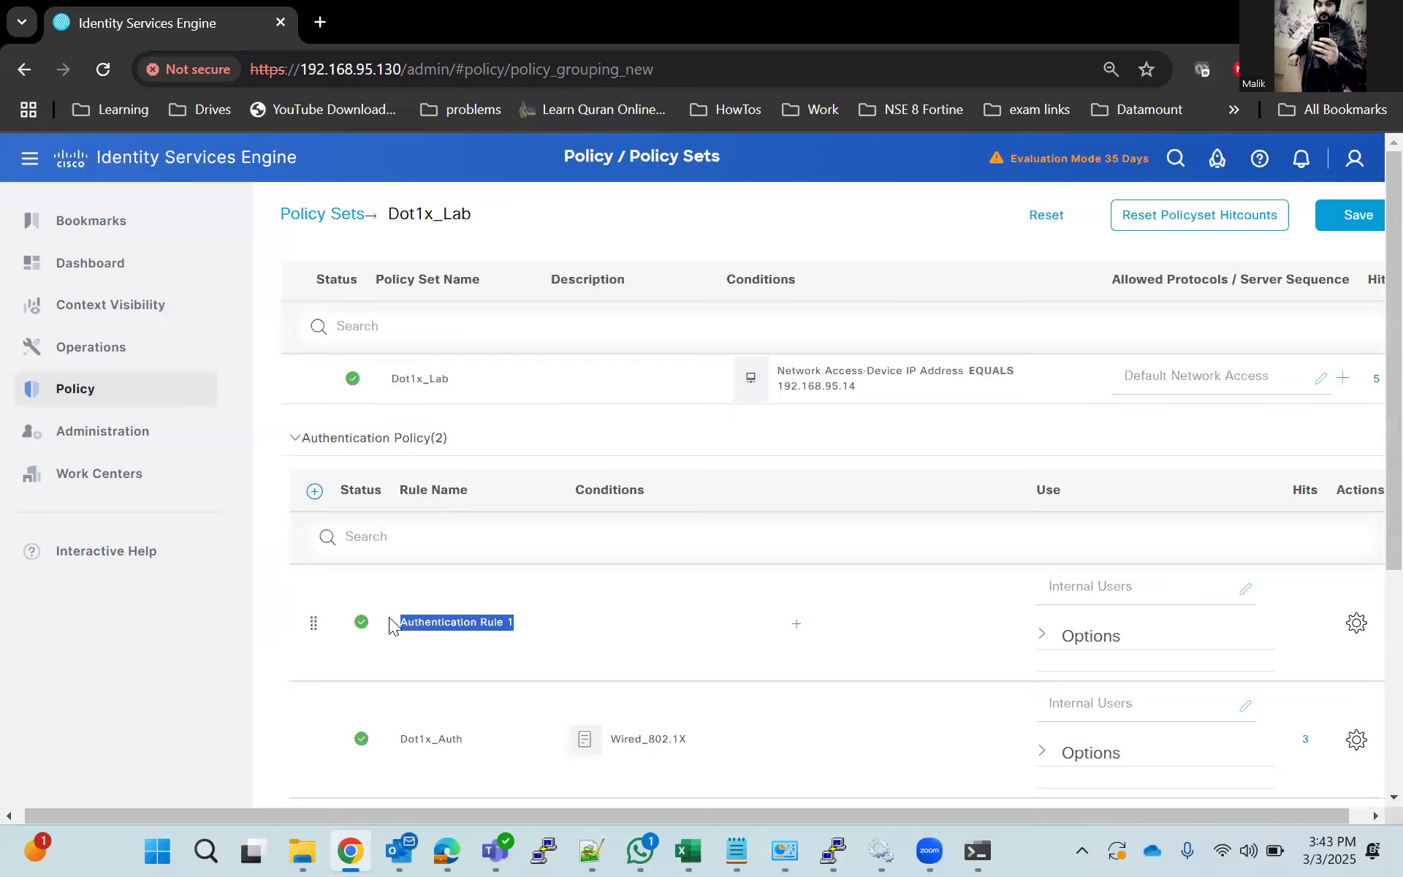
type("B")
key("BackSpace")
key("BackSpace")
key("BackSpace")
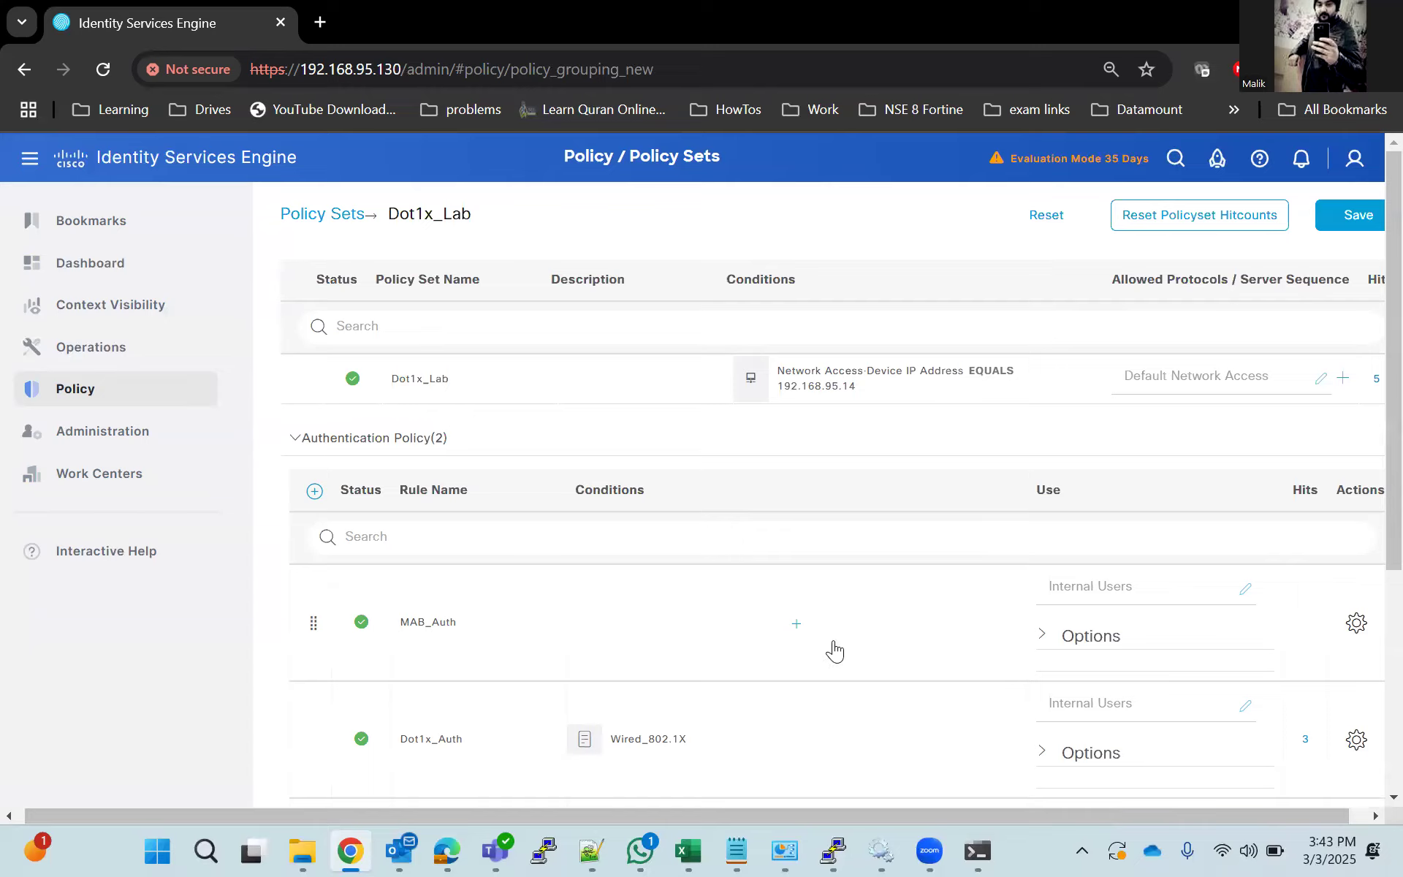
Assign the Wired_MAB library condition to the MAB_Auth rule and set its identity source to Internal Endpoints.
left_click(804, 625)
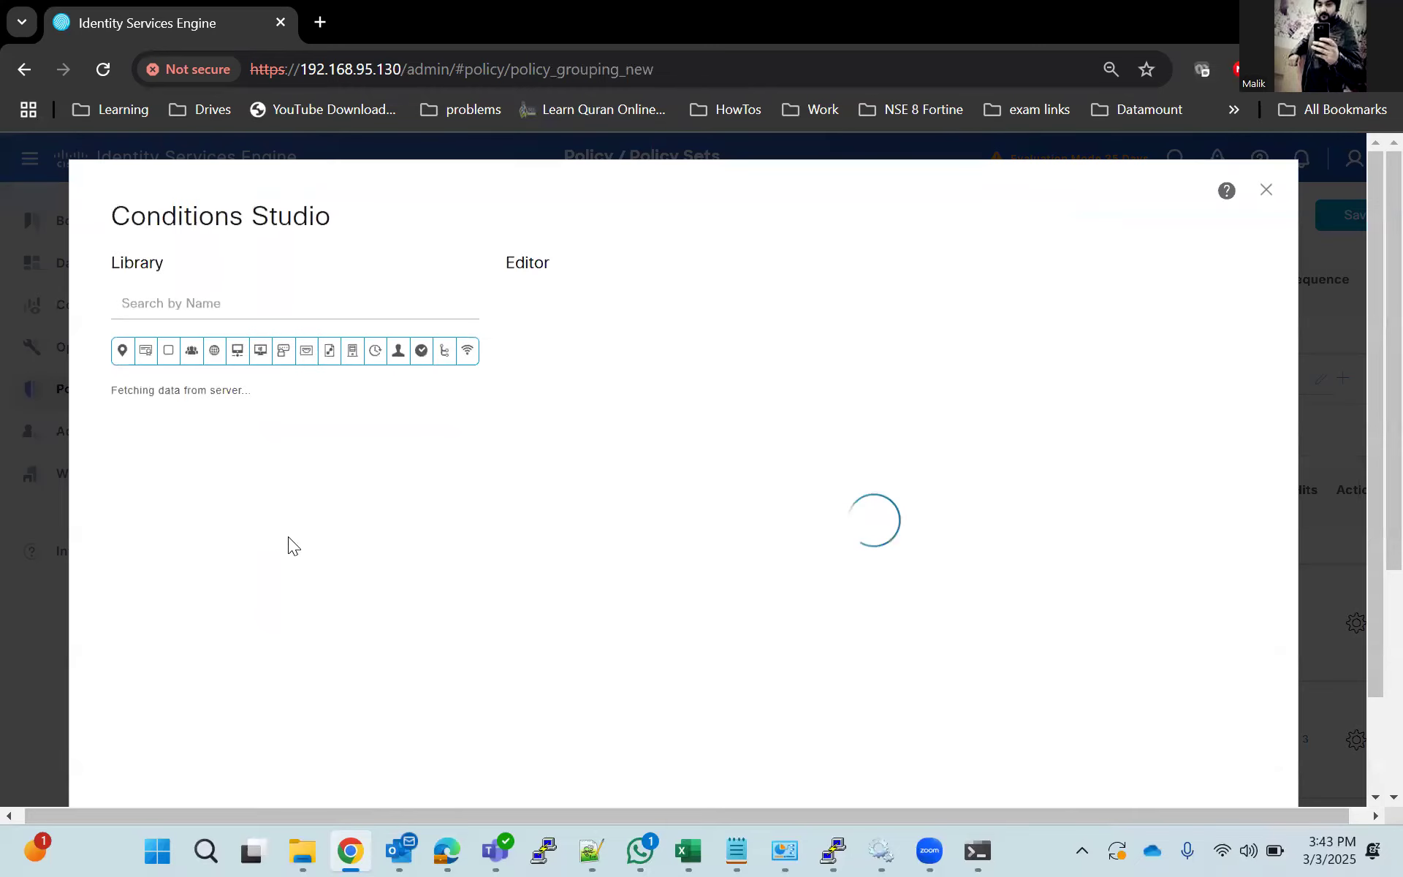
scroll(281, 523, "down", 3)
left_click_drag(226, 579, 795, 455)
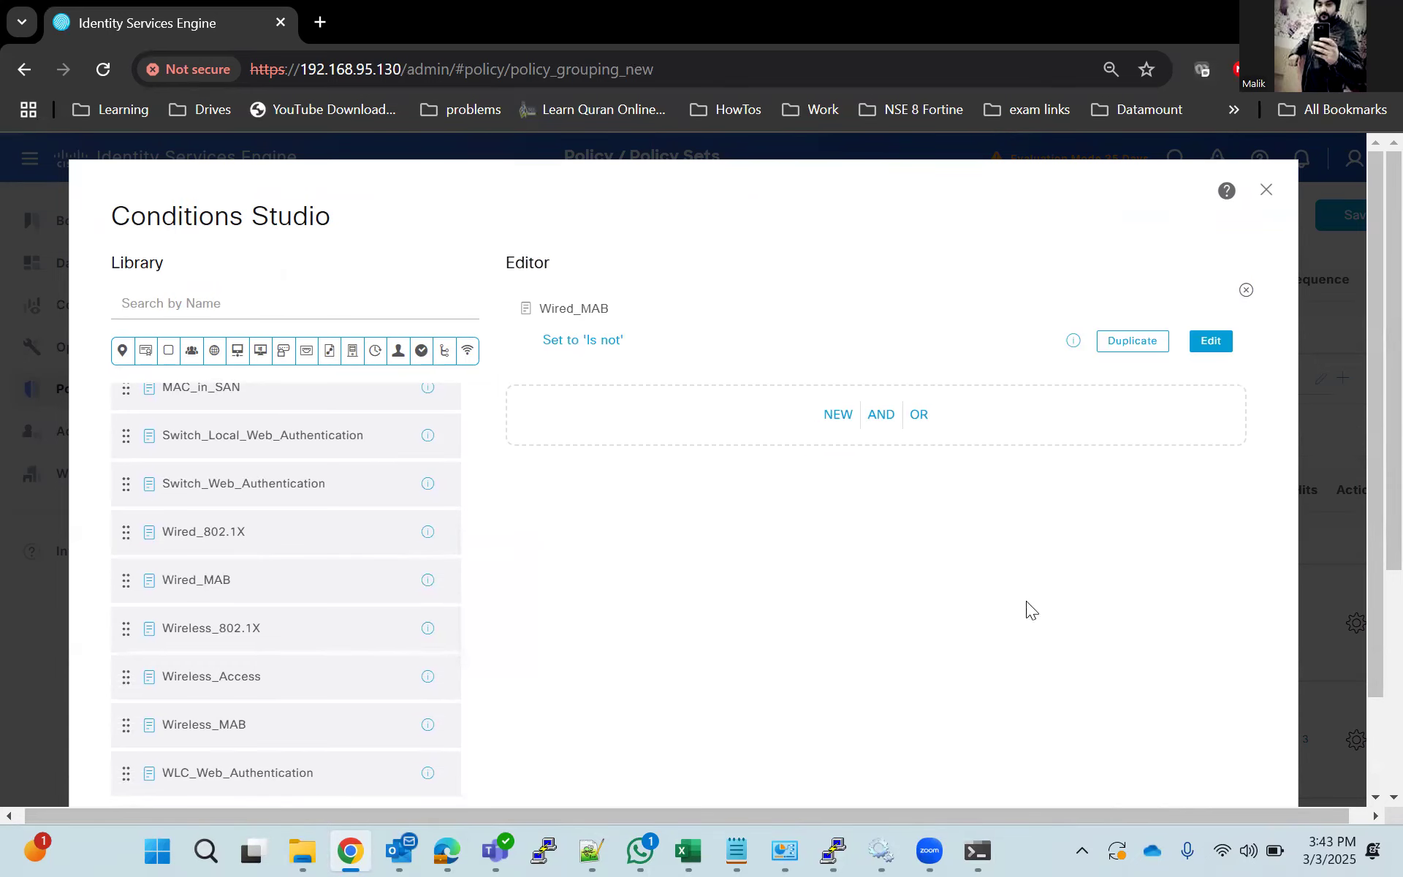
scroll(1141, 592, "down", 2)
left_click(1199, 716)
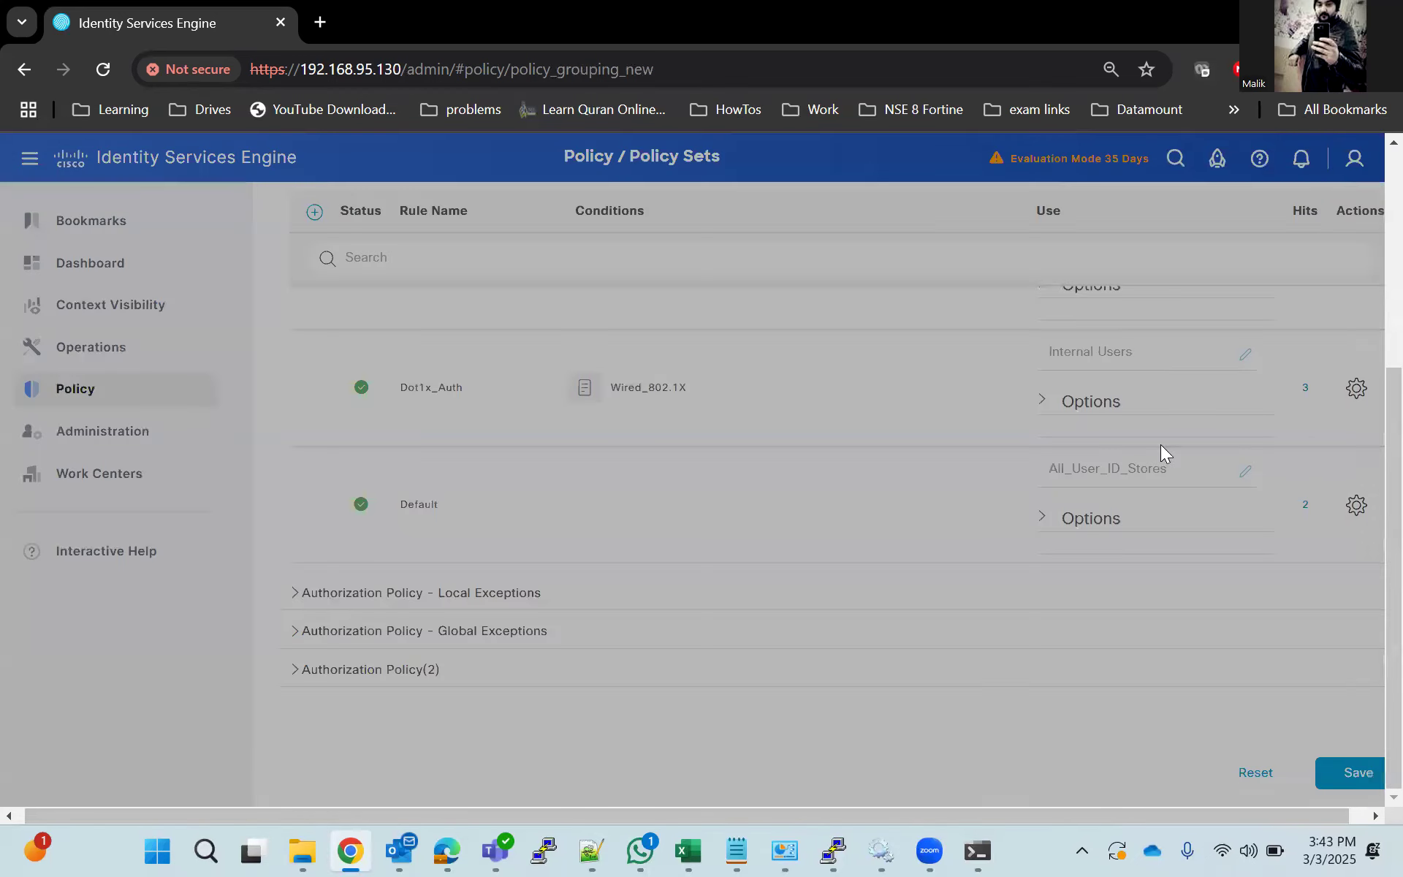
left_click(1157, 467)
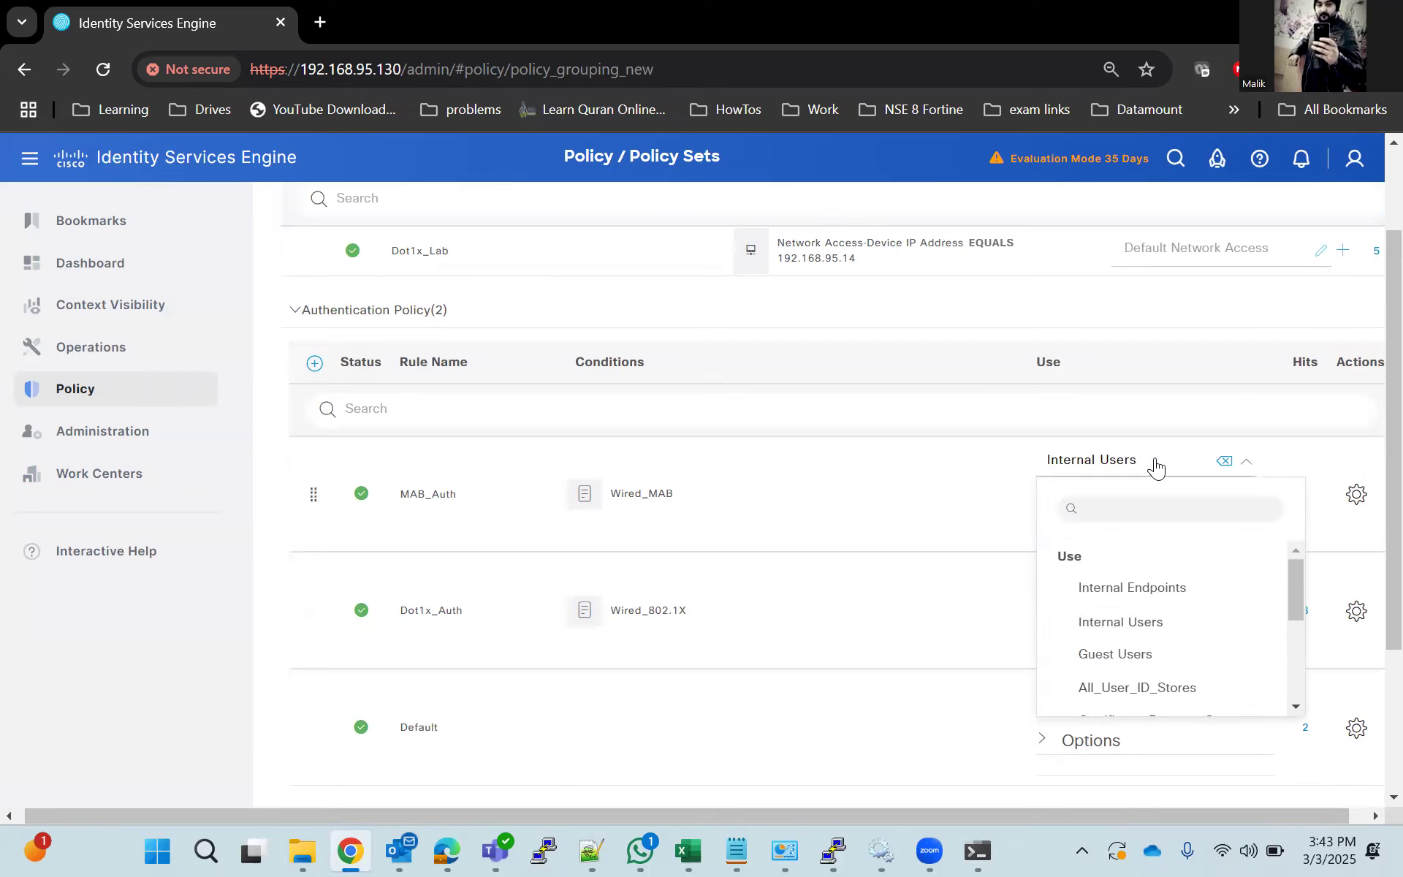
left_click(1118, 589)
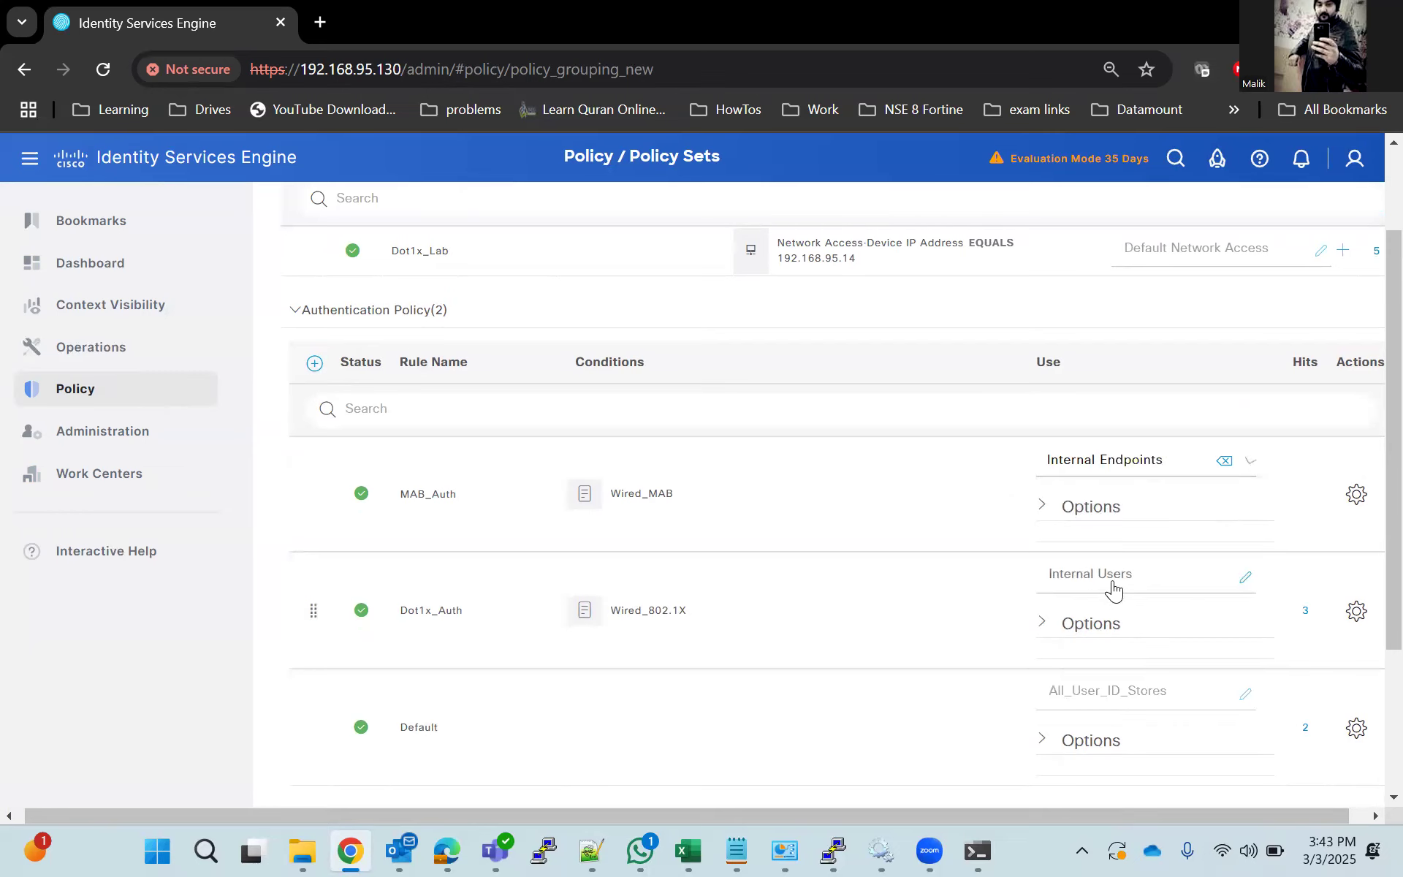
Insert a new authorization rule above Dot1x_Autz in the Dot1x_Lab policy set and replace its default name.
scroll(867, 560, "down", 3)
left_click(289, 678)
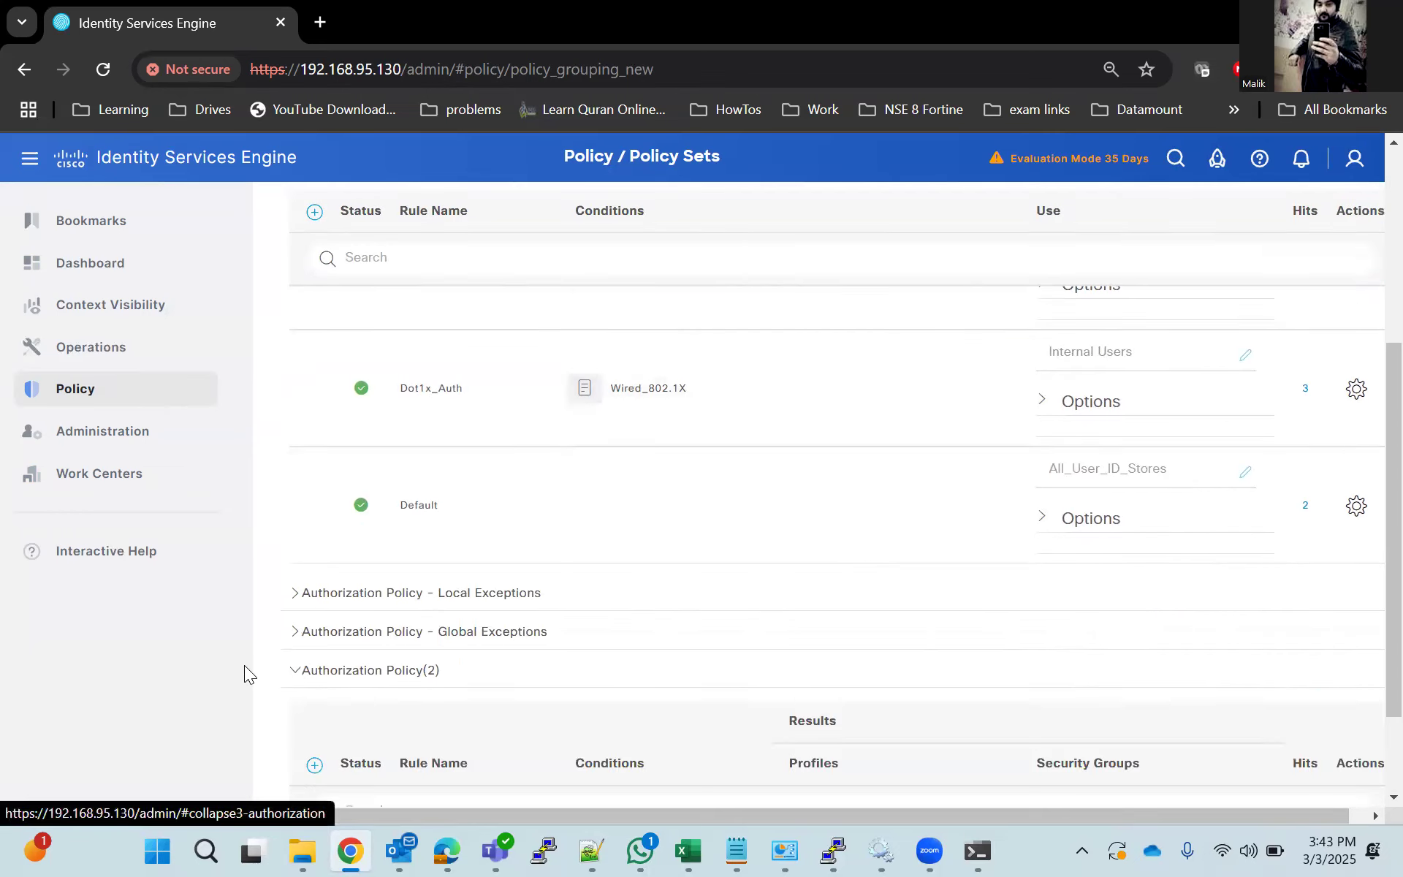
scroll(226, 661, "down", 4)
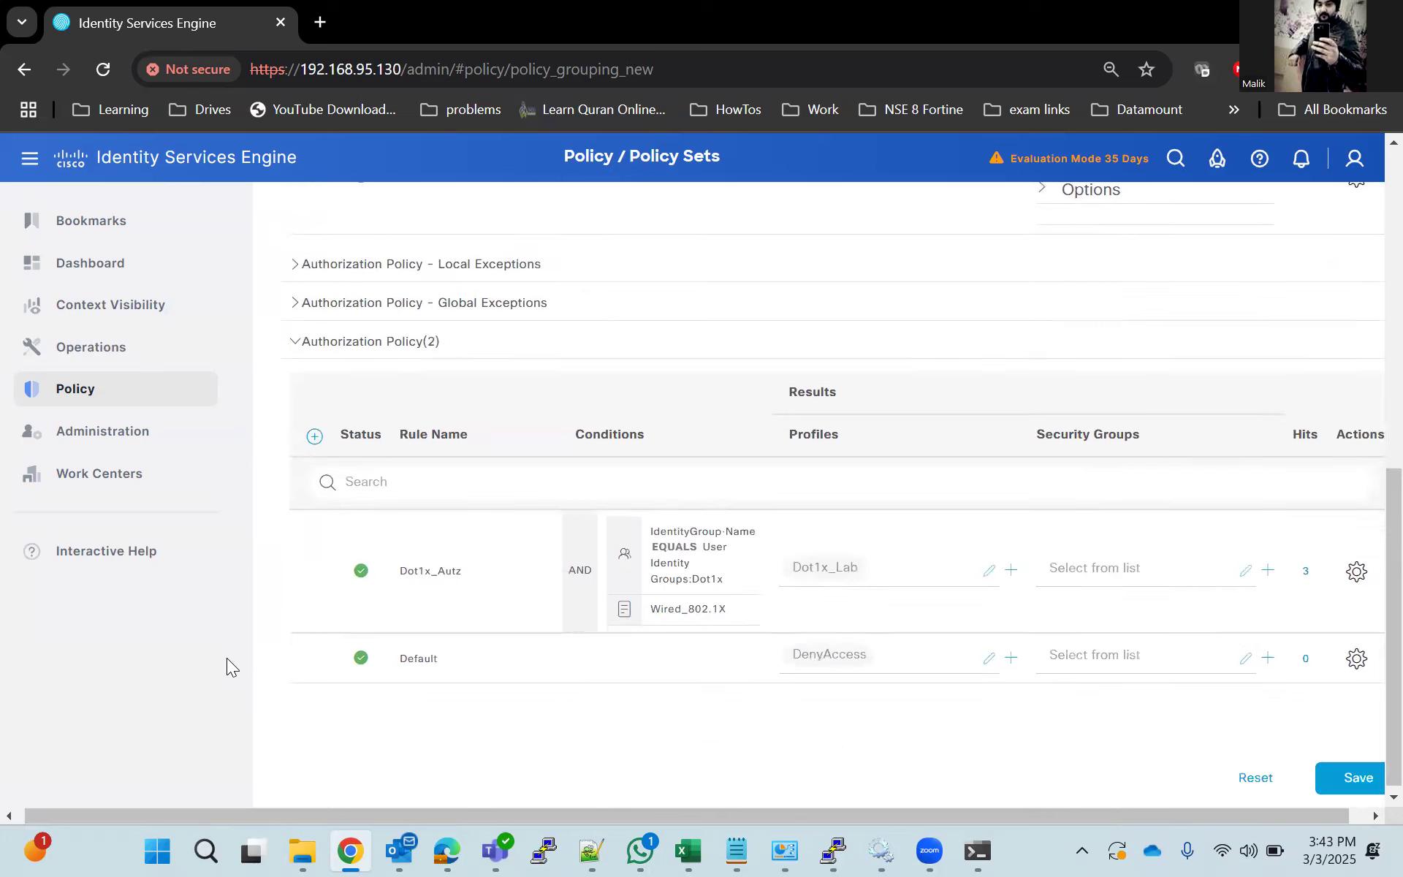
left_click(315, 438)
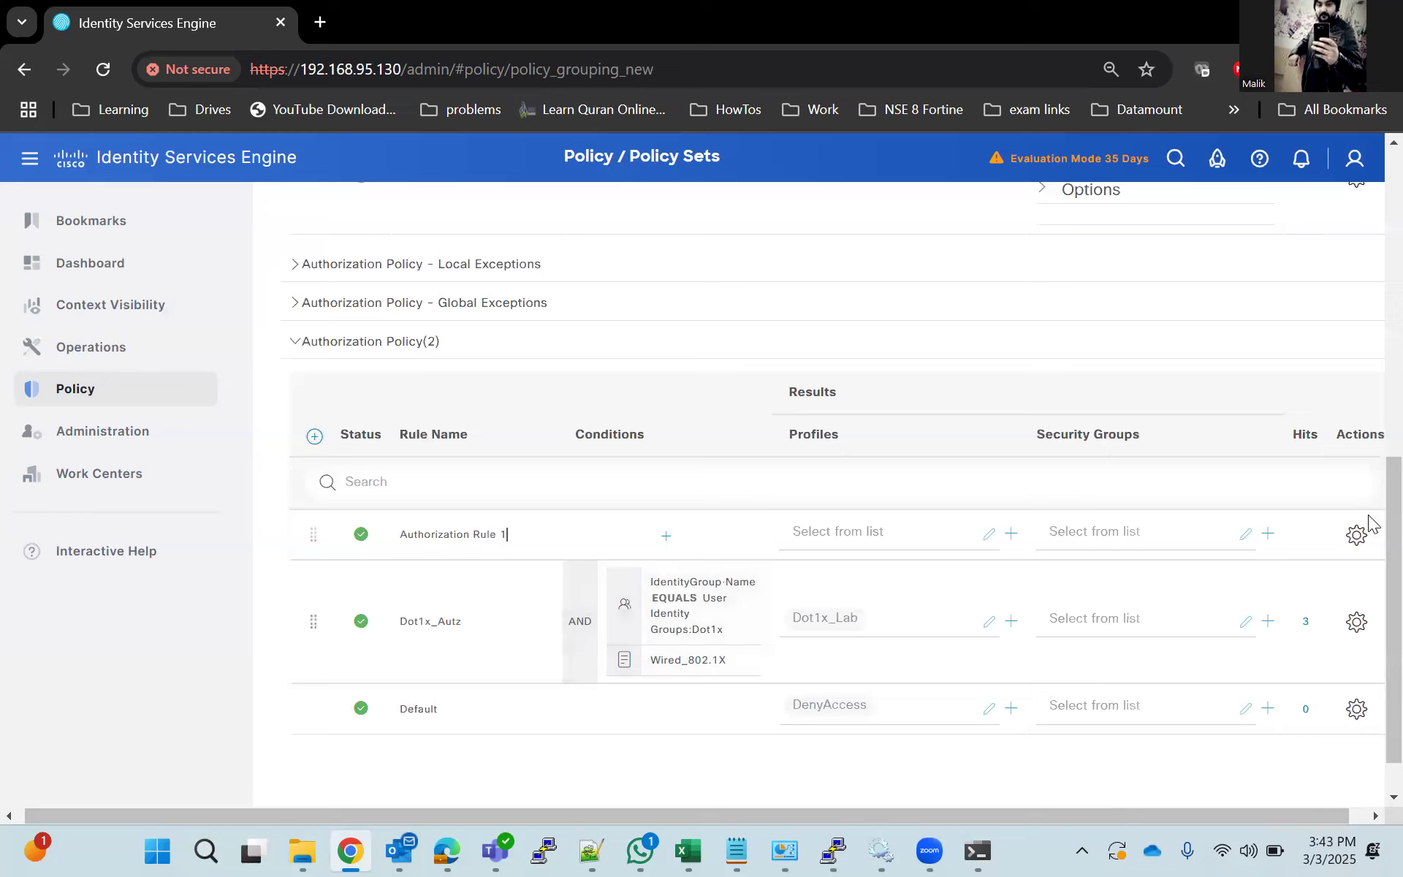
key("BackSpace")
key("BackSpace")
key("BackSpace")
key("BackSpace")
key("BackSpace")
key("BackSpace")
key("BackSpace")
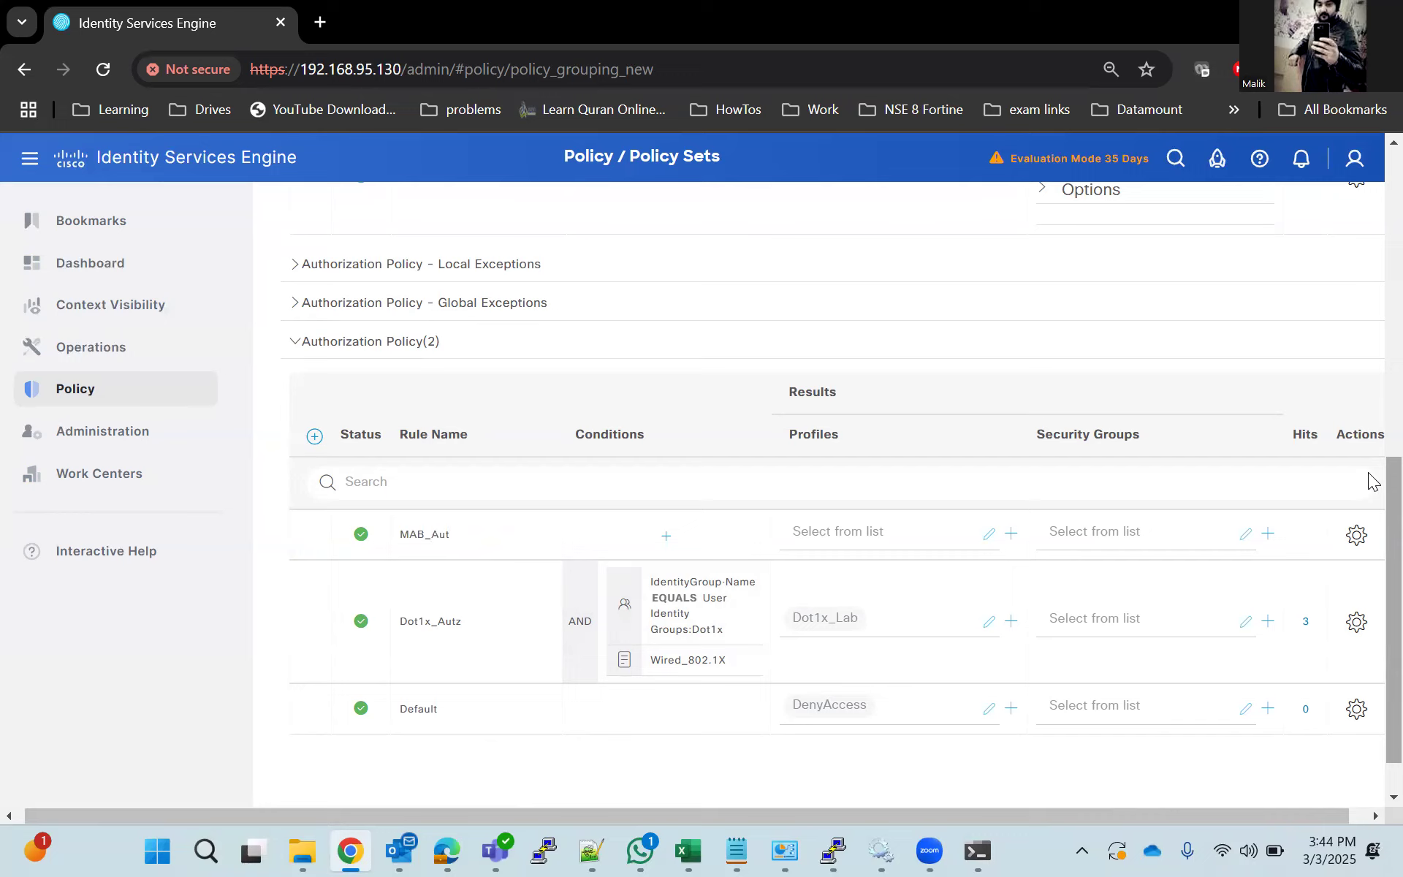
Start a condition for the new authorization rule above Dot1x_Autz using the IdentityGroup Name attribute.
left_click(674, 538)
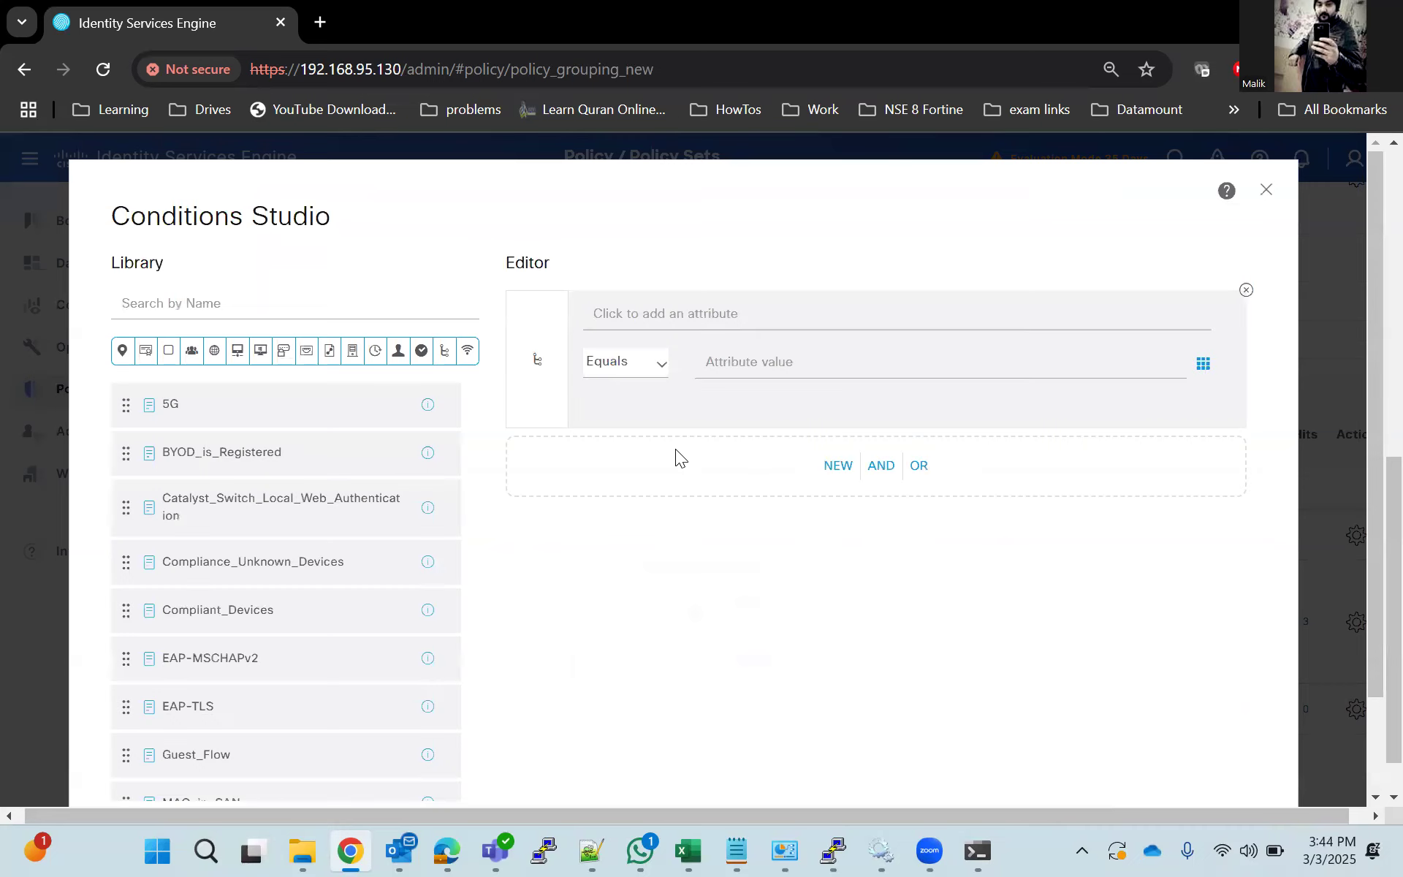
scroll(250, 687, "down", 3)
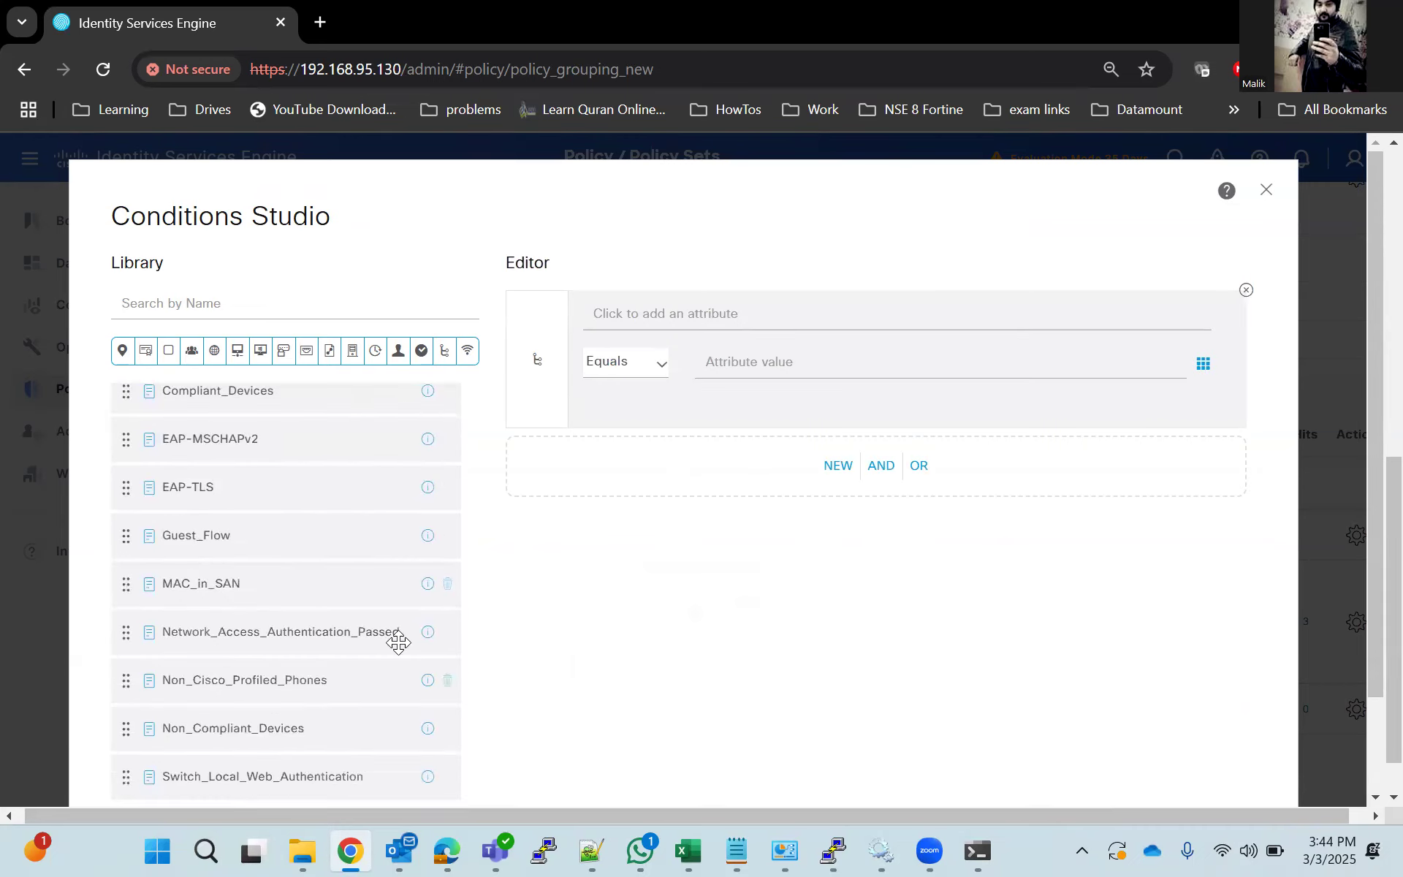
left_click(749, 329)
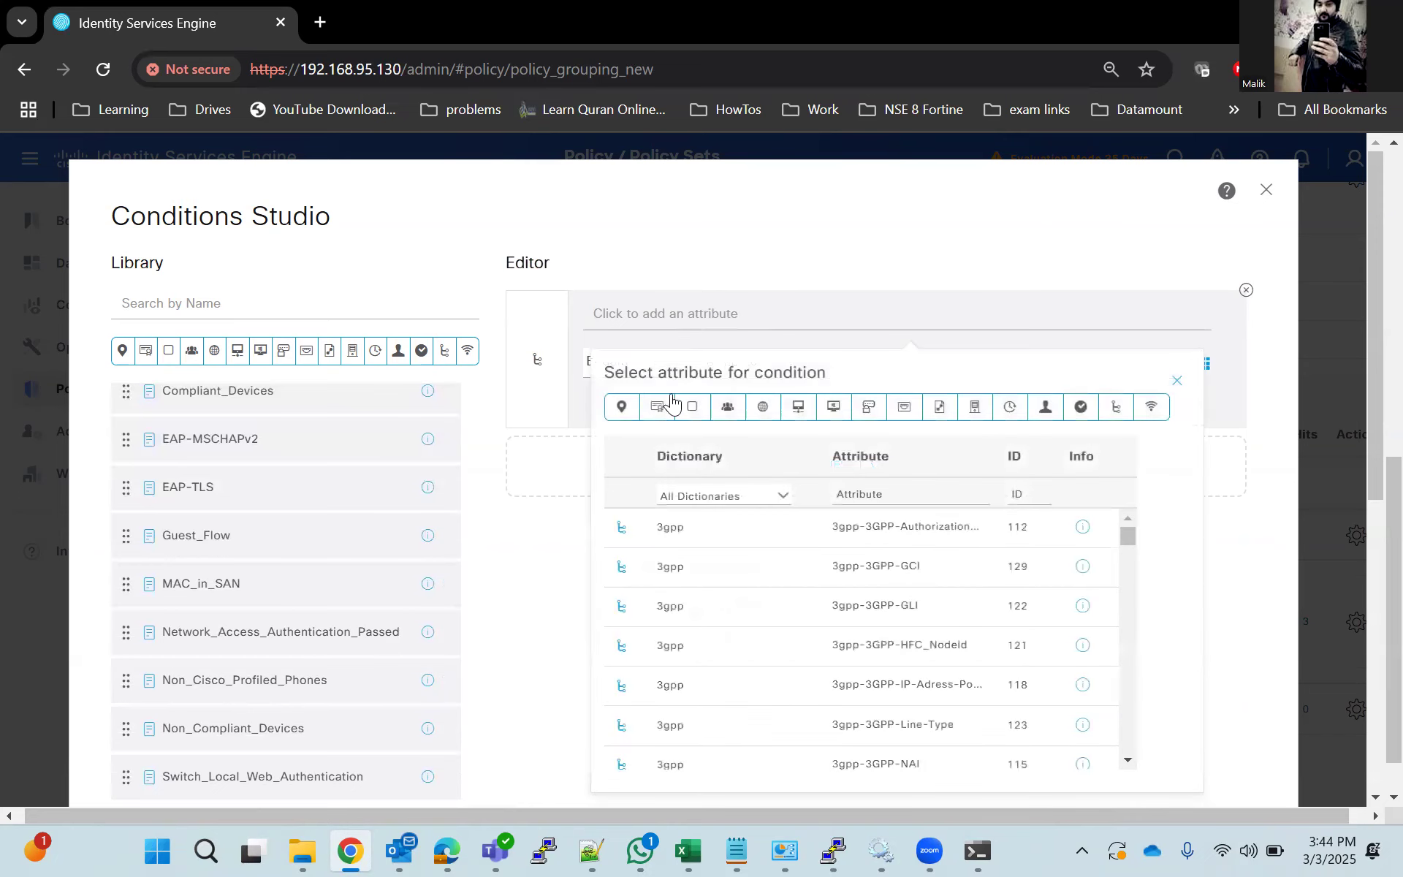
left_click(622, 410)
scroll(727, 626, "down", 10)
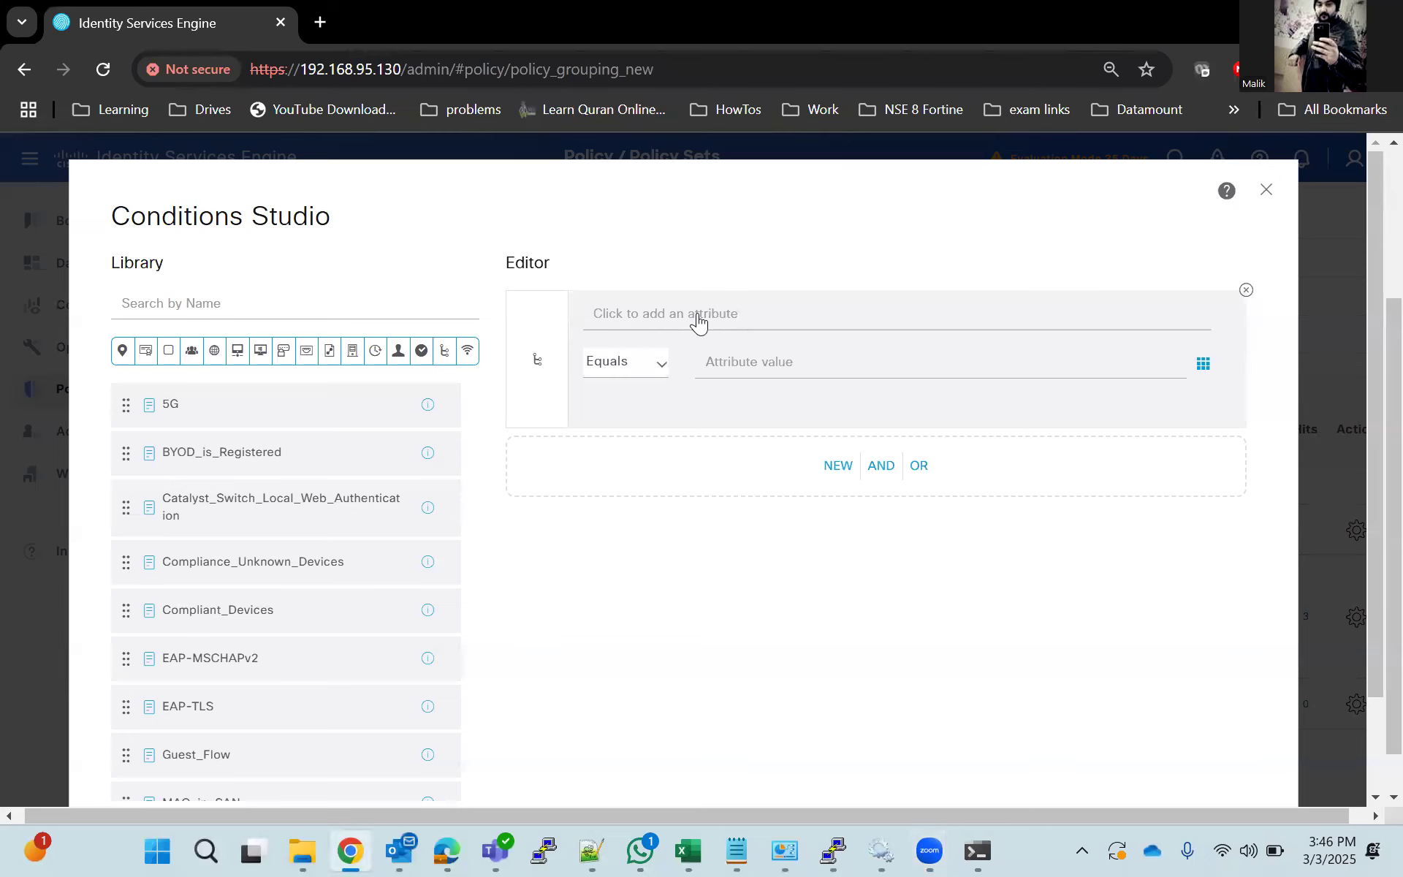
left_click(699, 321)
left_click(729, 411)
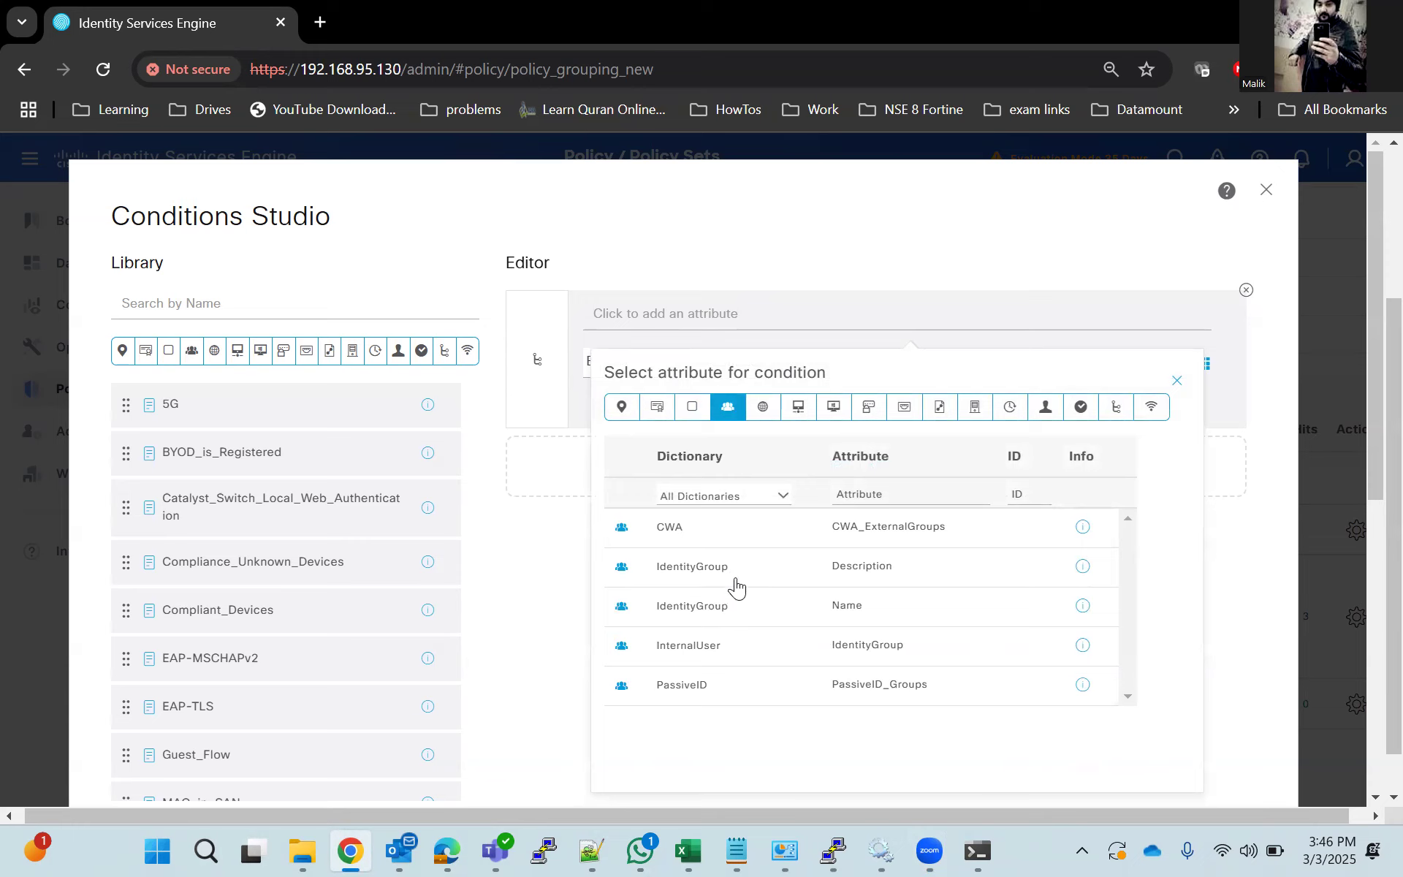
left_click(716, 607)
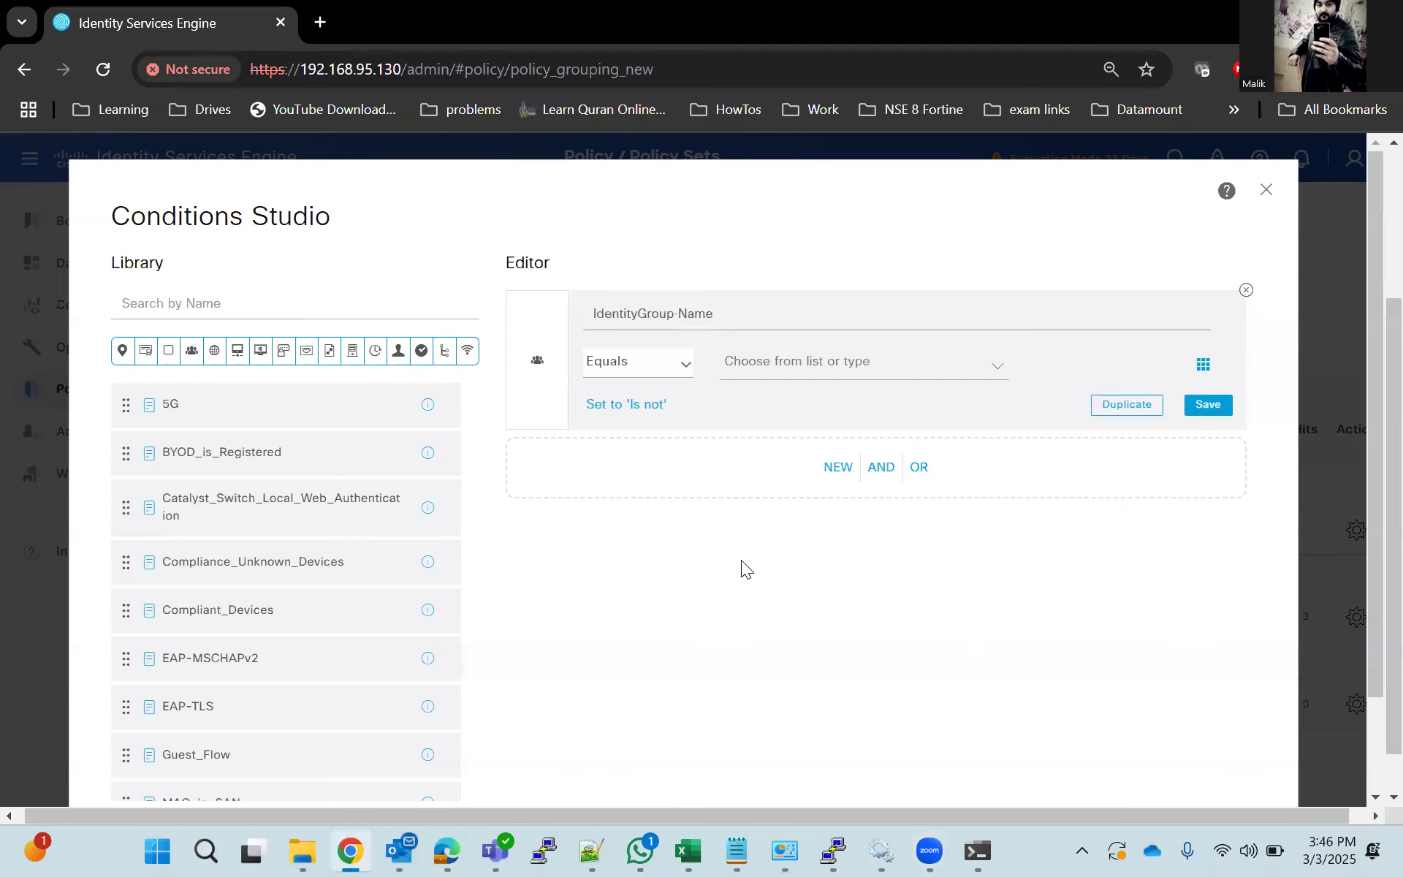
Set the IdentityGroup Name condition to equal Endpoint Identity Groups:MAB_Lab.
left_click(858, 367)
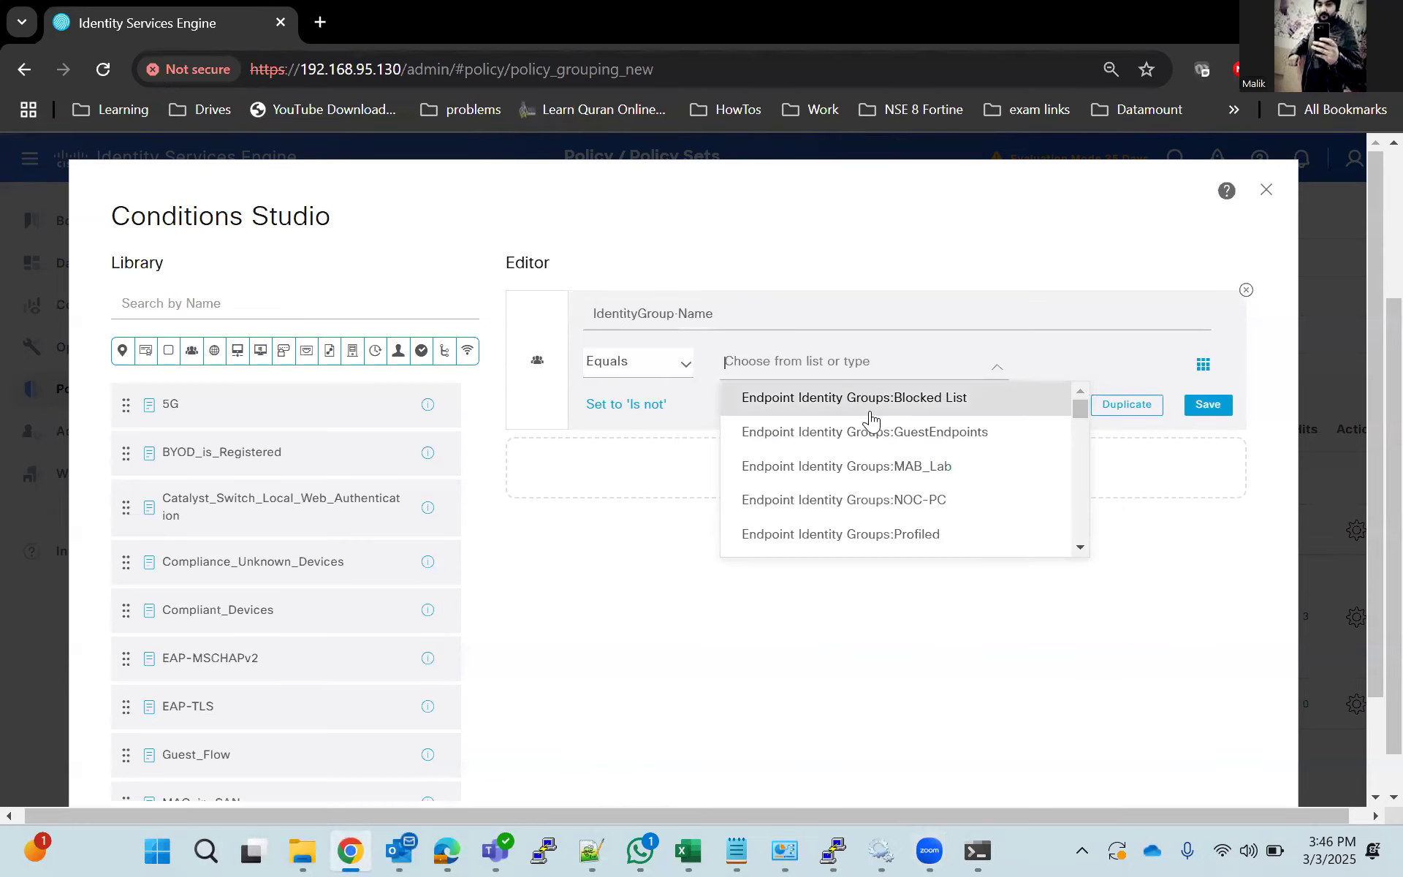
scroll(880, 462, "down", 1)
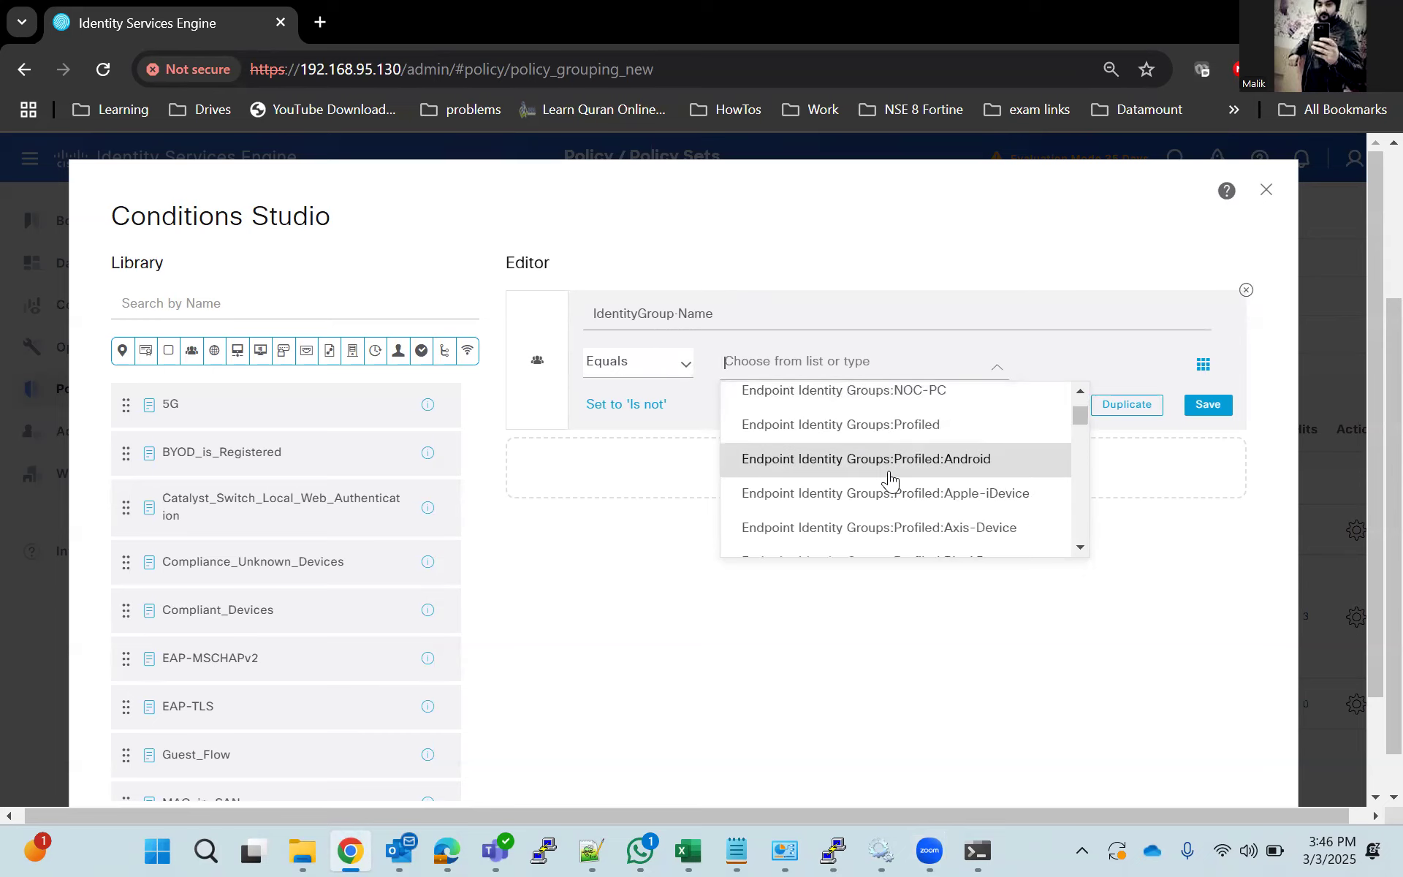
scroll(896, 491, "down", 2)
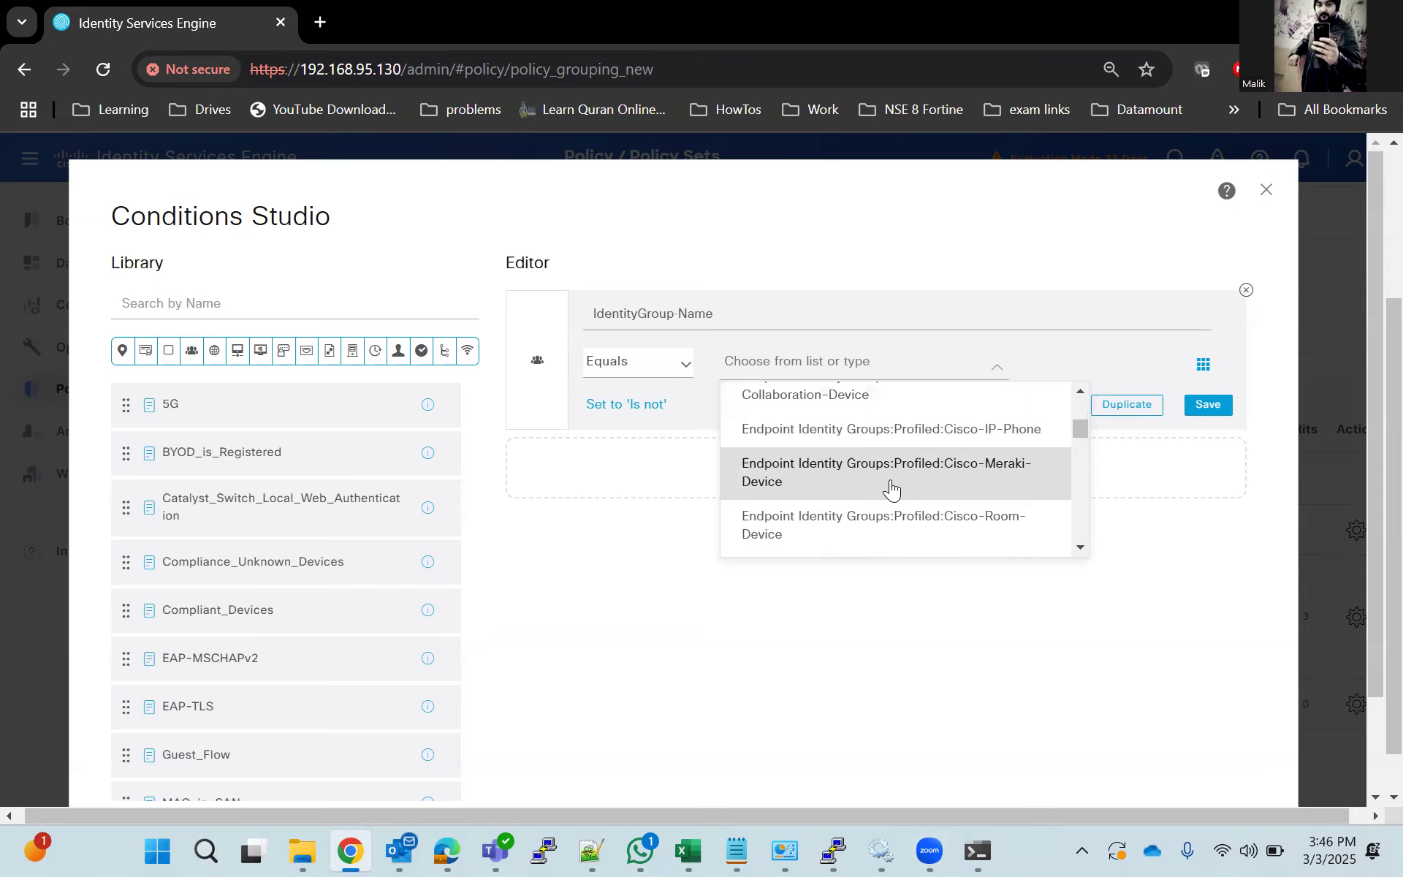
scroll(892, 490, "down", 1)
scroll(892, 490, "up", 5)
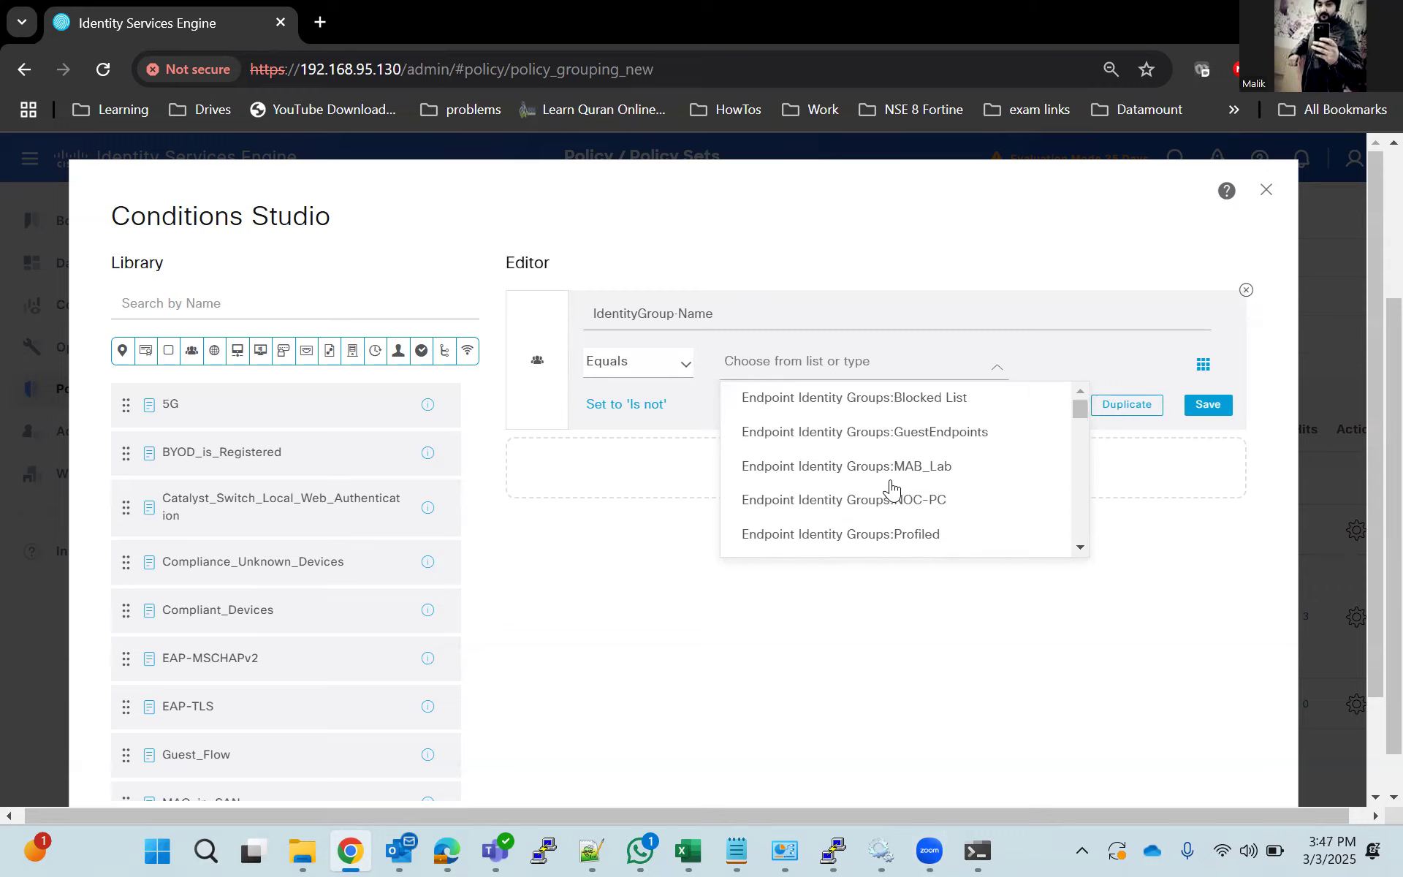
left_click(889, 477)
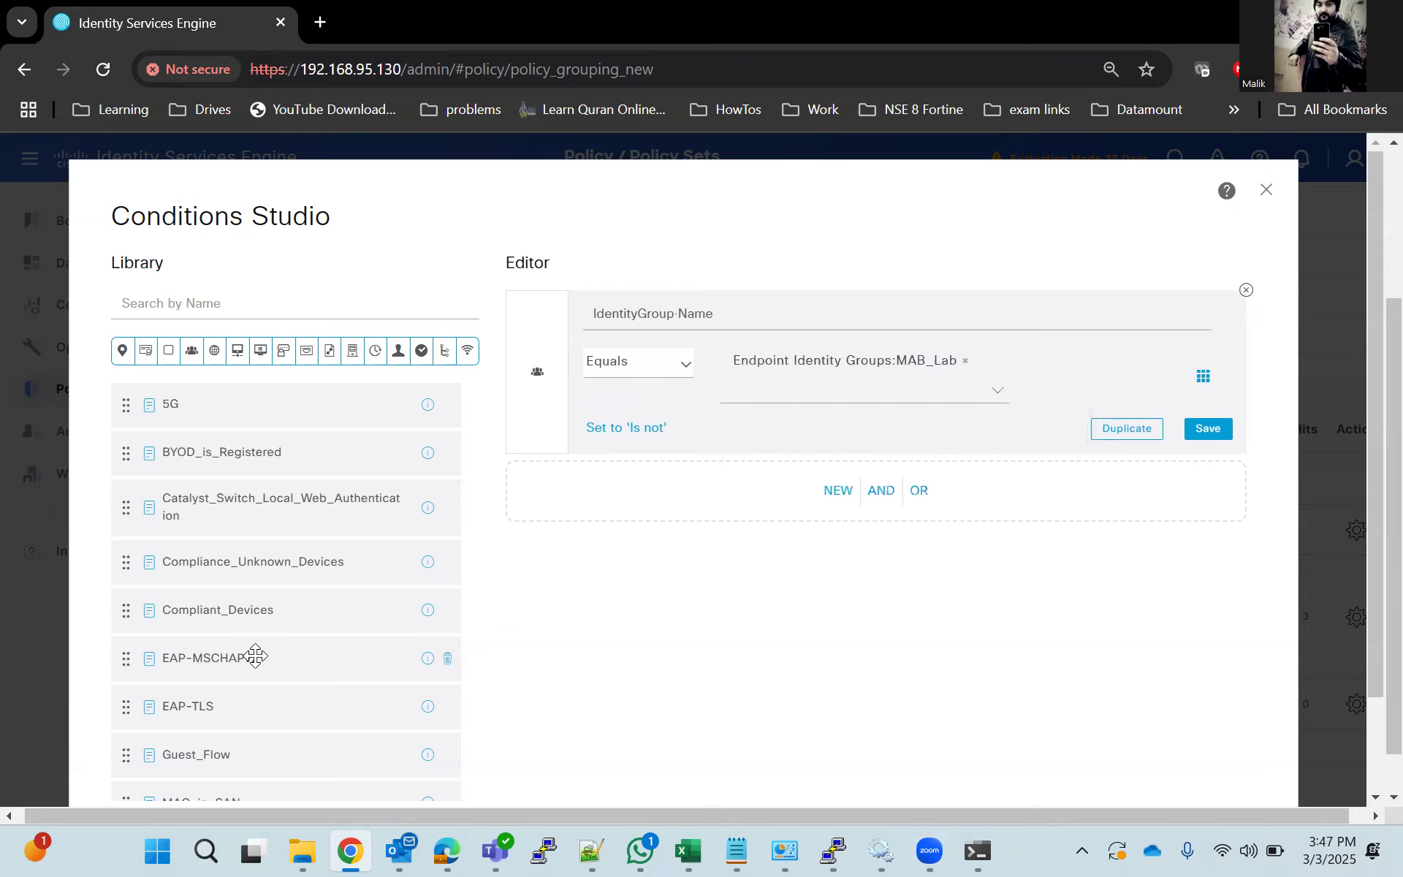
Add the Wired_MAB library condition with AND to the identity group condition and apply both to the authorization rule.
scroll(255, 657, "down", 1)
scroll(246, 633, "down", 1)
scroll(246, 633, "down", 3)
scroll(245, 633, "down", 1)
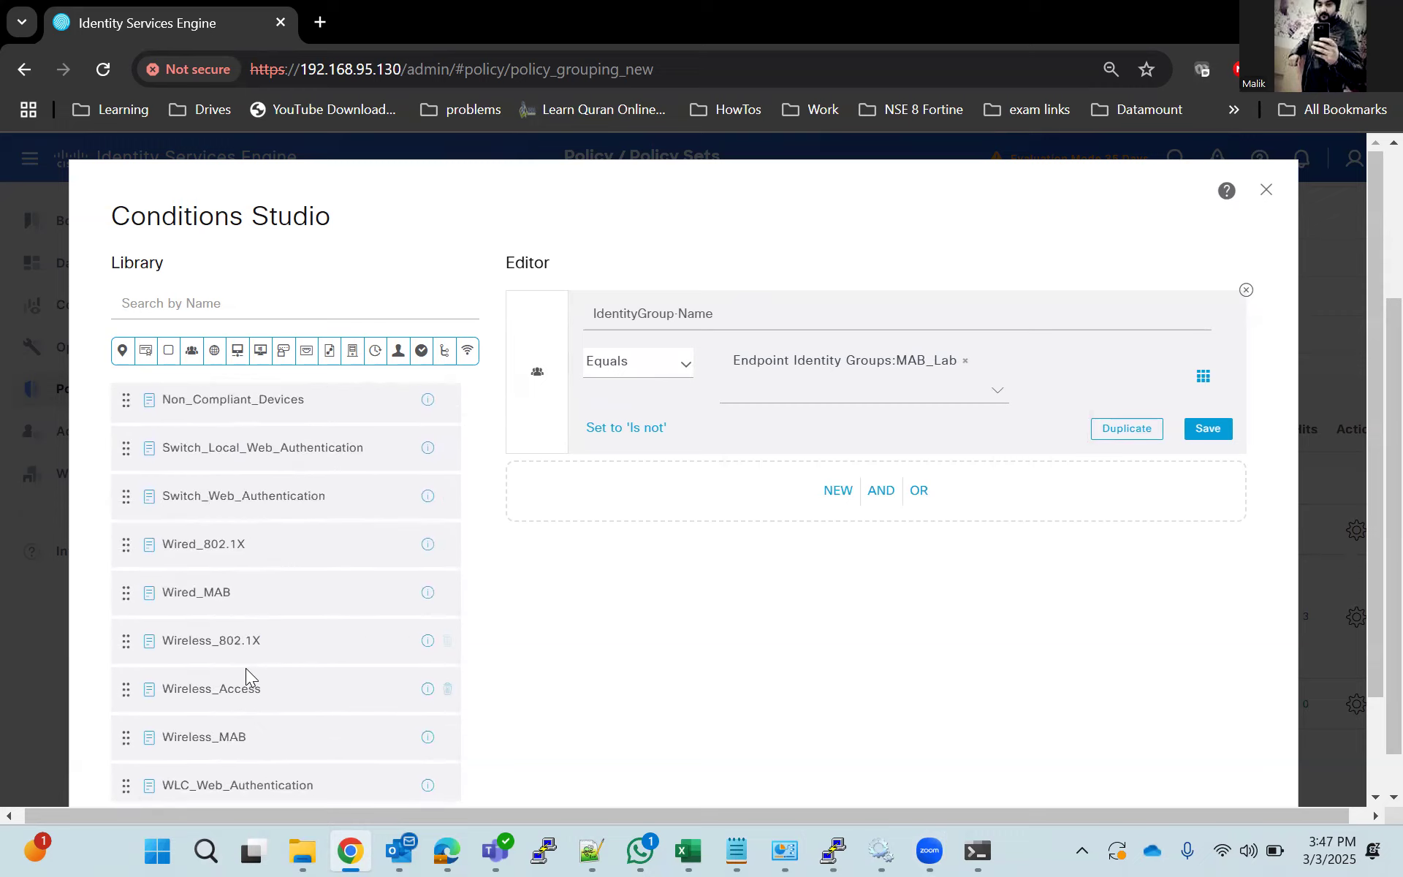
left_click_drag(226, 589, 808, 476)
scroll(873, 726, "down", 2)
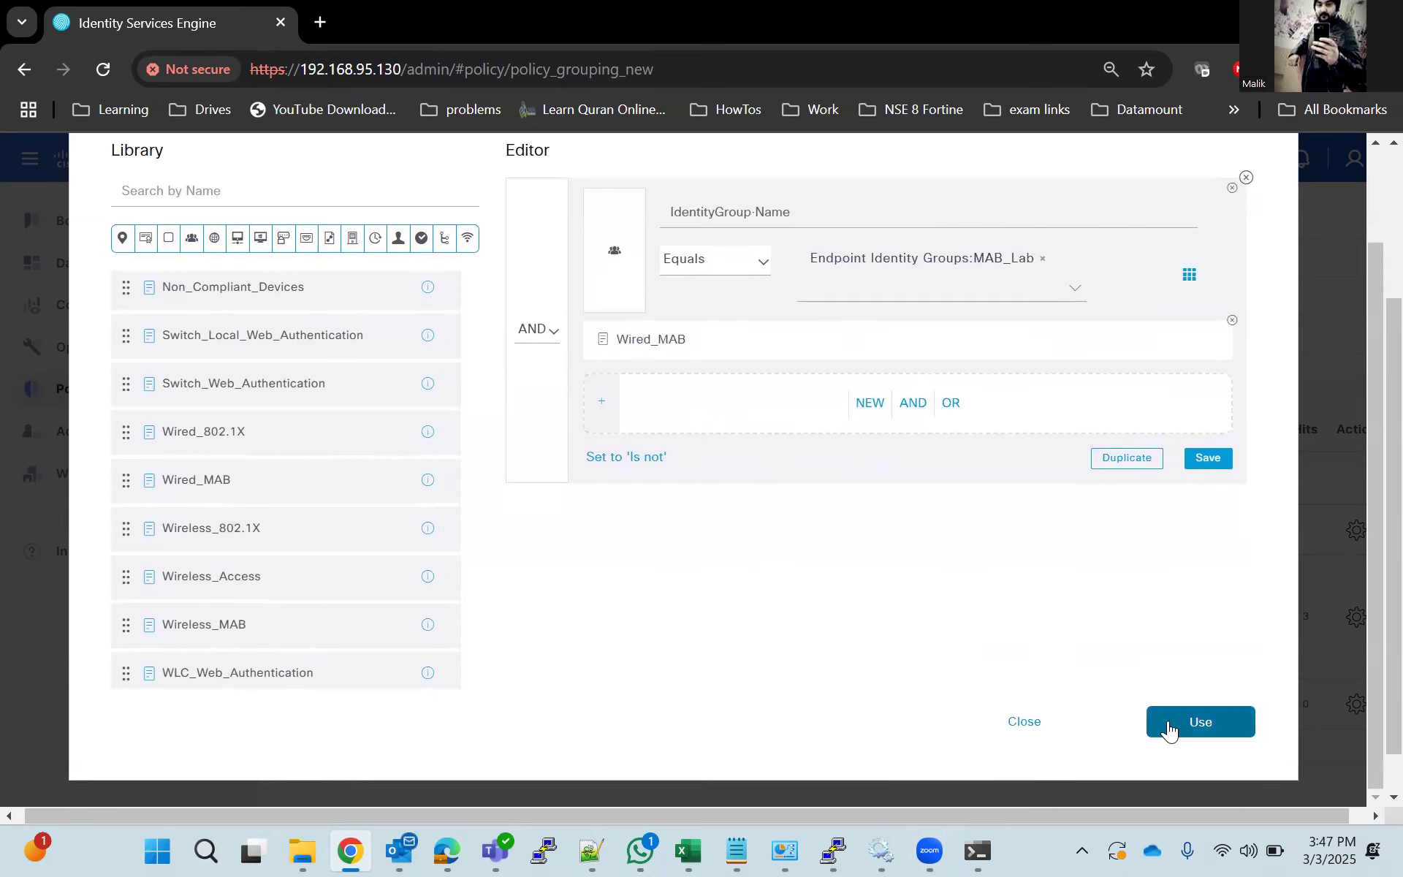
left_click(1169, 724)
Assign the MAB_LAB_Profile authorization profile to the Mab_Autz rule and save the Dot1x_Lab policy set.
left_click(913, 564)
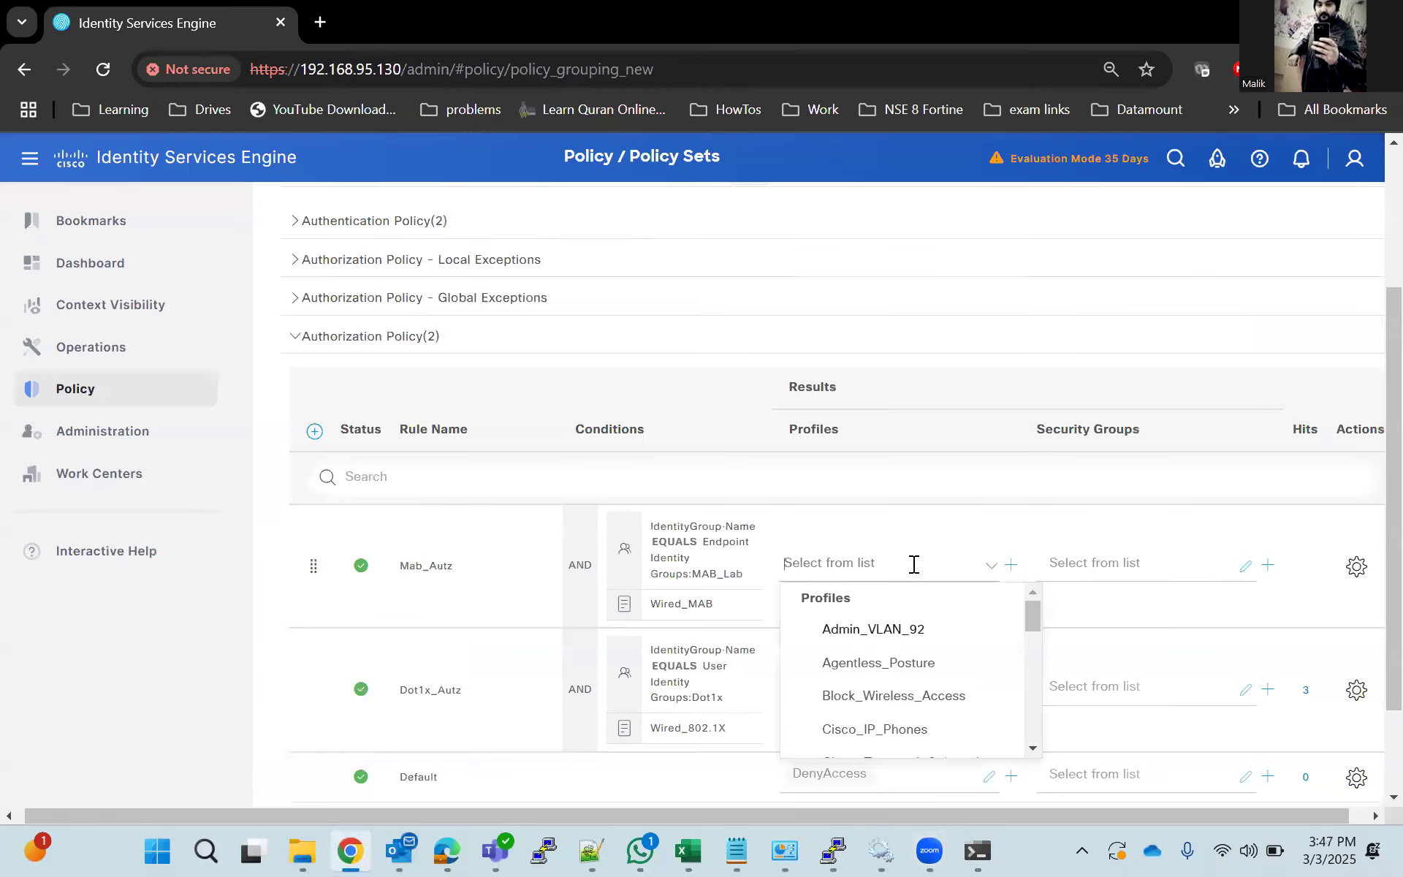
scroll(928, 667, "down", 1)
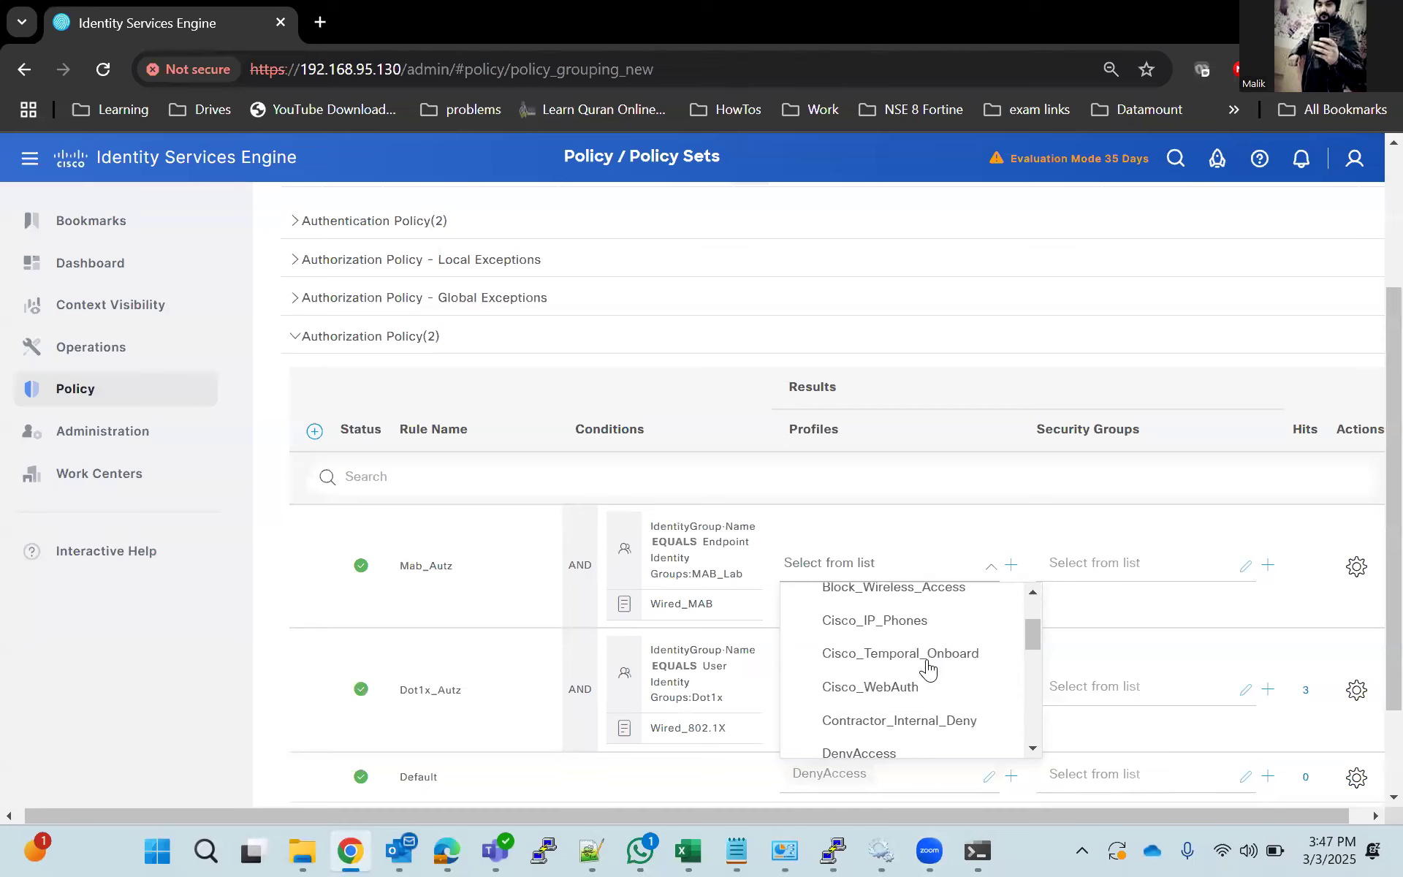
scroll(940, 683, "down", 1)
scroll(940, 682, "down", 3)
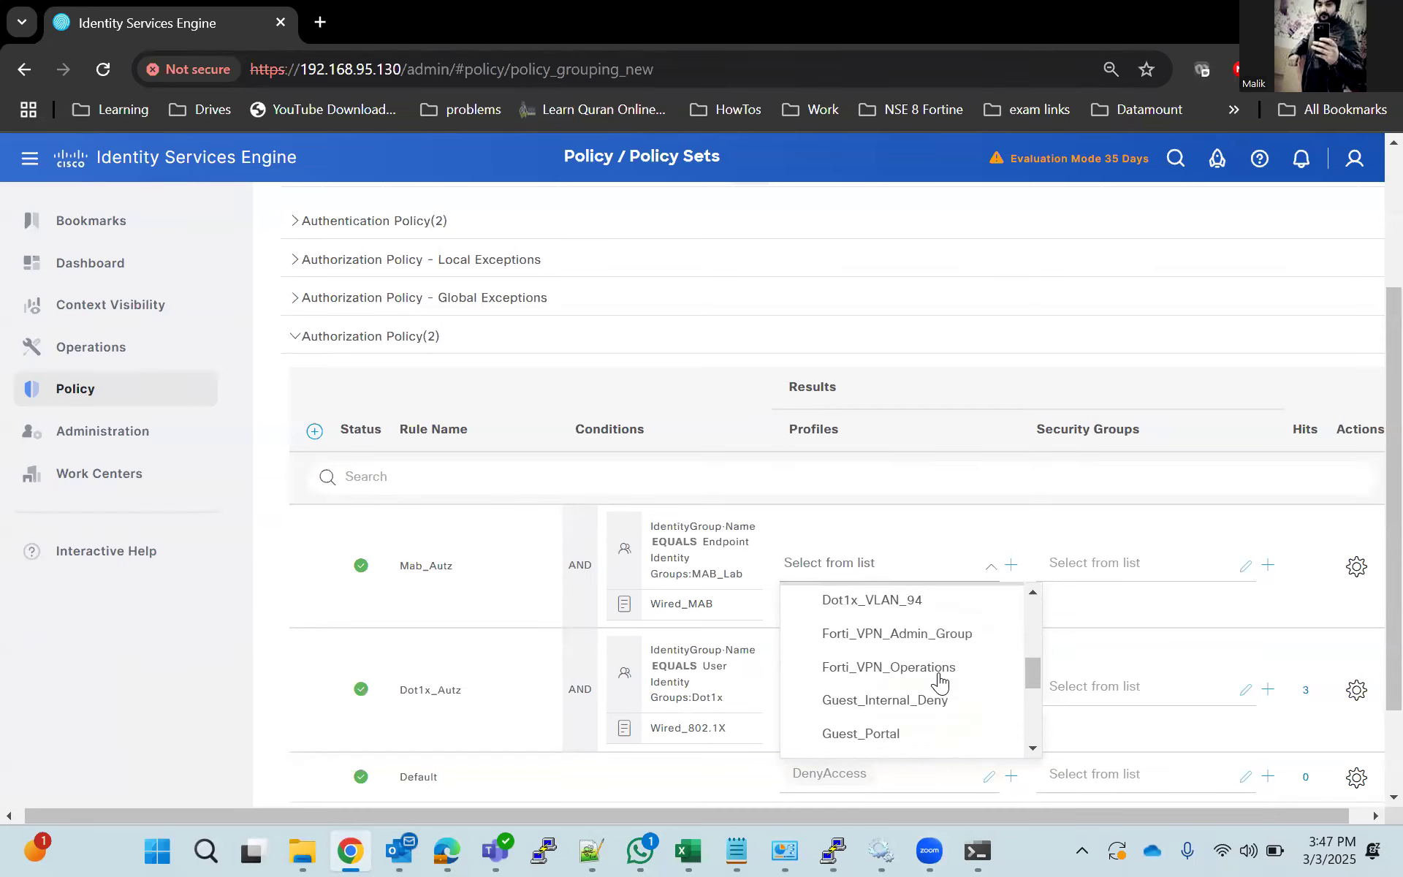
scroll(893, 644, "up", 1)
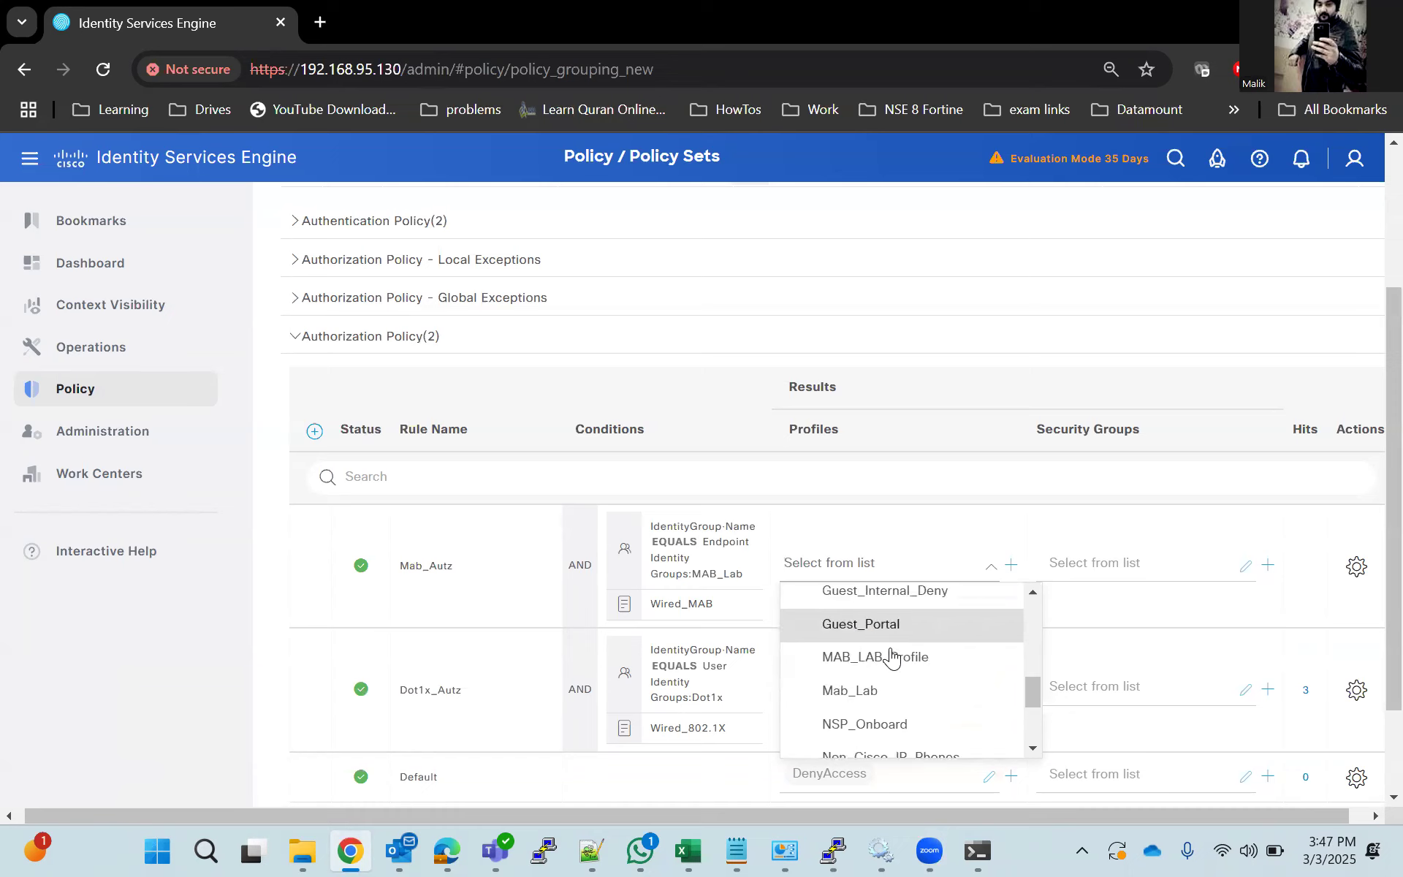
left_click(893, 655)
scroll(1029, 395, "down", 2)
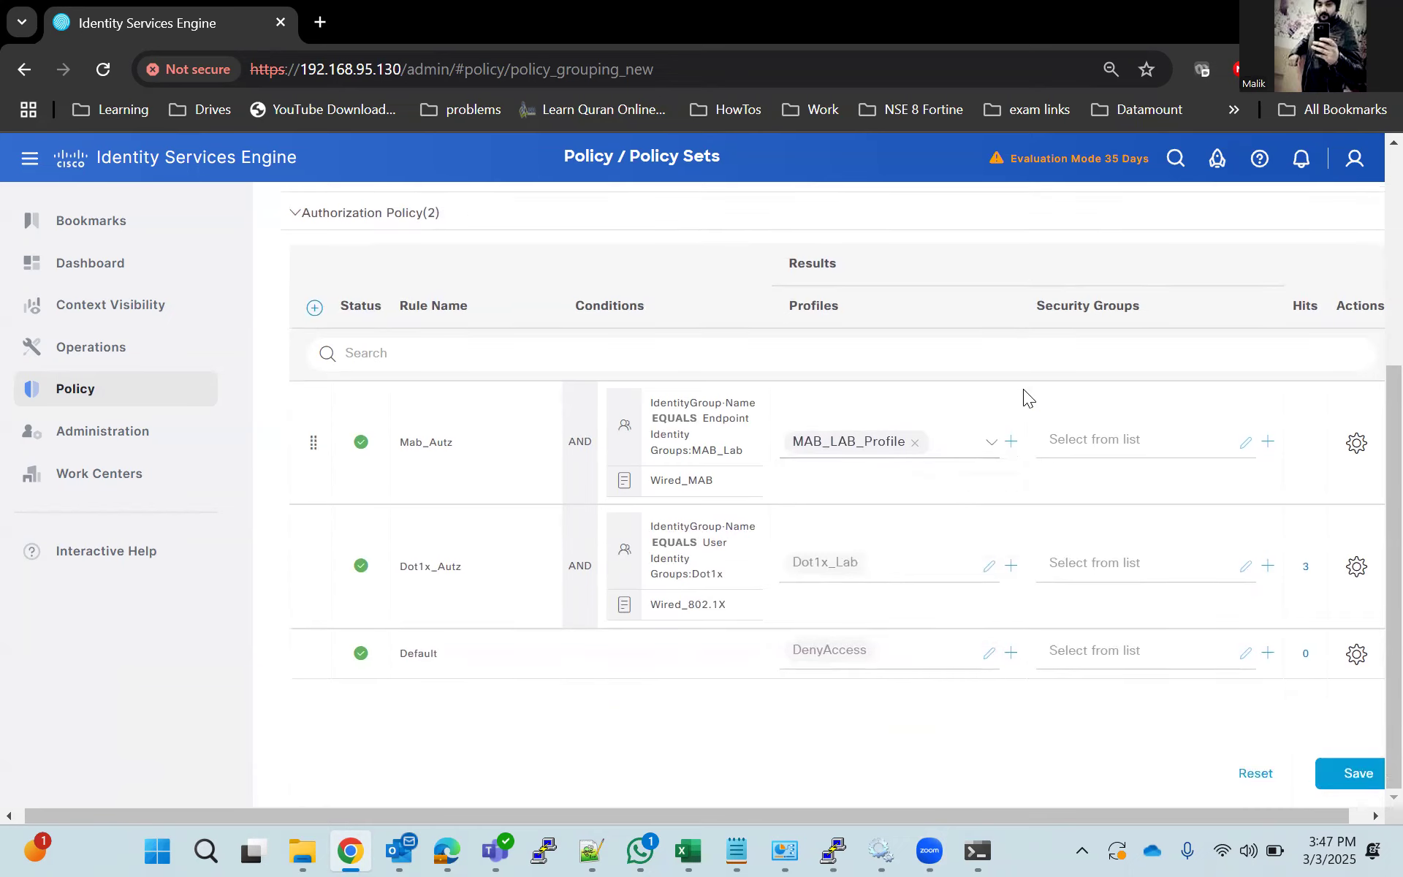
left_click(1357, 775)
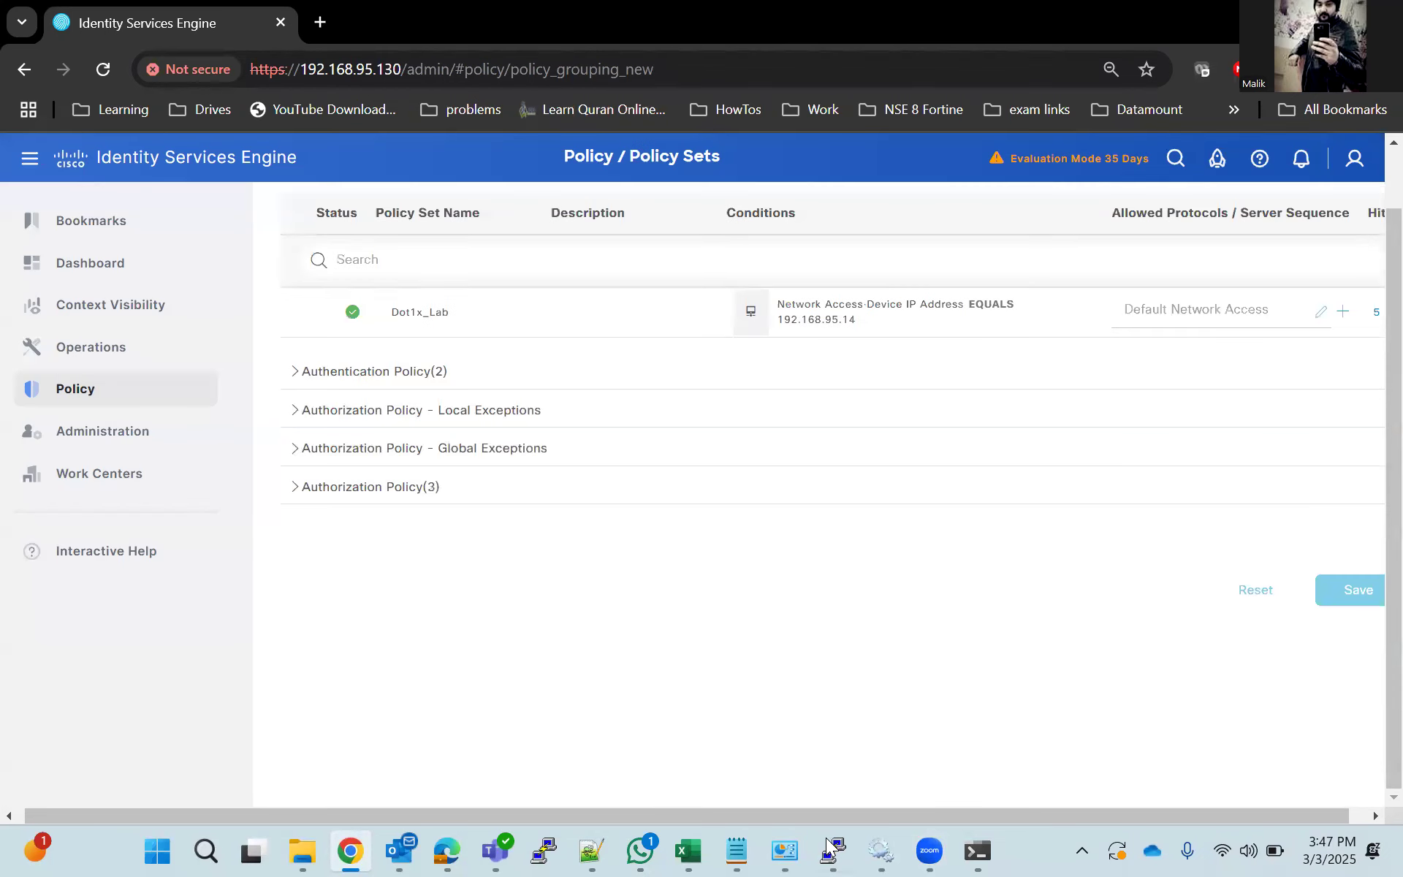
Switch to the PuTTY switch session, re-enable interface gigabitEthernet 1/0/3 with no shutdown, and exit configuration mode.
left_click(832, 850)
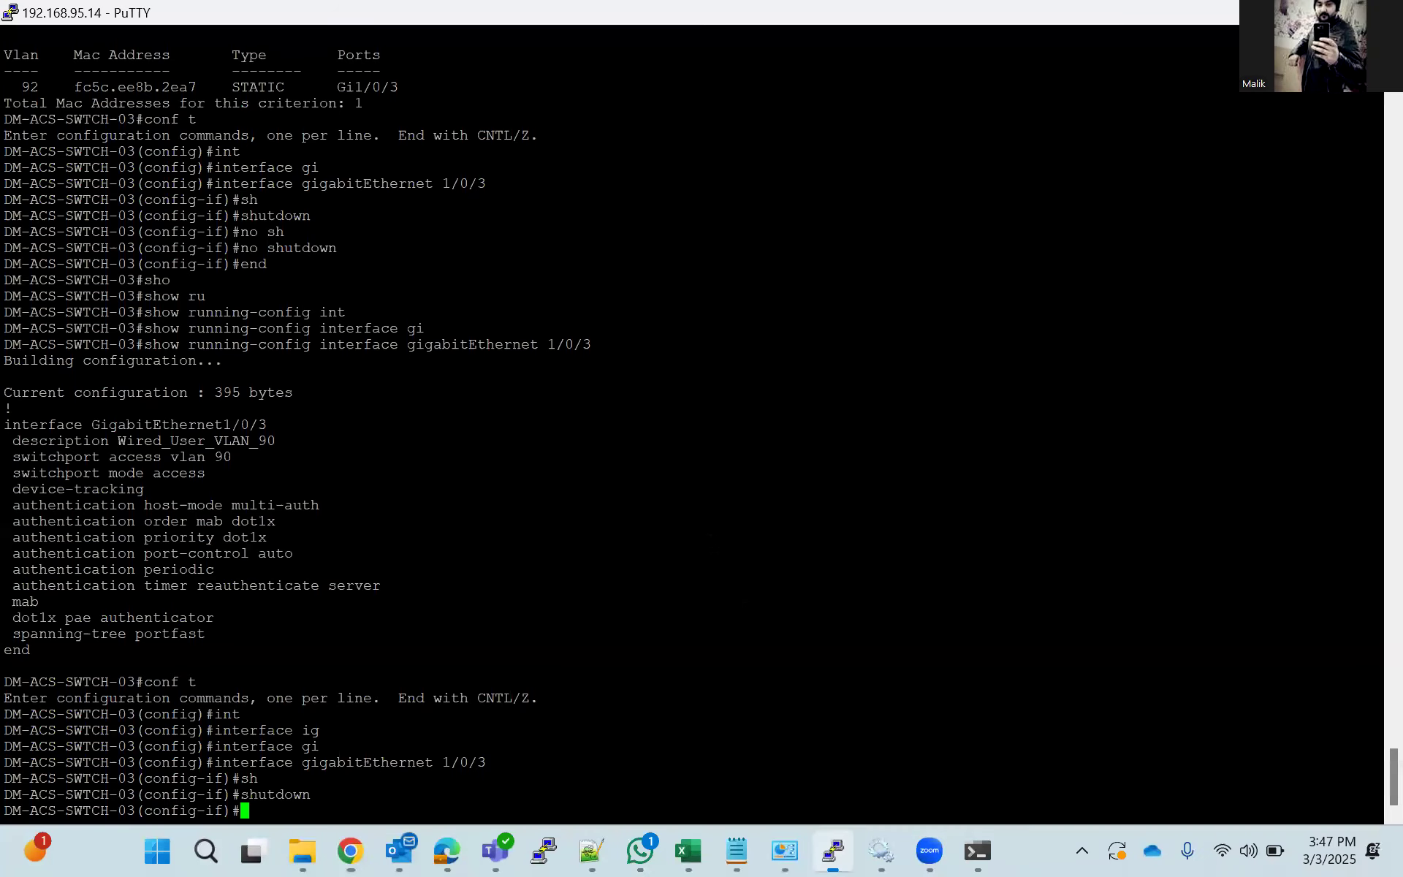
type("no sh")
key("Tab")
key("Return")
type("end")
key("Return")
Run show authentication sessions on the switch.
type("sho")
key("Tab")
type("auth")
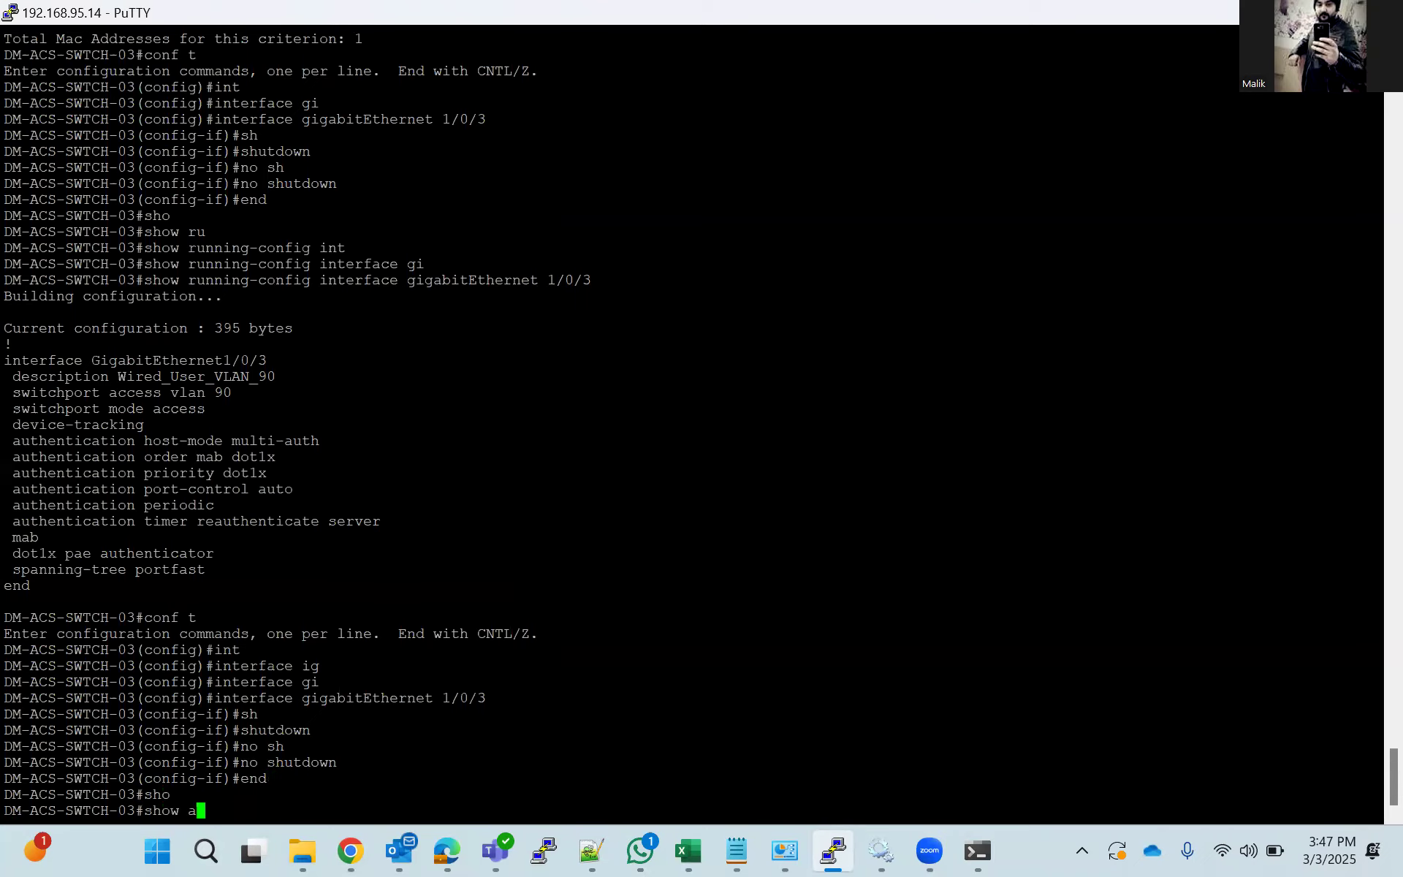
key("Tab")
type("se")
key("Tab")
key("Return")
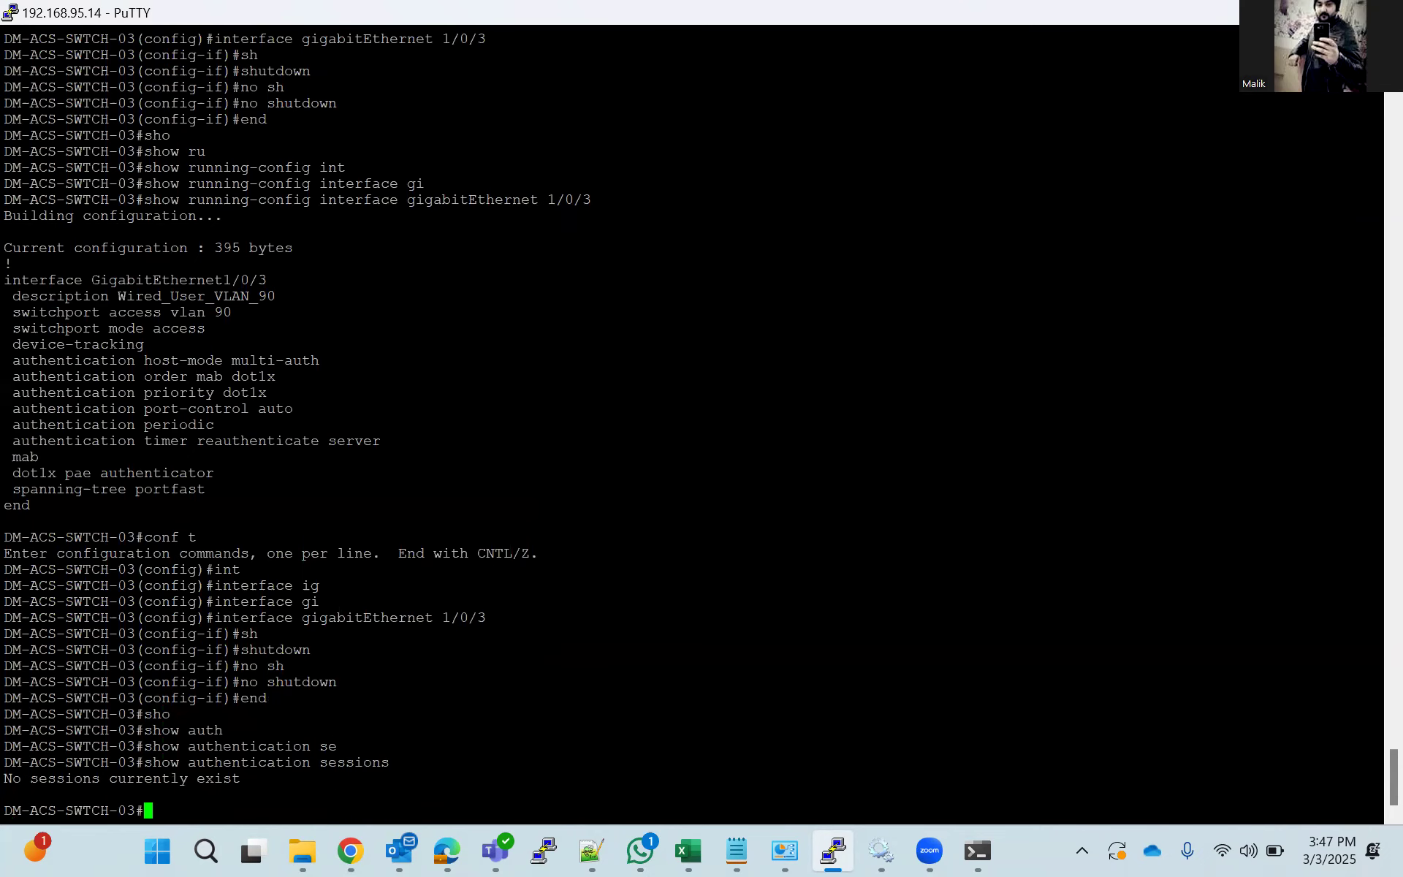
Repeat show authentication sessions several times to check the authentication status of port Gi1/0/3.
key("Up")
key("Return")
key("Up")
key("Return")
key("Up")
key("Return")
key("Up")
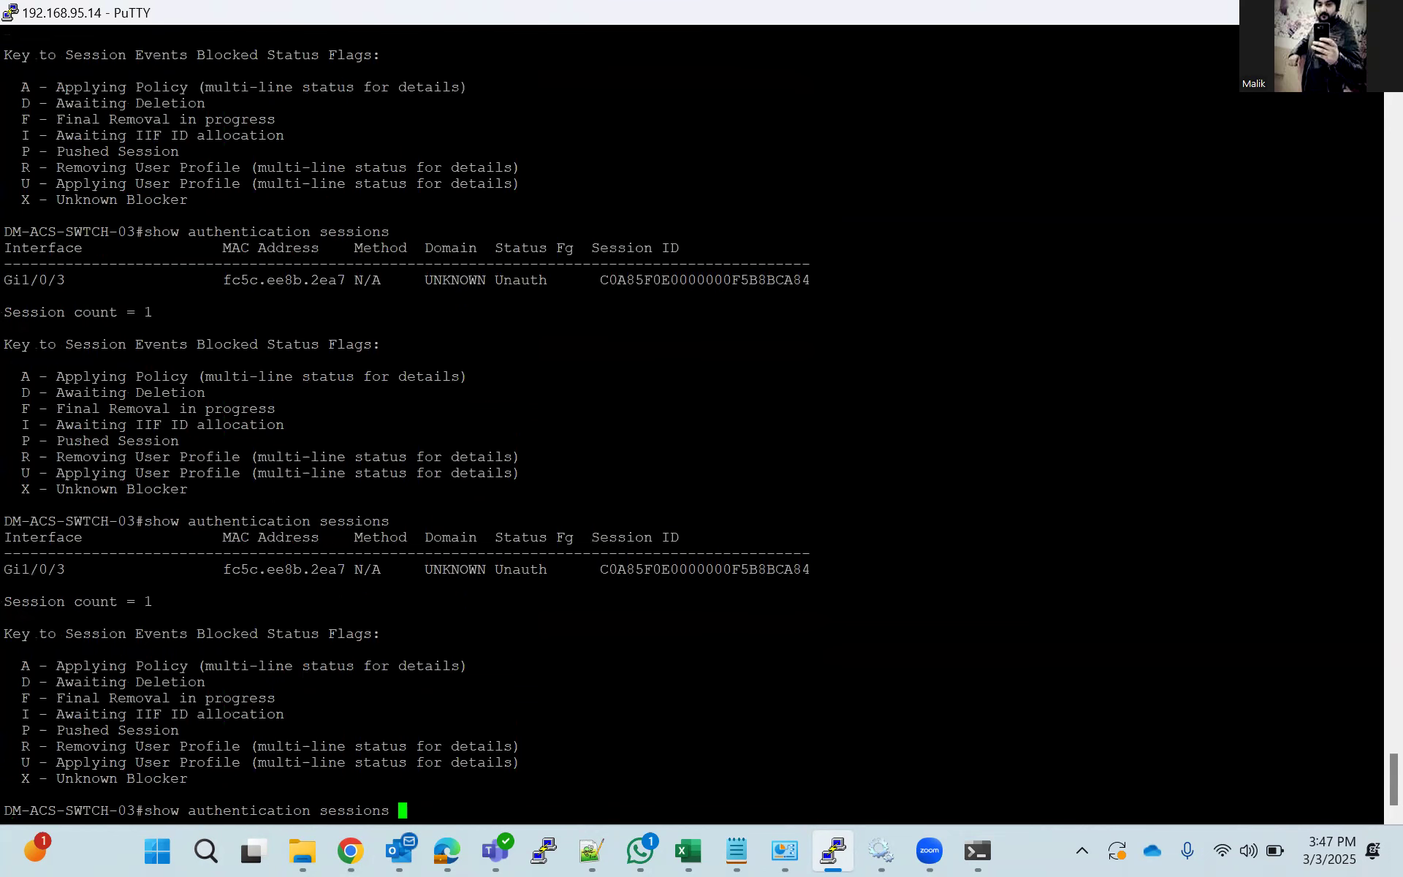
key("Down")
key("Up")
key("Down")
key("Up")
key("Return")
key("Up")
key("Return")
Display the complete output of show authentication sessions interface gigabitEthernet 1/0/3 details.
type("sho")
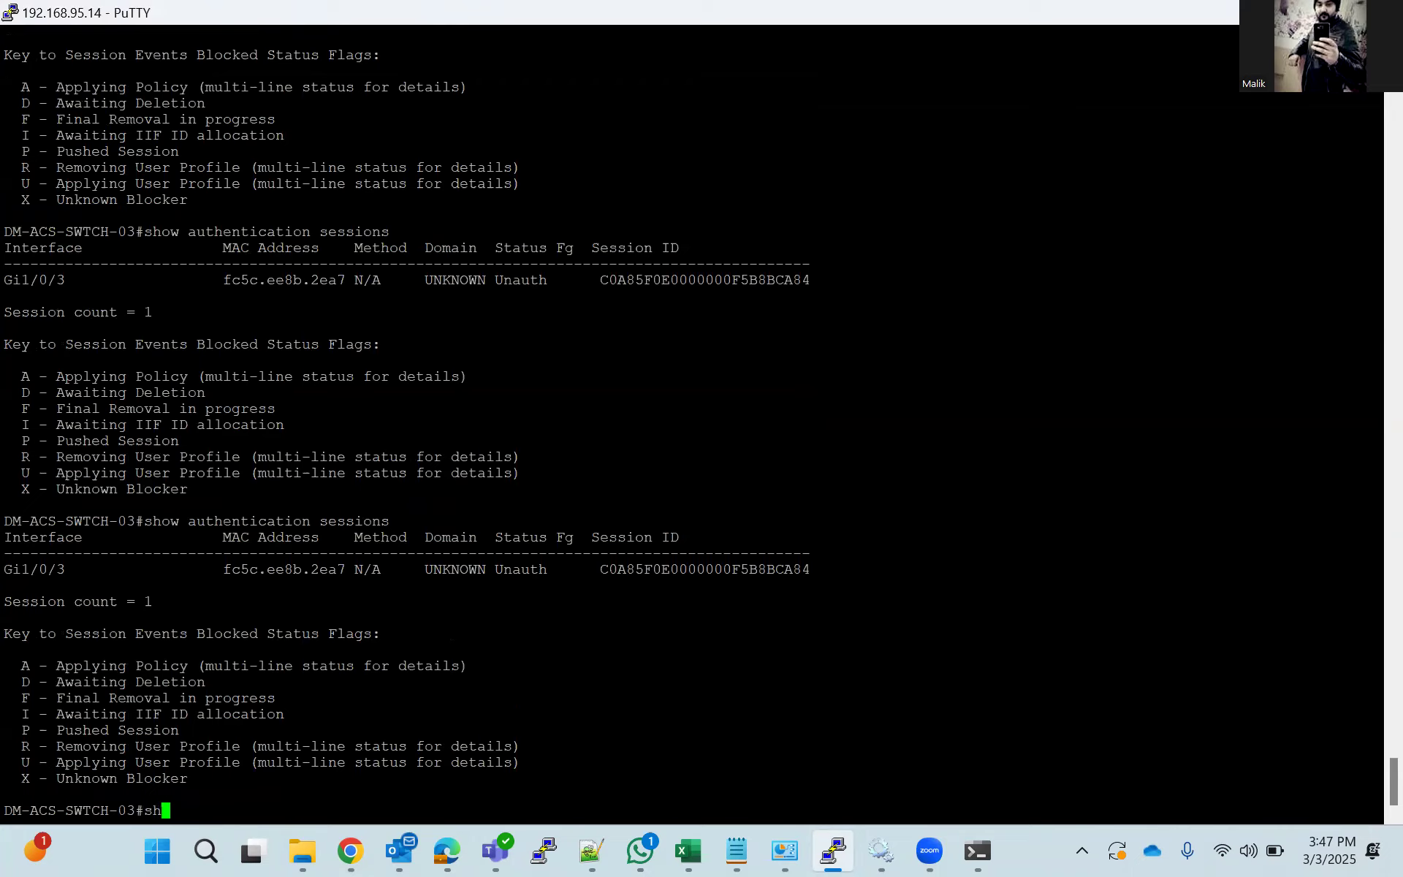
key("Tab")
key("Up")
type("int")
key("Tab")
type("gi")
key("Tab")
type("1/0/")
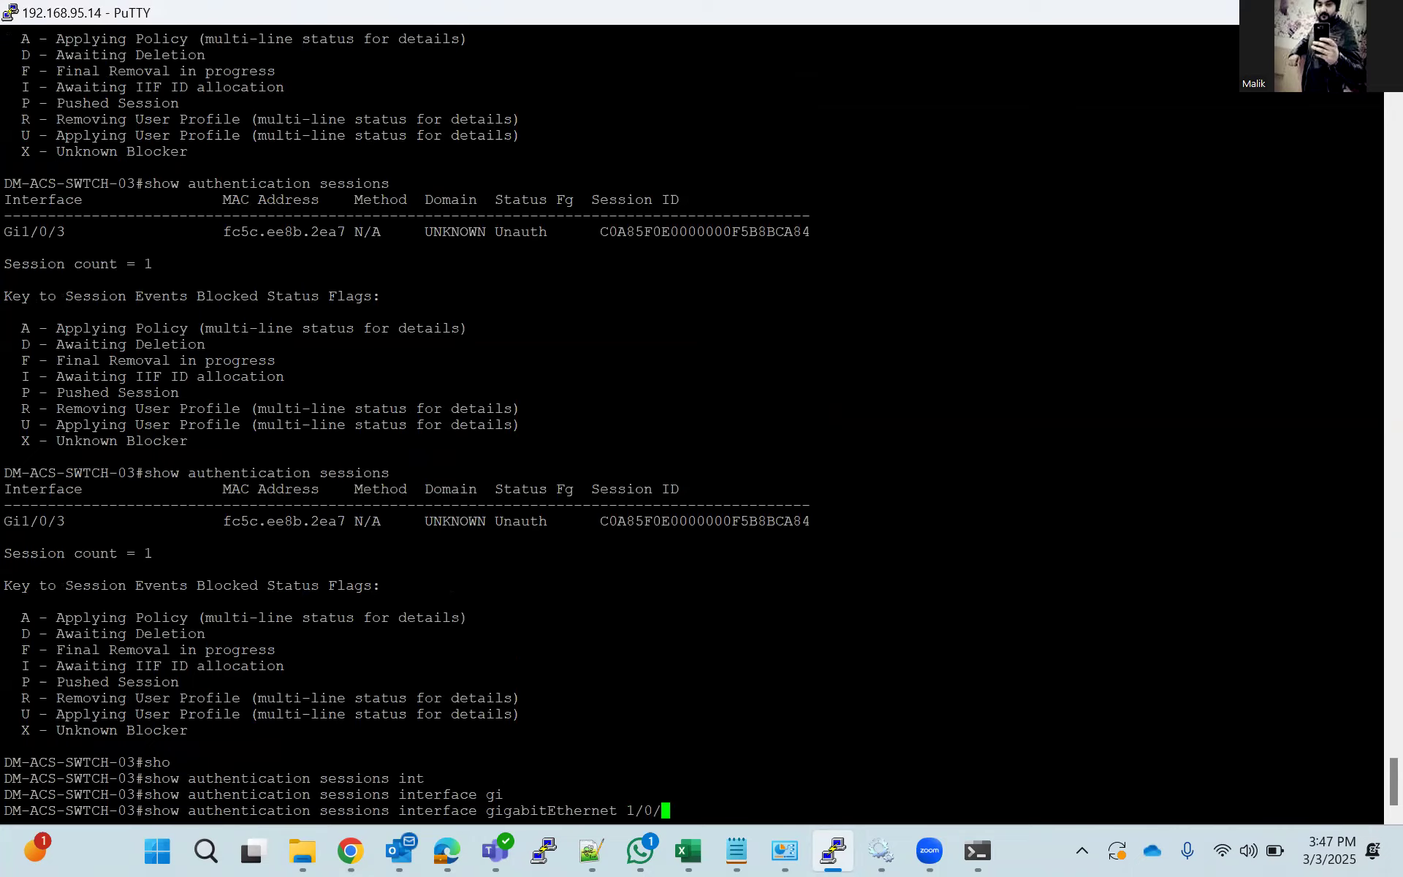
type("3 det")
key("Tab")
key("Return")
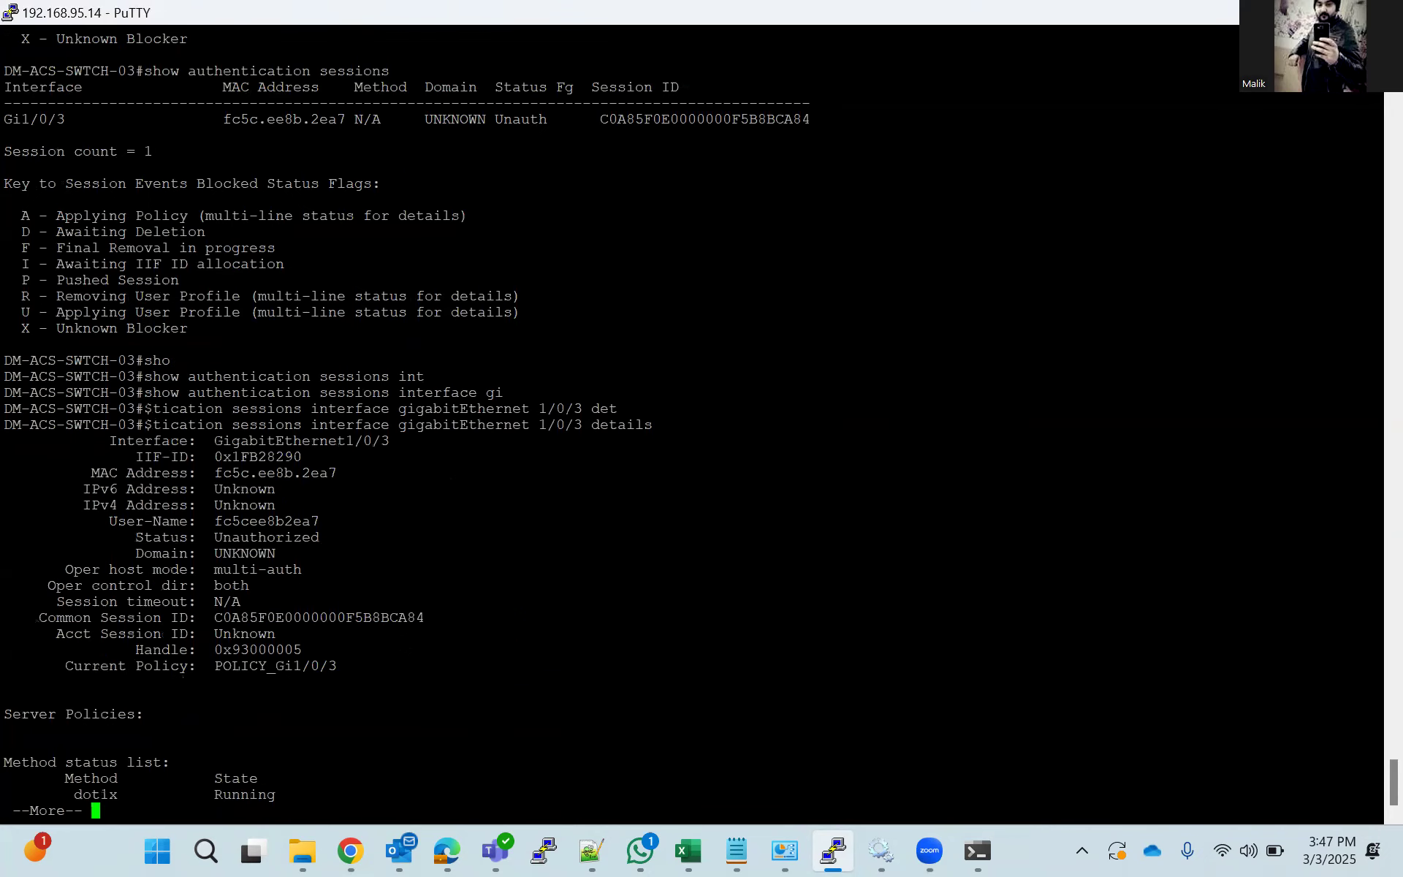
key("space")
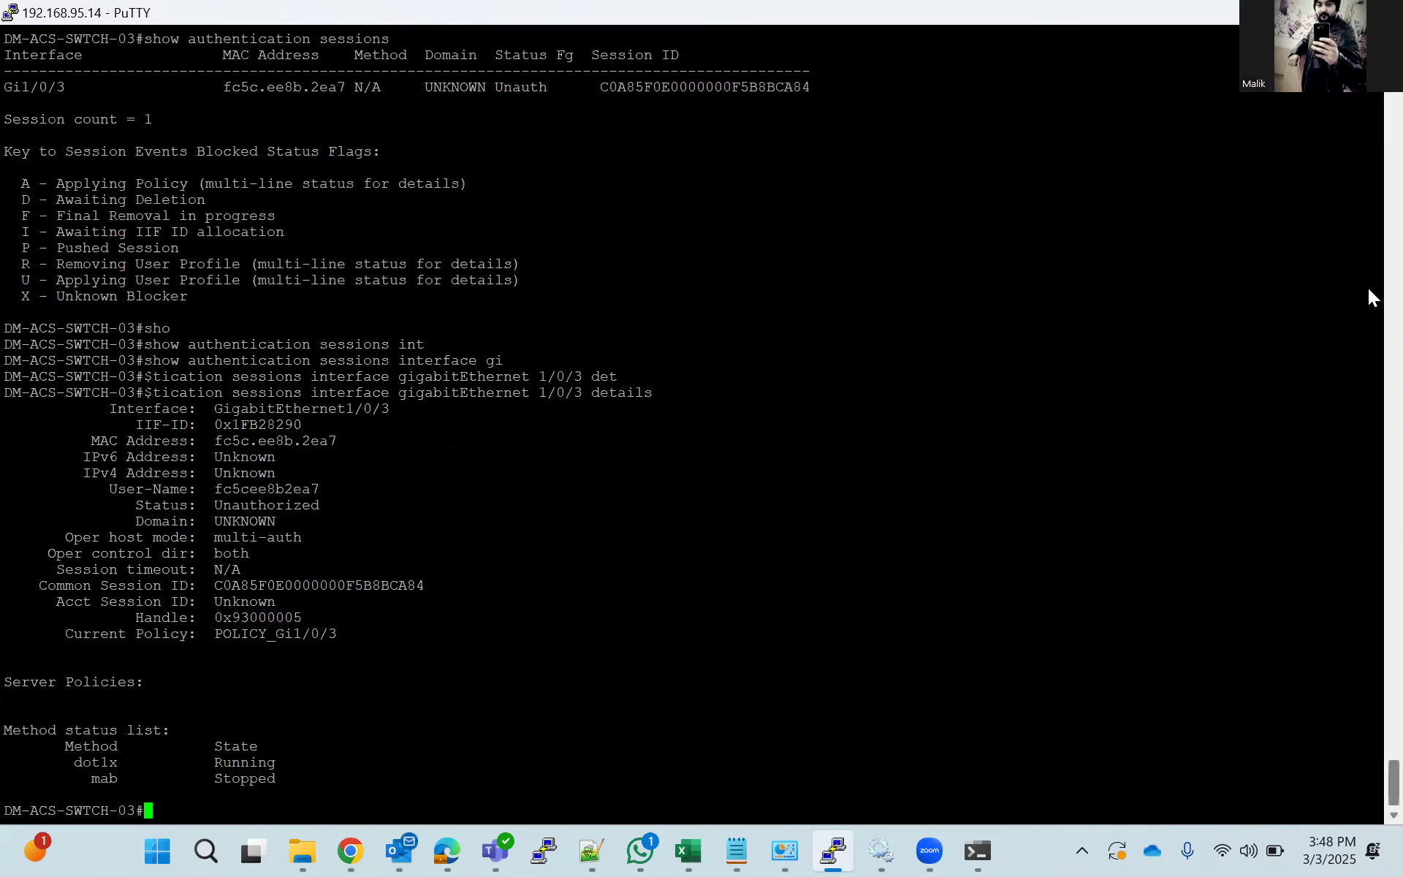
Rerun the detailed authentication session command for gigabitEthernet 1/0/3 and page through its output.
key("Up")
key("Return")
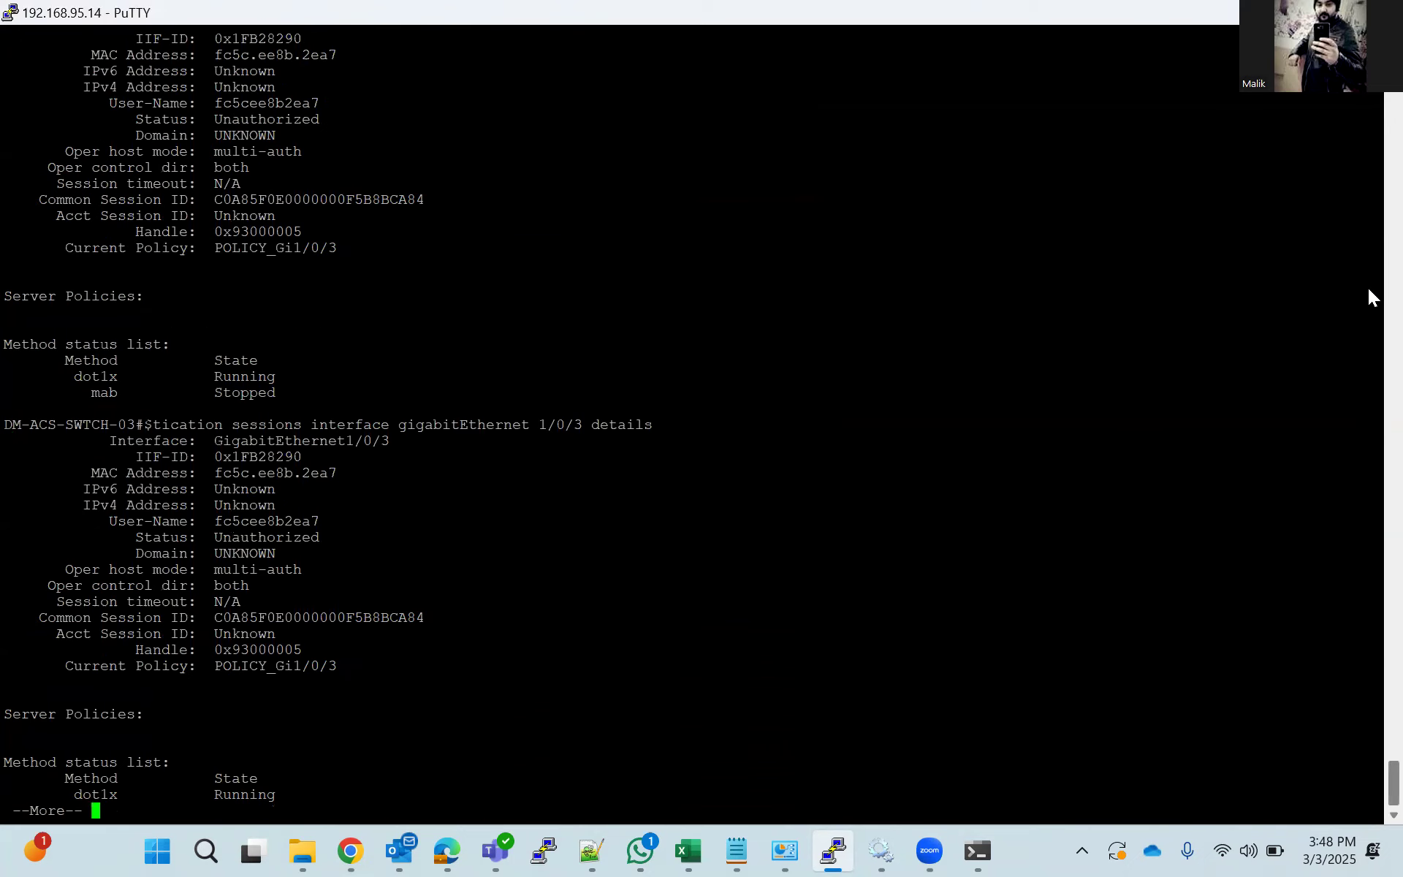
key("space")
key("Return")
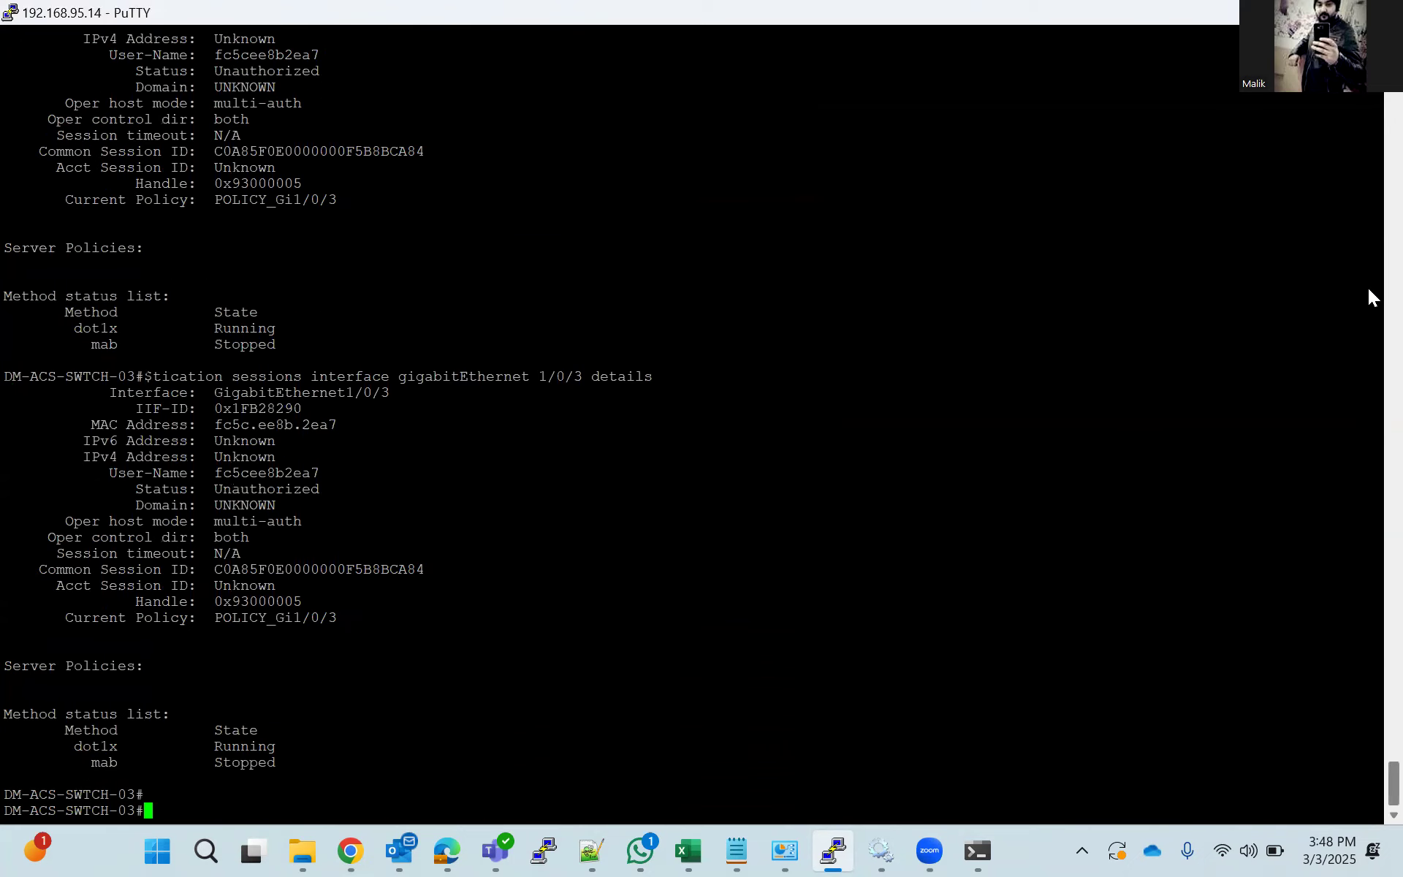
Switch to Cisco ISE in Chrome, open the RADIUS Live Logs, and examine the policies matched by endpoint FC:5C:EE:8B:2E:A7.
left_click(350, 851)
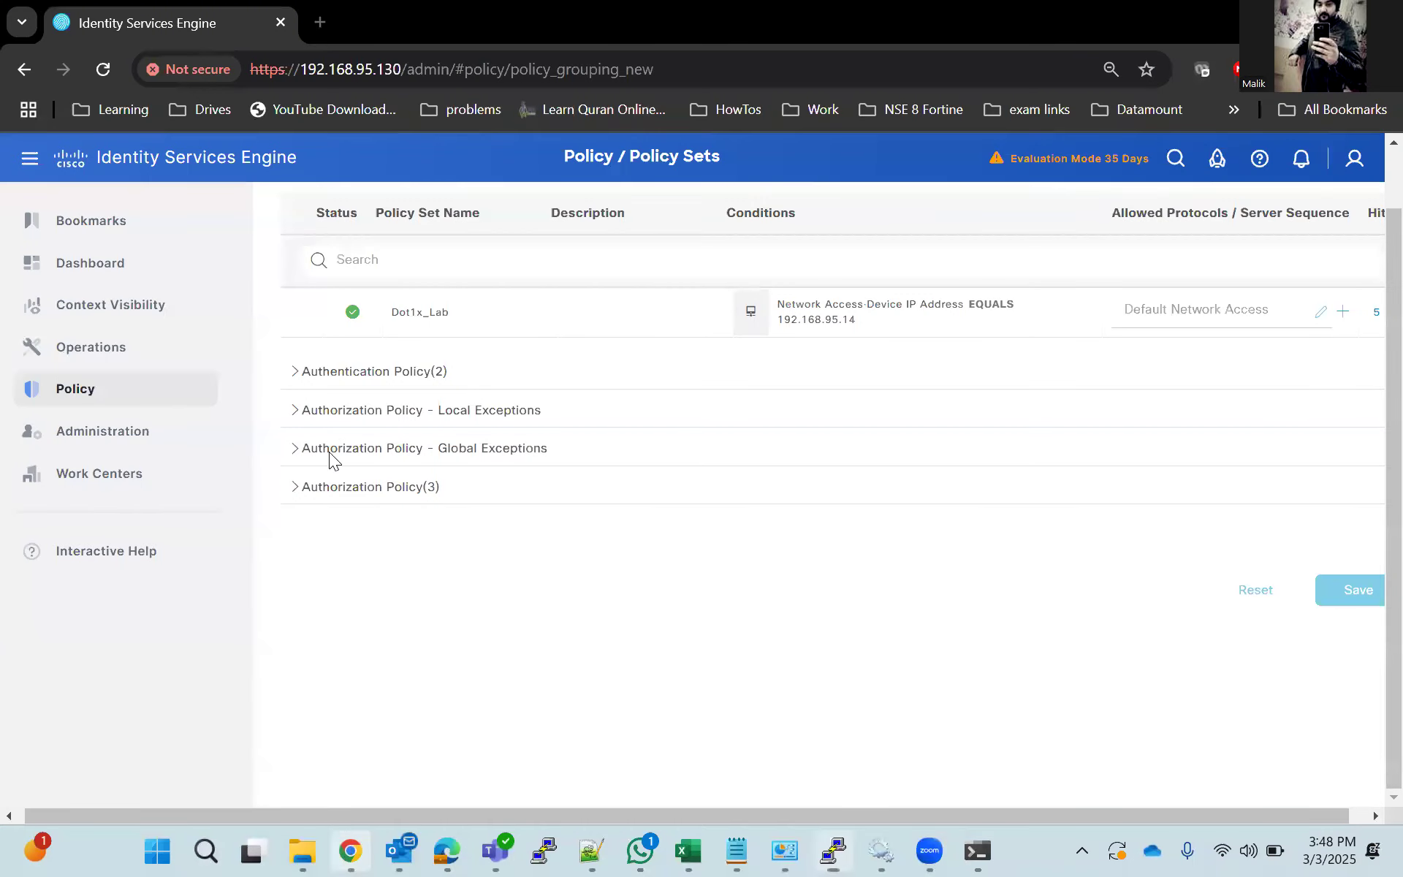
mouse_move(92, 347)
left_click(275, 383)
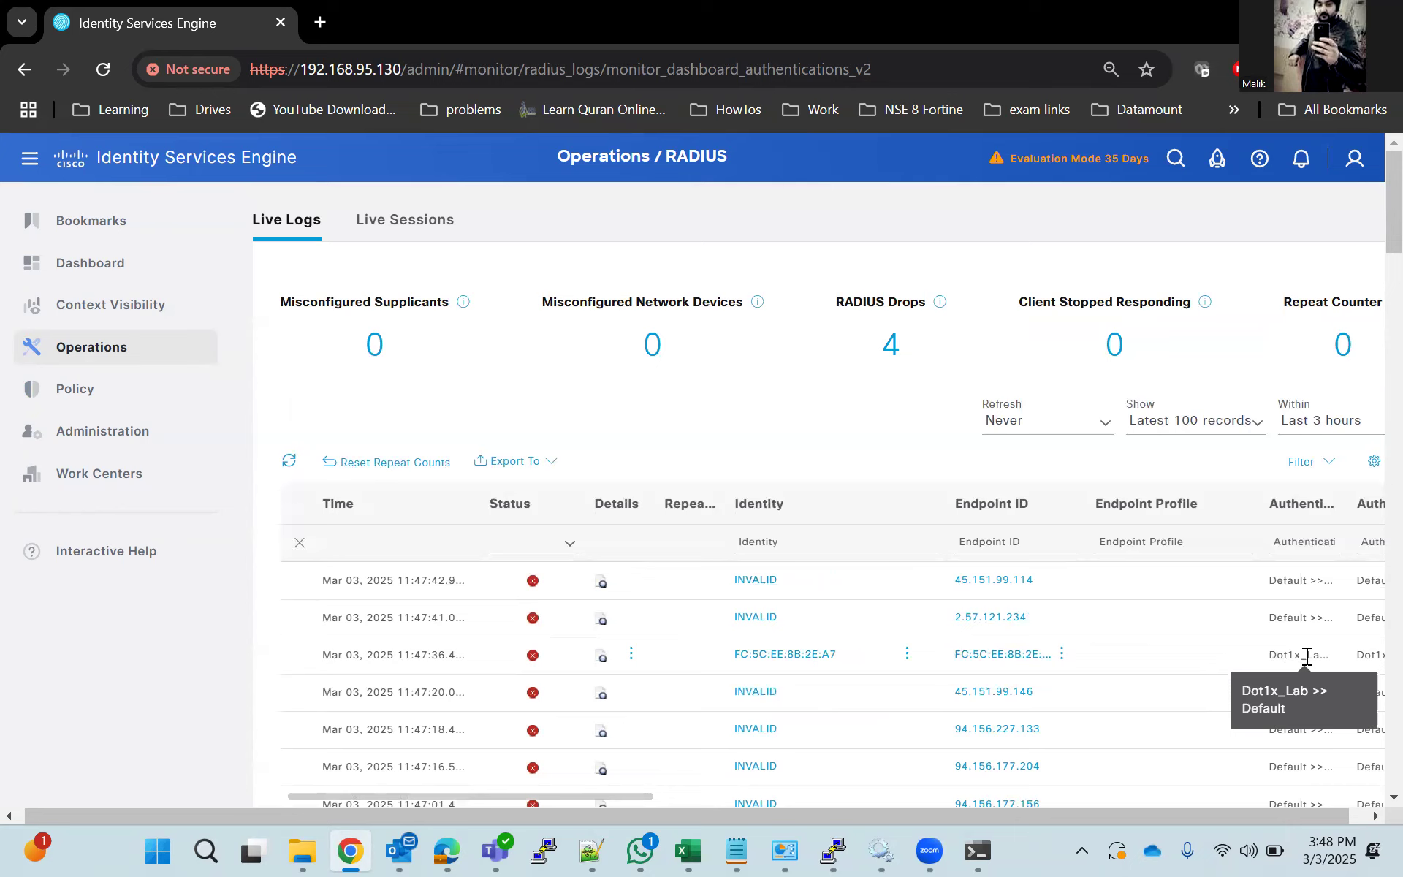
left_click_drag(604, 796, 717, 796)
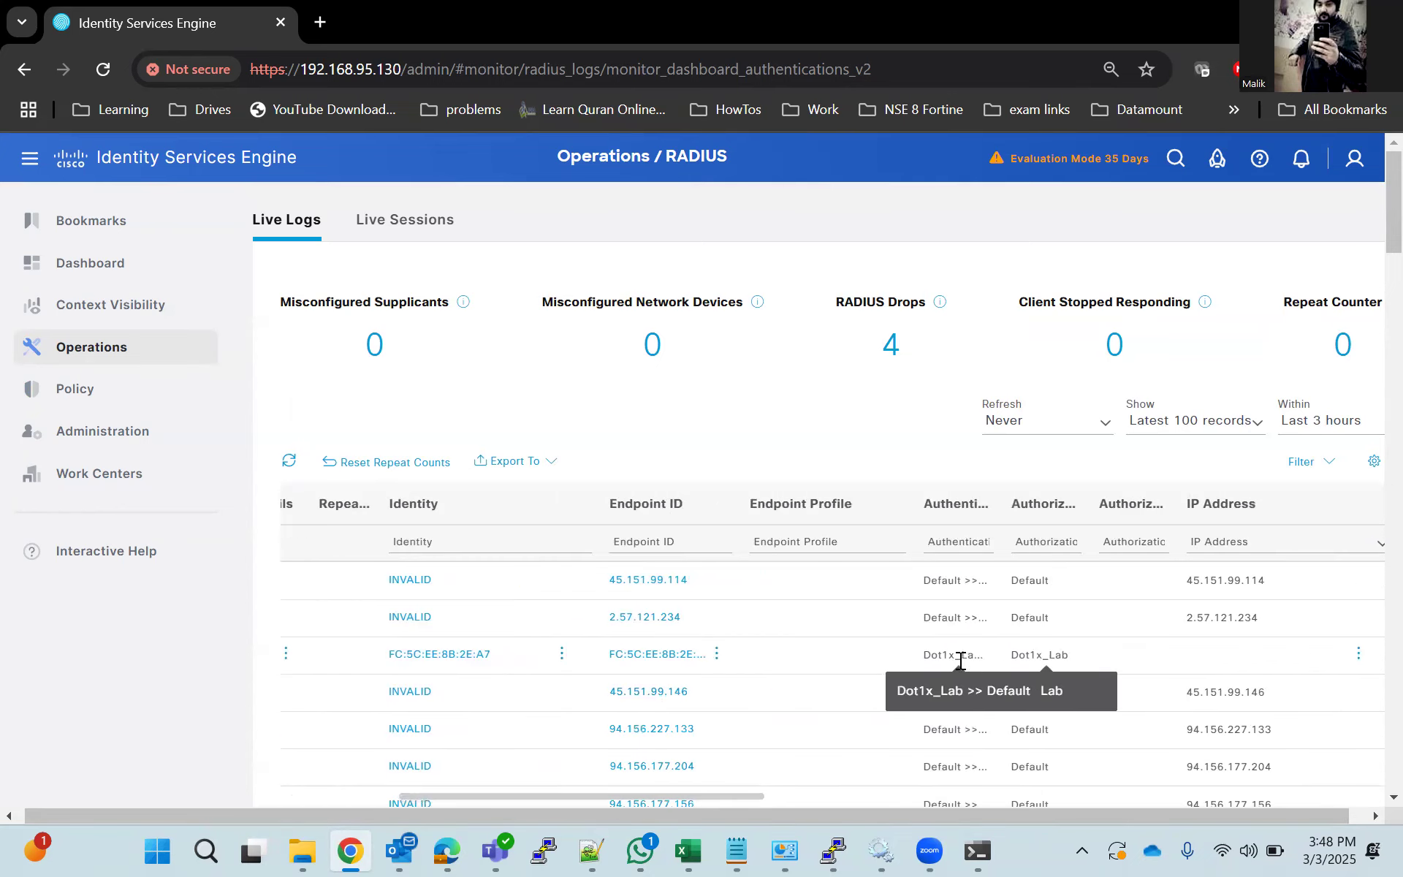
left_click_drag(636, 804, 526, 798)
Open the detailed authentication report for endpoint FC:5C:EE:8B:2E:A7 and review its failure reason, authentication method and network device.
left_click(600, 656)
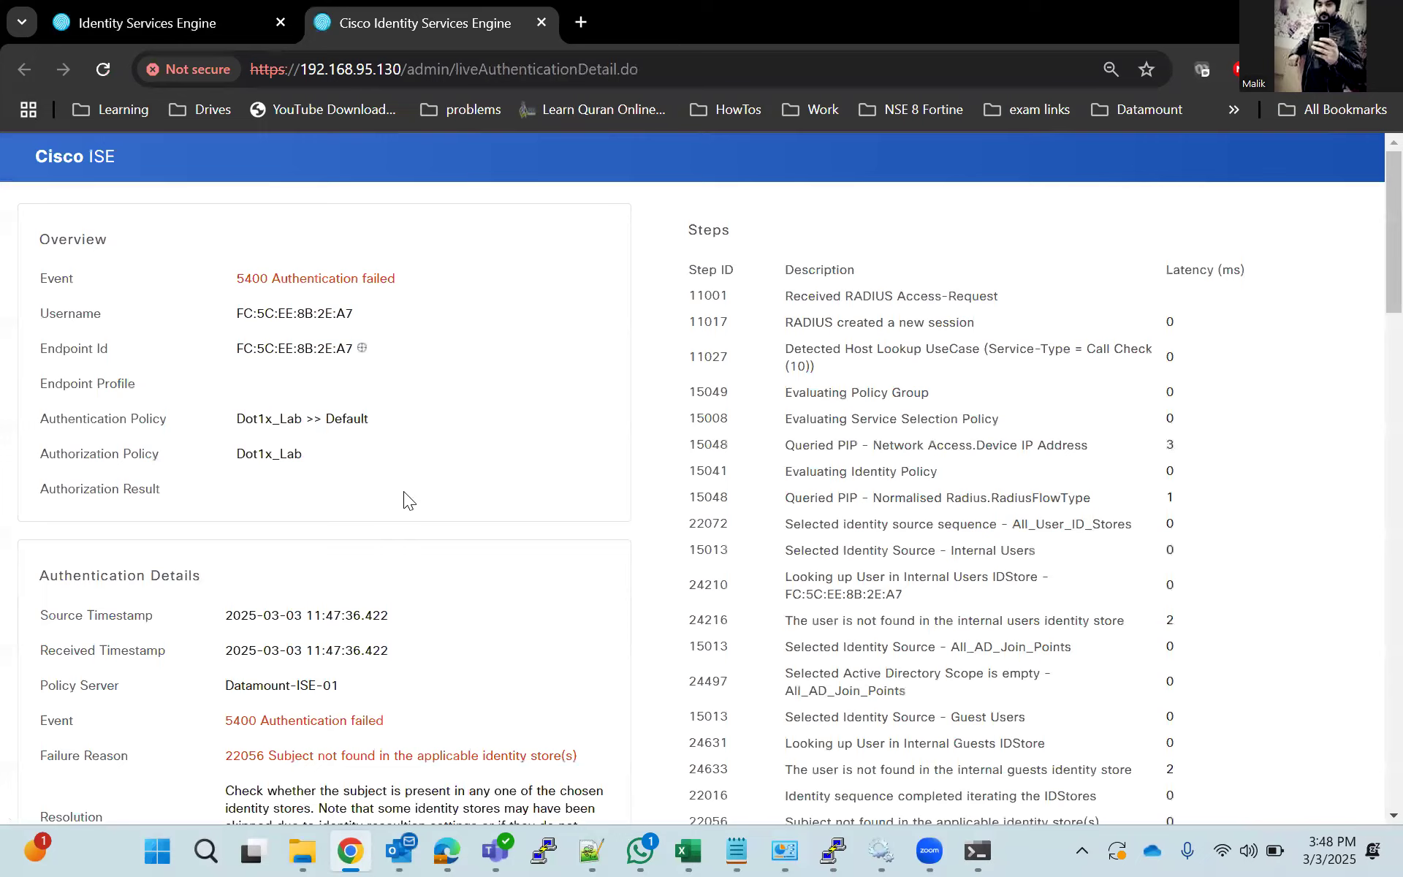
scroll(403, 491, "down", 4)
scroll(404, 491, "down", 1)
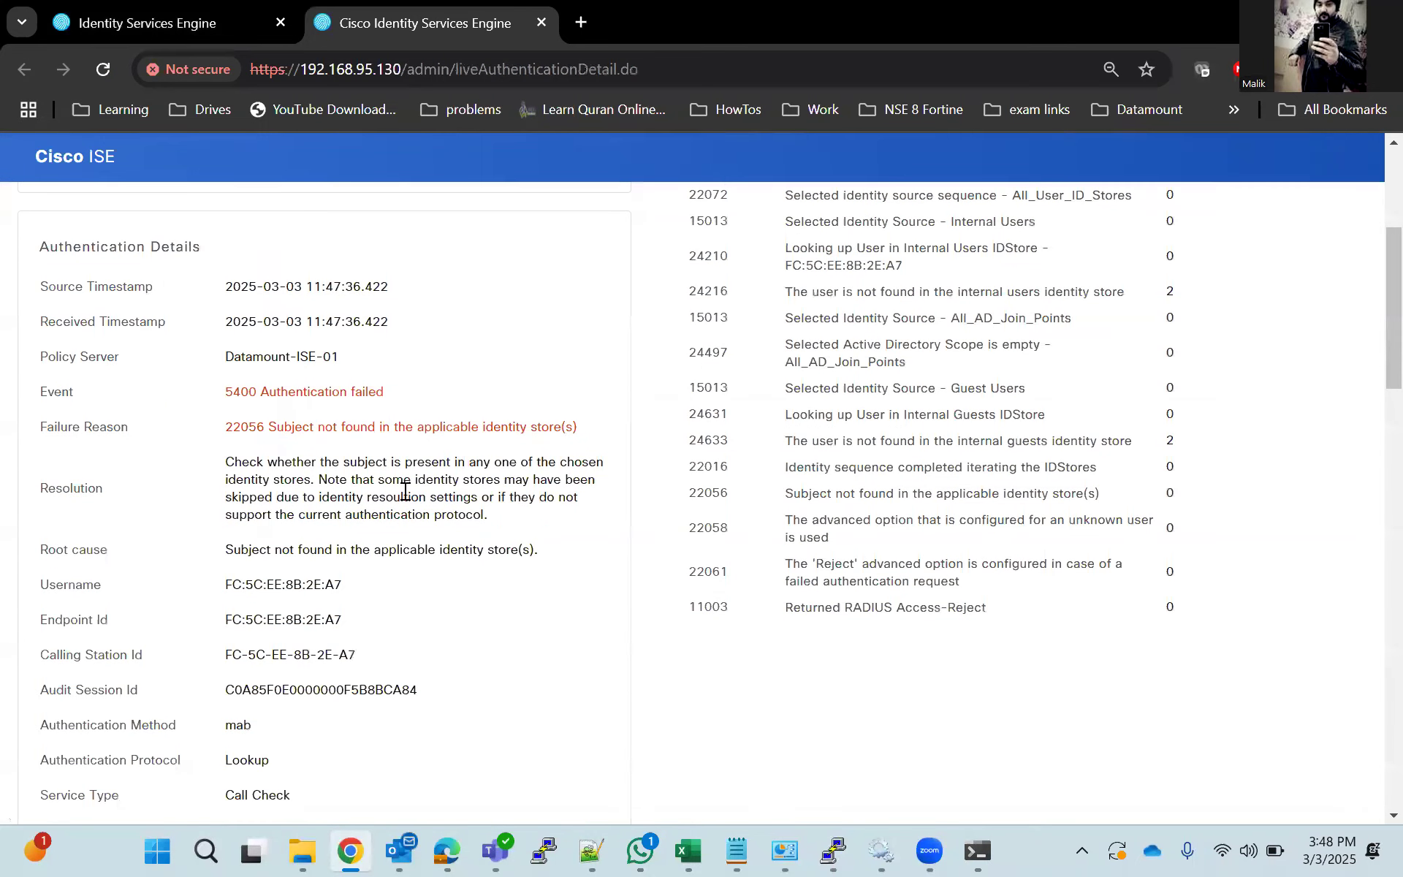
scroll(405, 491, "down", 3)
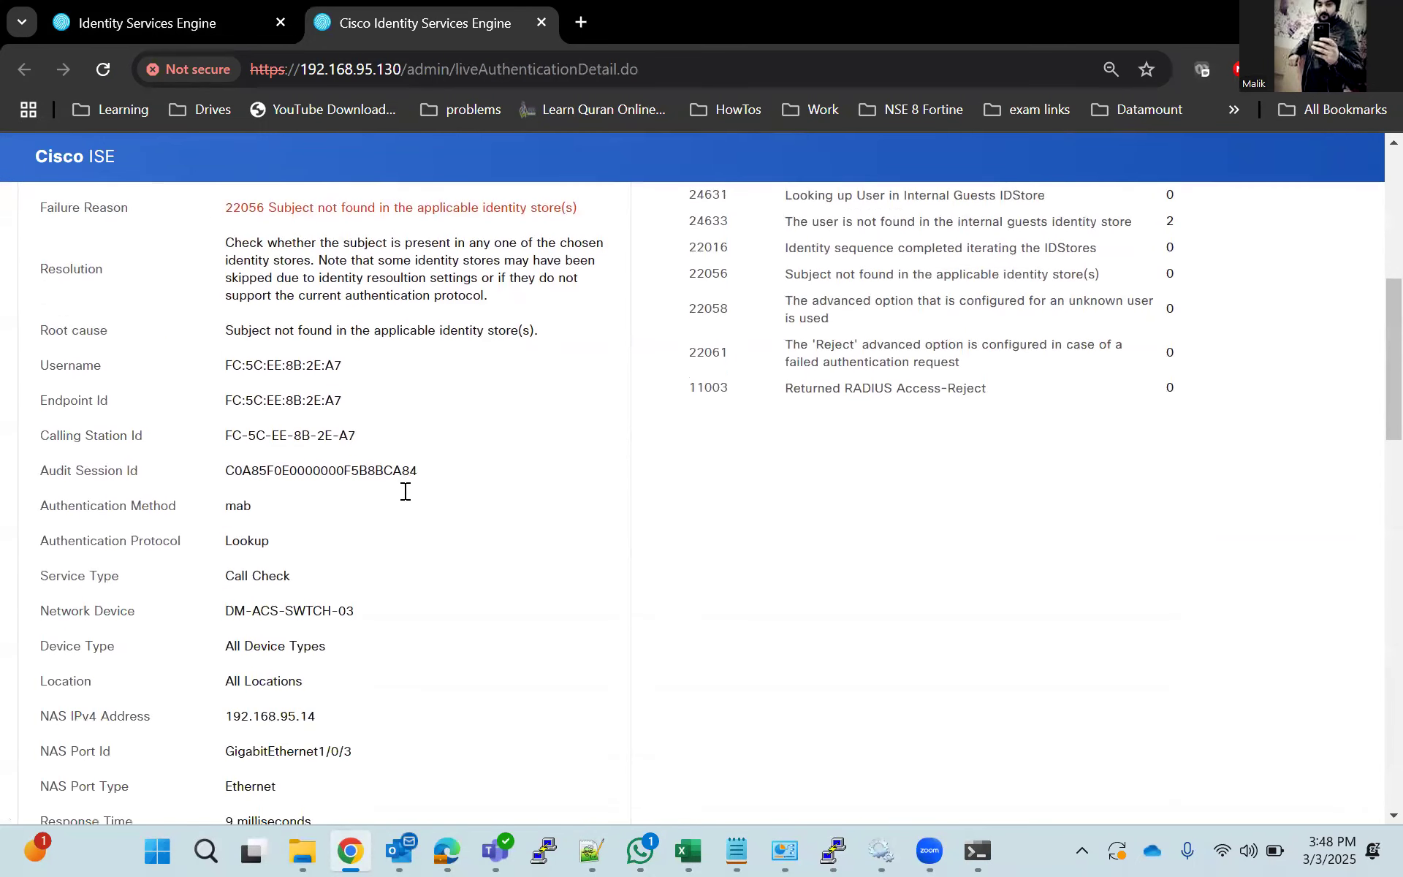
Review the rest of the endpoint's authentication details and the policies listed in the report overview.
scroll(404, 491, "down", 3)
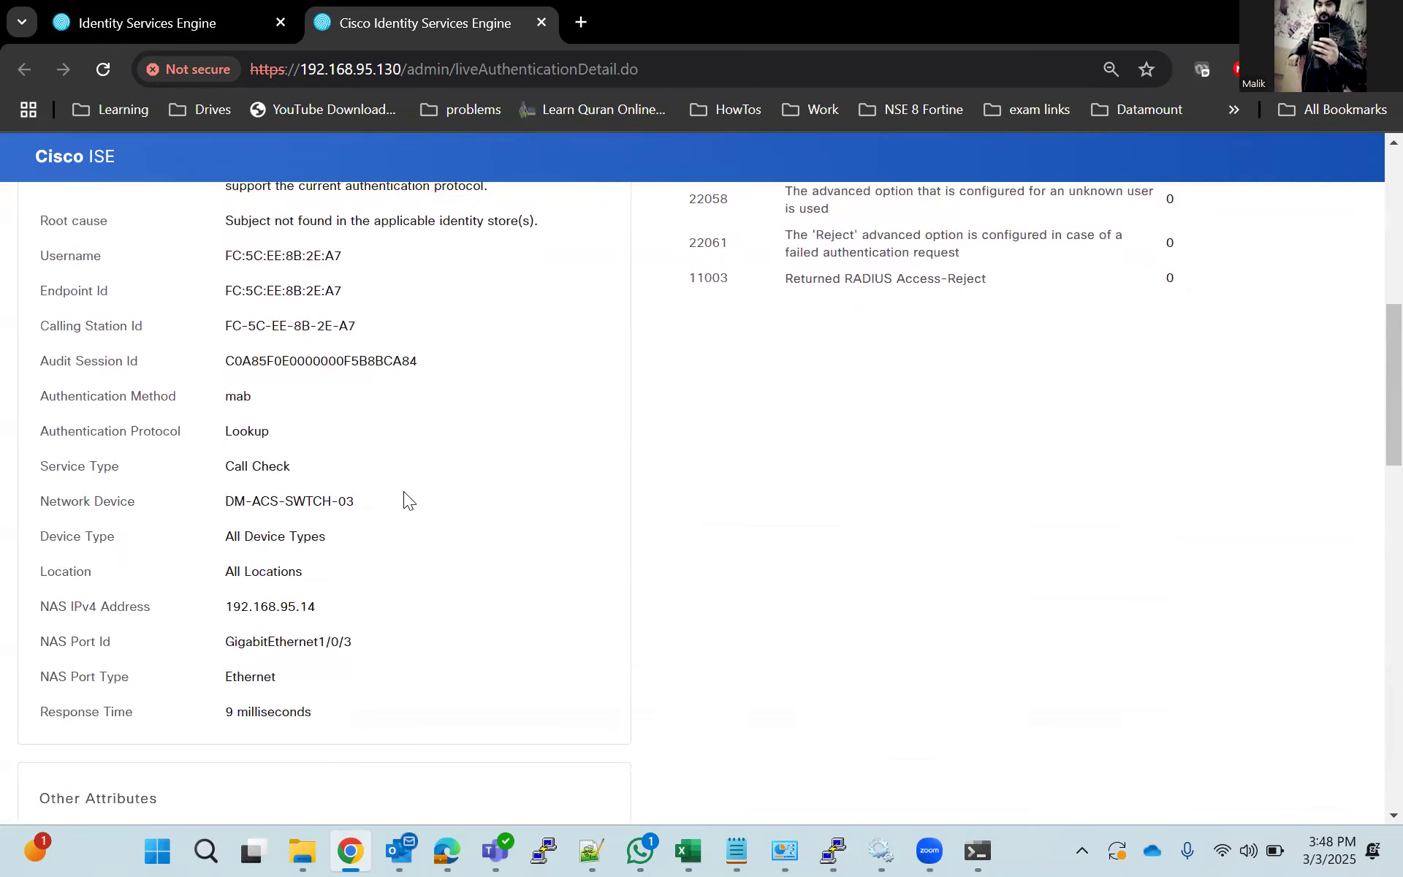
scroll(404, 491, "up", 2)
scroll(403, 492, "up", 8)
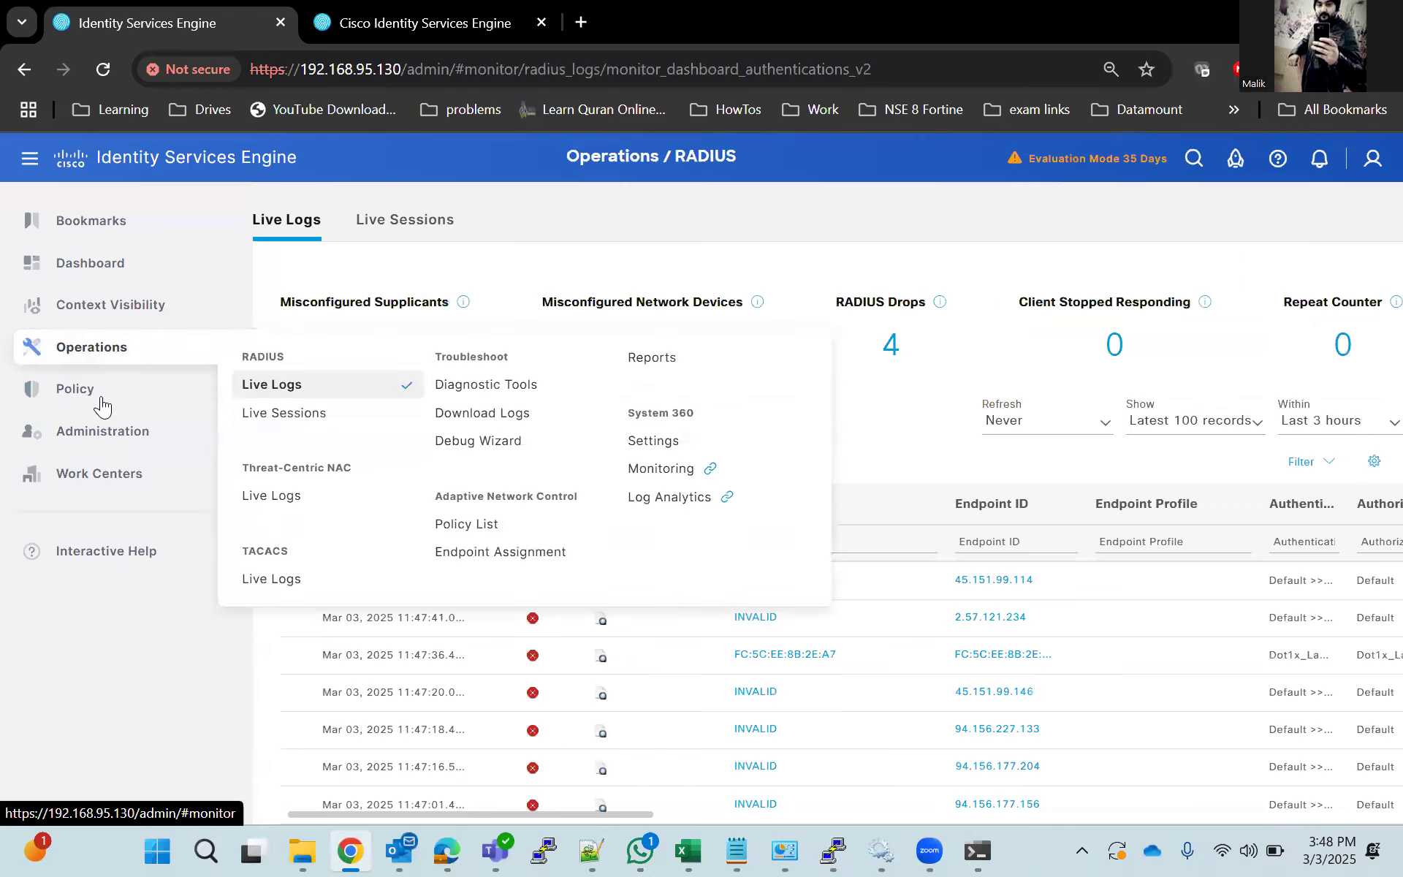
Return to the main ISE page, open the Dot1x_Lab policy set, and review the rules and identity source choices in its authentication policy.
mouse_move(101, 399)
mouse_move(111, 362)
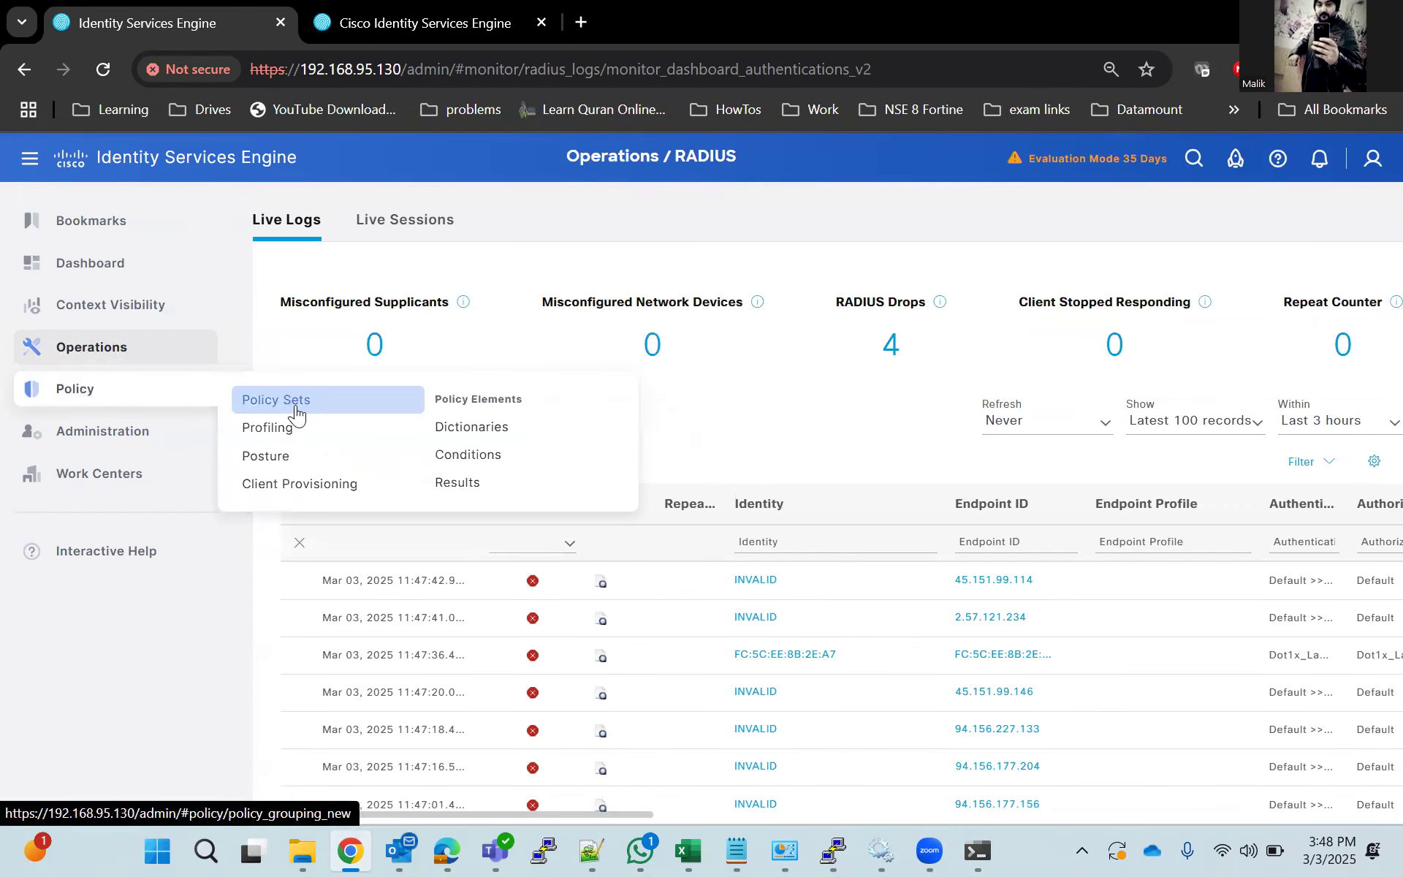
left_click(288, 406)
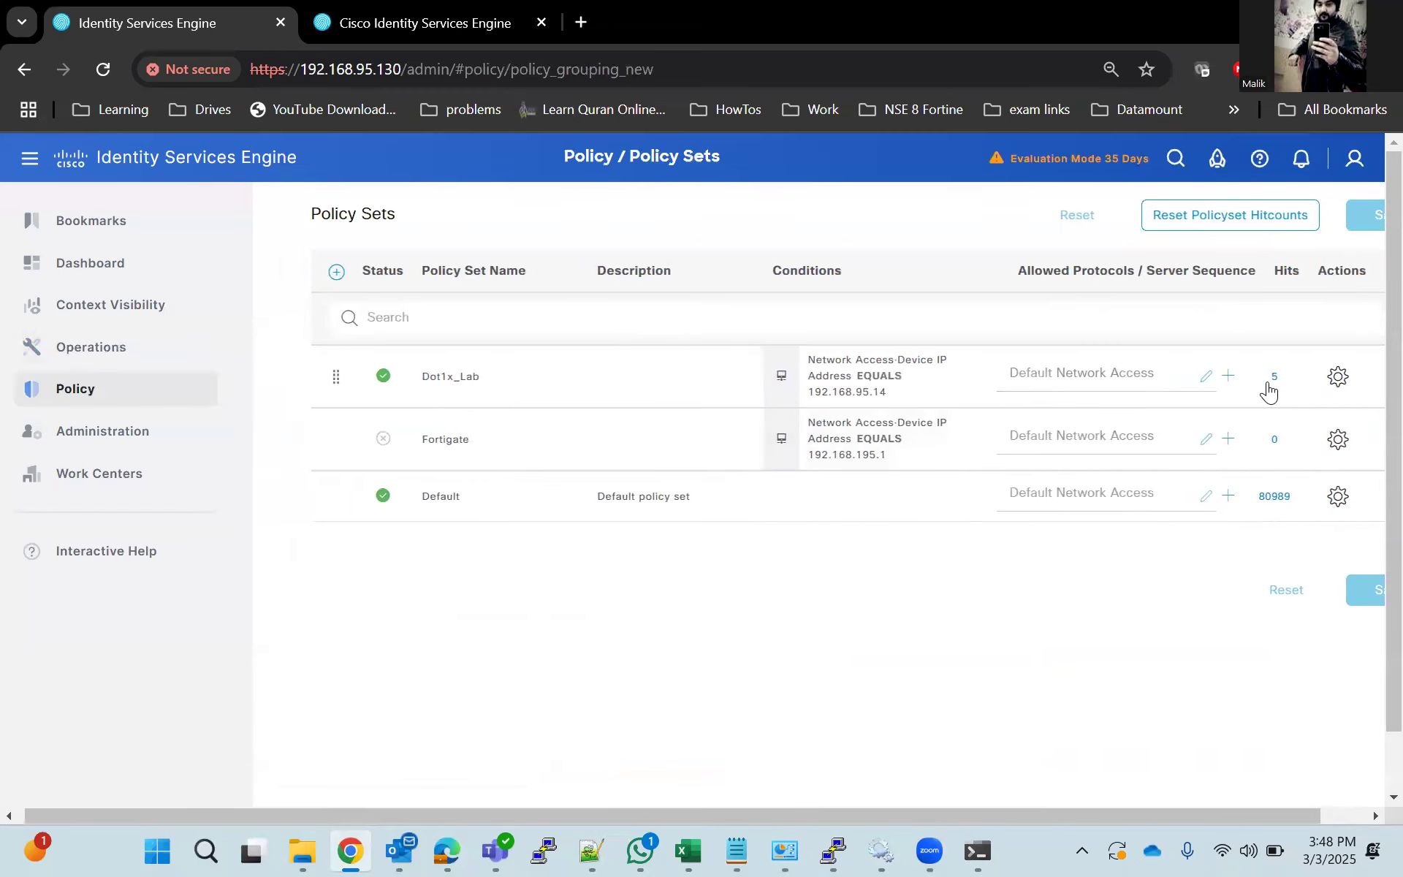
left_click_drag(1155, 818, 1235, 804)
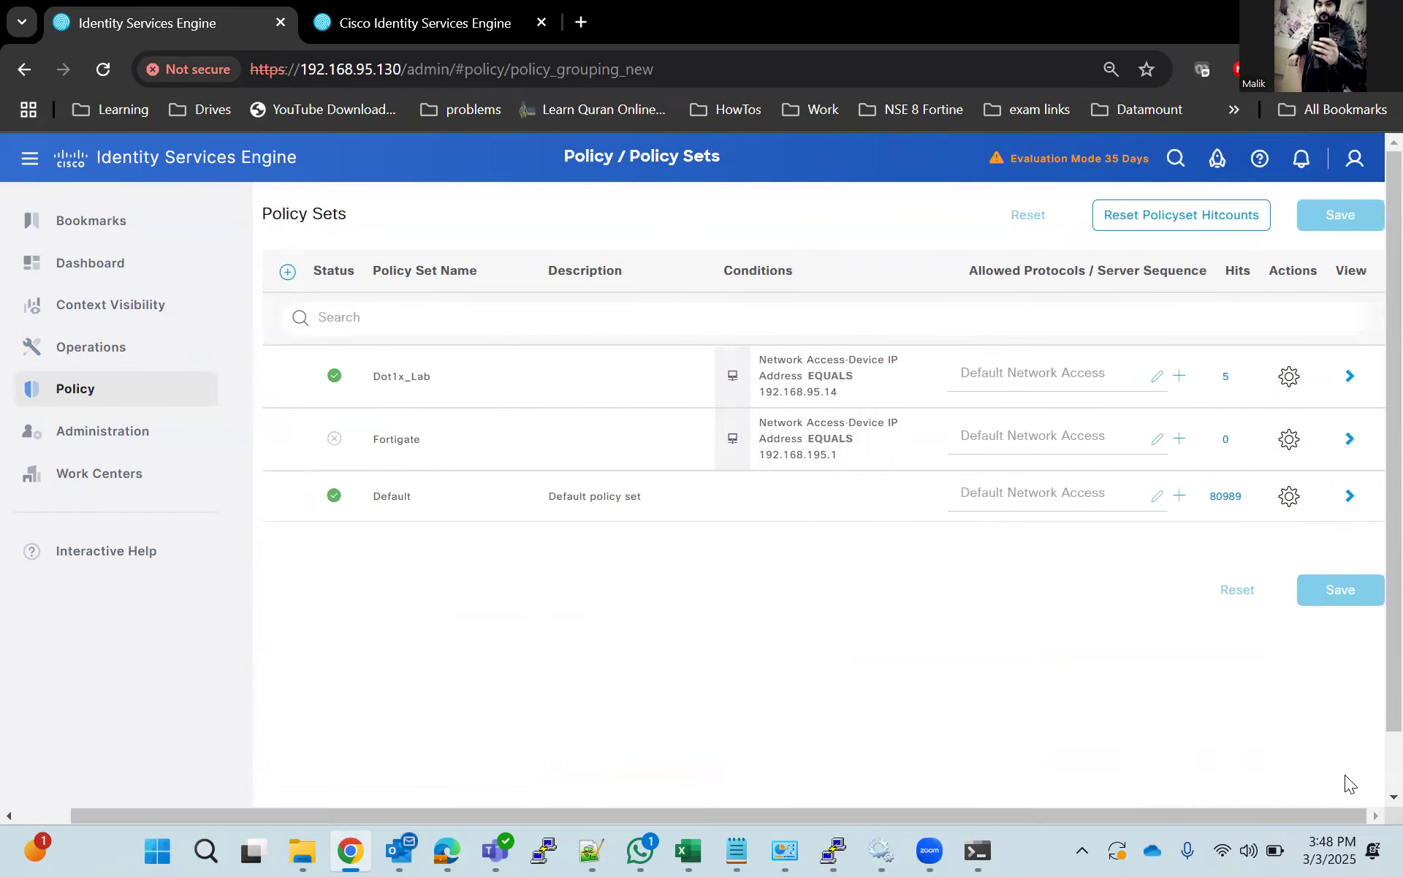
left_click(1350, 376)
left_click(284, 443)
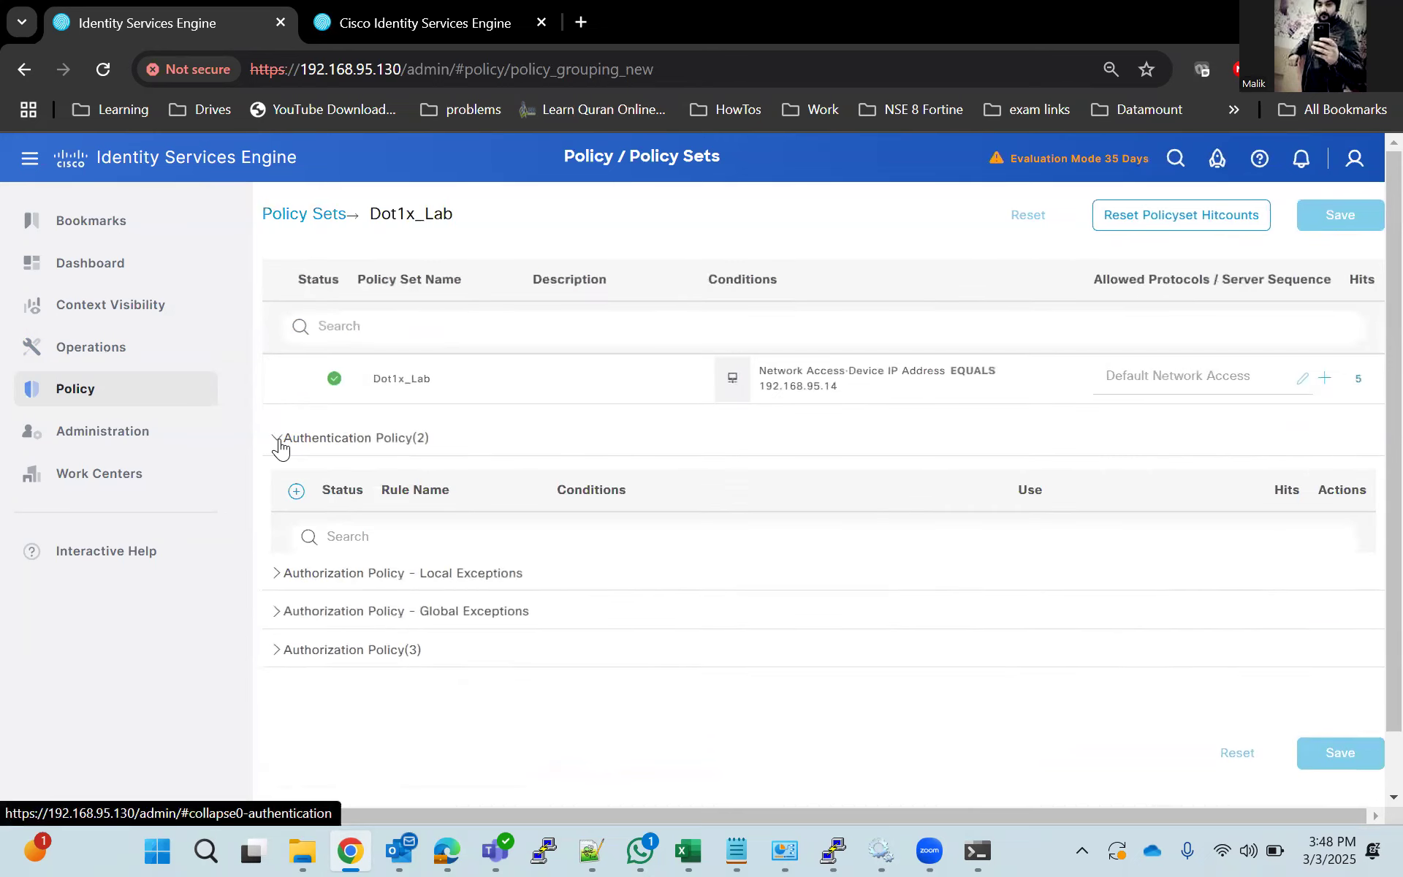
left_click(1128, 589)
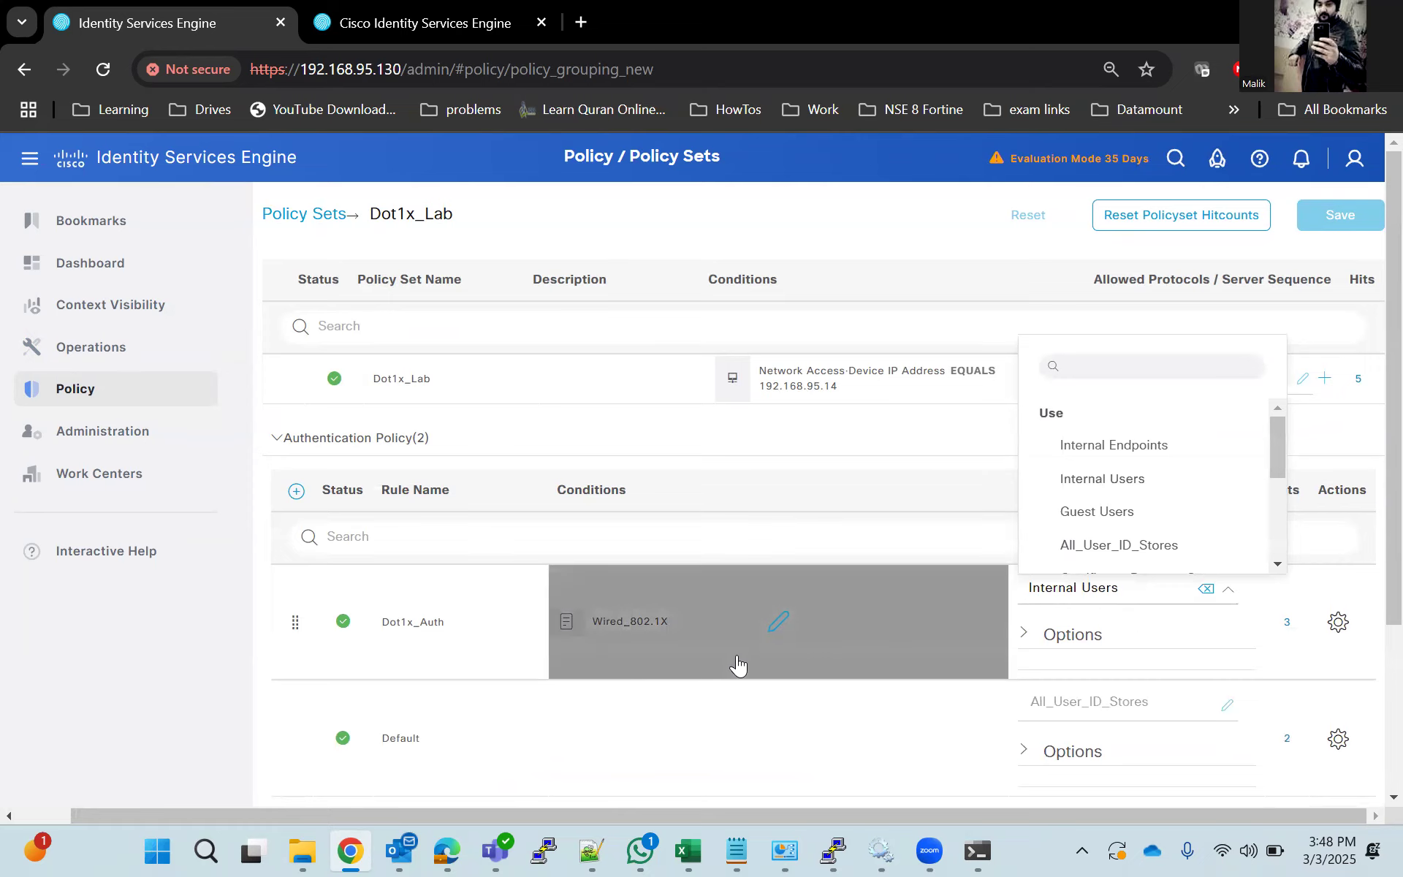
left_click(420, 673)
scroll(432, 683, "down", 3)
scroll(431, 682, "up", 3)
Add an authentication rule named Mab_Auth above Dot1x_Auth.
left_click(296, 491)
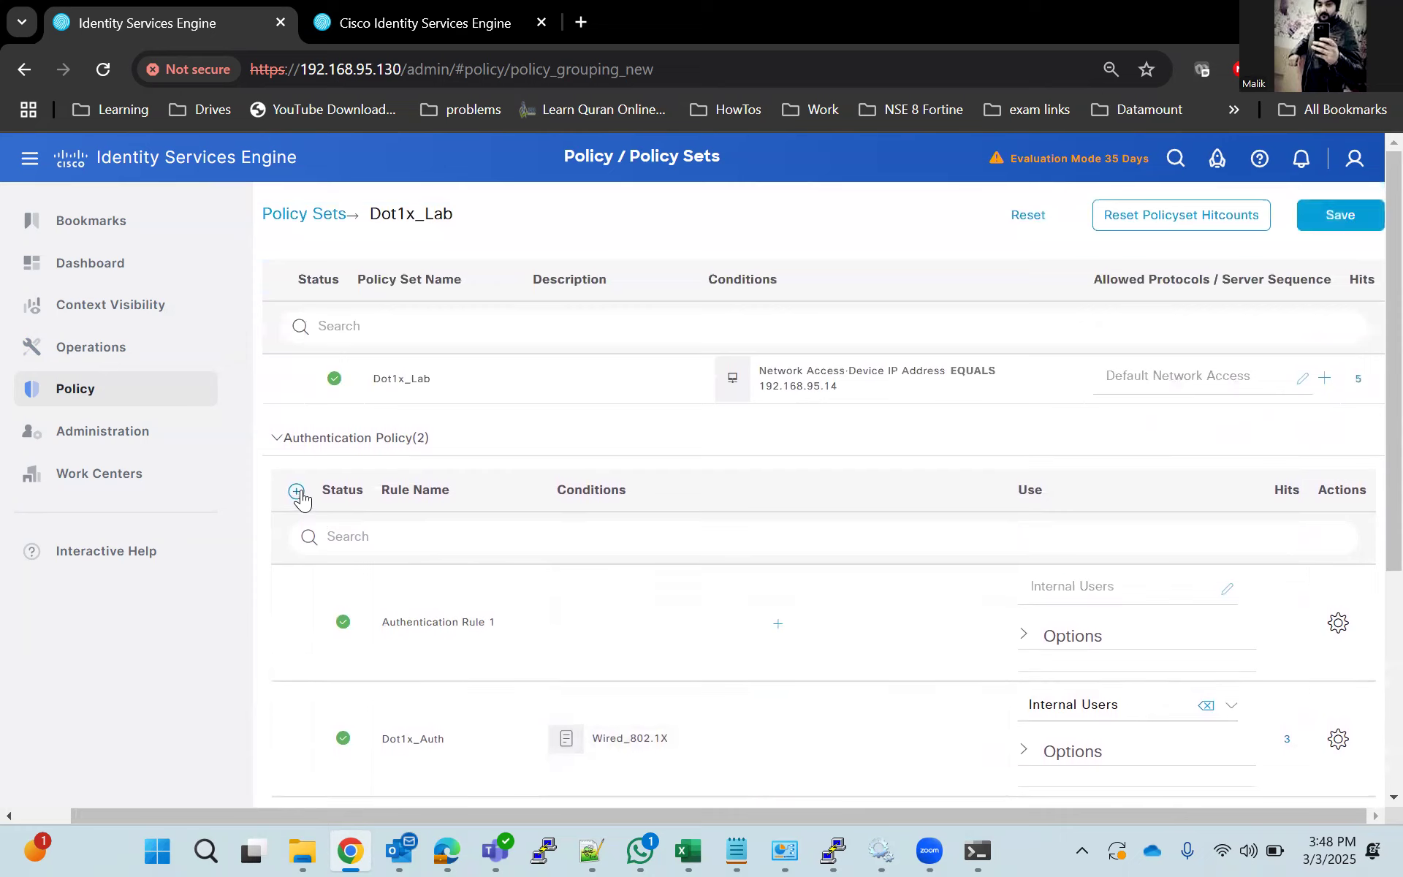
left_click_drag(499, 626, 373, 622)
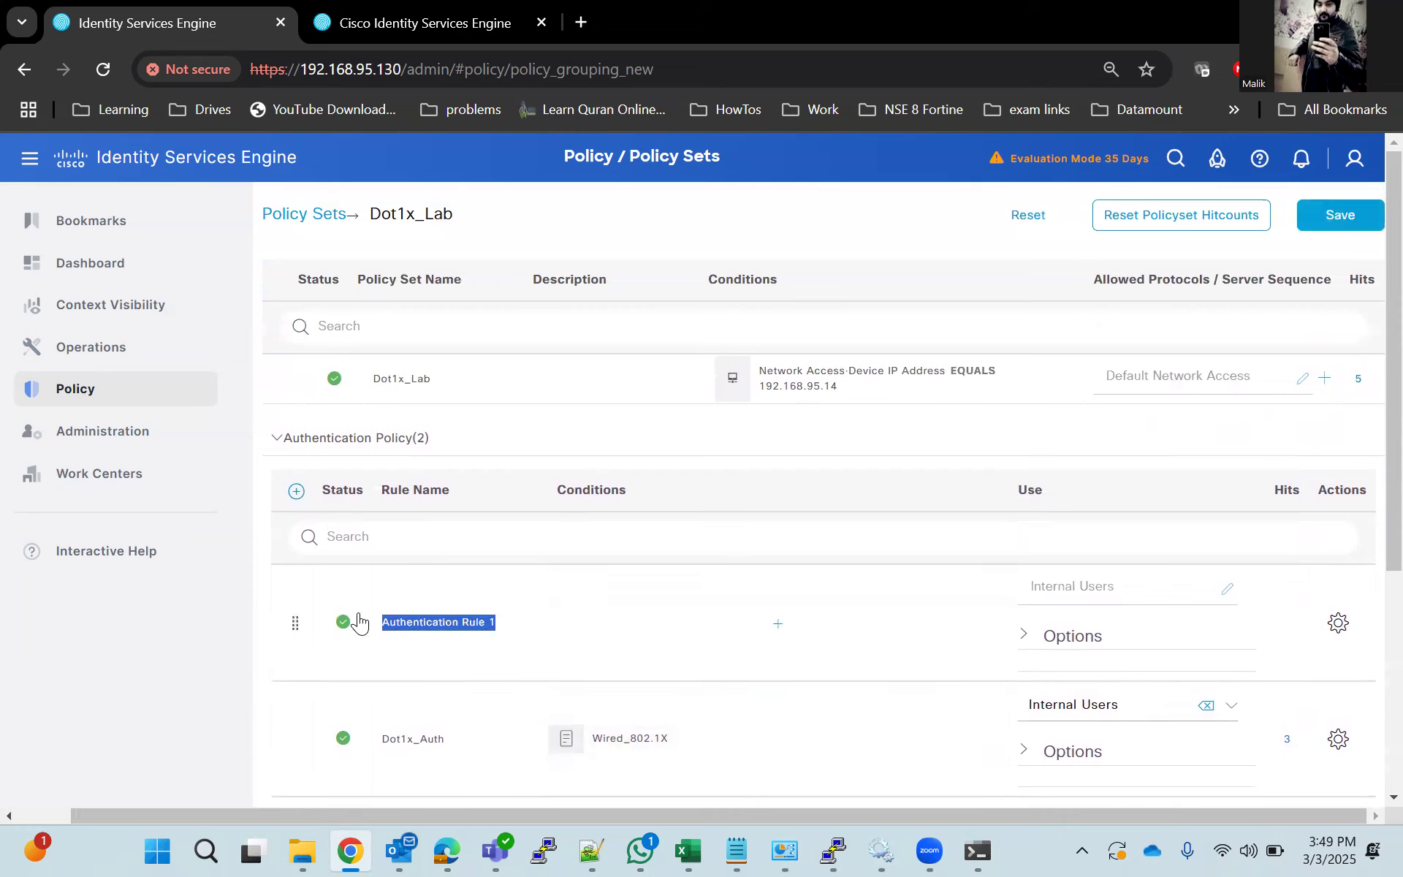
type("Mab_Auth")
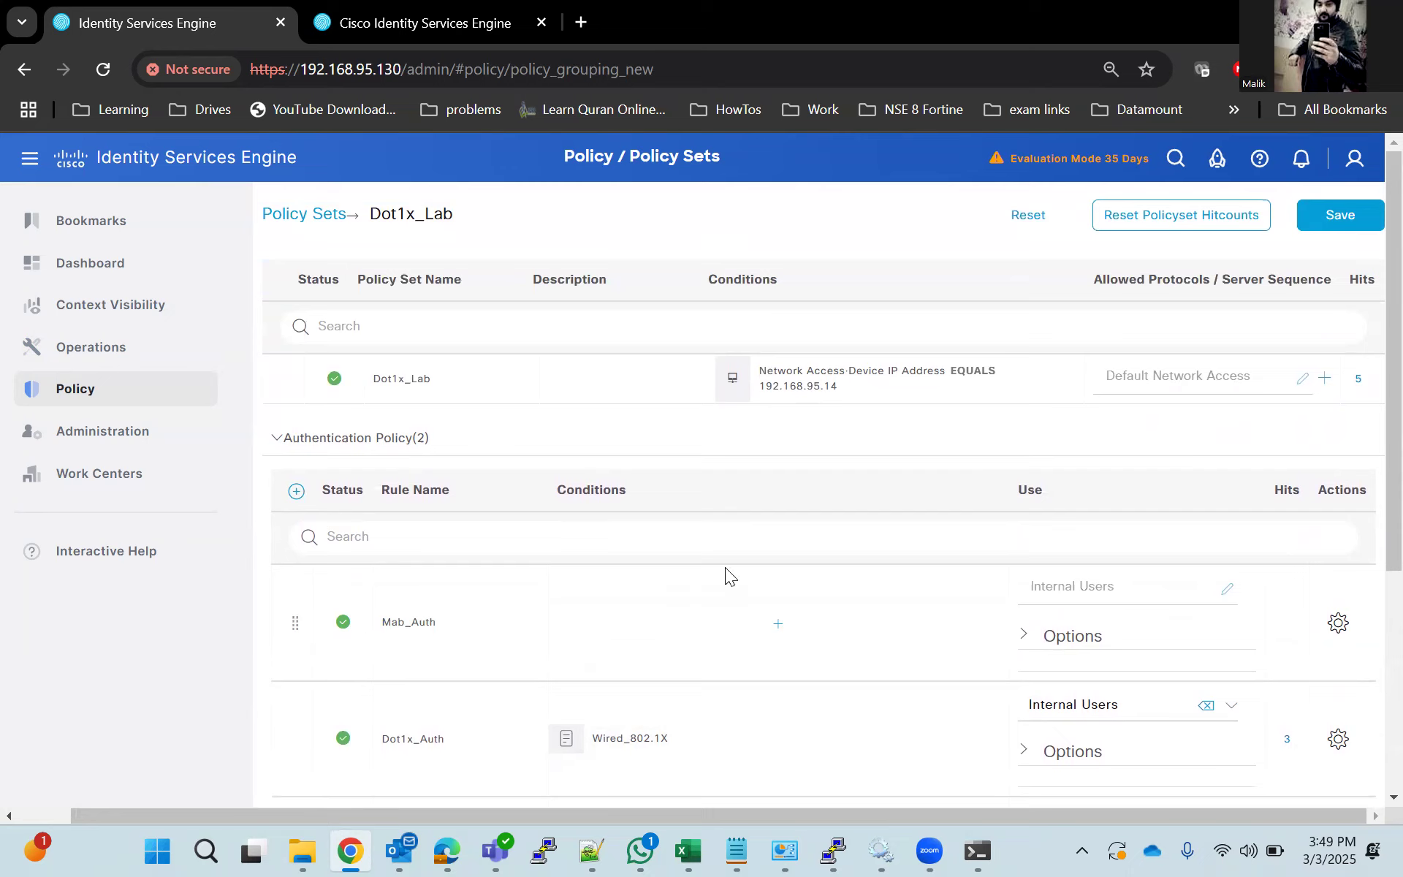
Assign the library condition Wired_MAB to the Mab_Auth rule in Conditions Studio and apply it.
left_click(779, 622)
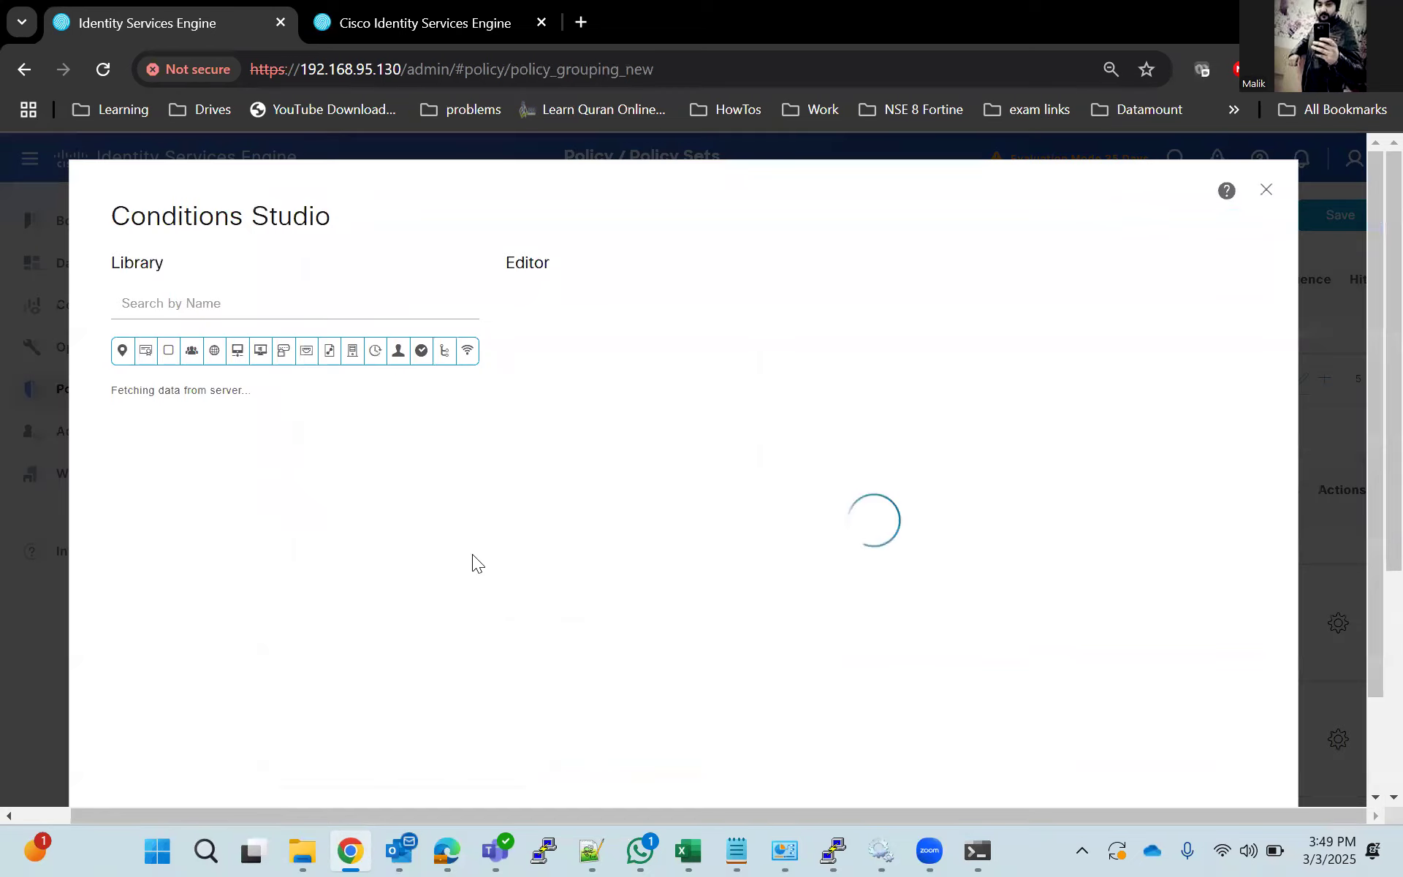
scroll(322, 563, "down", 3)
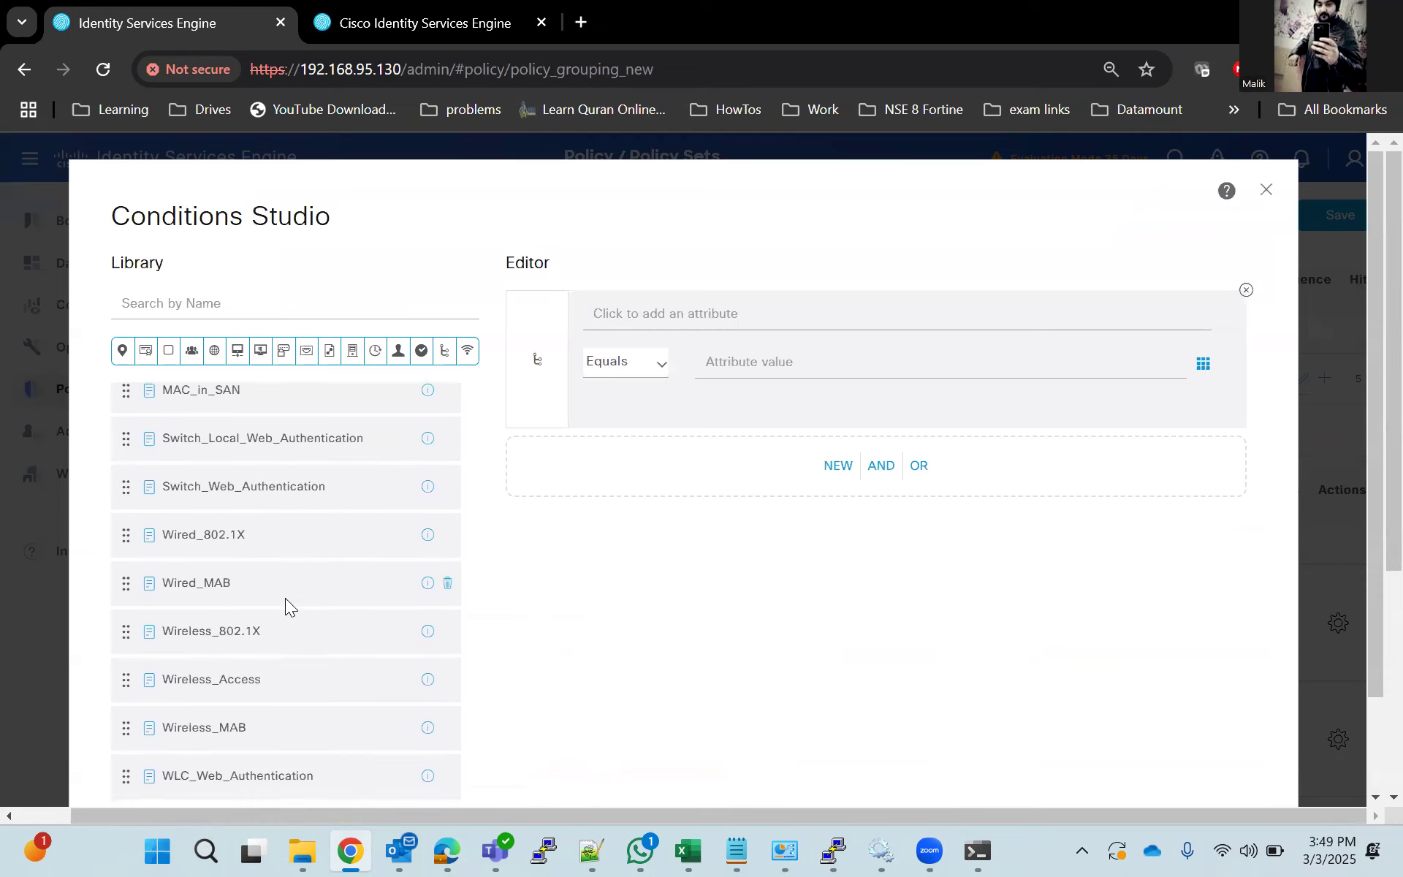
left_click_drag(184, 578, 750, 437)
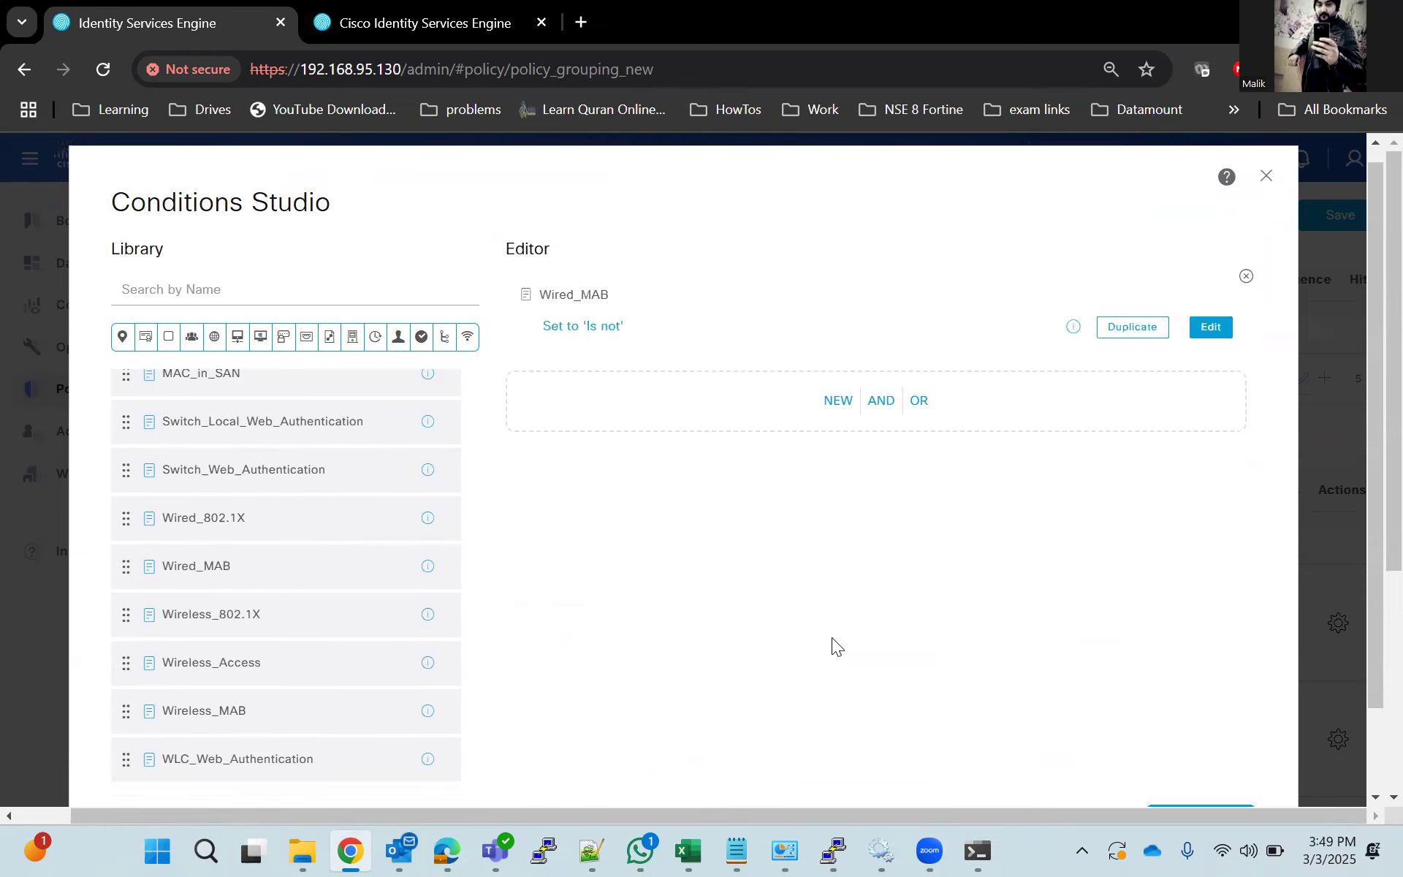
scroll(832, 637, "down", 2)
left_click(1173, 723)
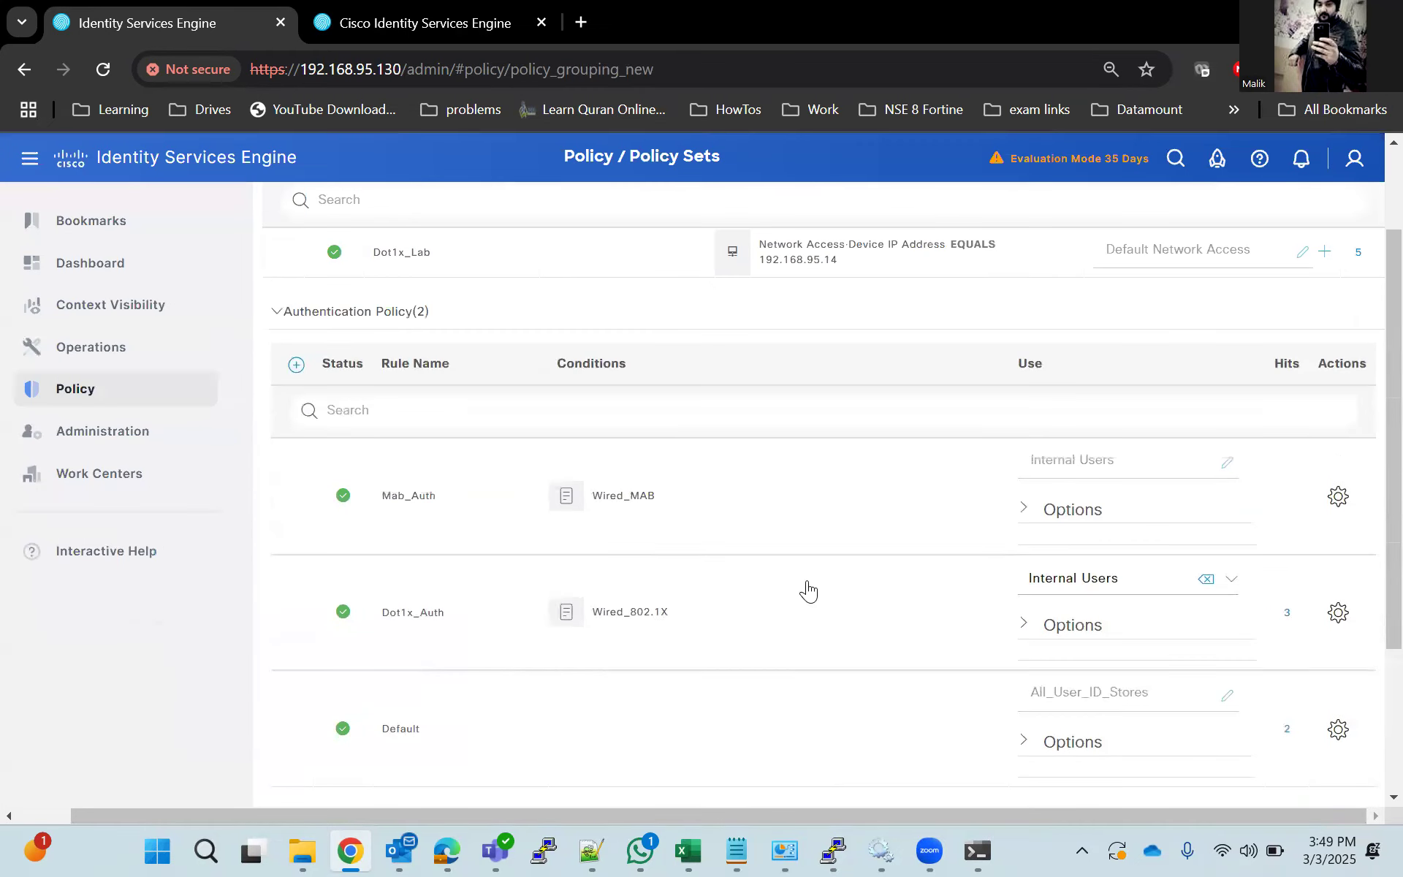
Set the Mab_Auth rule's identity source to Internal Endpoints, check the authorization rules, and save the policy set.
left_click(1130, 468)
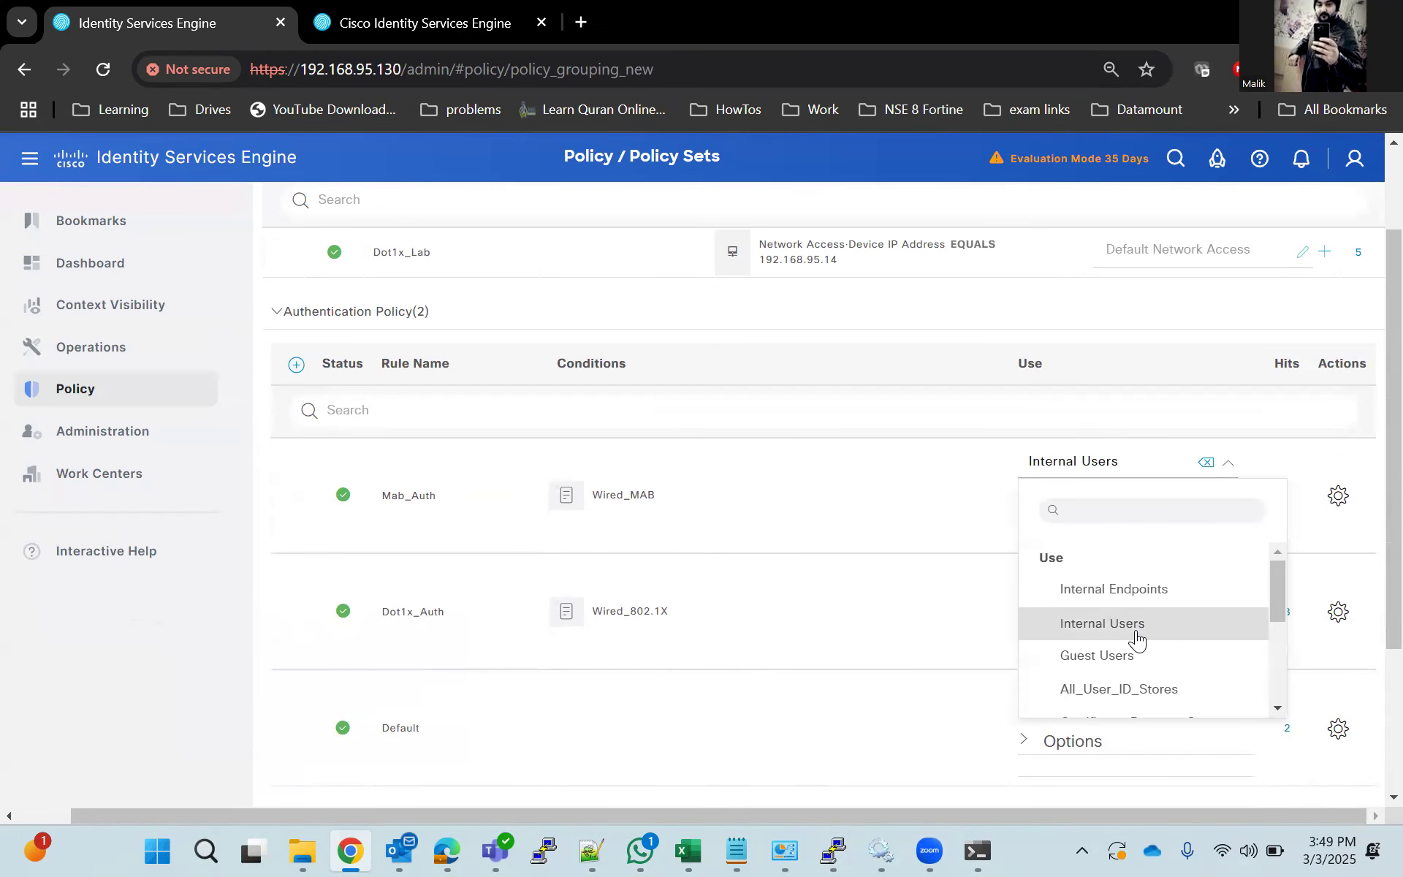
left_click(1114, 589)
scroll(804, 617, "down", 3)
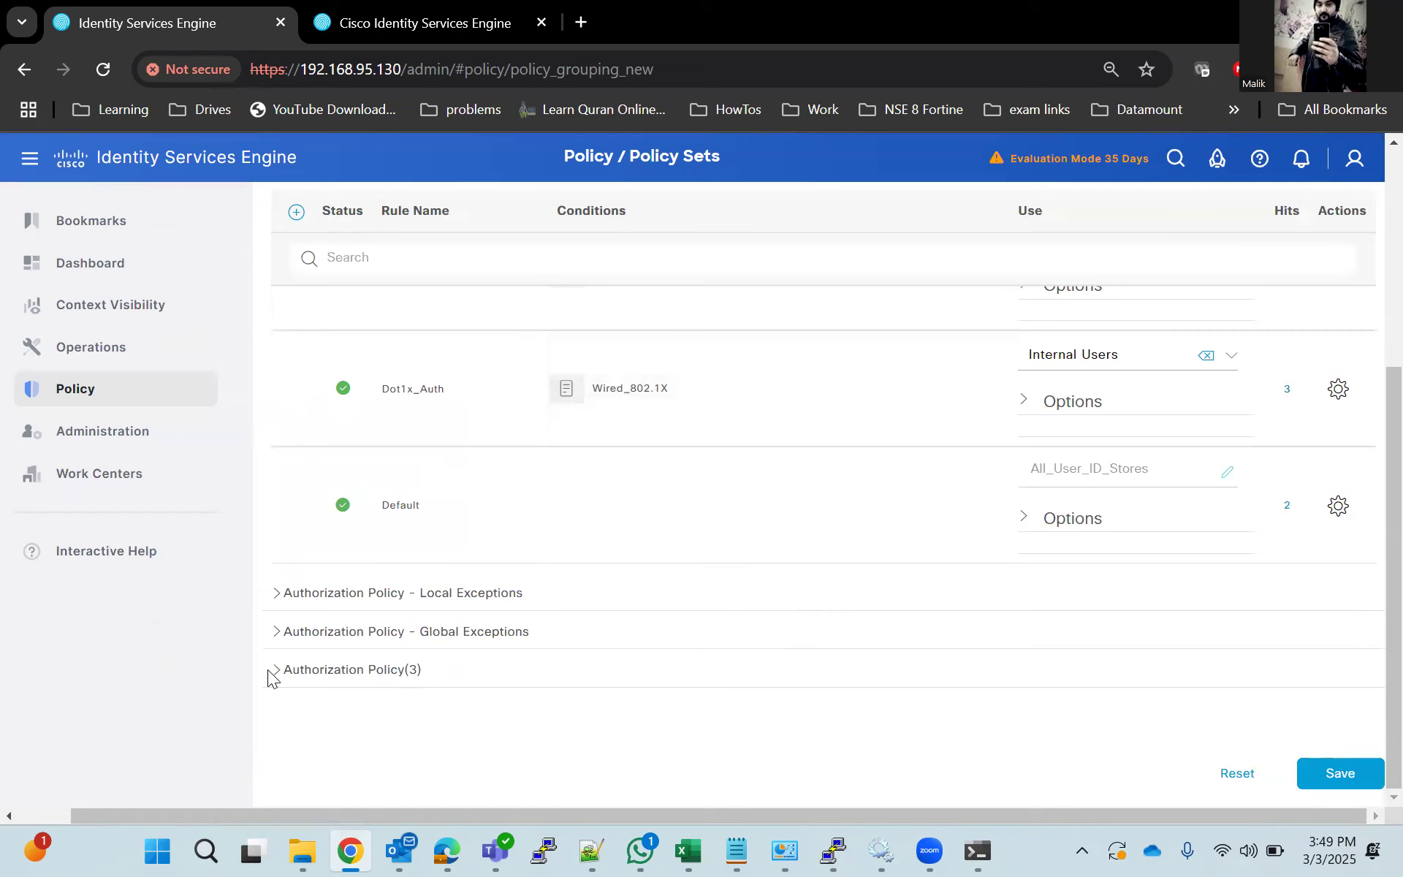
left_click(275, 669)
scroll(249, 665, "down", 6)
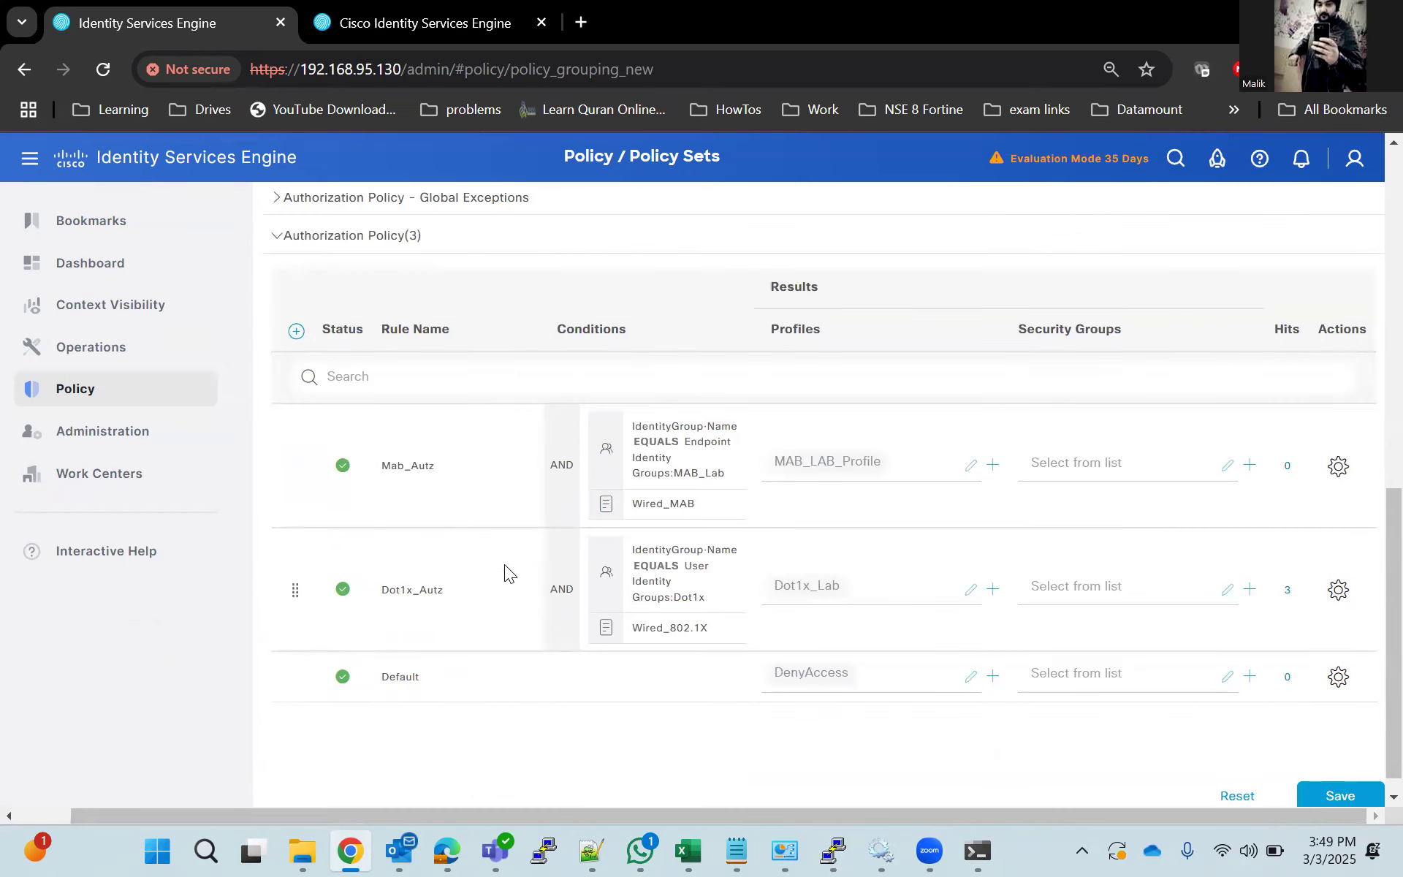
left_click(1340, 793)
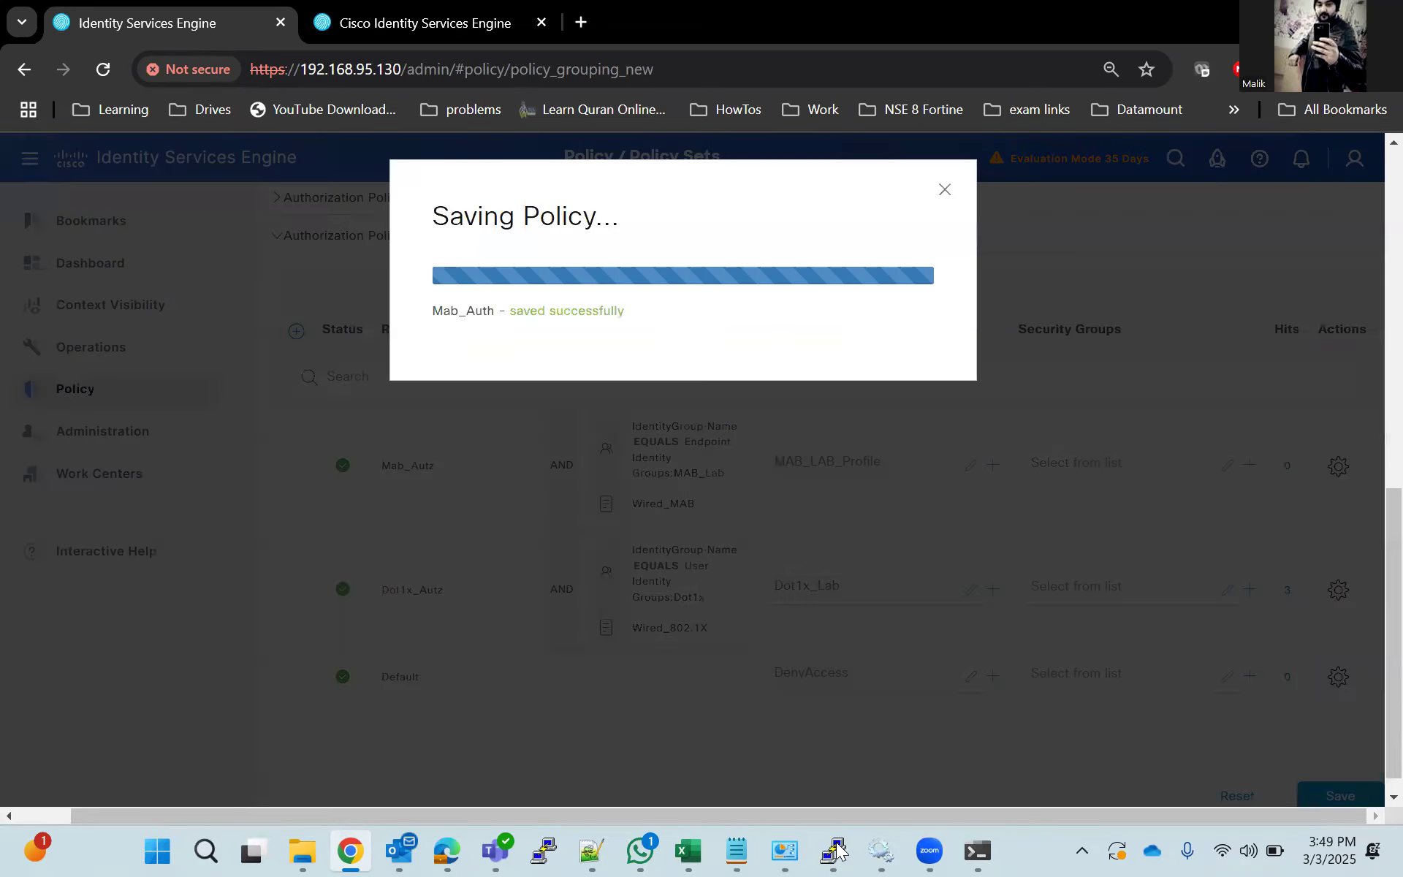
Switch to the PuTTY session on the switch and enter interface configuration mode for gigabitEthernet 1/0/3.
left_click(833, 848)
type("conf t")
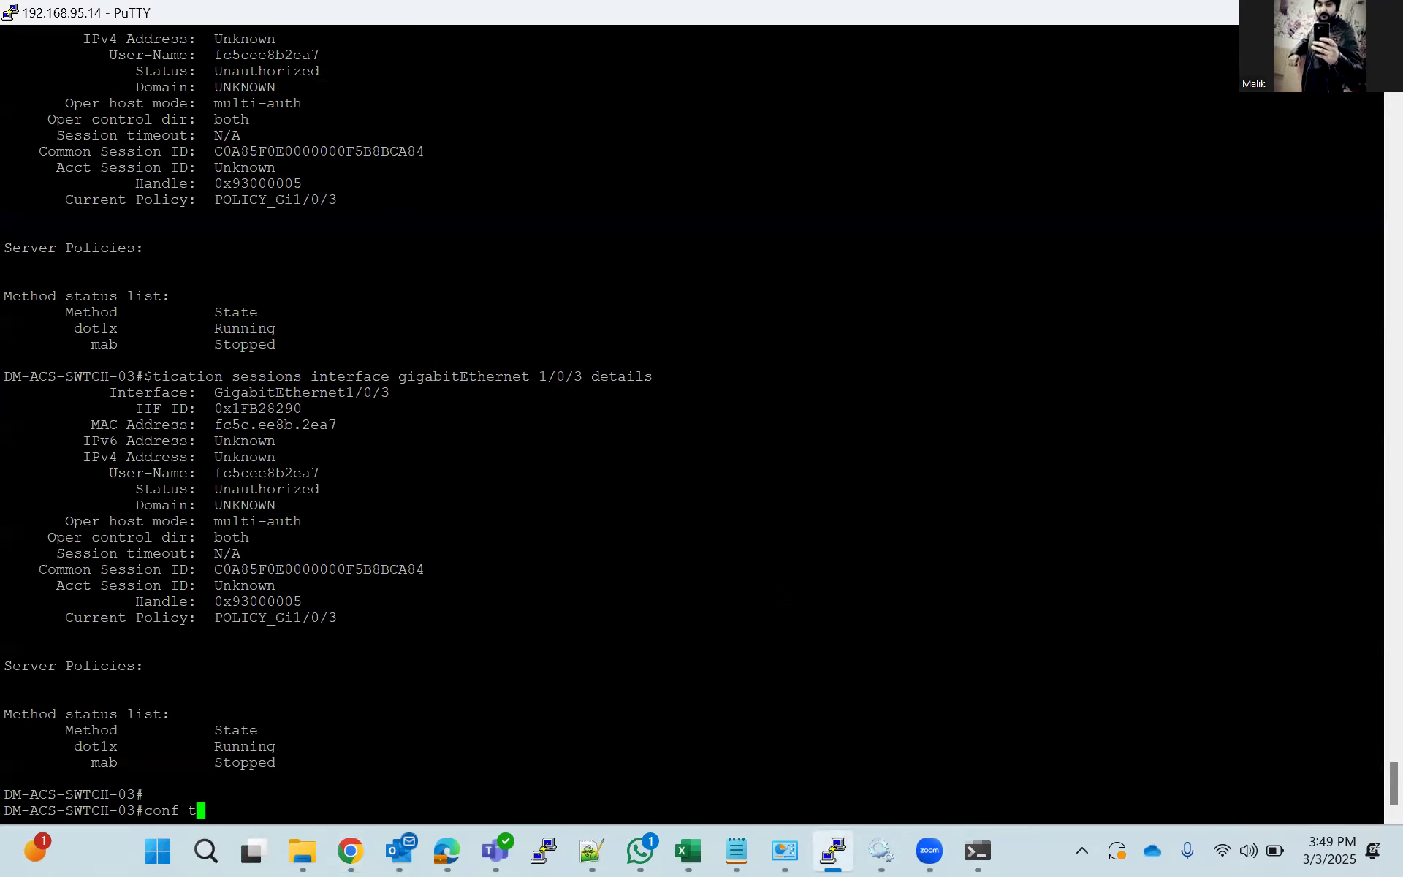
key("Return")
type("interface g")
key("Tab")
type("gi")
key("Tab")
type("1/0/3")
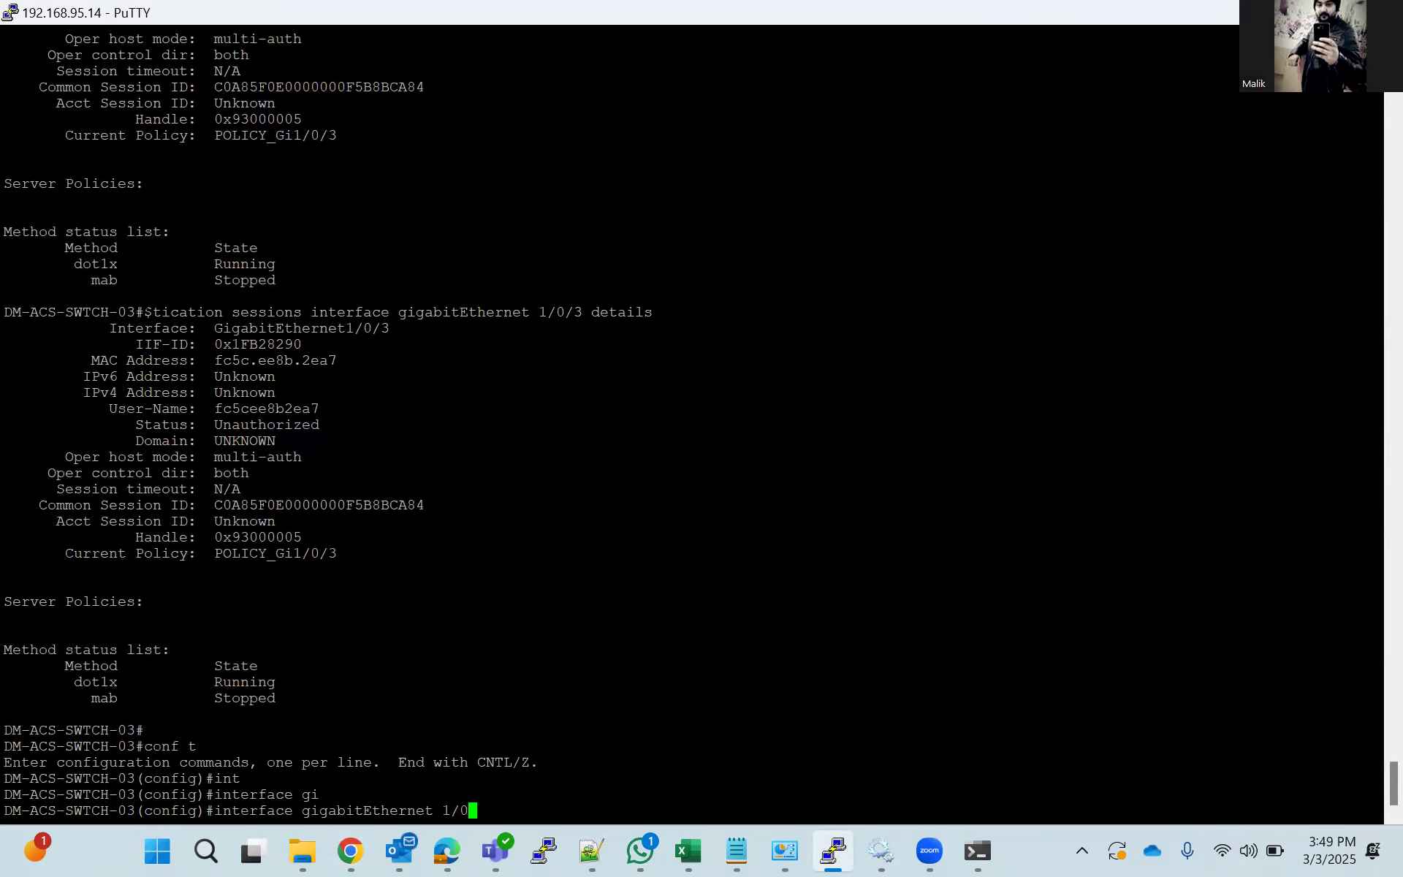
key("Return")
Bounce the interface with shutdown and no shutdown, and leave configuration mode with end.
type("sh")
key("Tab")
key("Return")
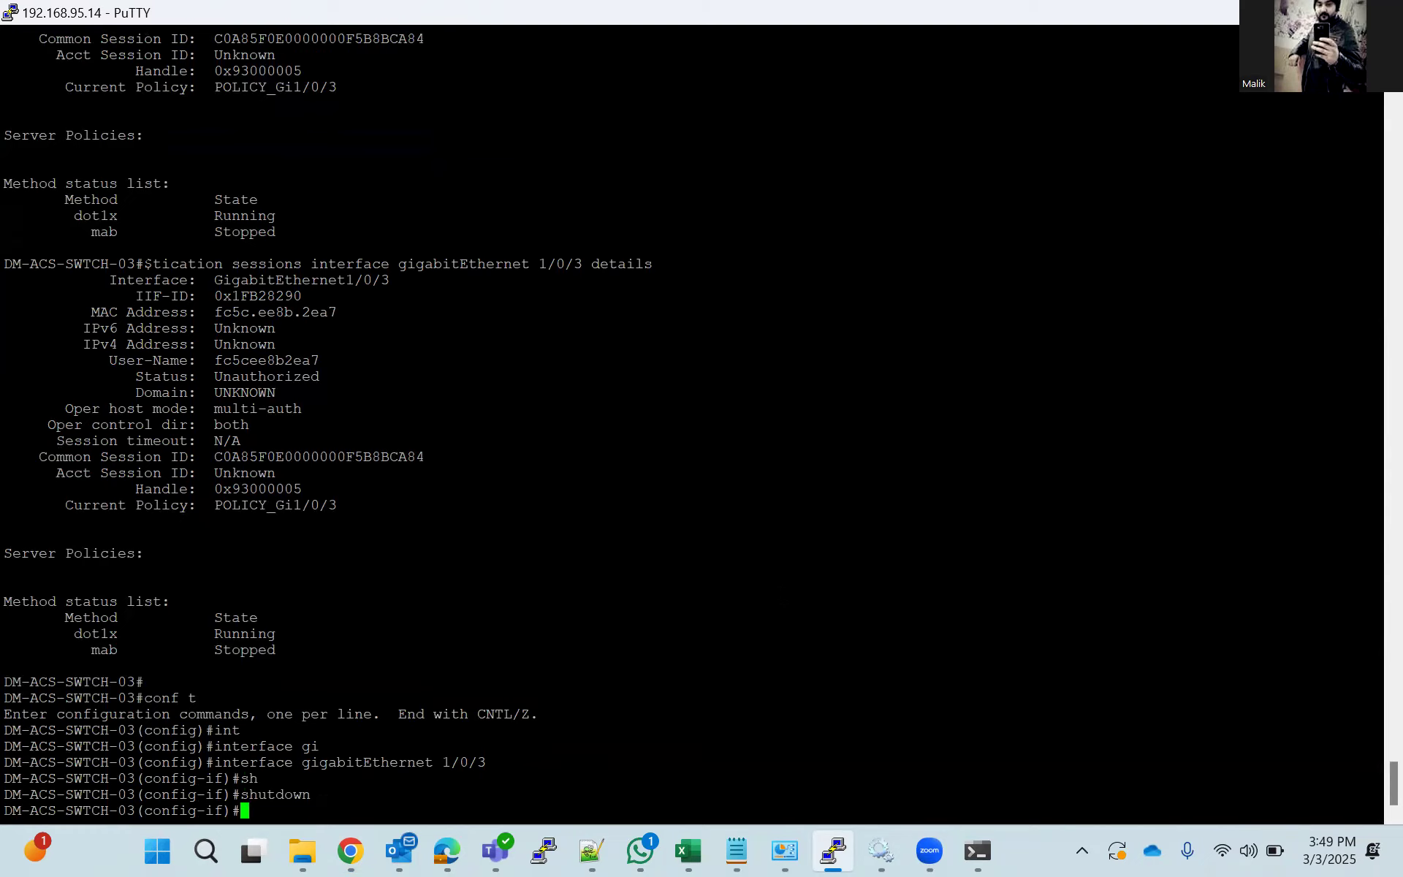
type("no sh")
key("Tab")
key("Return")
type("end")
key("Return")
Run show authentication sessions on the switch, and rerun it to check for the new endpoint session.
type("sho")
key("Tab")
type("auth")
key("Tab")
type("se")
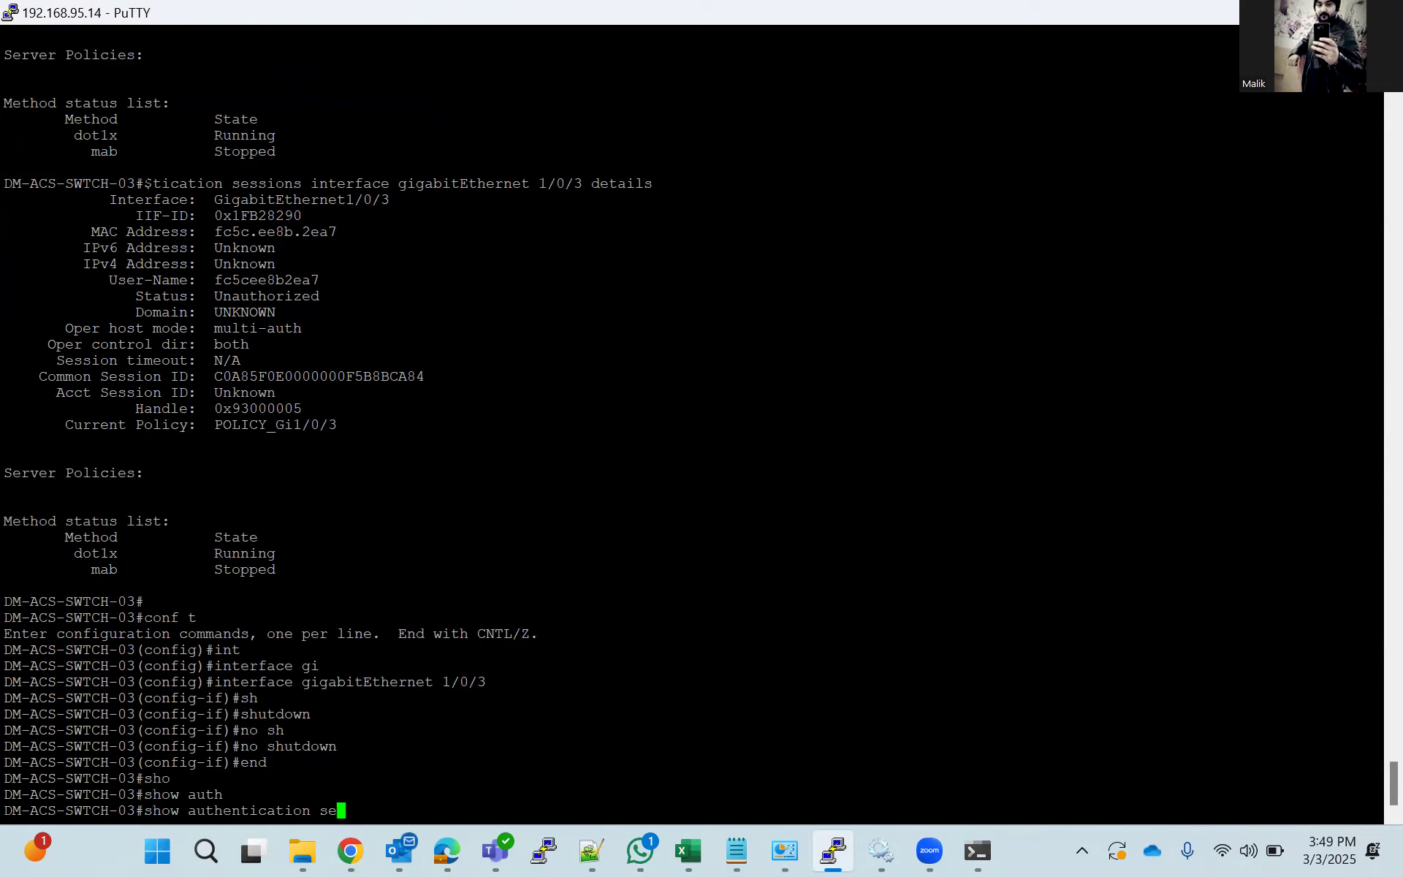
key("Tab")
key("Return")
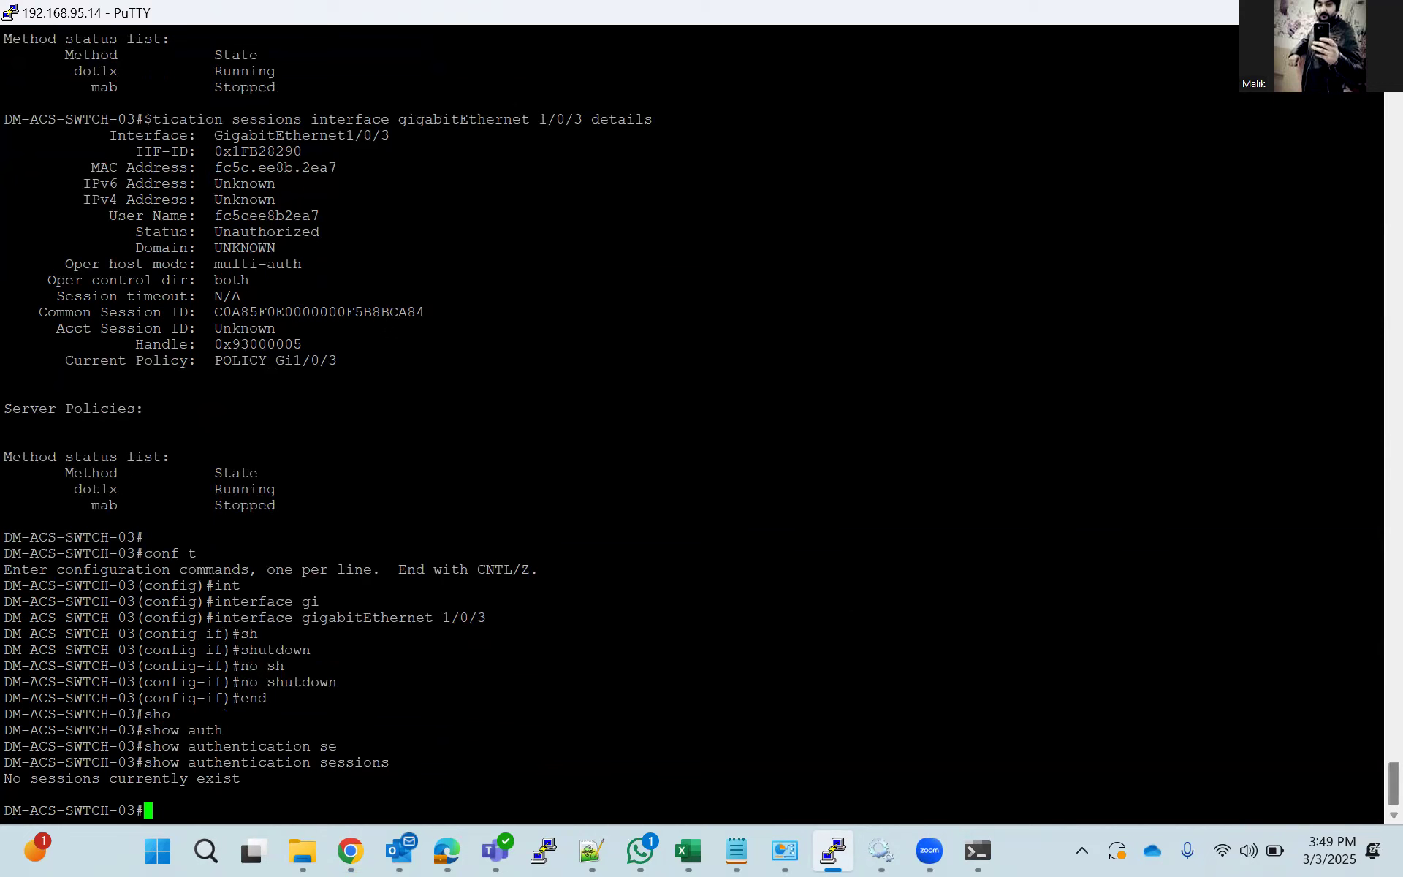
key("Up")
key("Return")
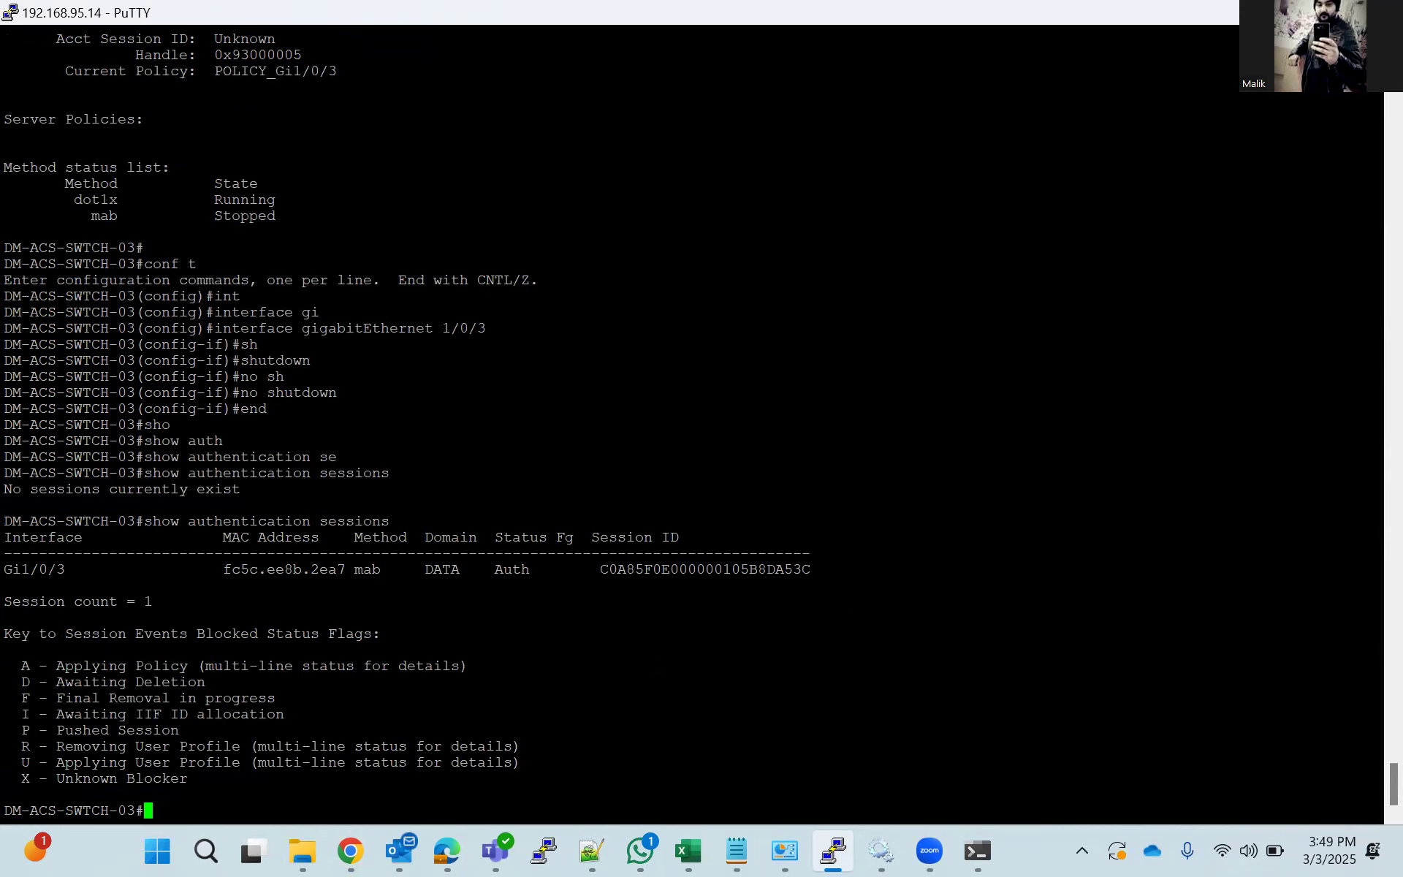
Display the complete output of show authentication sessions interface gigabitEthernet 1/0/3 details for the new session.
key("Up")
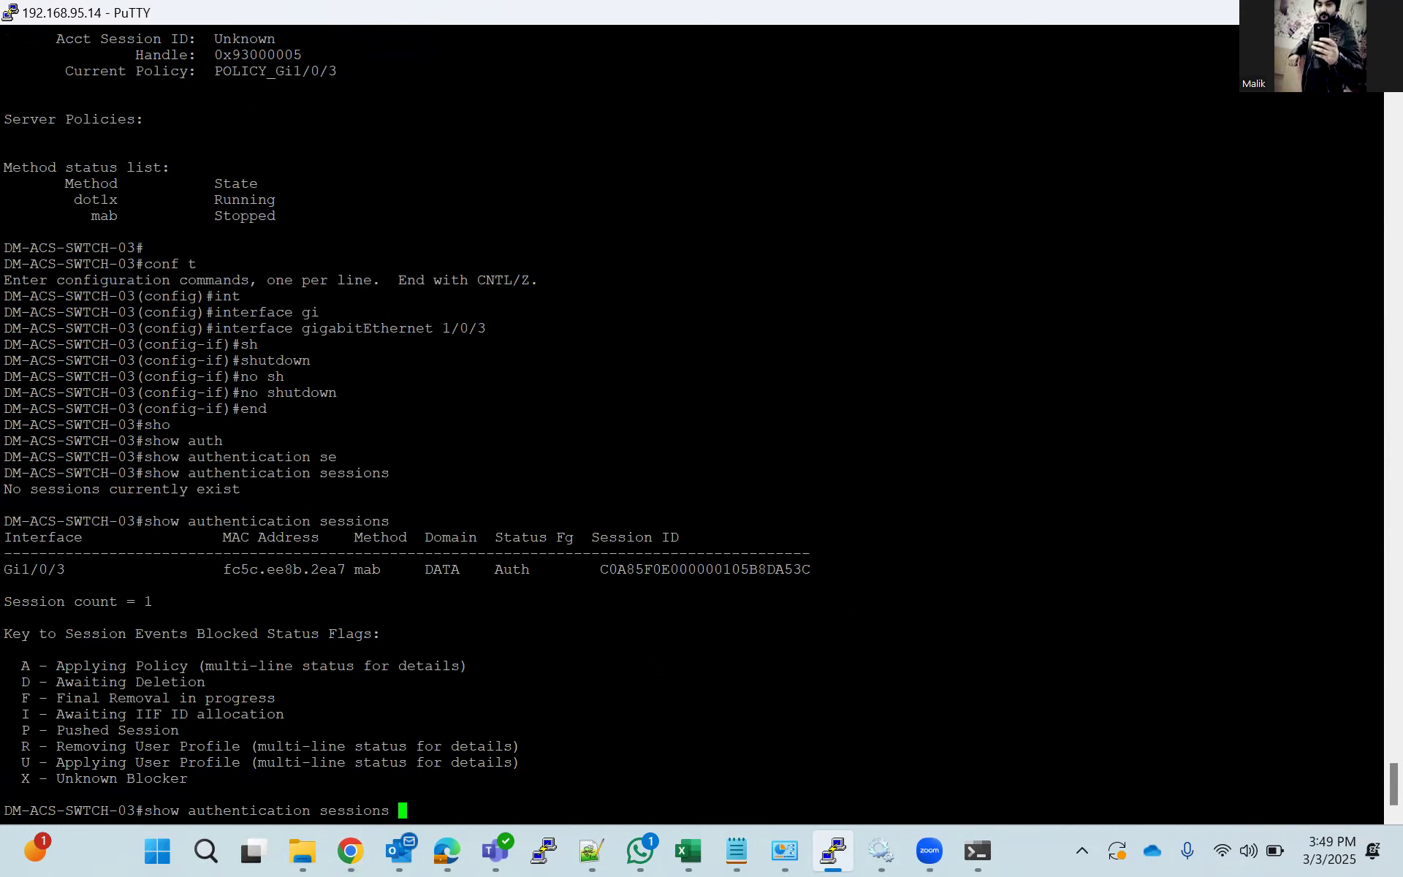
type("int")
key("Tab")
type("gi")
key("Tab")
type("1/0/3")
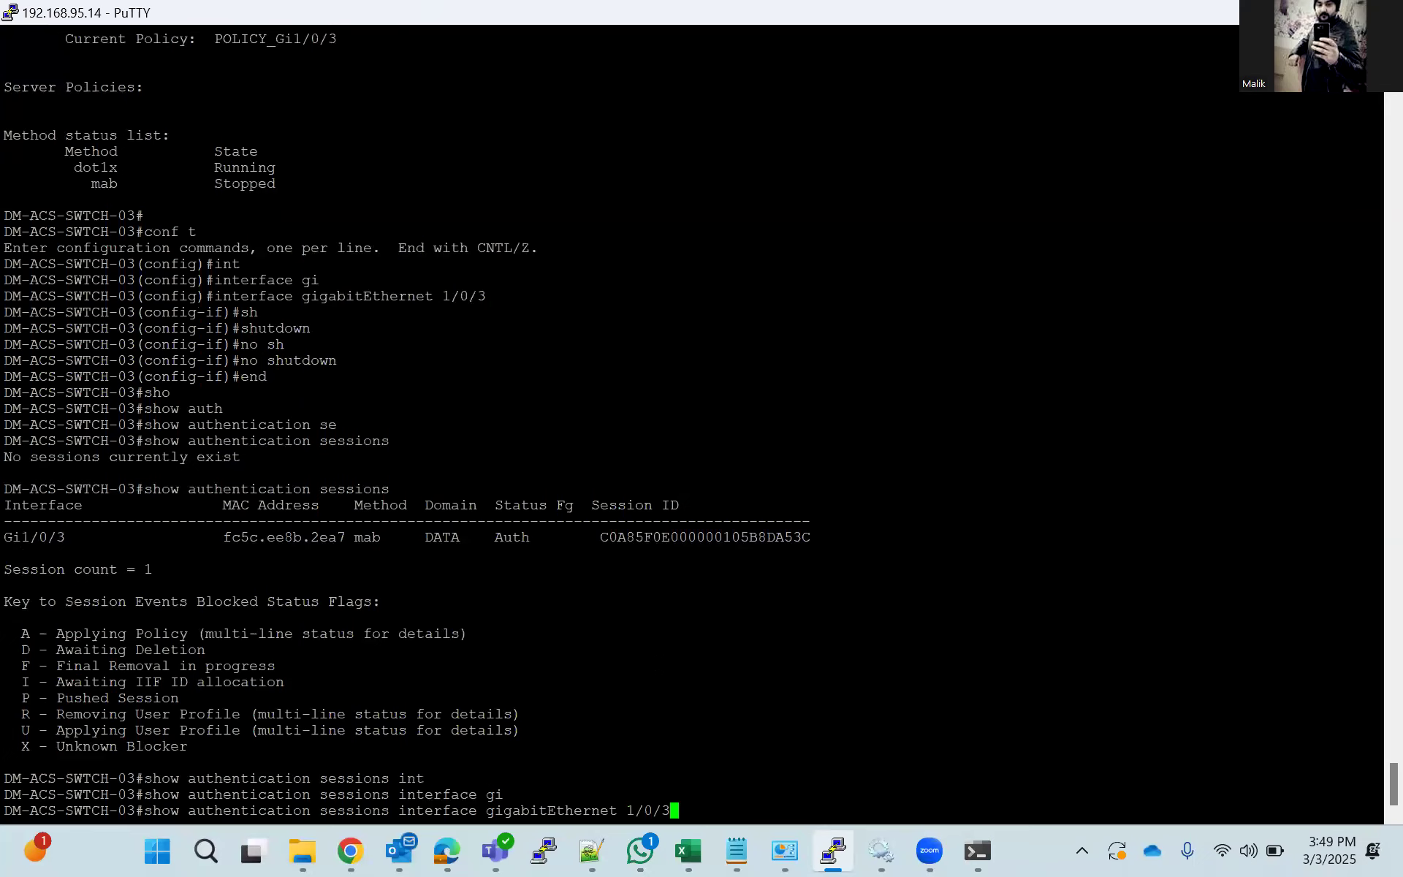
type(" det")
key("Tab")
key("Return")
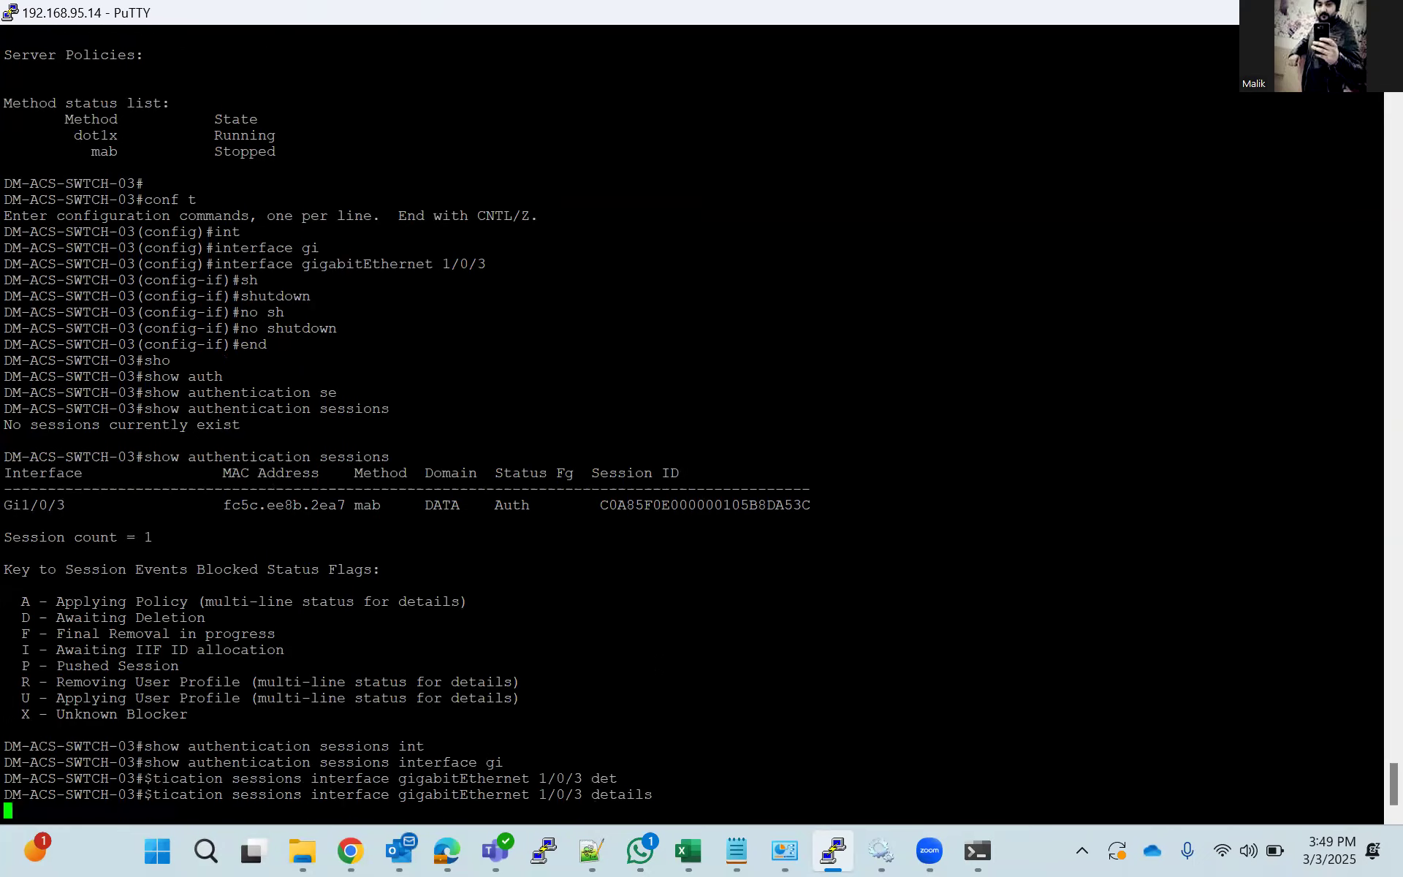
key("space")
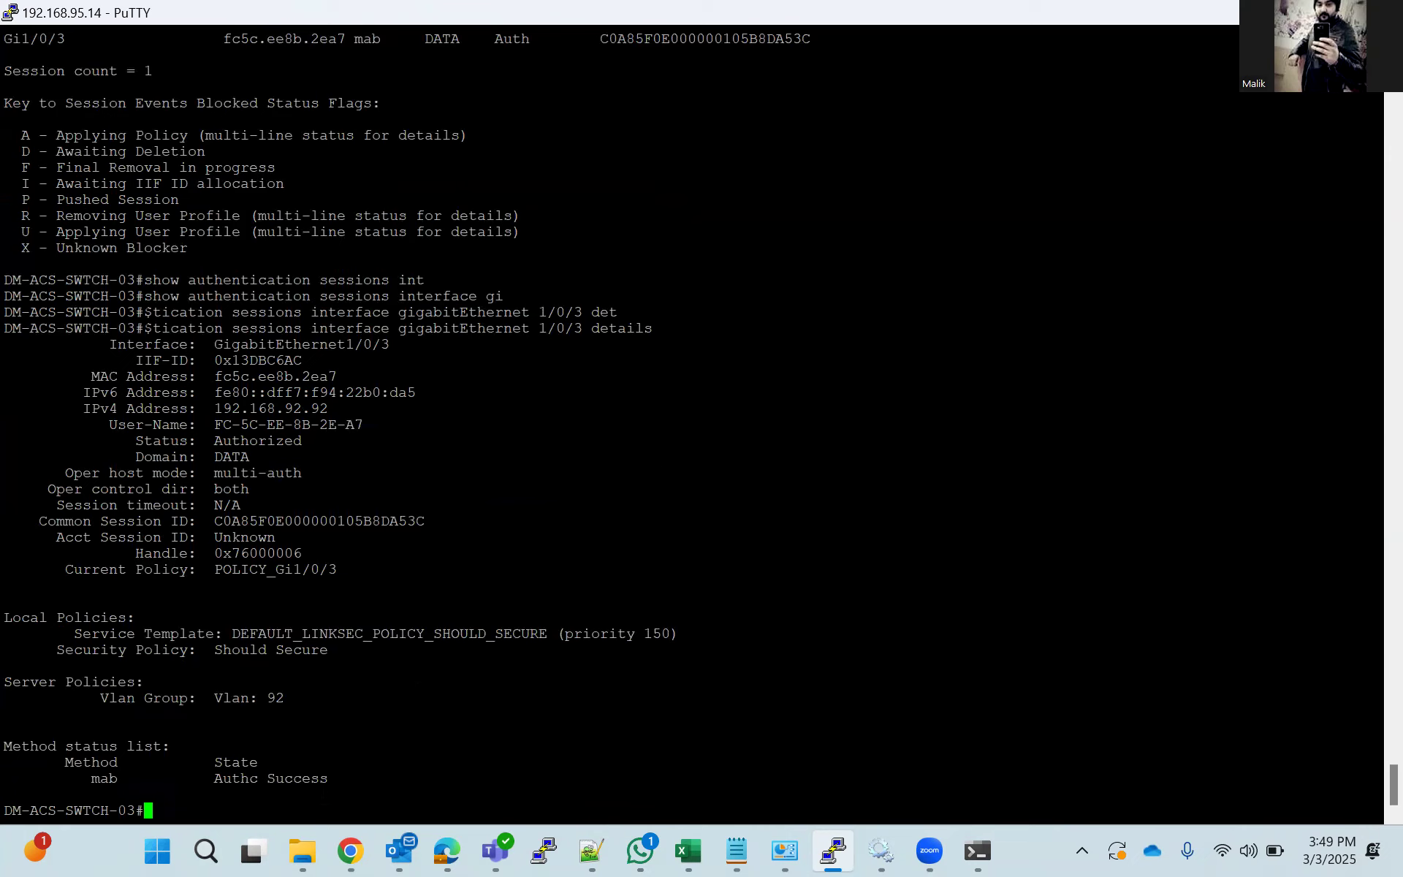
Examine the MAB method state, the server-assigned VLAN group and the endpoint's IPv4 address in the session details.
left_click_drag(1378, 778, 223, 779)
left_click(314, 701)
left_click_drag(315, 700, 85, 700)
left_click(264, 474)
left_click_drag(86, 408, 322, 406)
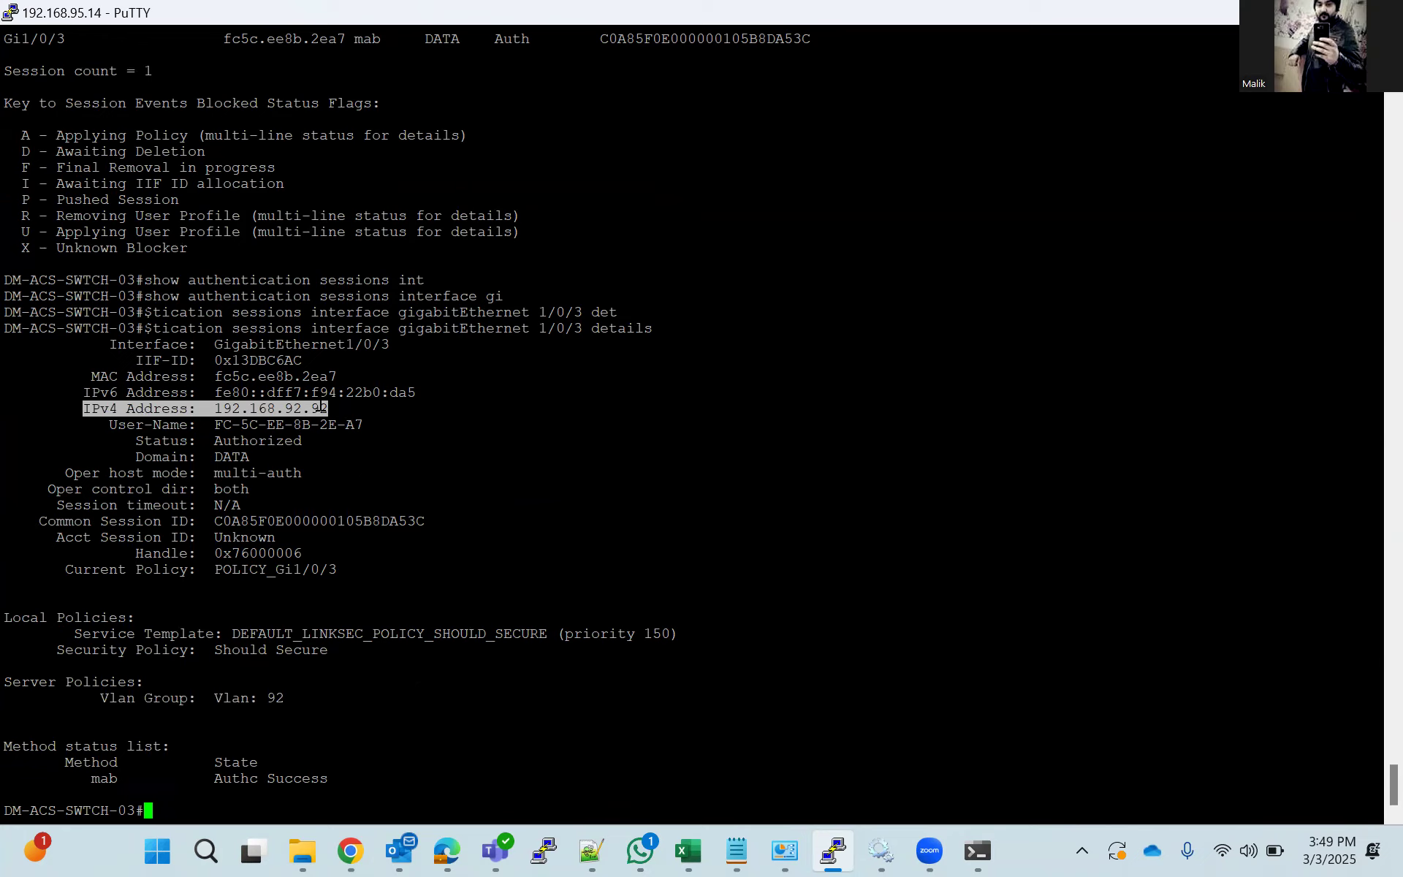
Switch to Command Prompt, ping 192.168.92.1 to test connectivity, and stop the ping.
left_click(987, 852)
key("Up")
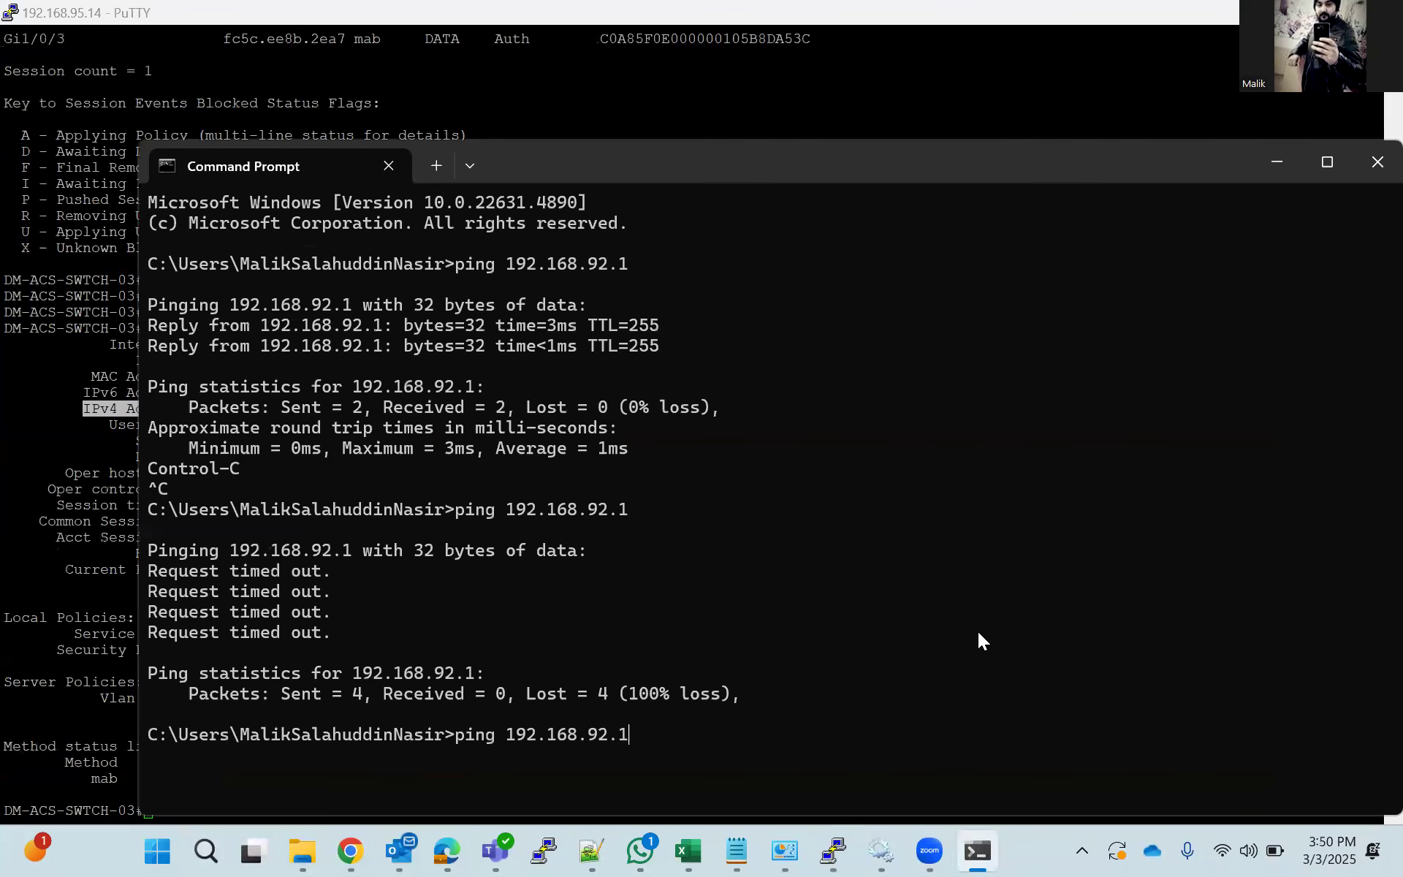
key("Return")
key("ctrl+c")
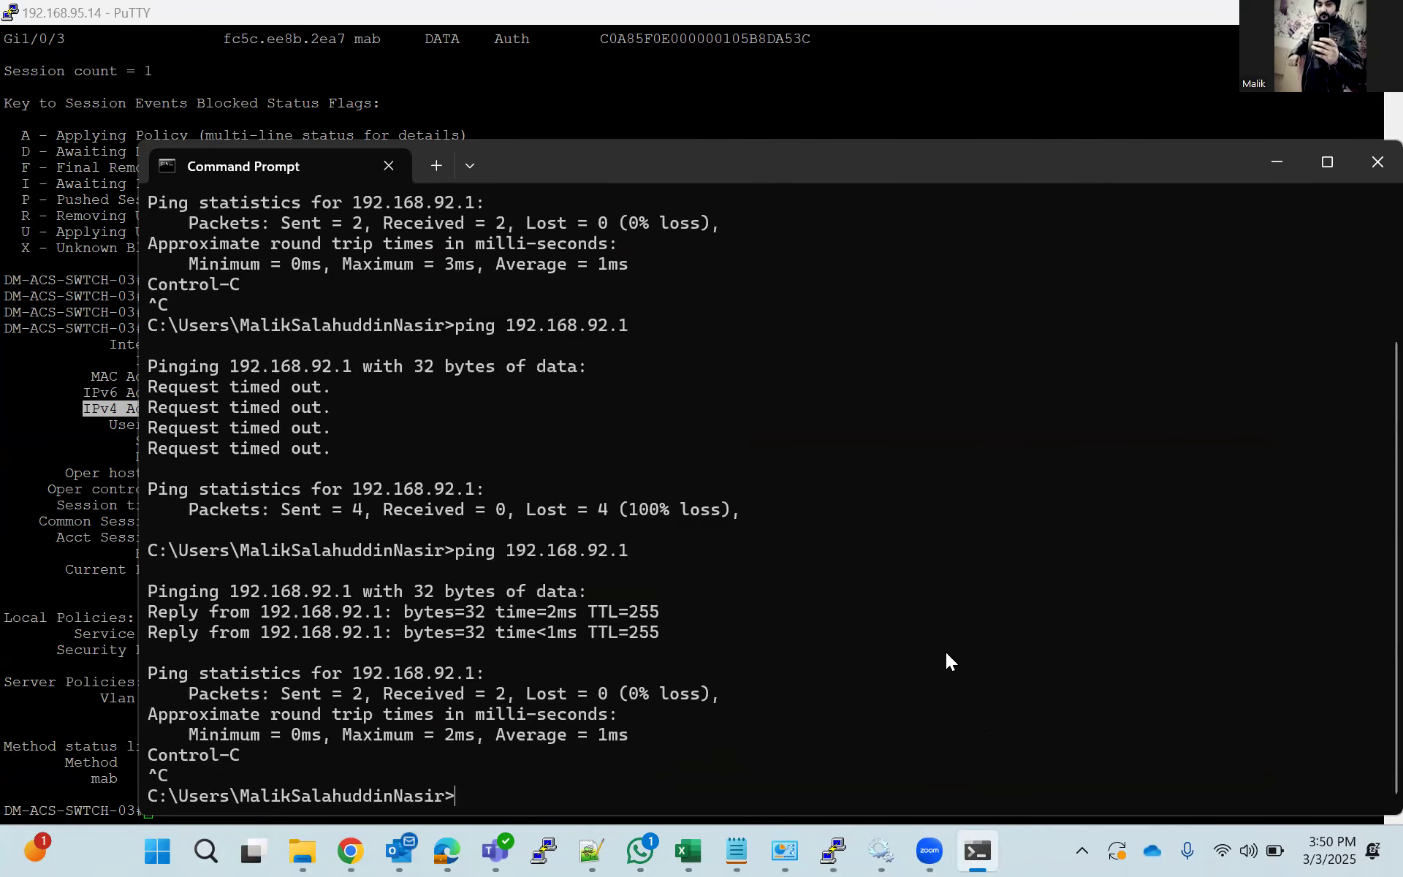
Switch to Network and Sharing Center, inspect the Ethernet connection's status, and close it.
left_click(784, 851)
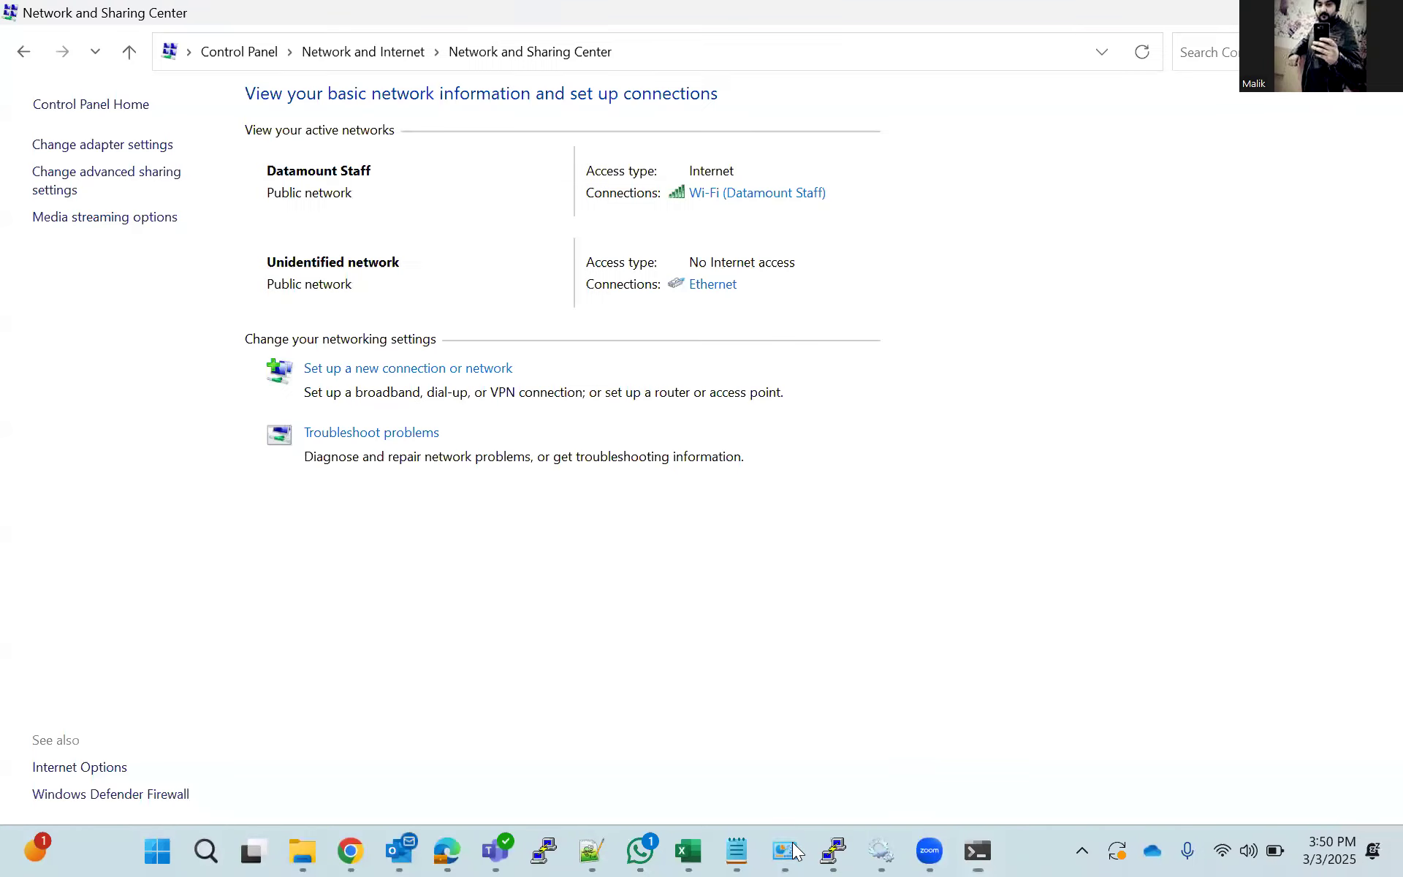
left_click(733, 285)
left_click(583, 414)
left_click(889, 246)
left_click(879, 212)
left_click(1327, 12)
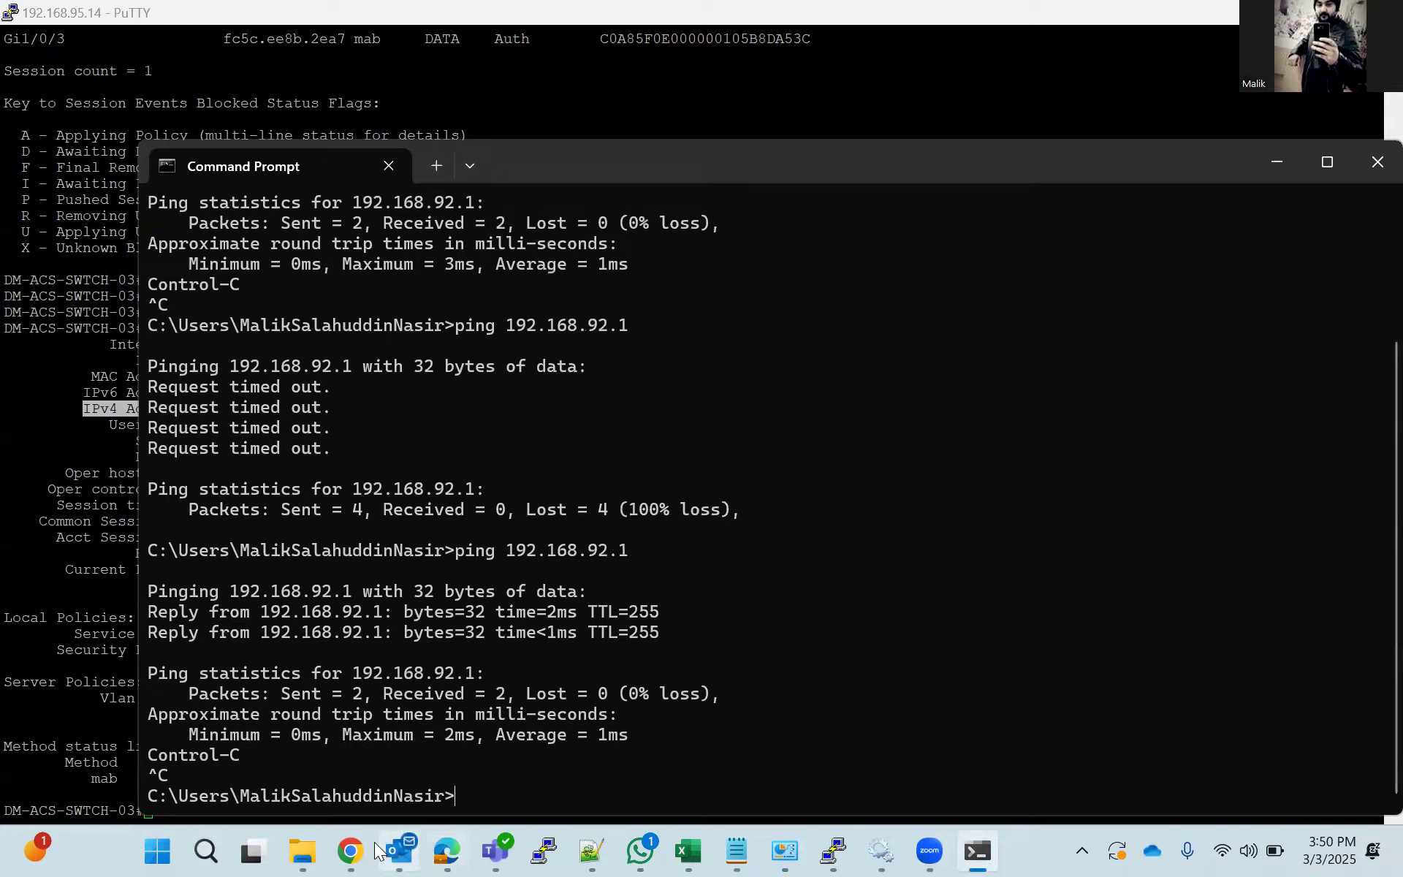
Switch to Cisco ISE in Chrome and open the dot1x_Dacl downloadable ACL in the authorization policy elements.
left_click(350, 850)
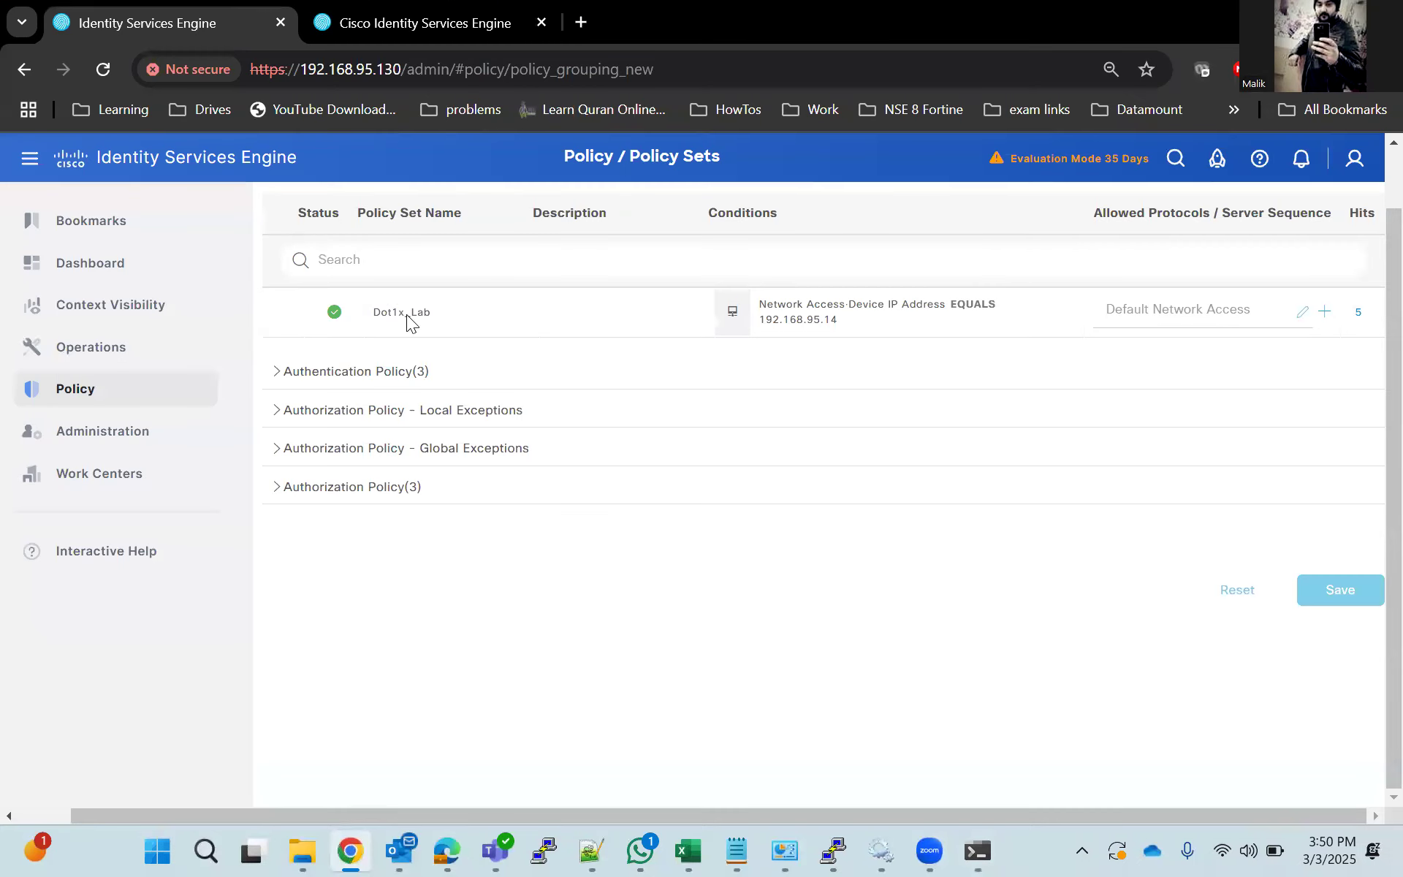
mouse_move(119, 395)
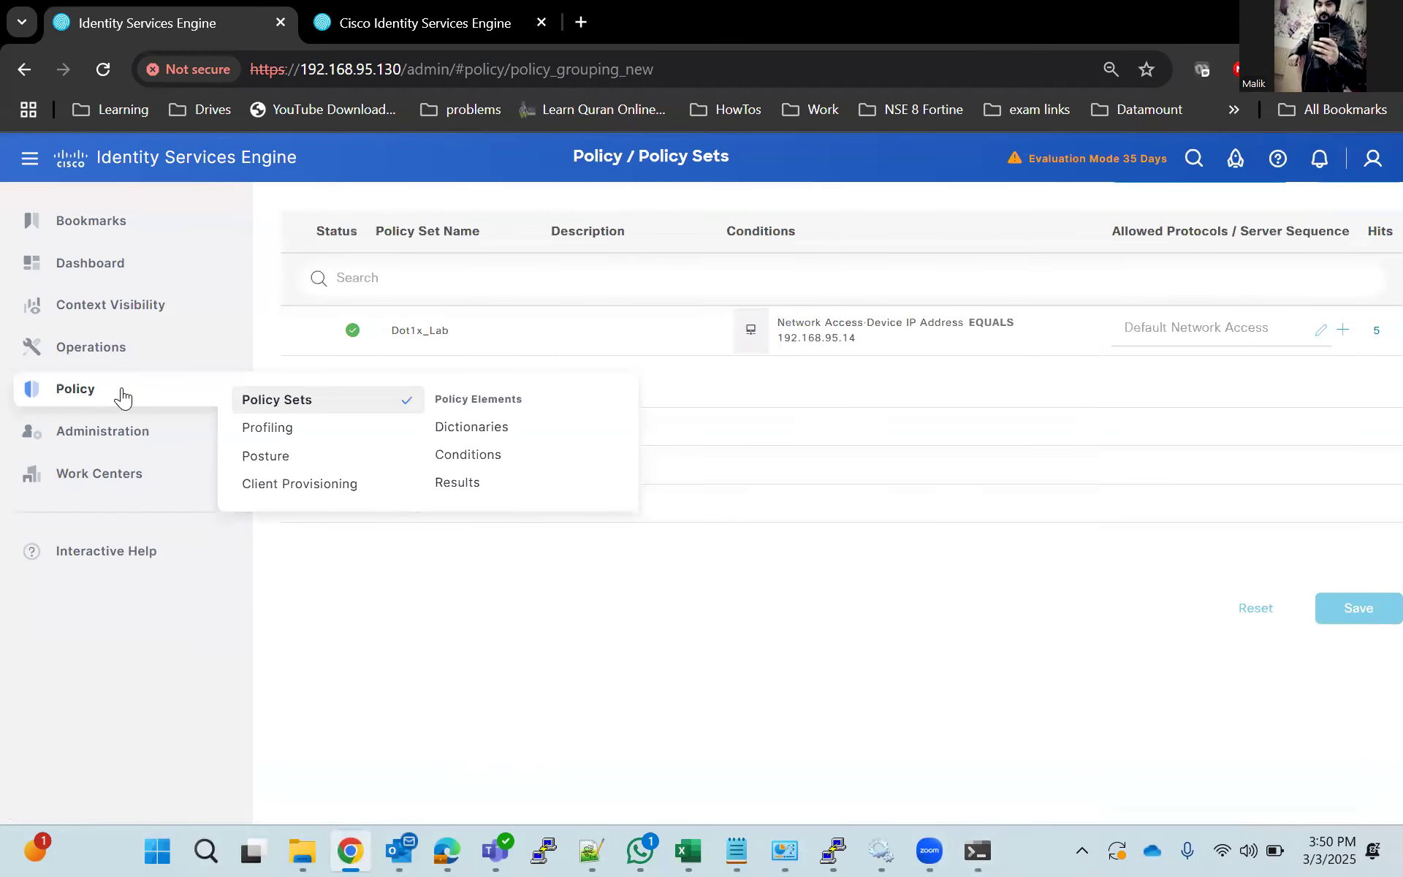
left_click(466, 484)
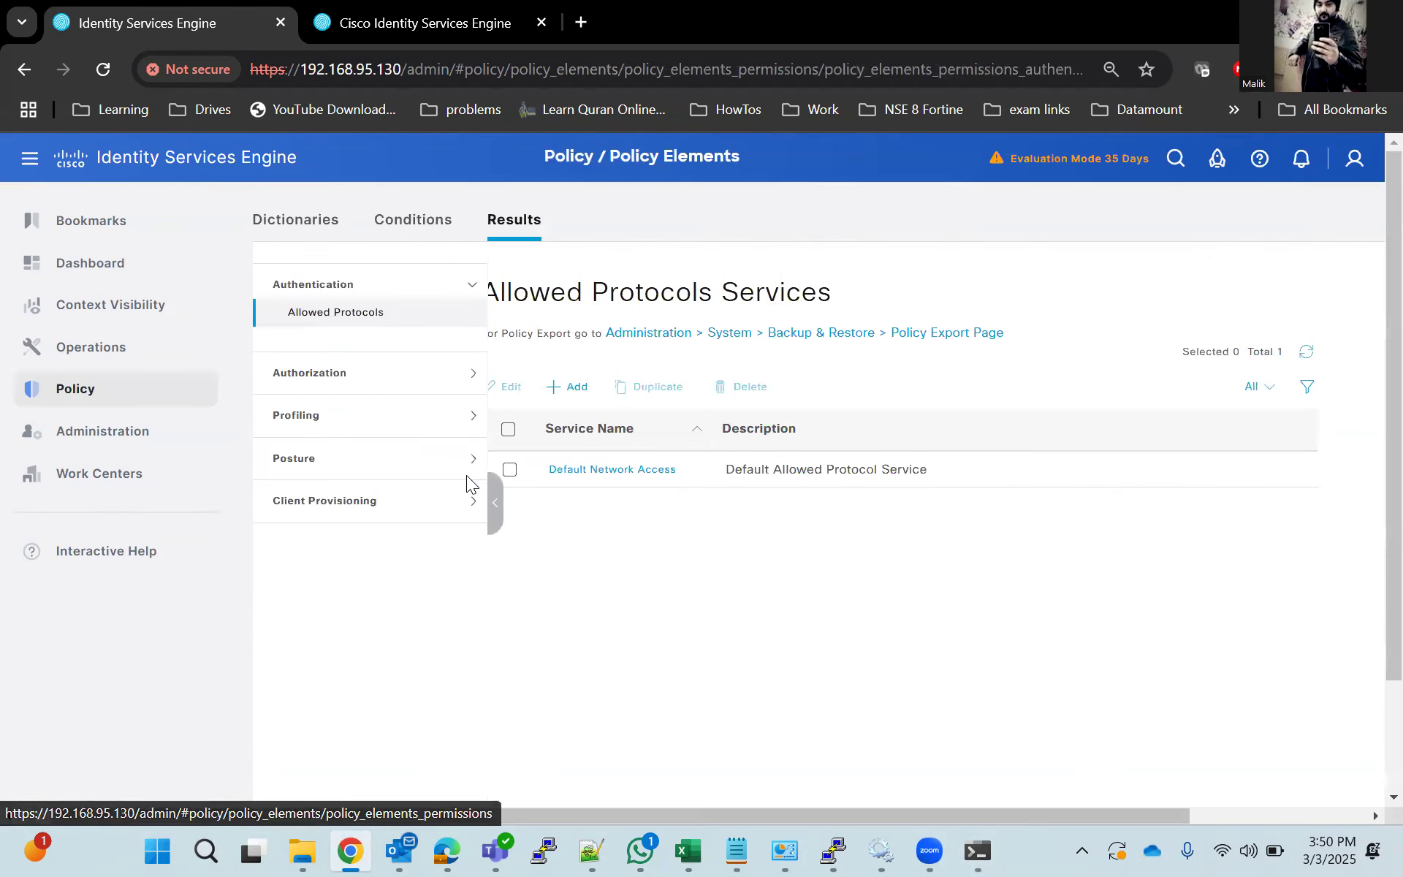
left_click(331, 376)
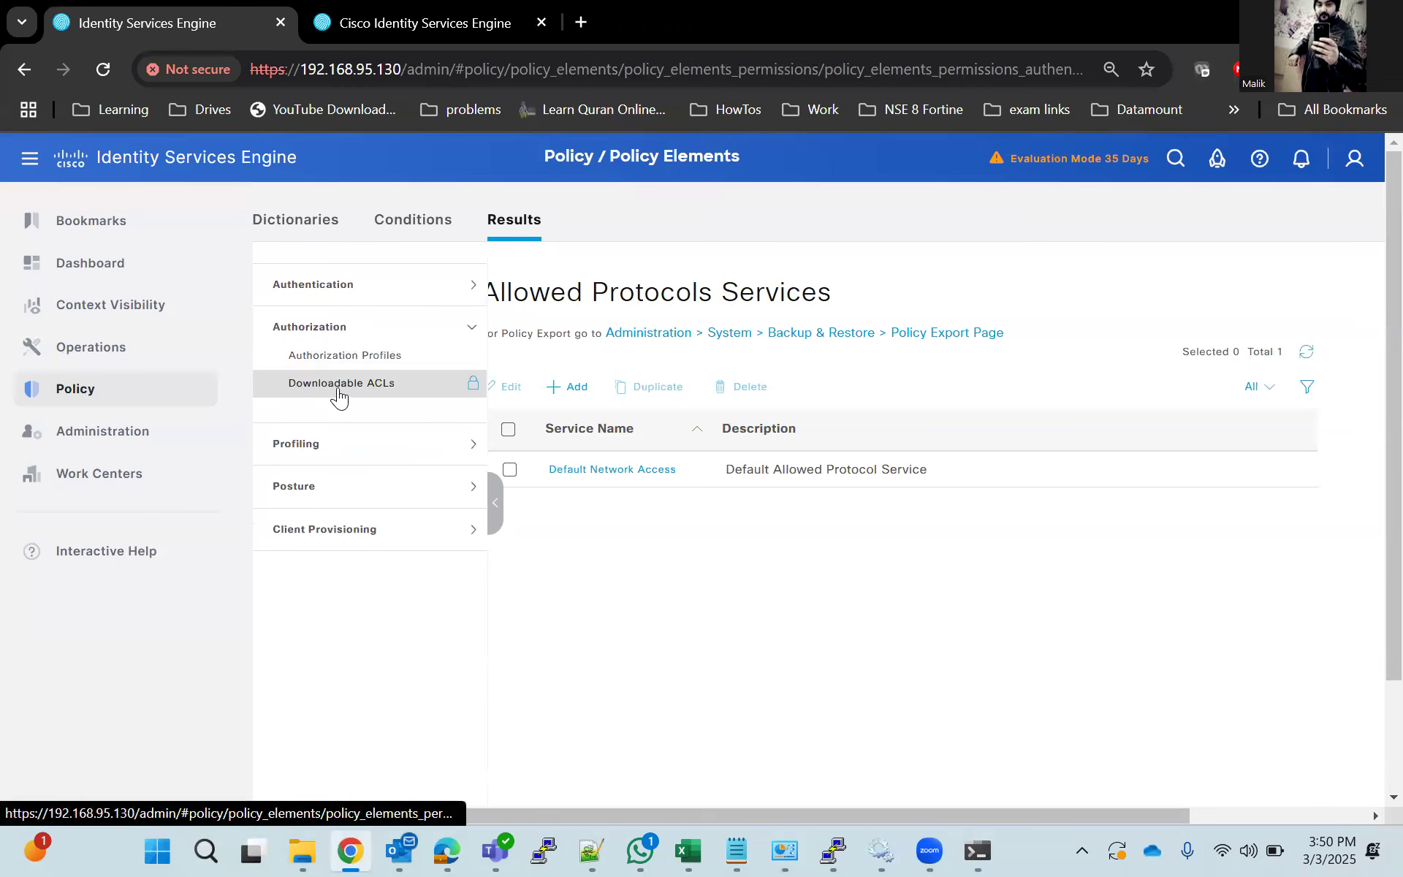
left_click(338, 383)
scroll(635, 599, "down", 2)
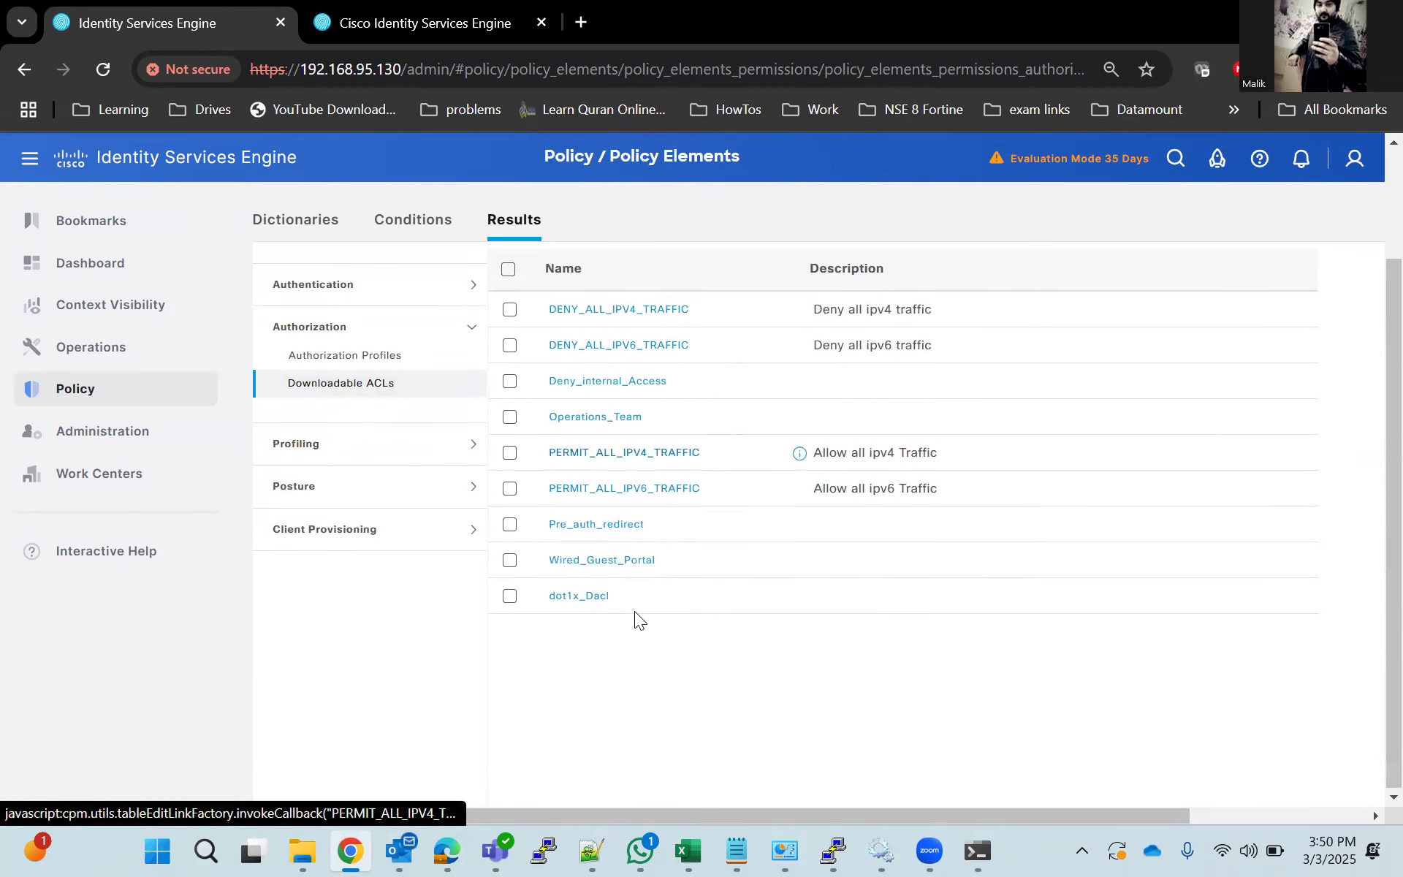
left_click(589, 601)
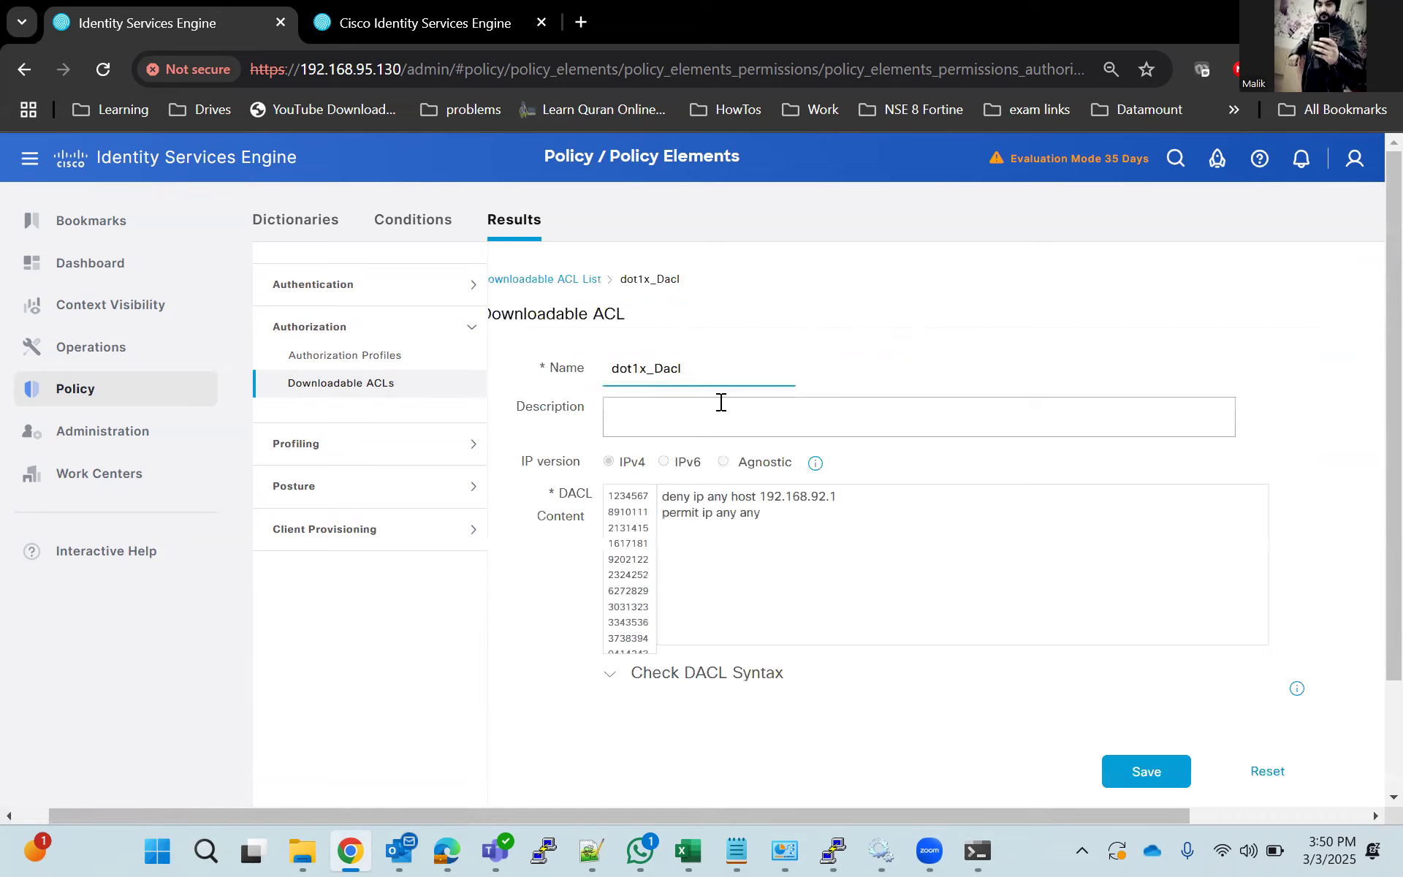
Return to the downloadable ACL list and create a duplicate of dot1x_Dacl.
left_click(1242, 769)
left_click(764, 330)
left_click(367, 382)
left_click(722, 347)
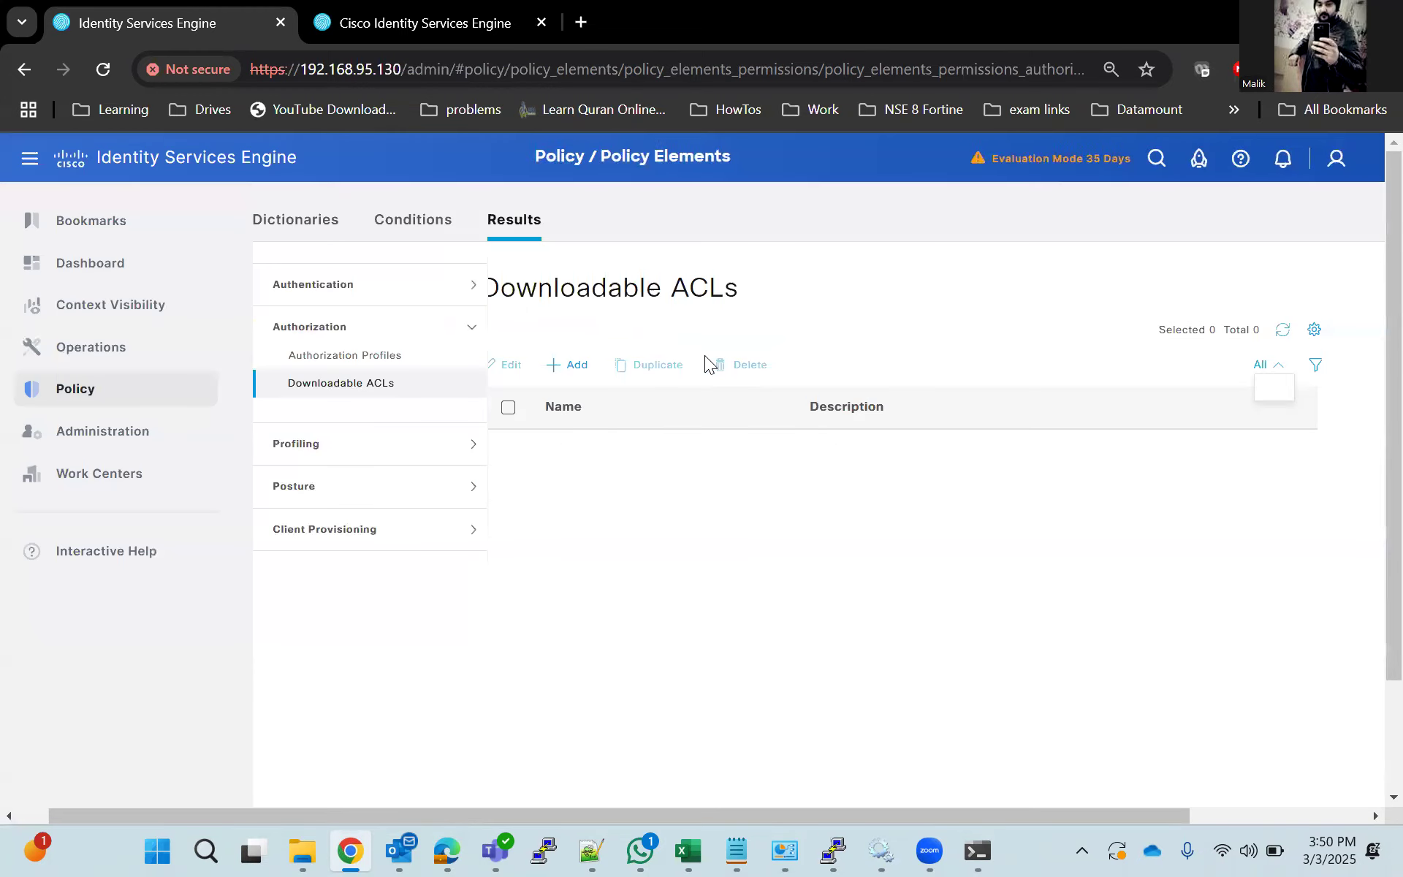
left_click(510, 626)
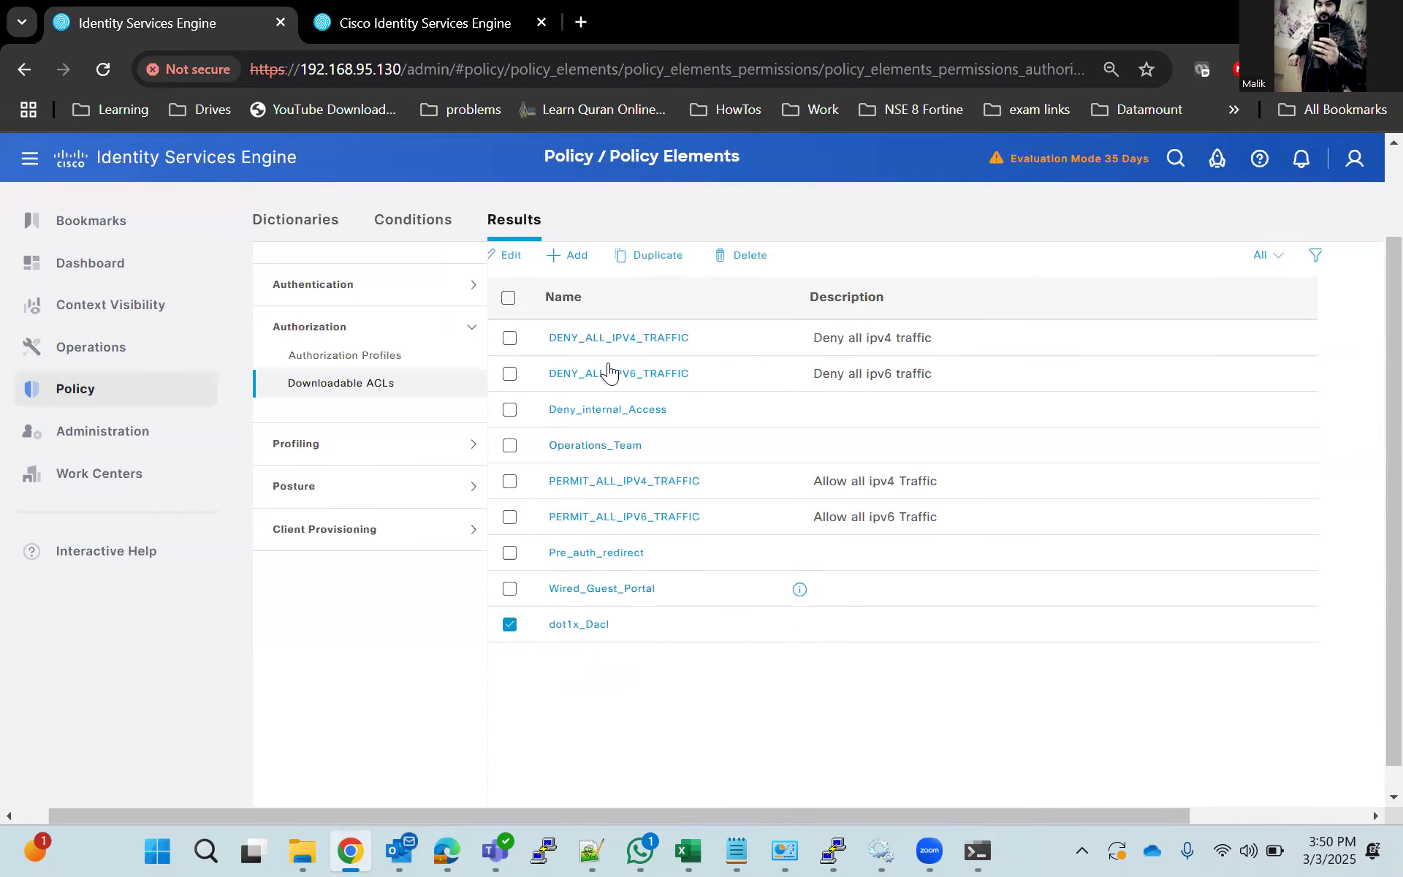
left_click(649, 258)
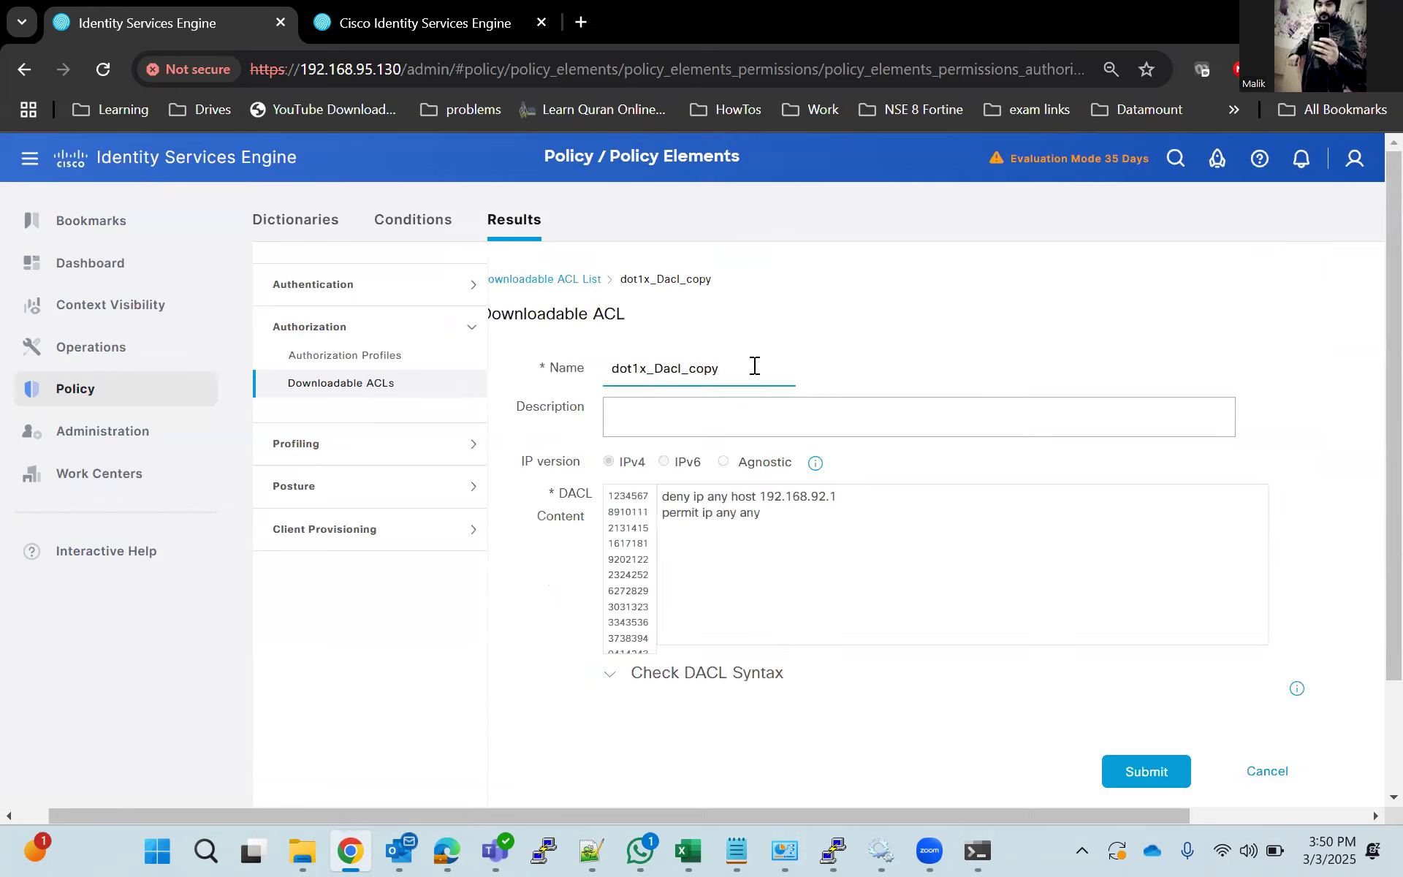
Name the duplicated downloadable ACL MAB_Dacl and submit it.
key("BackSpace")
key("BackSpace")
key("BackSpace")
key("BackSpace")
key("BackSpace")
key("BackSpace")
key("BackSpace")
key("BackSpace")
type("MAB")
left_click(1149, 771)
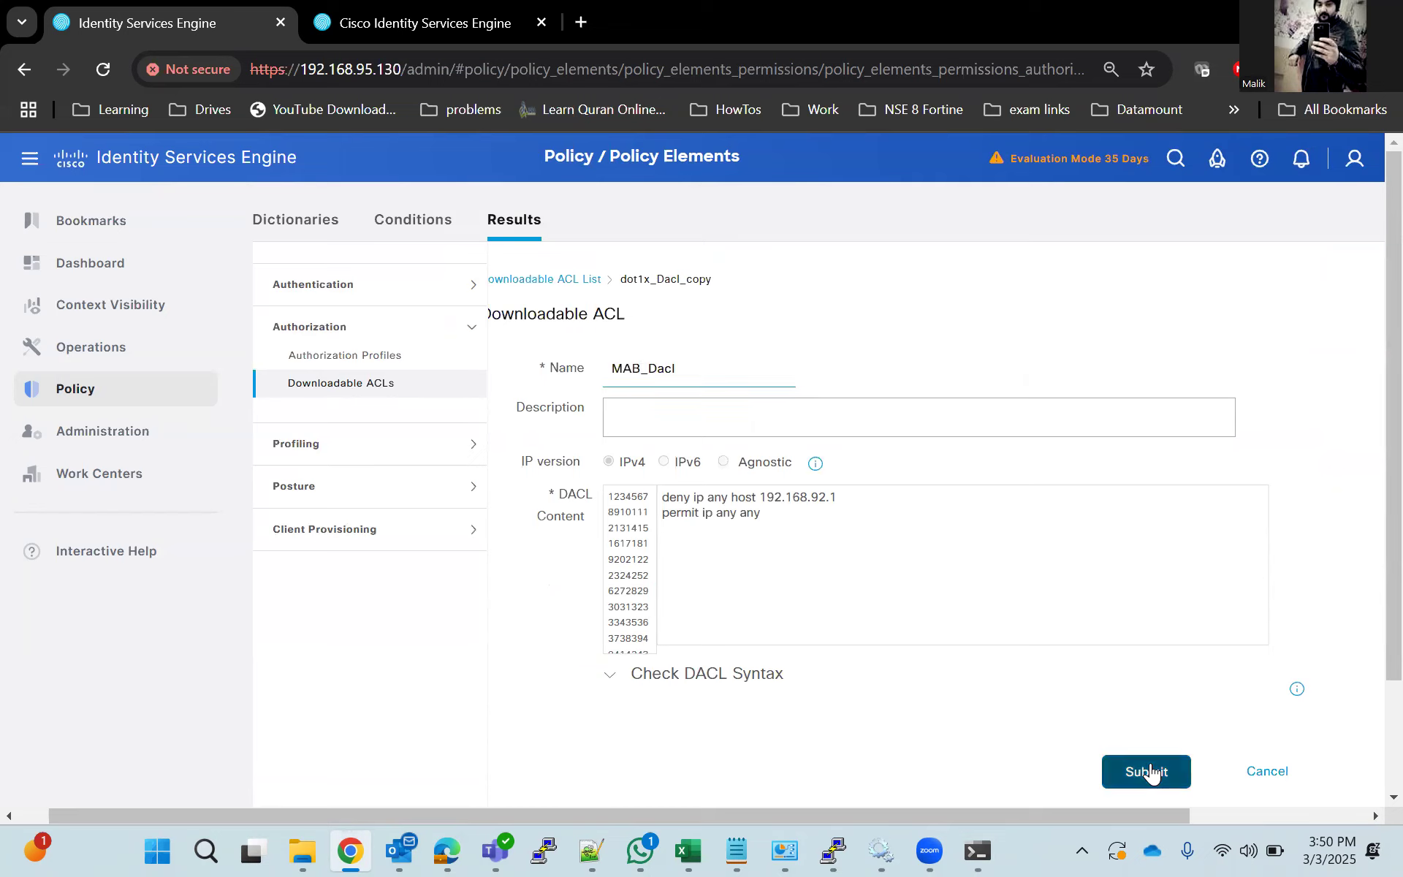
Open the Mab_Lab authorization profile and enable DACL Name among its common tasks.
left_click(380, 366)
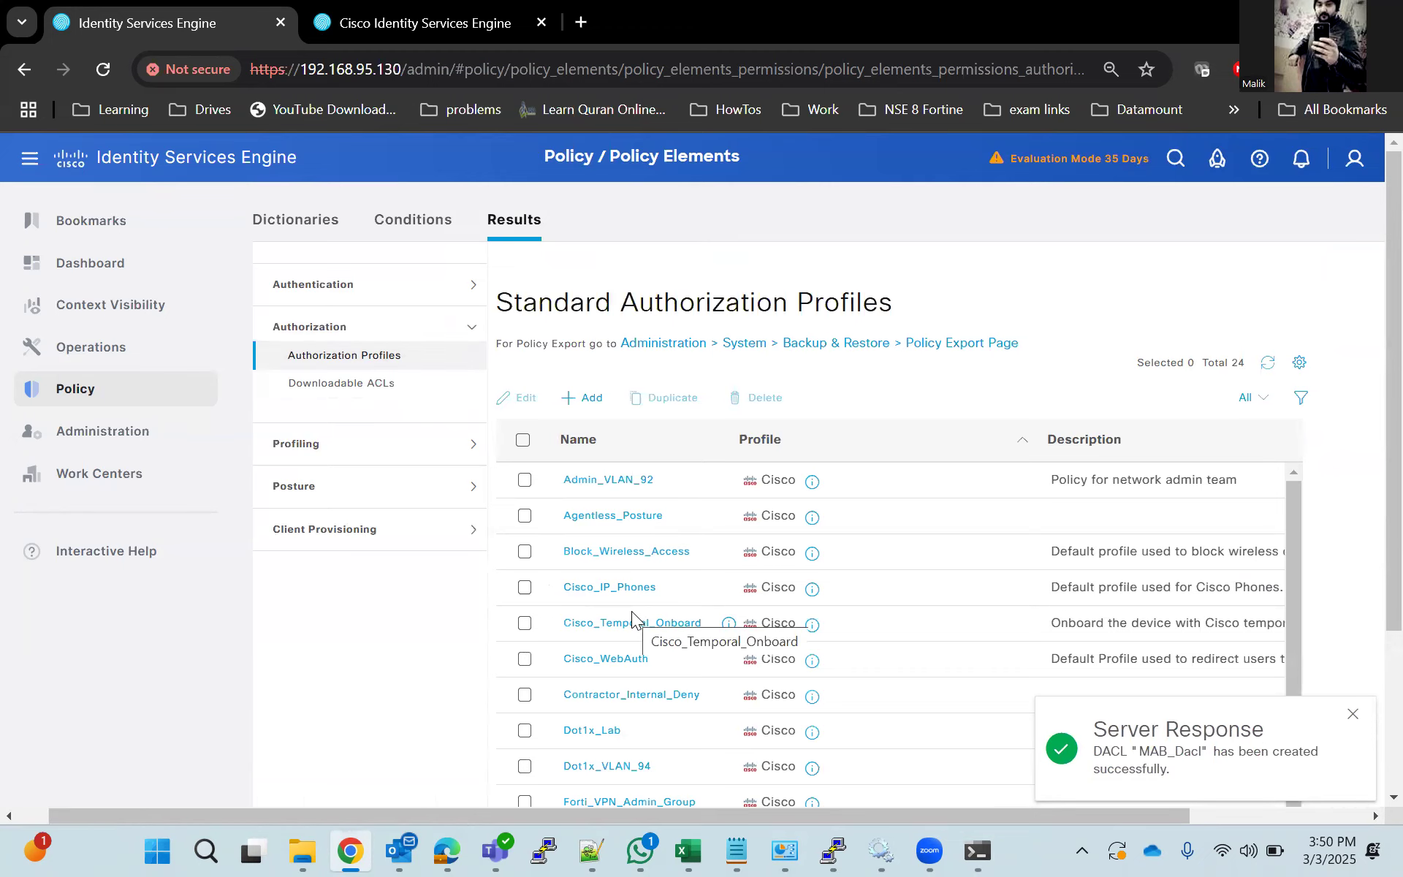
scroll(632, 611, "down", 5)
left_click(587, 621)
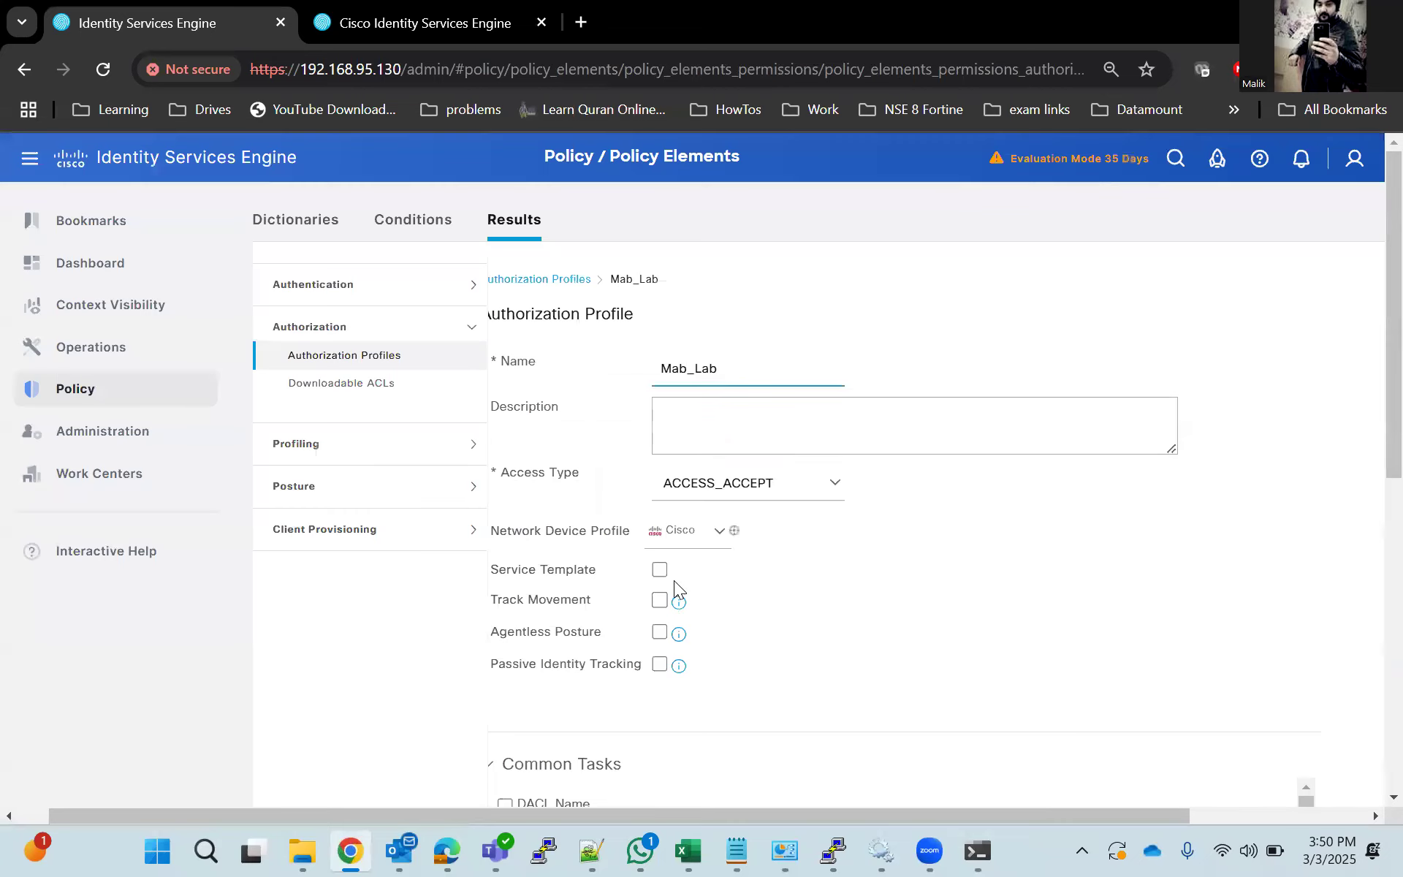
scroll(790, 682, "down", 5)
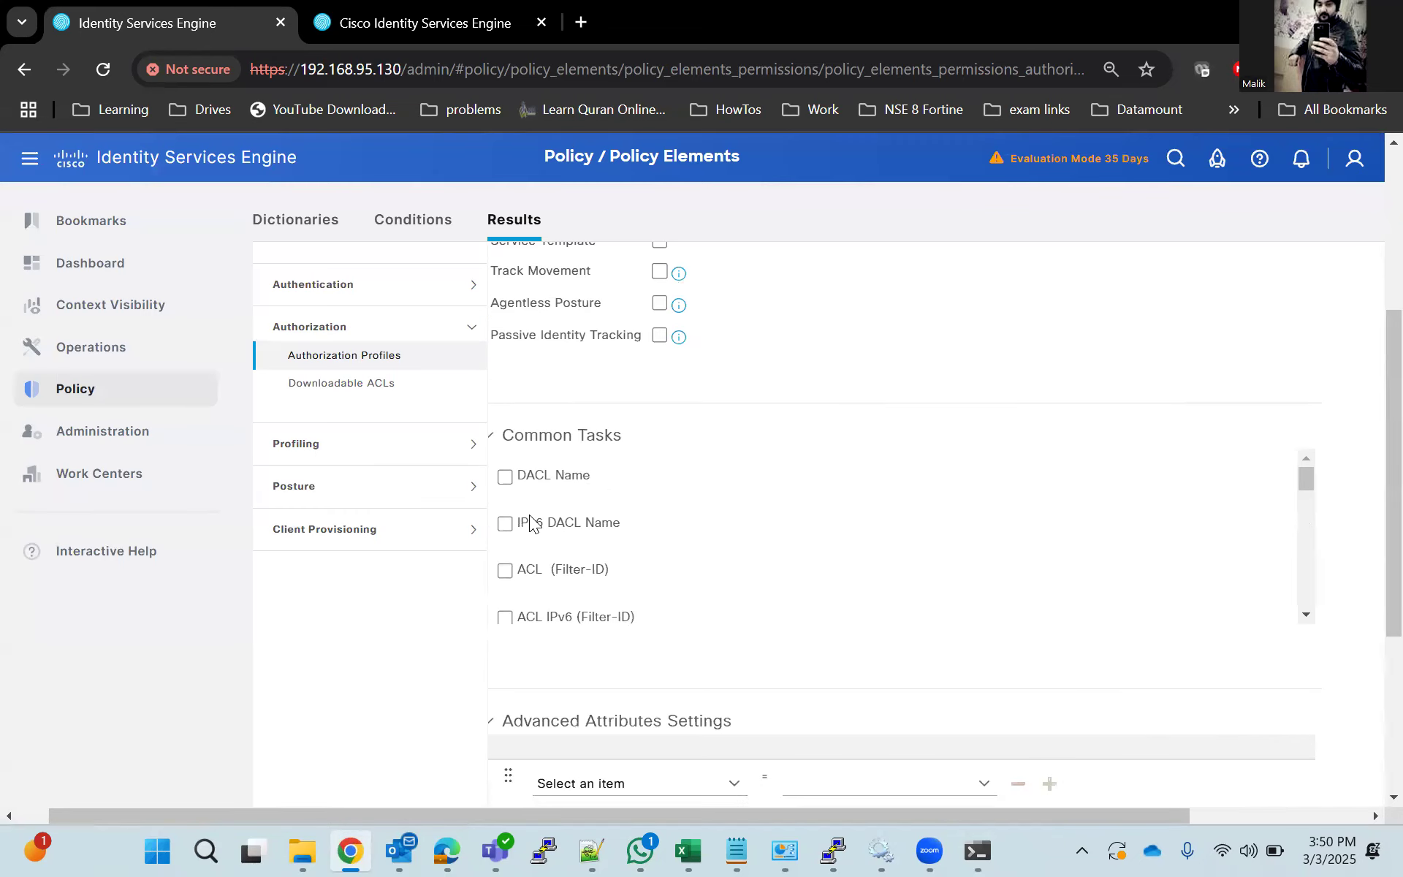
left_click(505, 478)
Assign MAB_Dacl as the DACL of the Mab_Lab profile and save the profile.
left_click(960, 484)
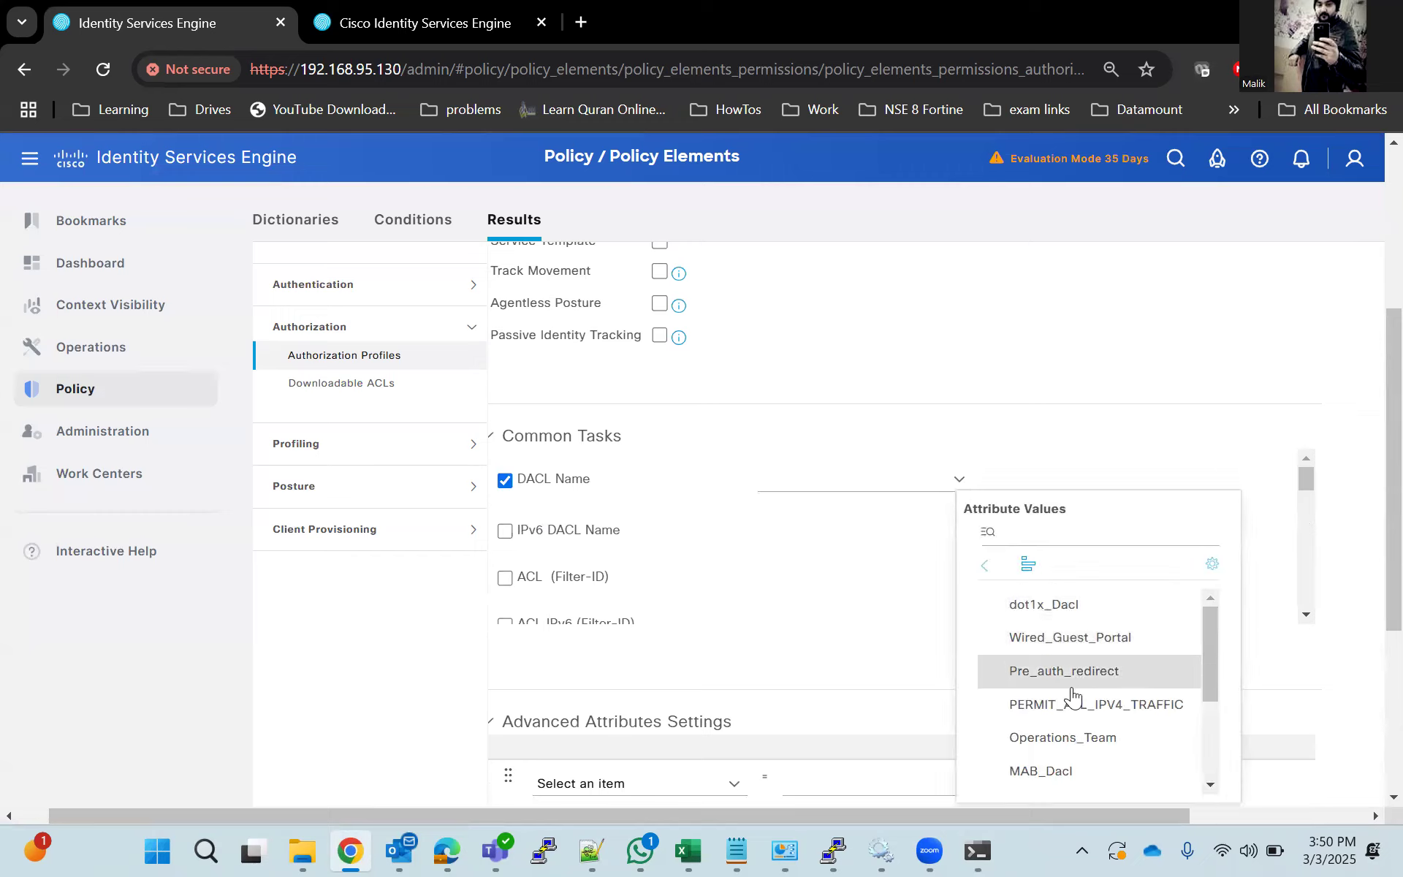
left_click(1069, 738)
left_click(955, 484)
scroll(1081, 752, "down", 3)
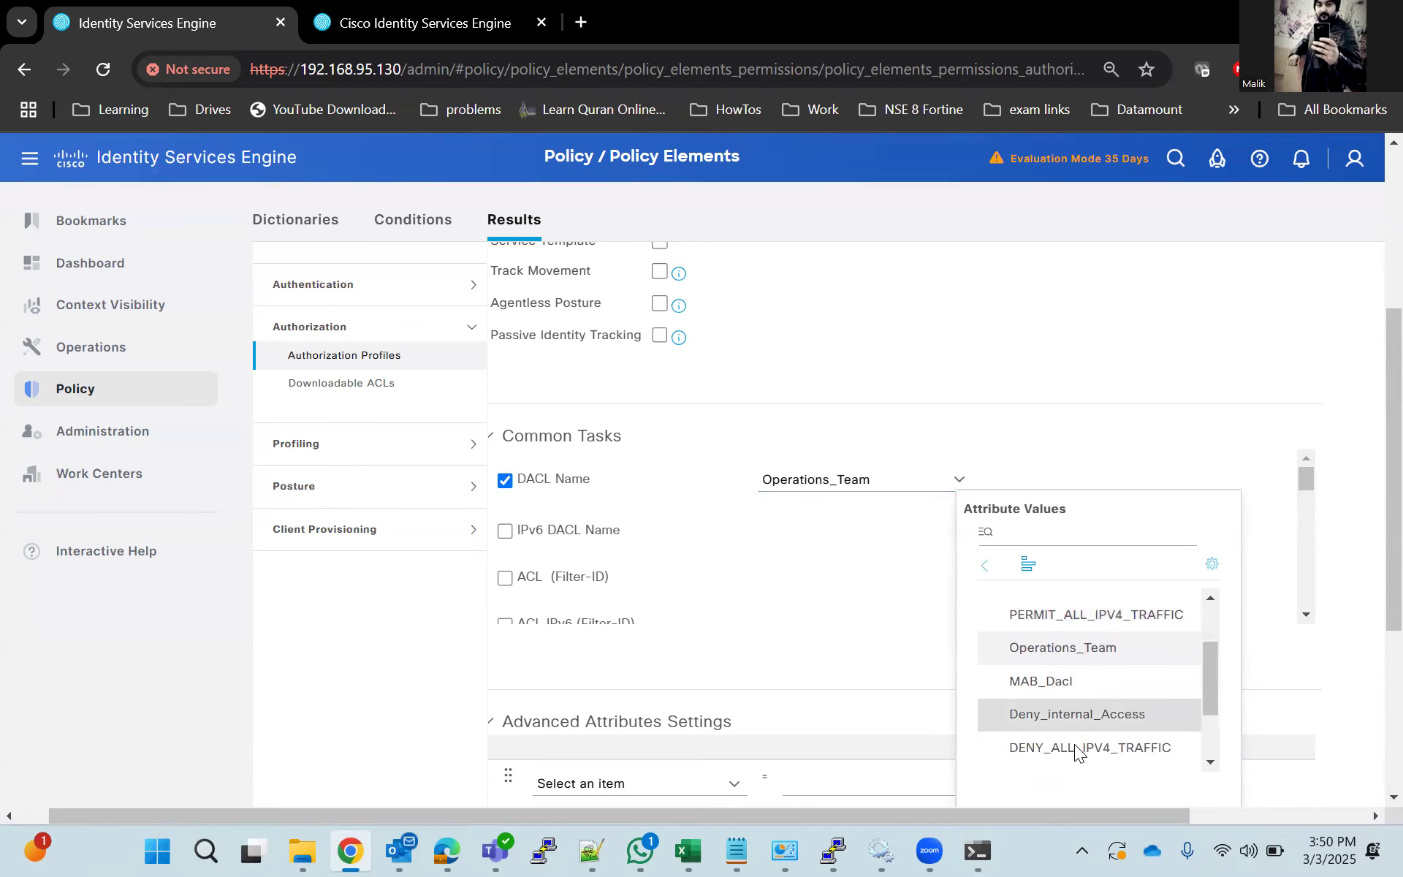
left_click(1065, 665)
scroll(1142, 419, "down", 5)
left_click(1147, 791)
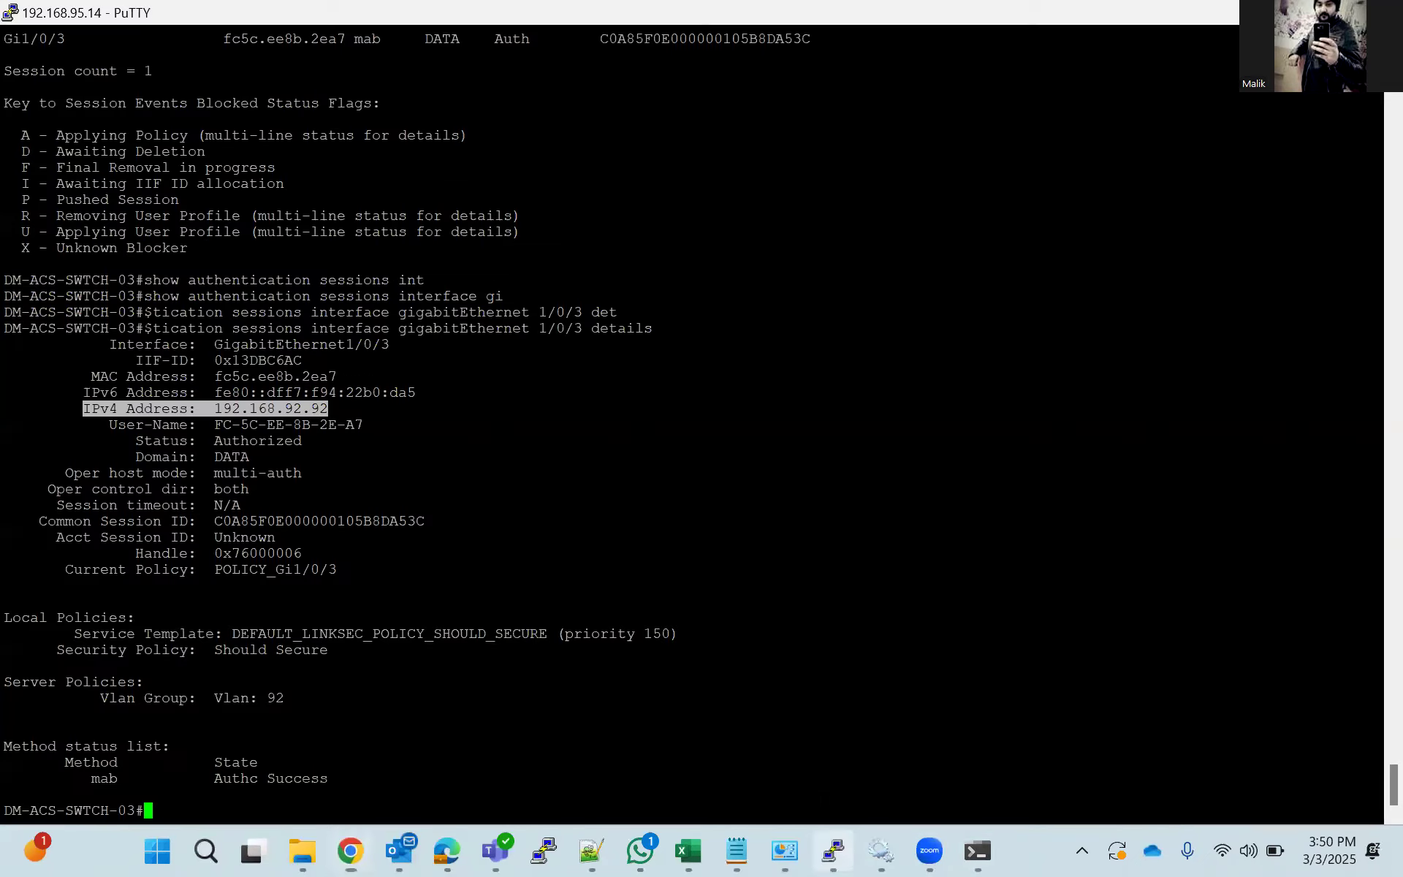
Switch to the PuTTY switch session and enter configuration mode for interface gigabitEthernet 1/0/3.
left_click(833, 850)
type("conf t")
key("Return")
type("interface g")
key("Tab")
type("gi")
key("Tab")
type("1/0/3")
key("Return")
Shut down the interface, bring it back up with no shutdown, and end configuration mode.
type("shutdown")
key("Tab")
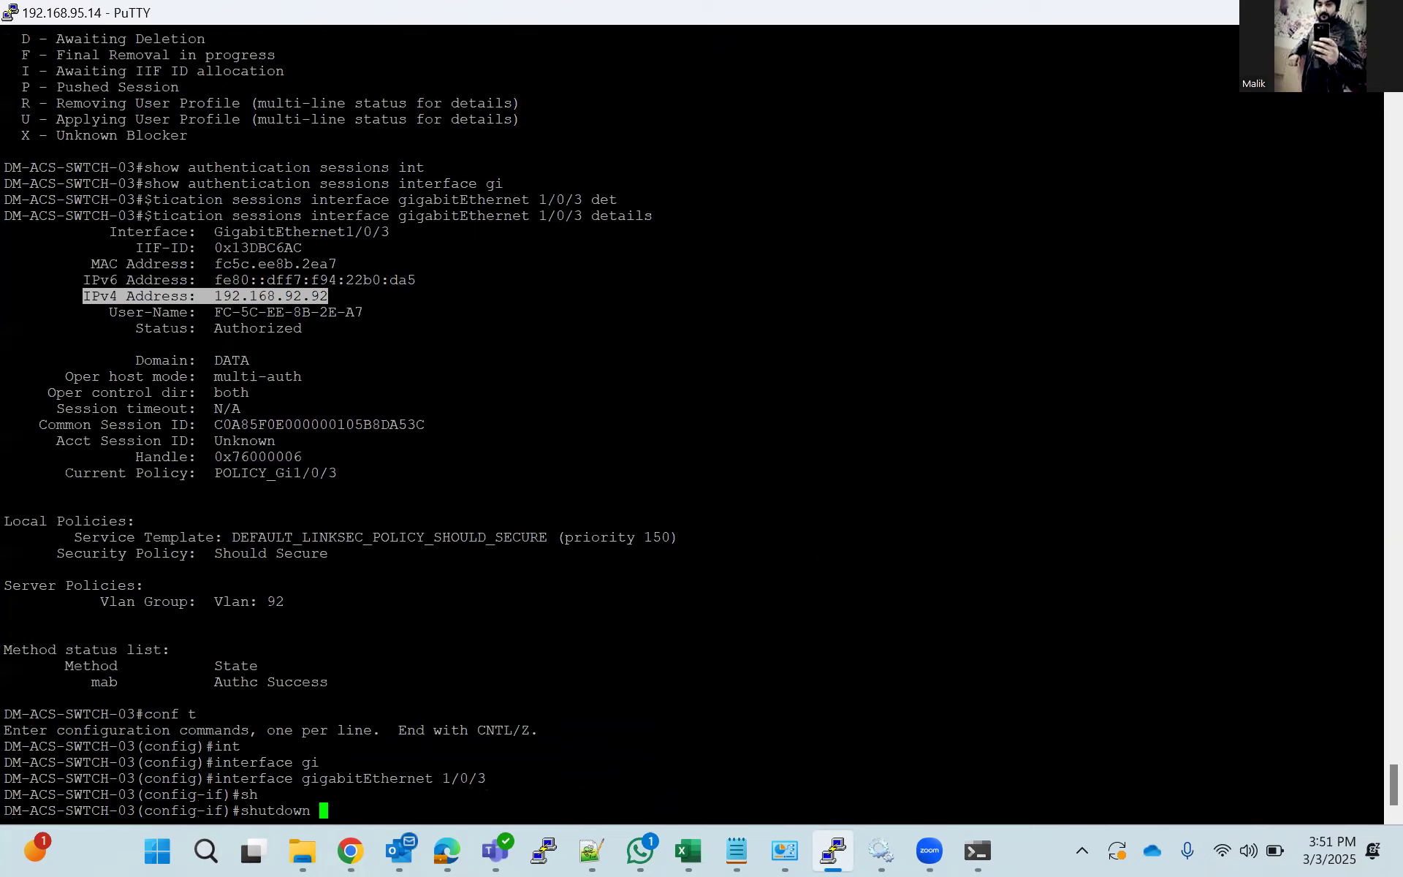
key("Return")
type("no sh")
key("Tab")
key("Return")
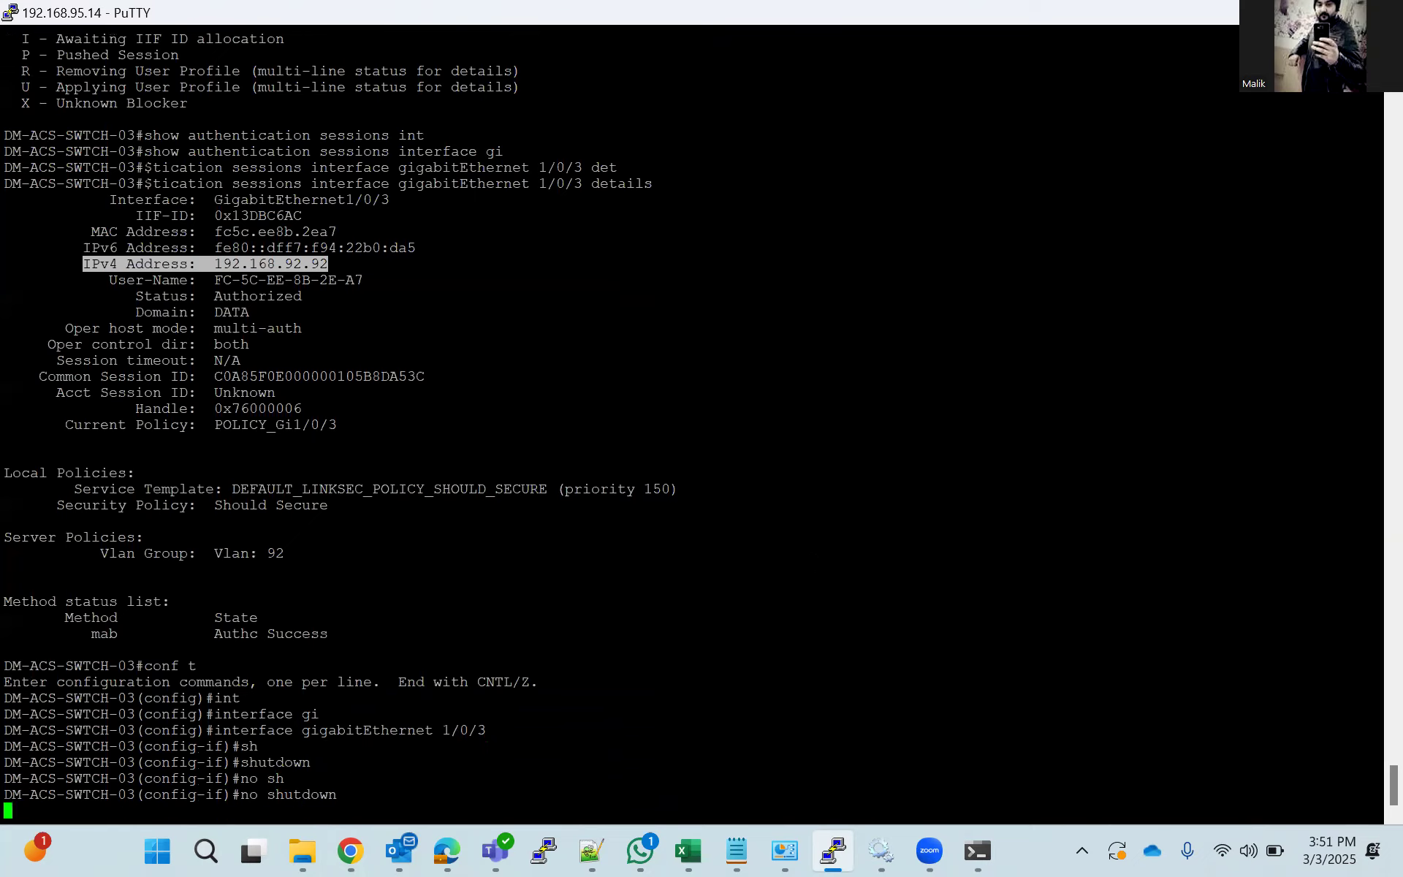
type("end")
key("Return")
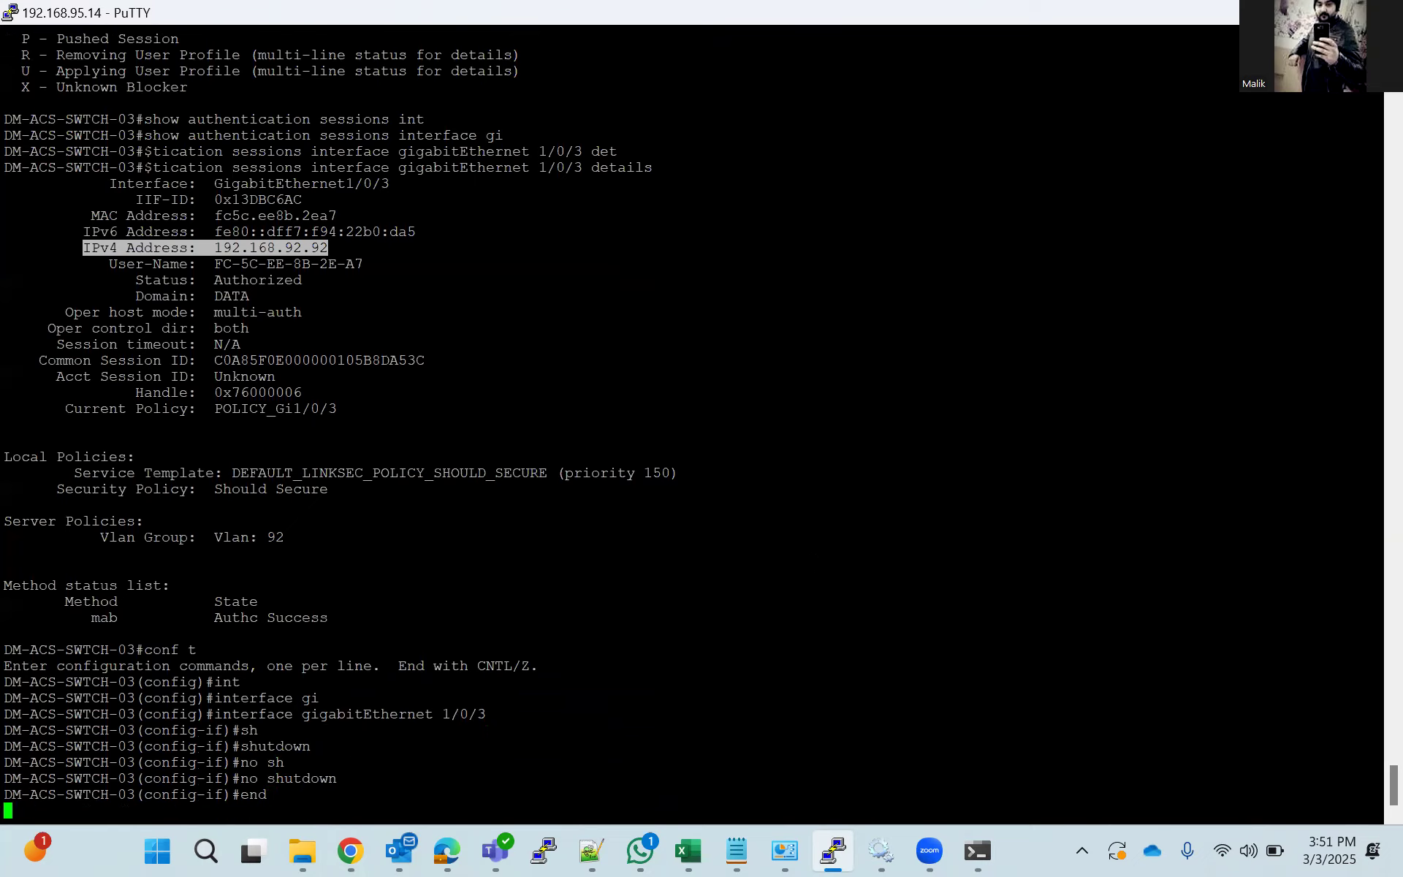
List the switch's current sessions by rerunning show authentication sessions.
key("Up")
key("Up")
Run show authentication sessions interface gigabitEthernet 1/0/3 details twice to check the server policies for the DACL.
key("Up")
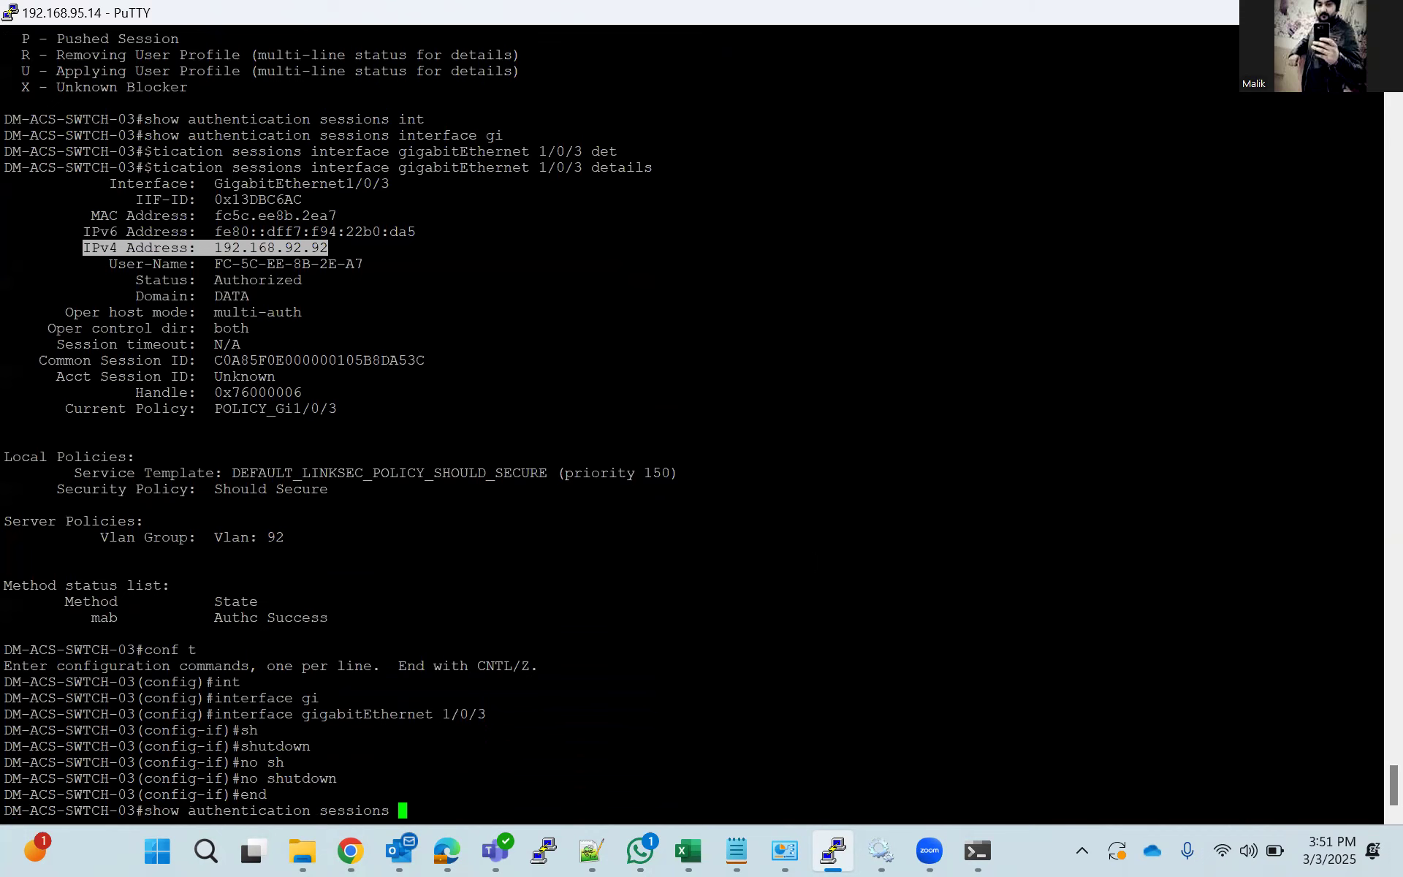
key("Return")
key("Up")
key("Up")
key("Up")
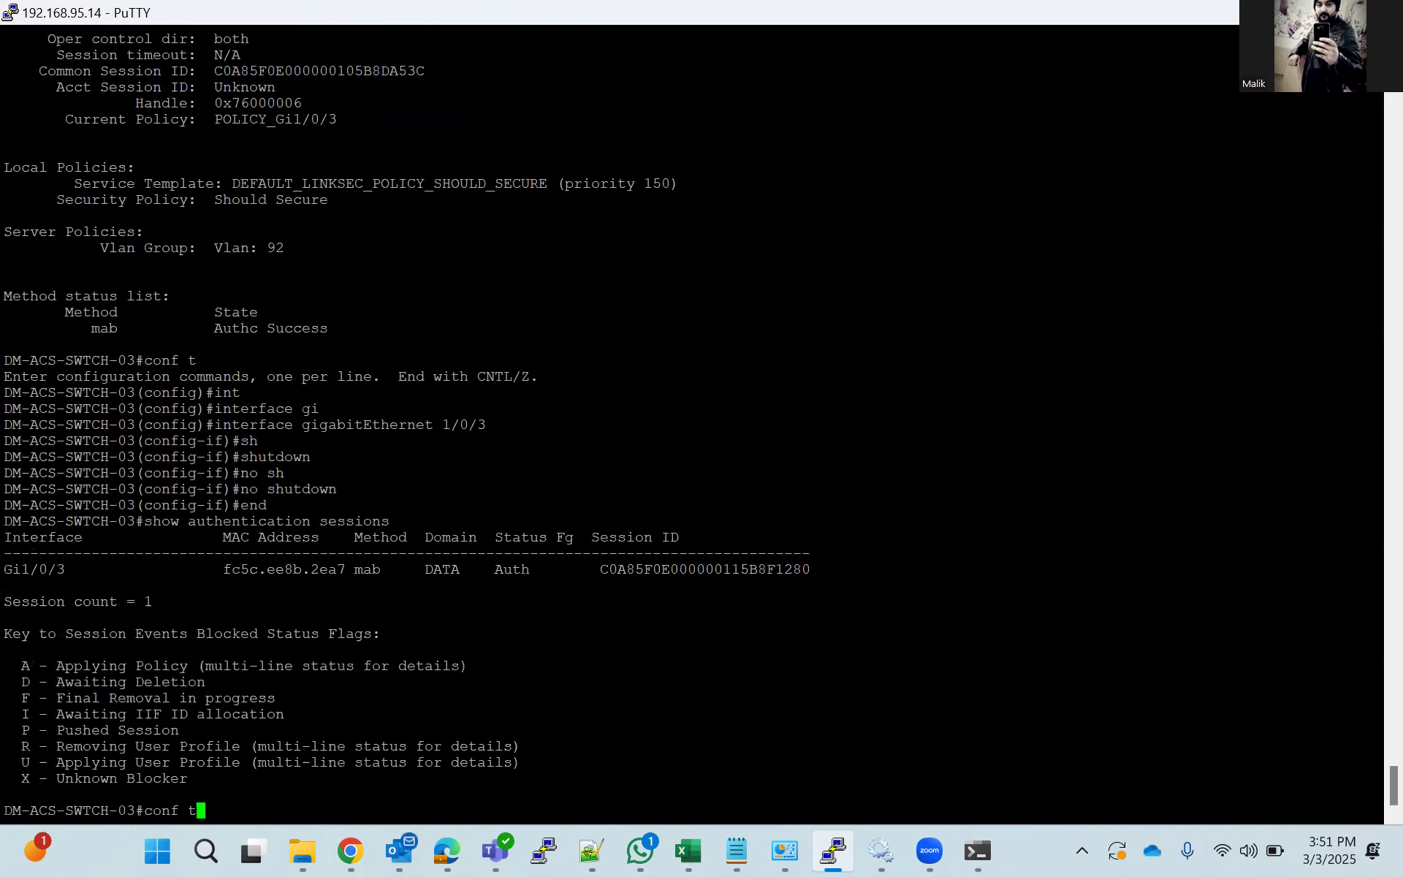
key("Return")
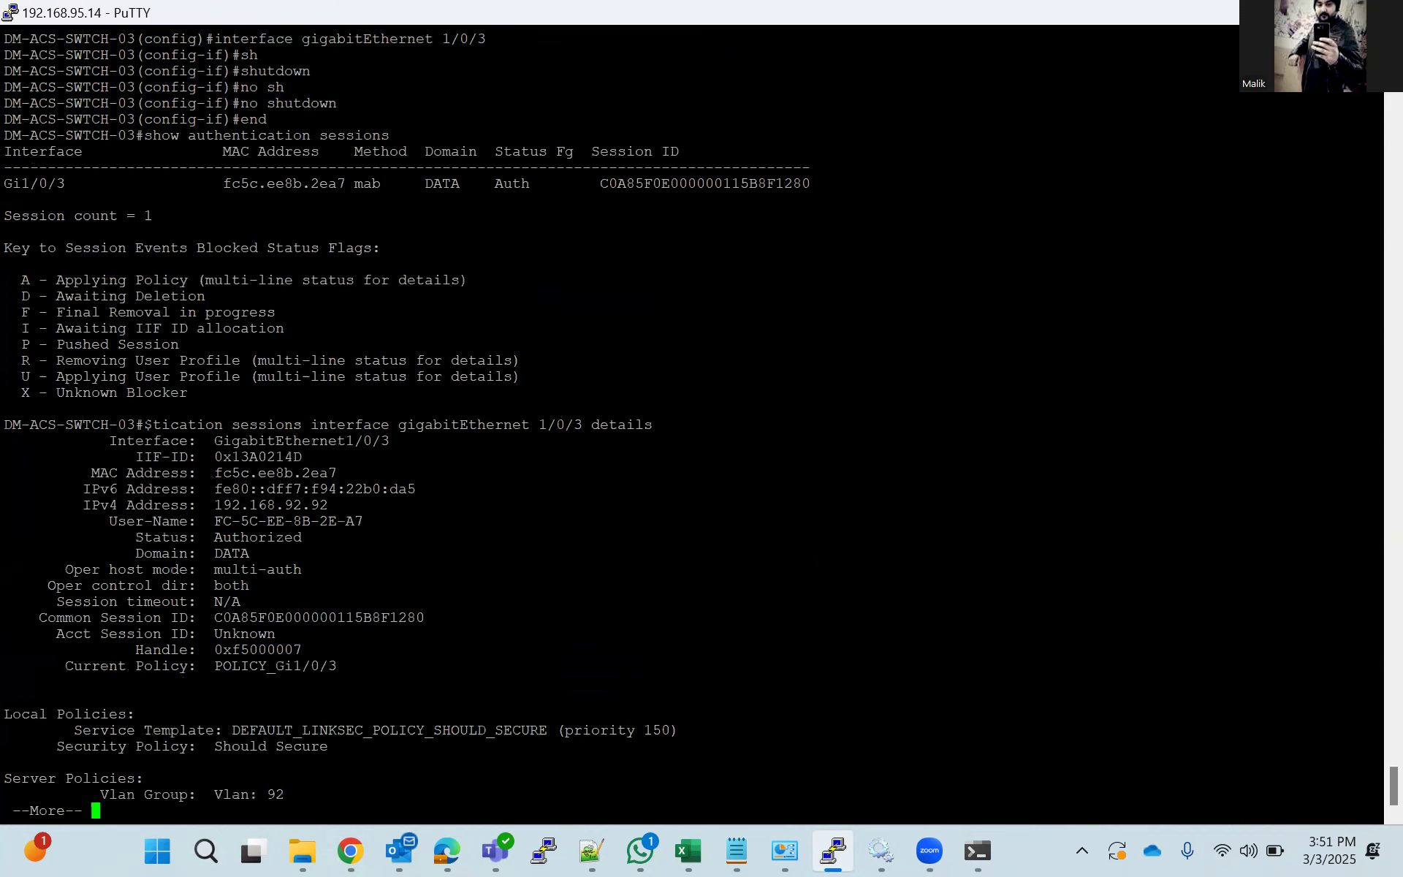
key("Up")
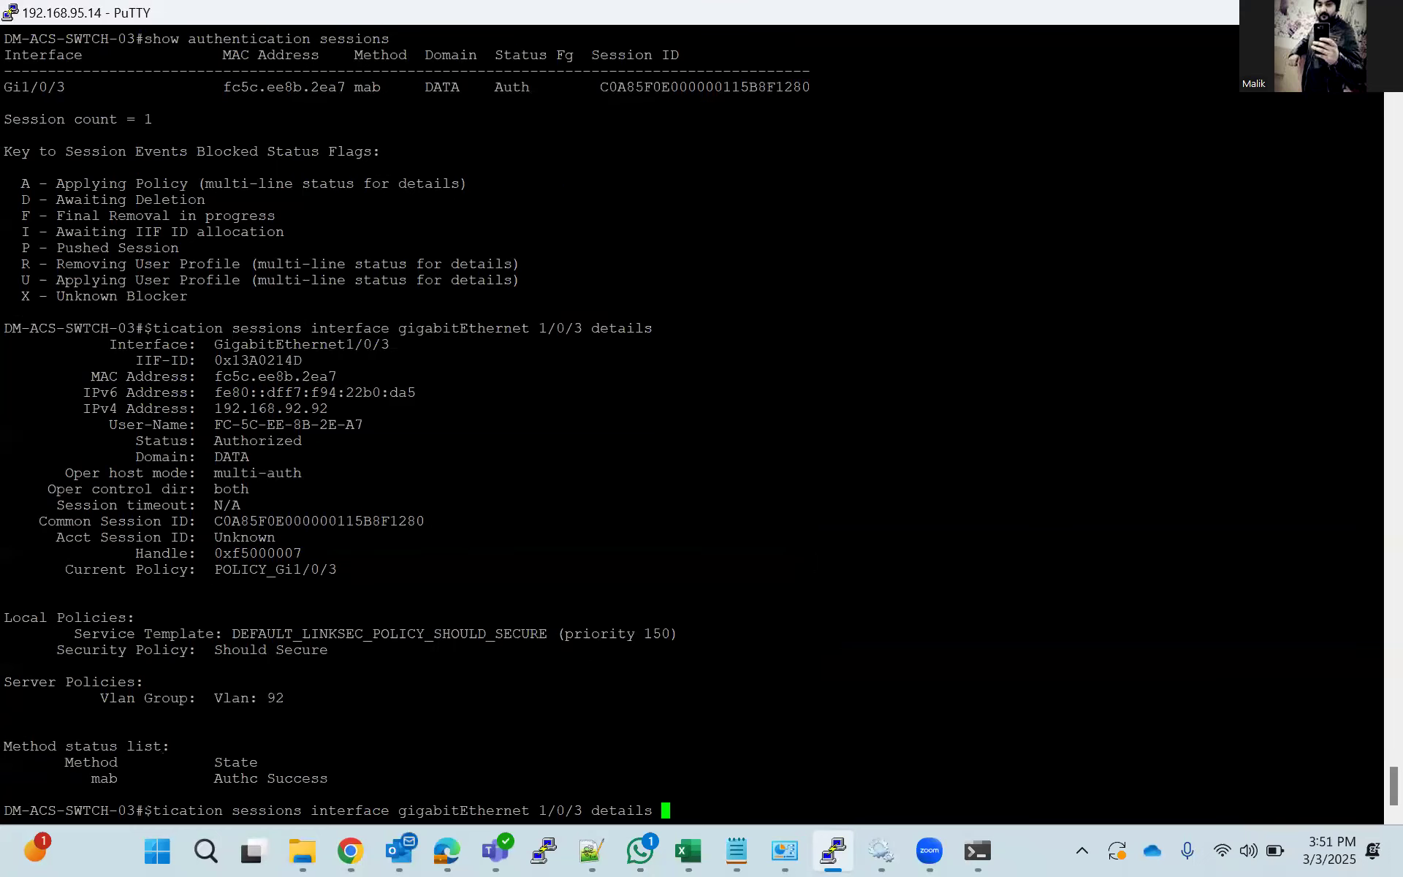
key("Return")
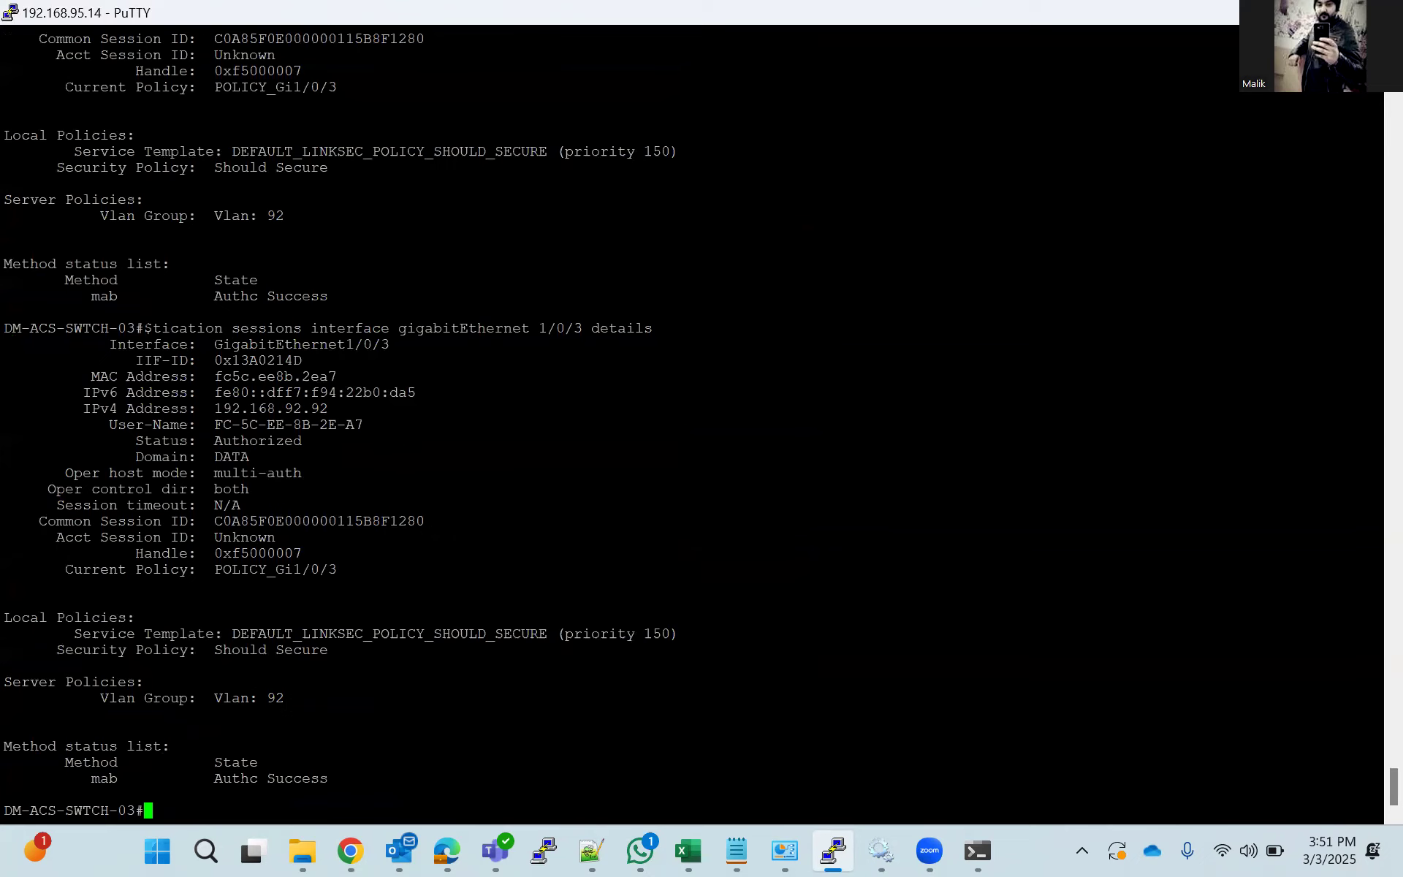
Switch to Cisco ISE in Chrome and review the Mab_Lab profile's attribute details.
left_click(351, 849)
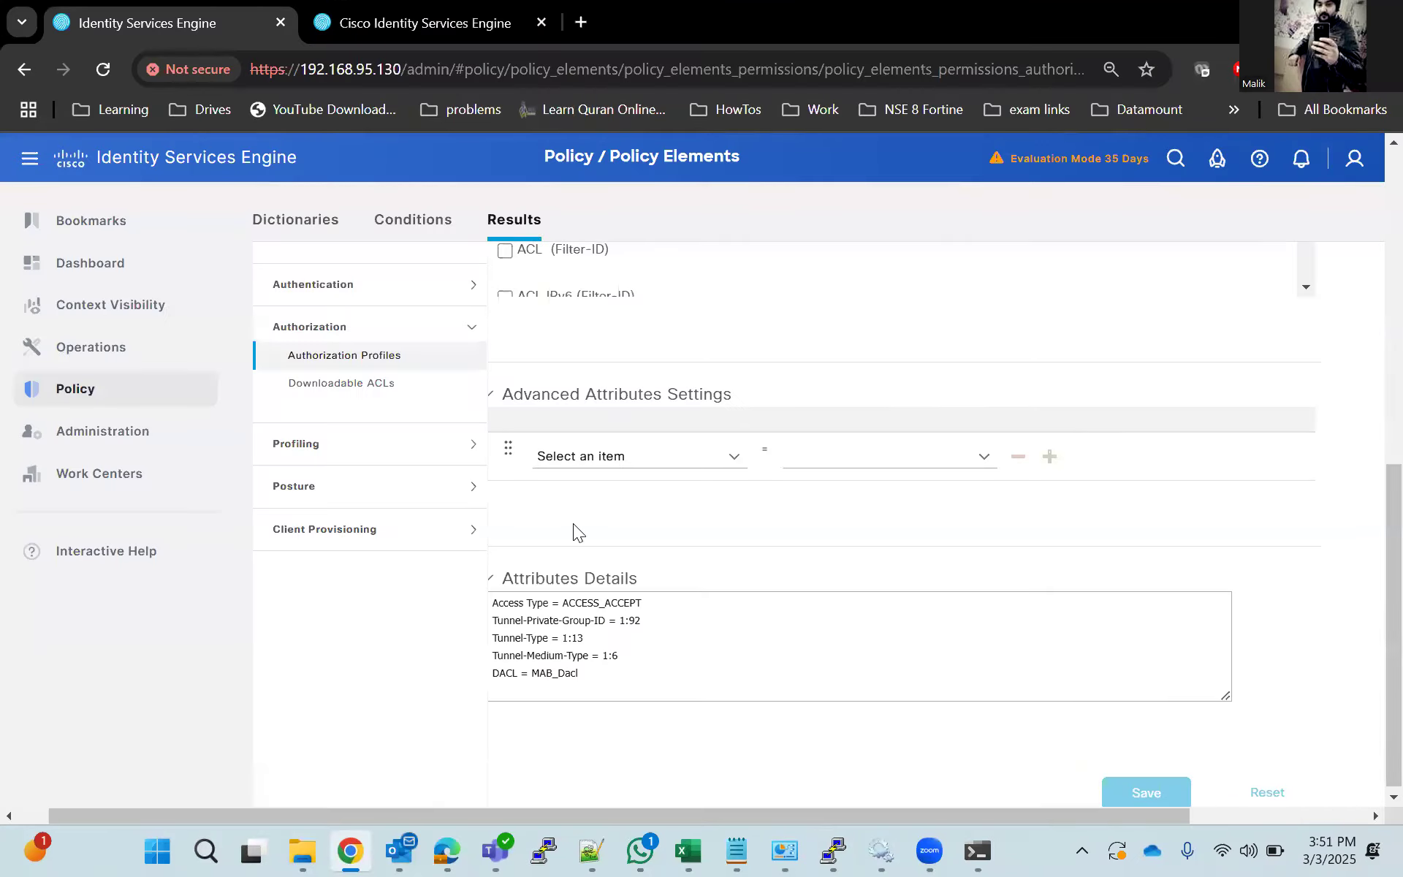
scroll(573, 523, "up", 3)
scroll(950, 654, "down", 3)
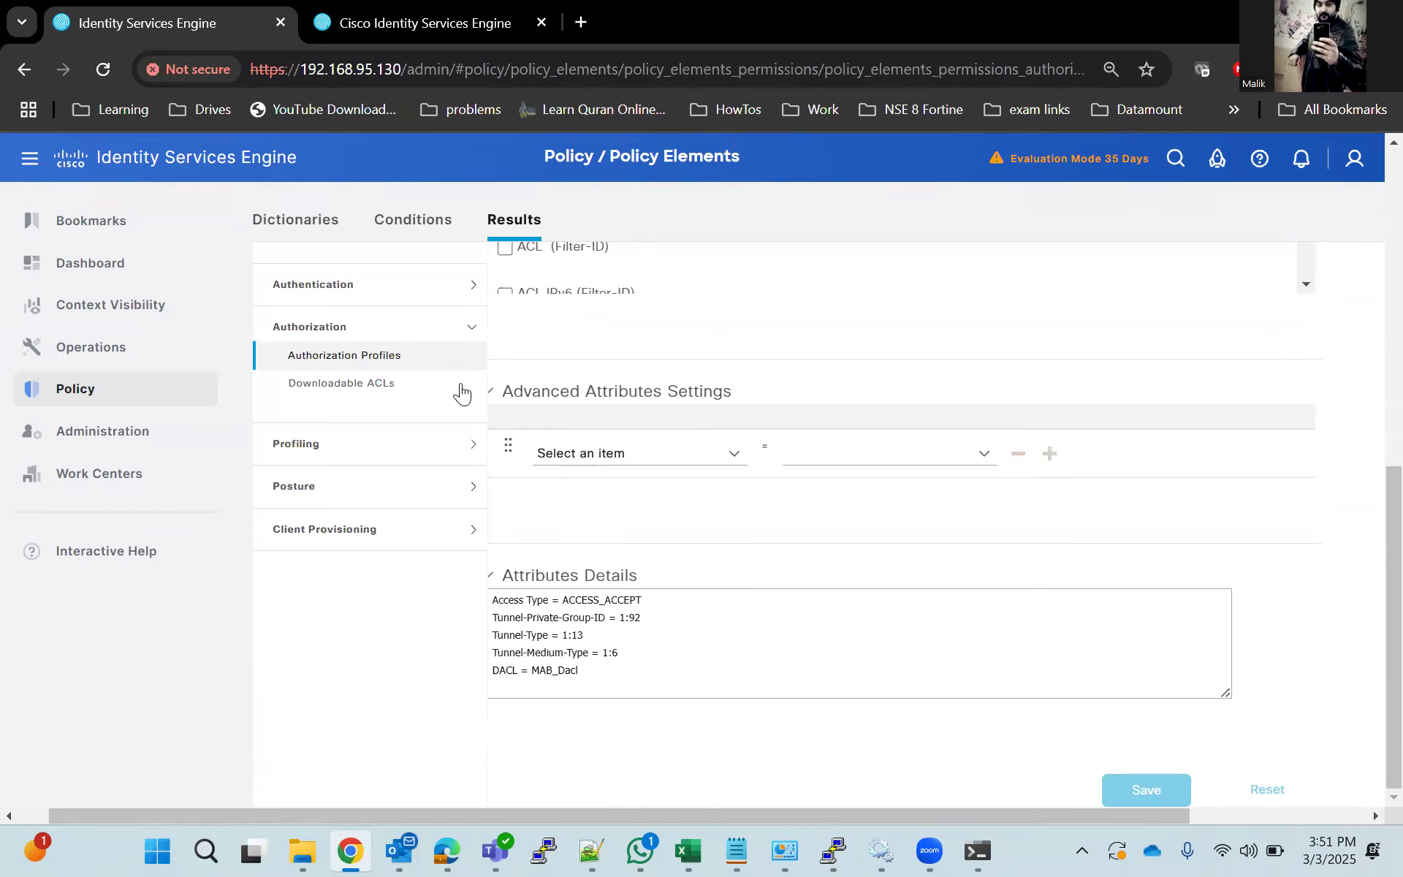
Reopen Mab_Lab from the authorization profile list and examine its DACL and VLAN common tasks.
left_click(335, 358)
scroll(635, 580, "down", 7)
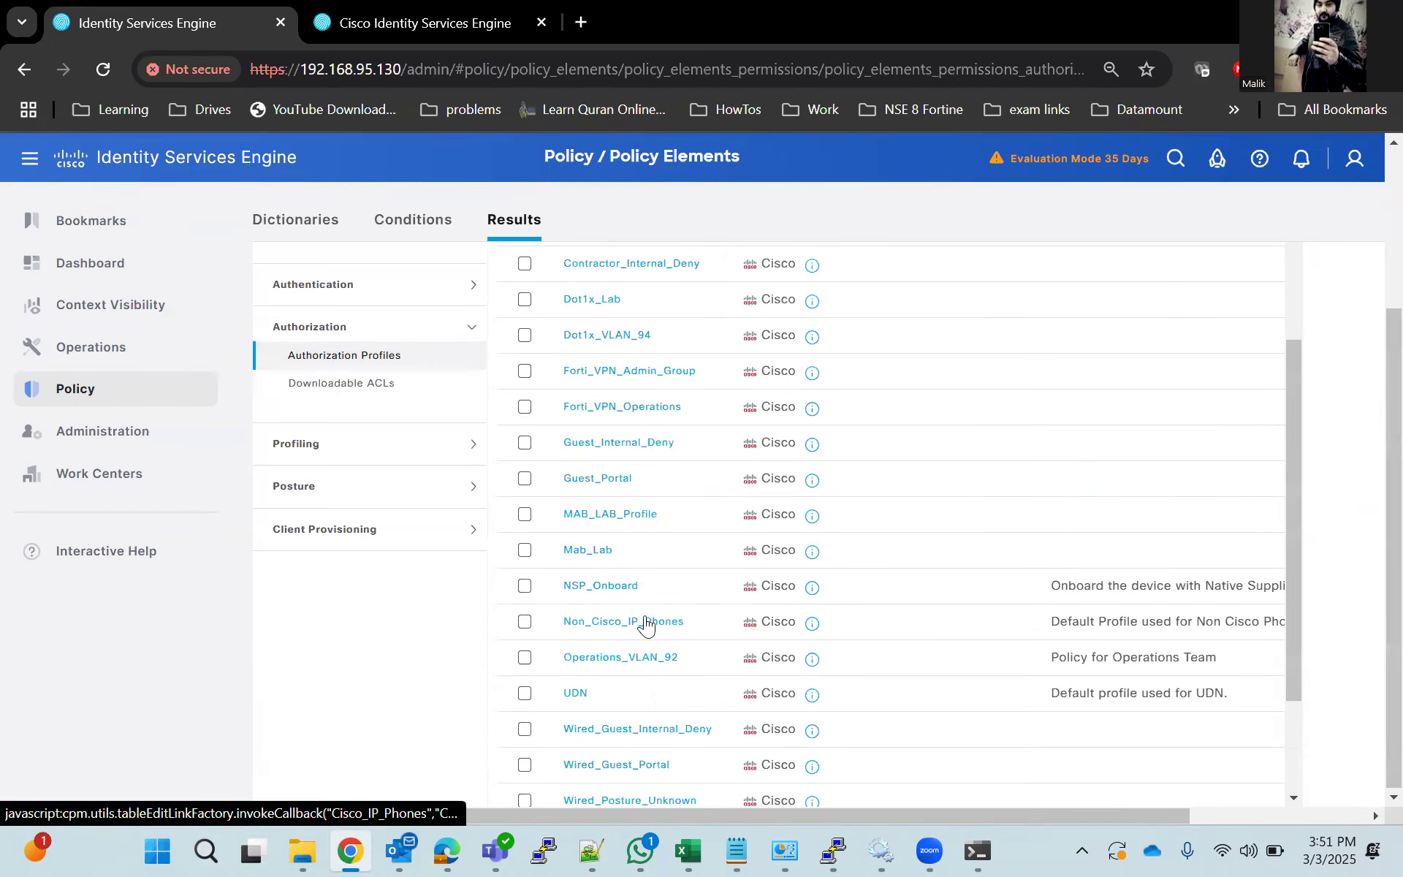
scroll(617, 627, "down", 2)
scroll(599, 570, "up", 2)
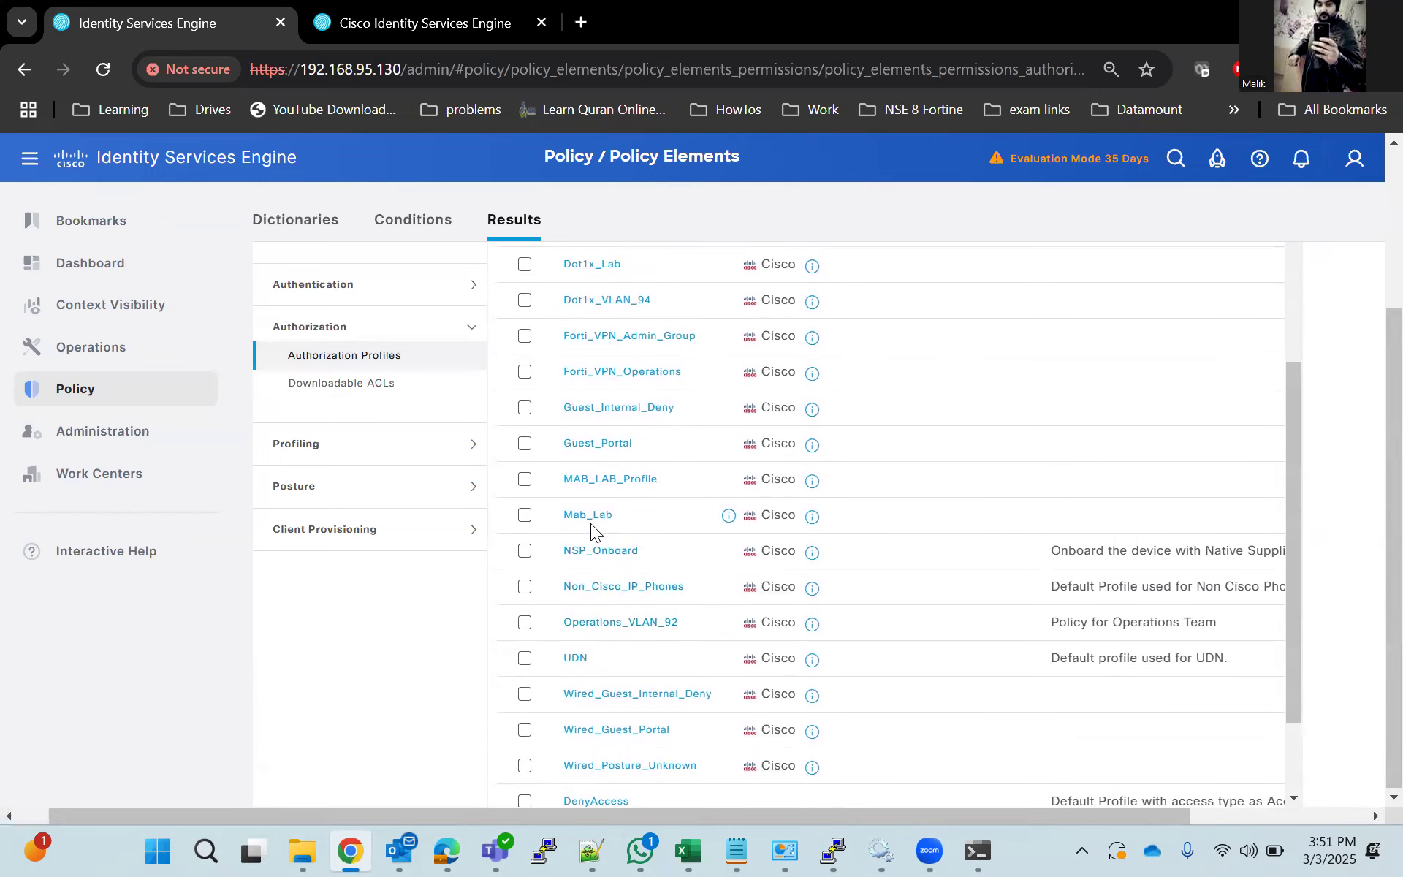
left_click(589, 517)
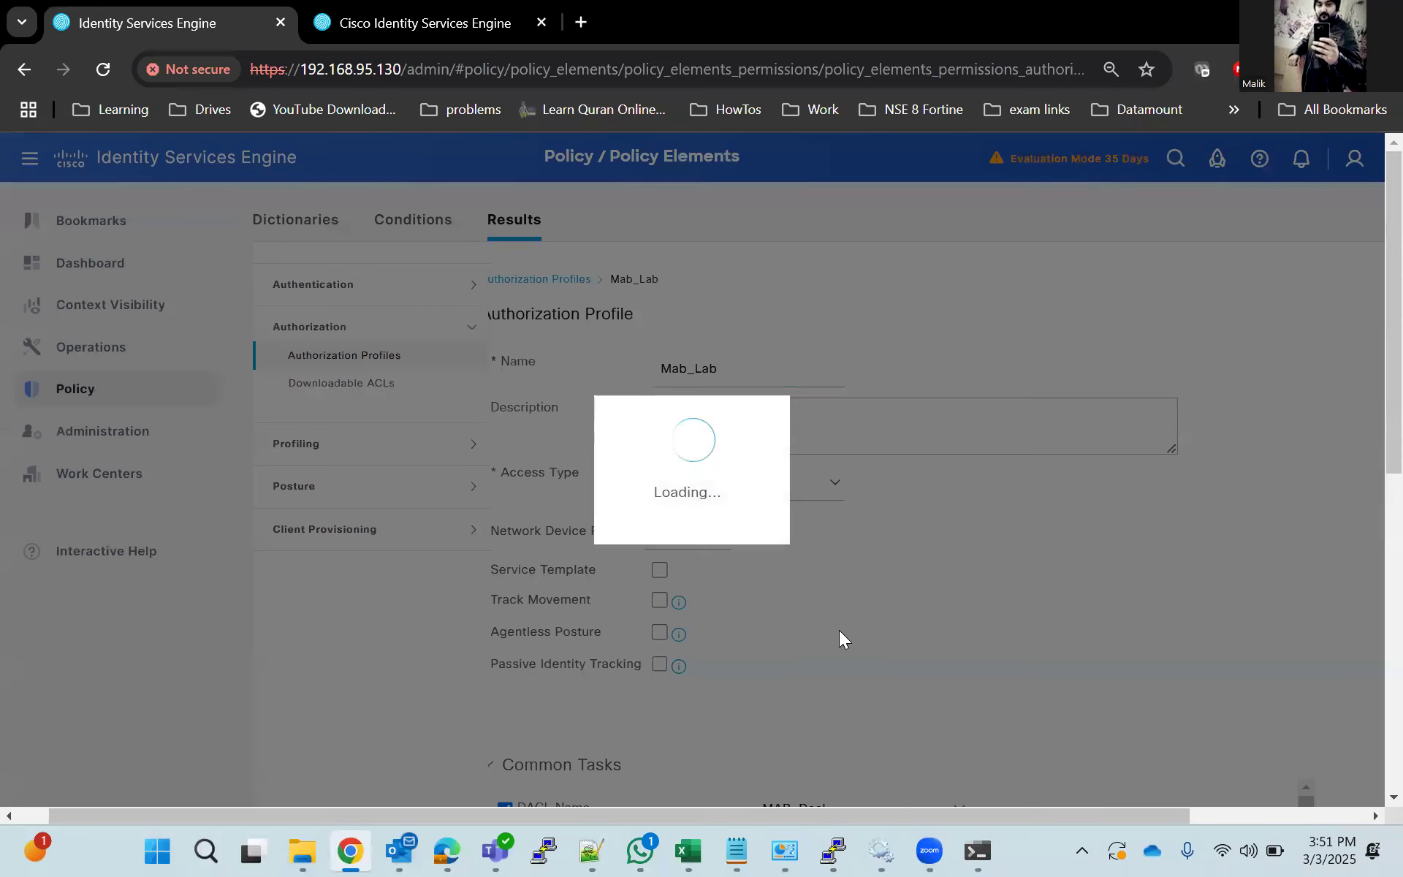
scroll(839, 631, "down", 6)
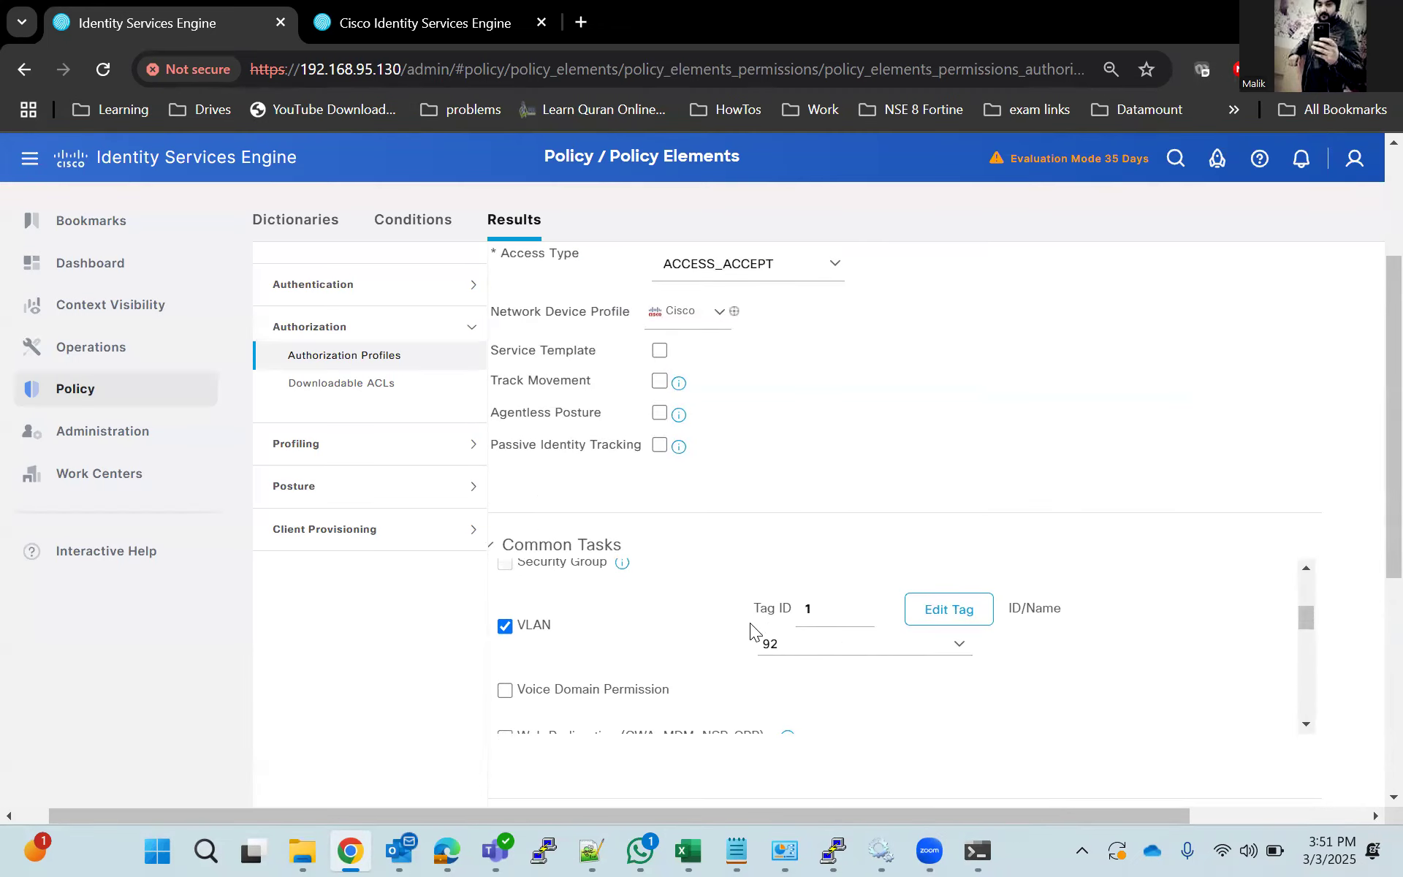
scroll(753, 627, "up", 4)
scroll(743, 633, "down", 4)
scroll(437, 658, "up", 3)
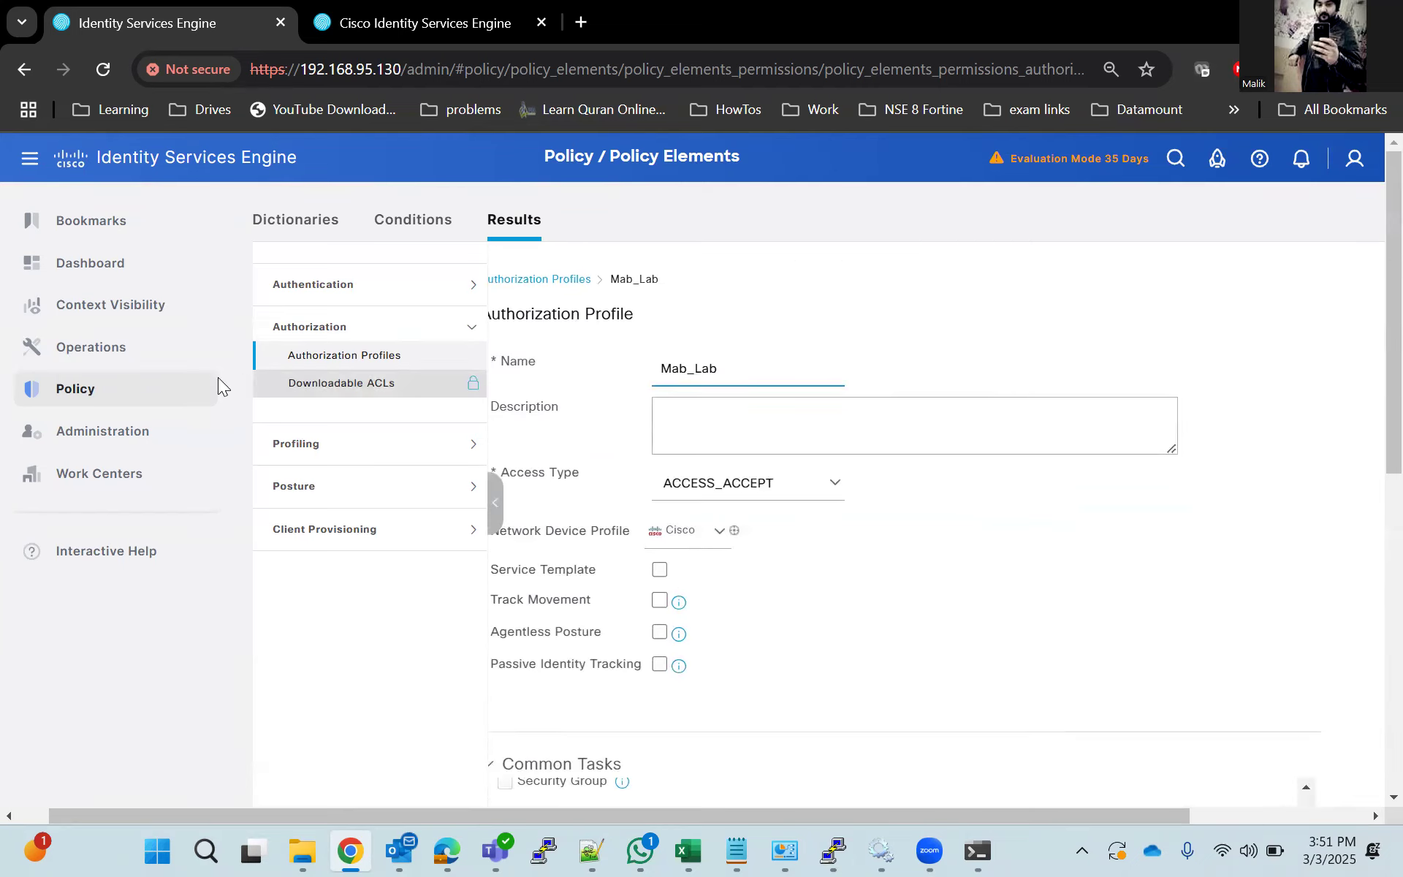
Go to Policy Sets, discarding the unsaved profile changes, and open the Dot1x_Lab policy set.
mouse_move(197, 402)
left_click(329, 417)
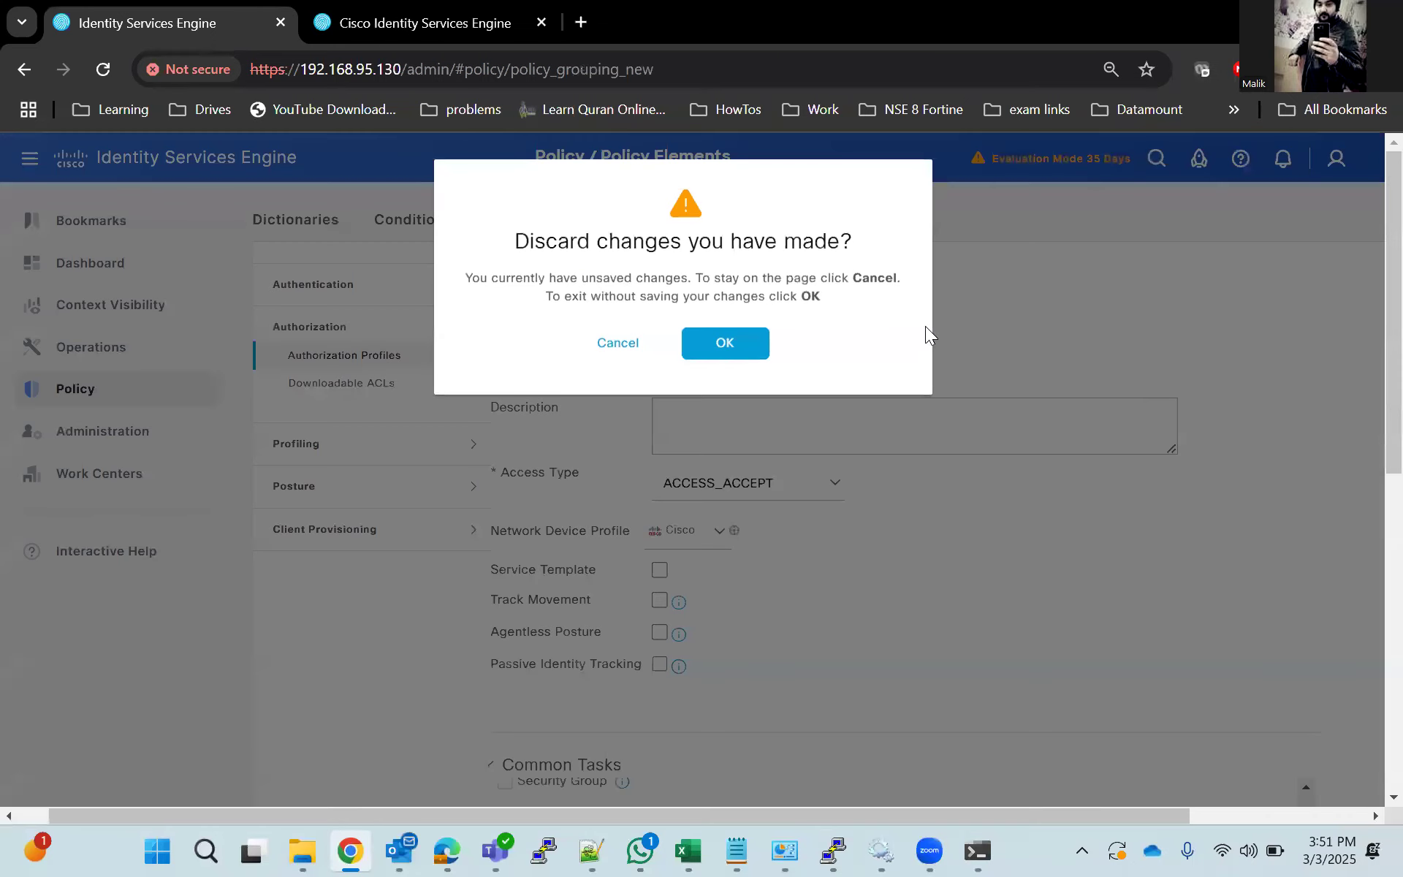
left_click(728, 342)
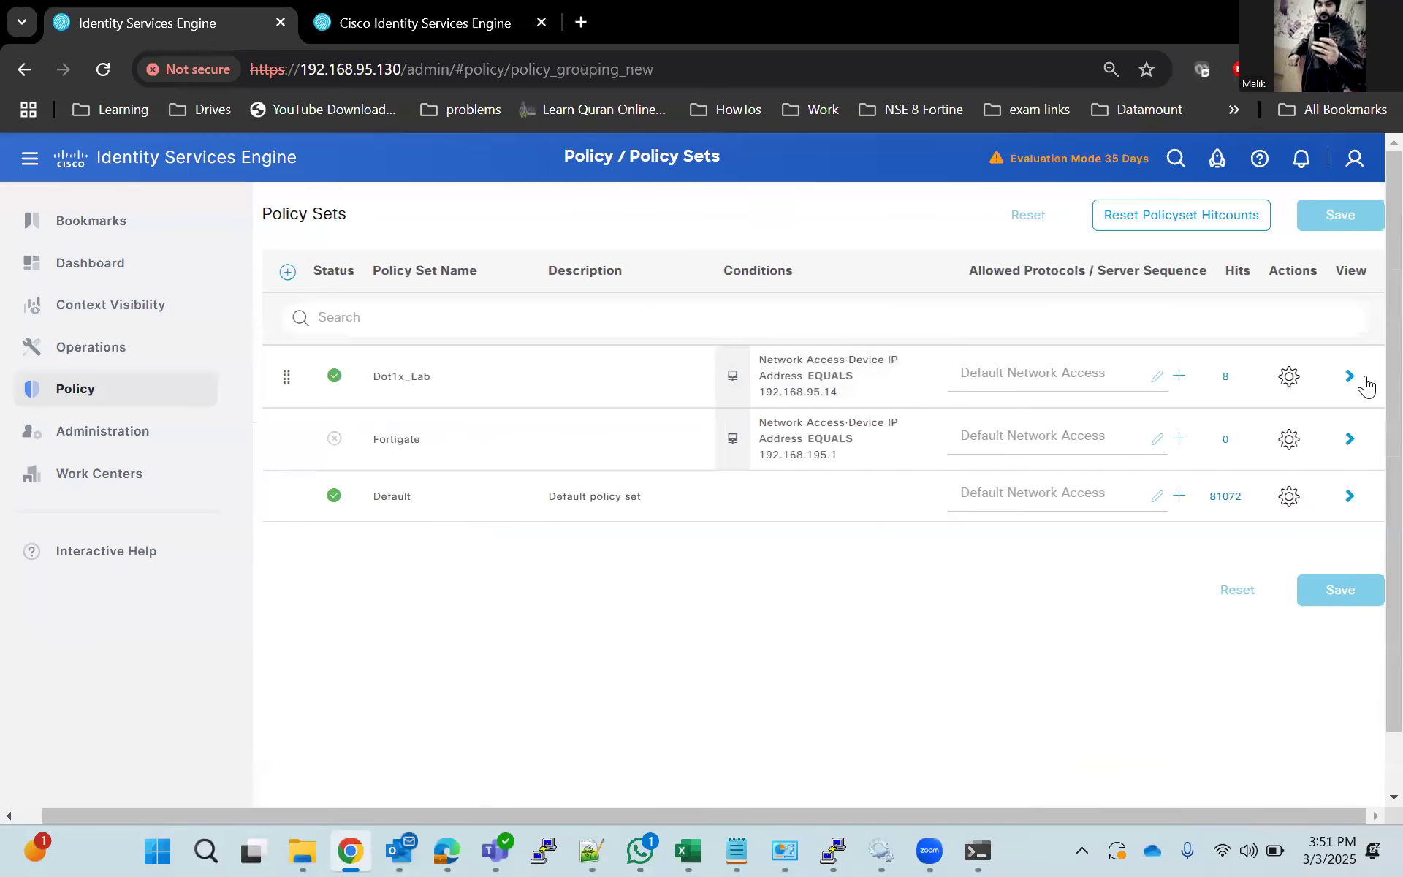
left_click(1358, 377)
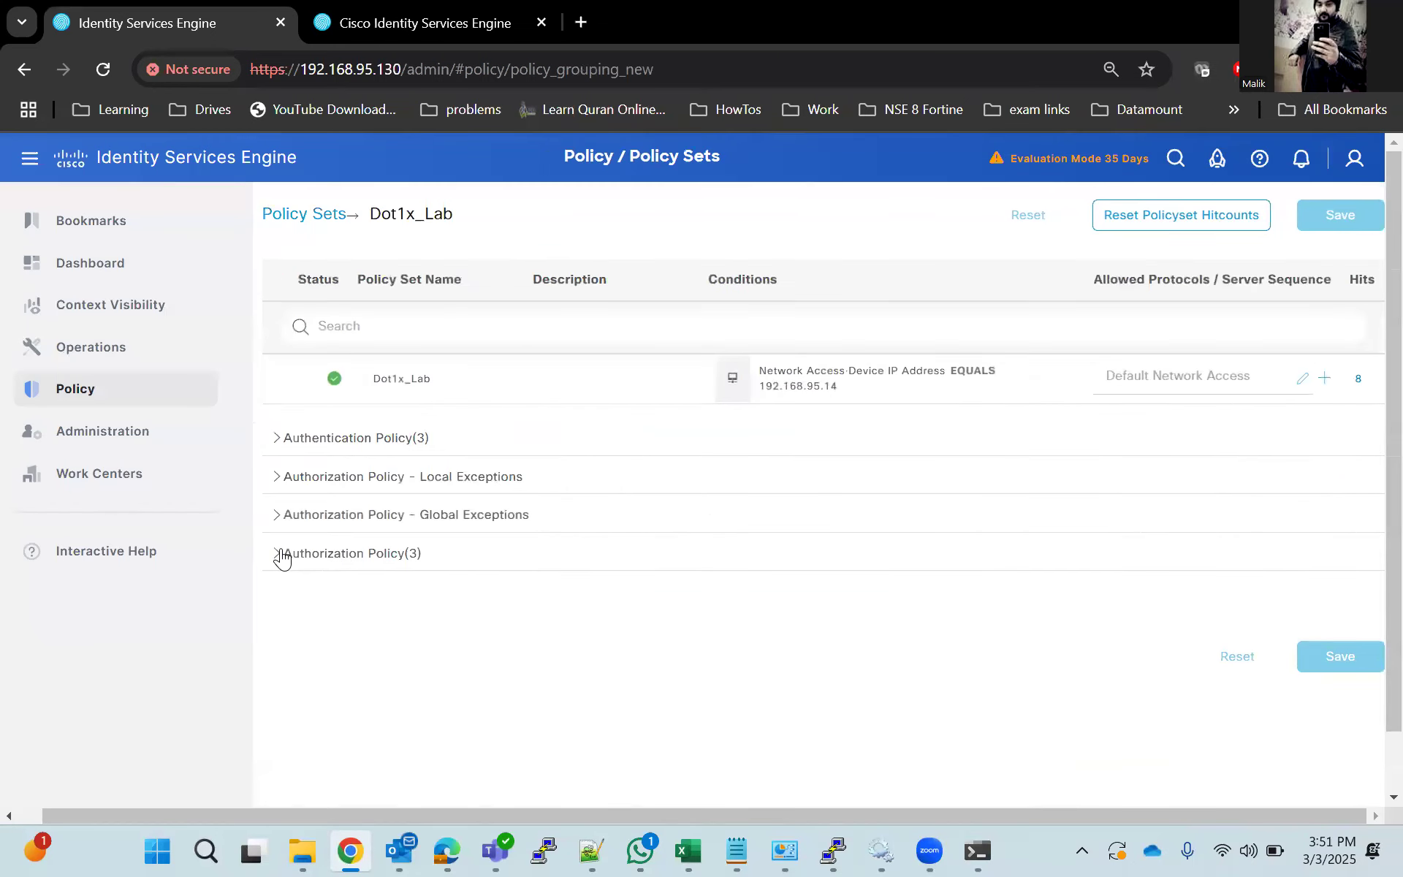
Expand the Dot1x_Lab policy set's Authorization Policy and check which profile each rule assigns.
left_click(279, 554)
scroll(314, 623, "down", 4)
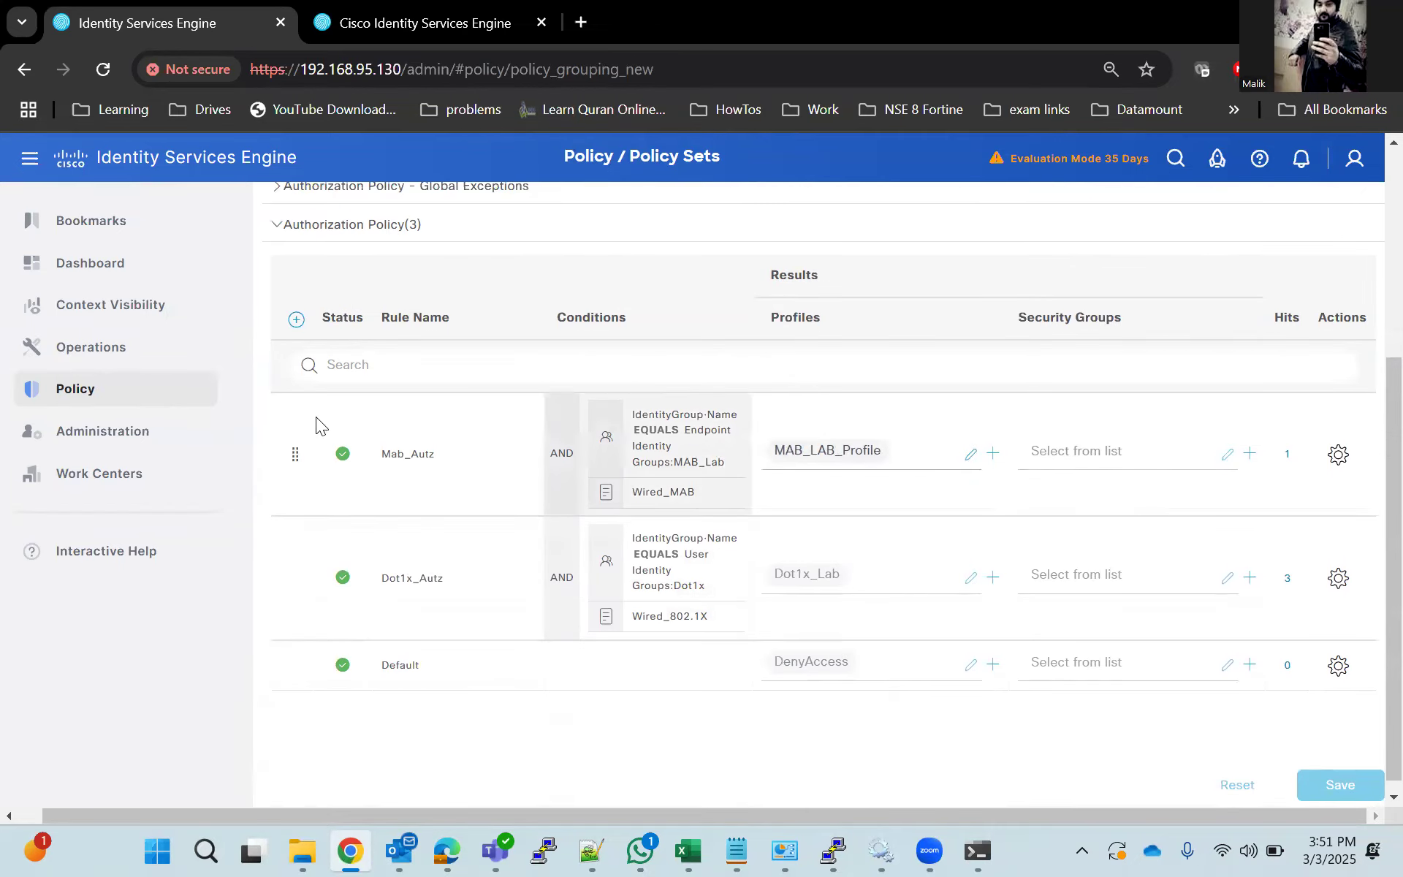
Open the Mab_Lab authorization profile from the policy results and examine its DACL and VLAN common tasks.
mouse_move(93, 401)
left_click(470, 484)
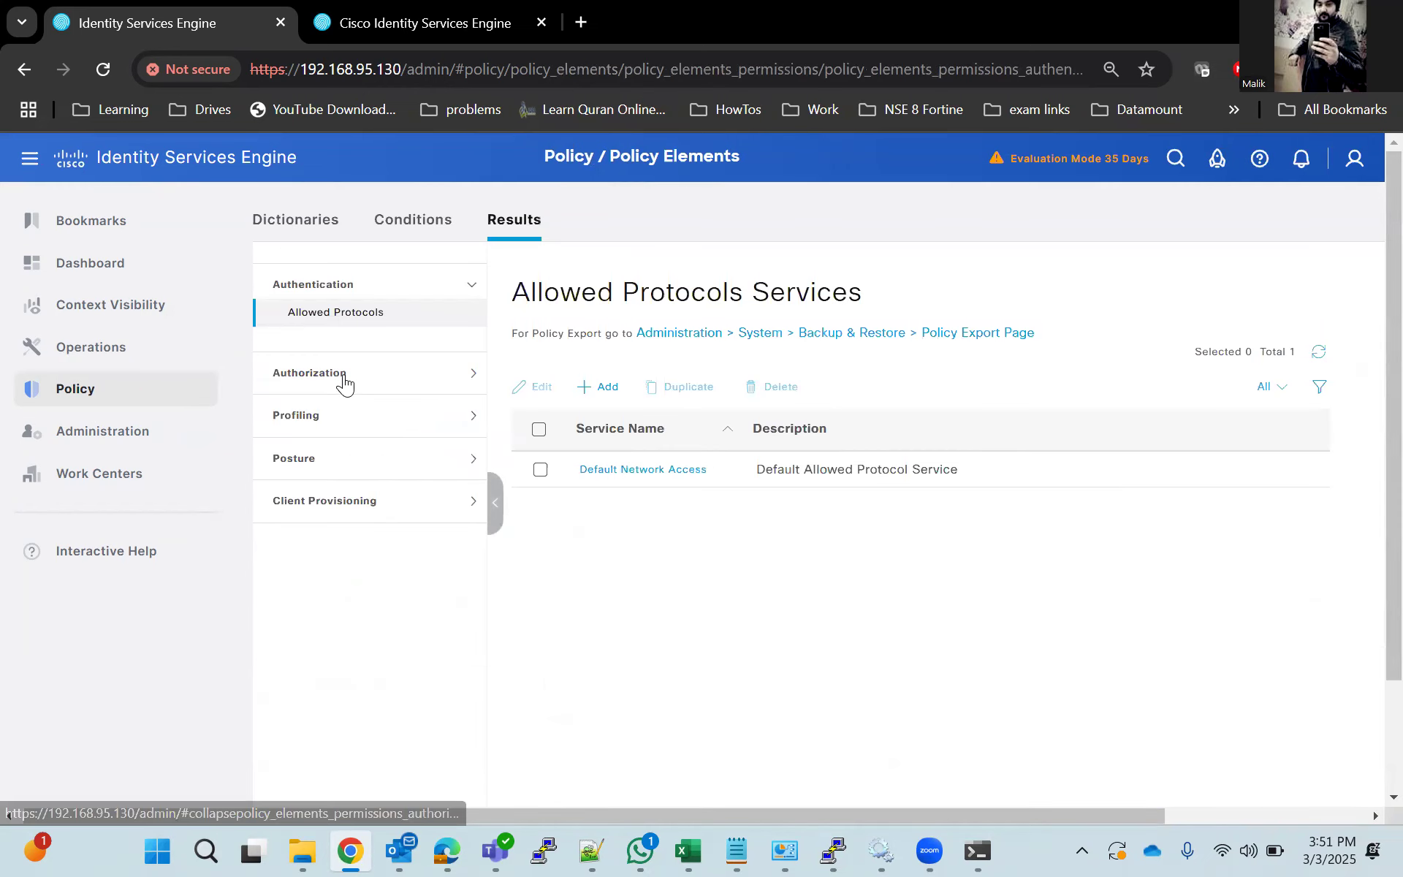
left_click(343, 376)
left_click(347, 358)
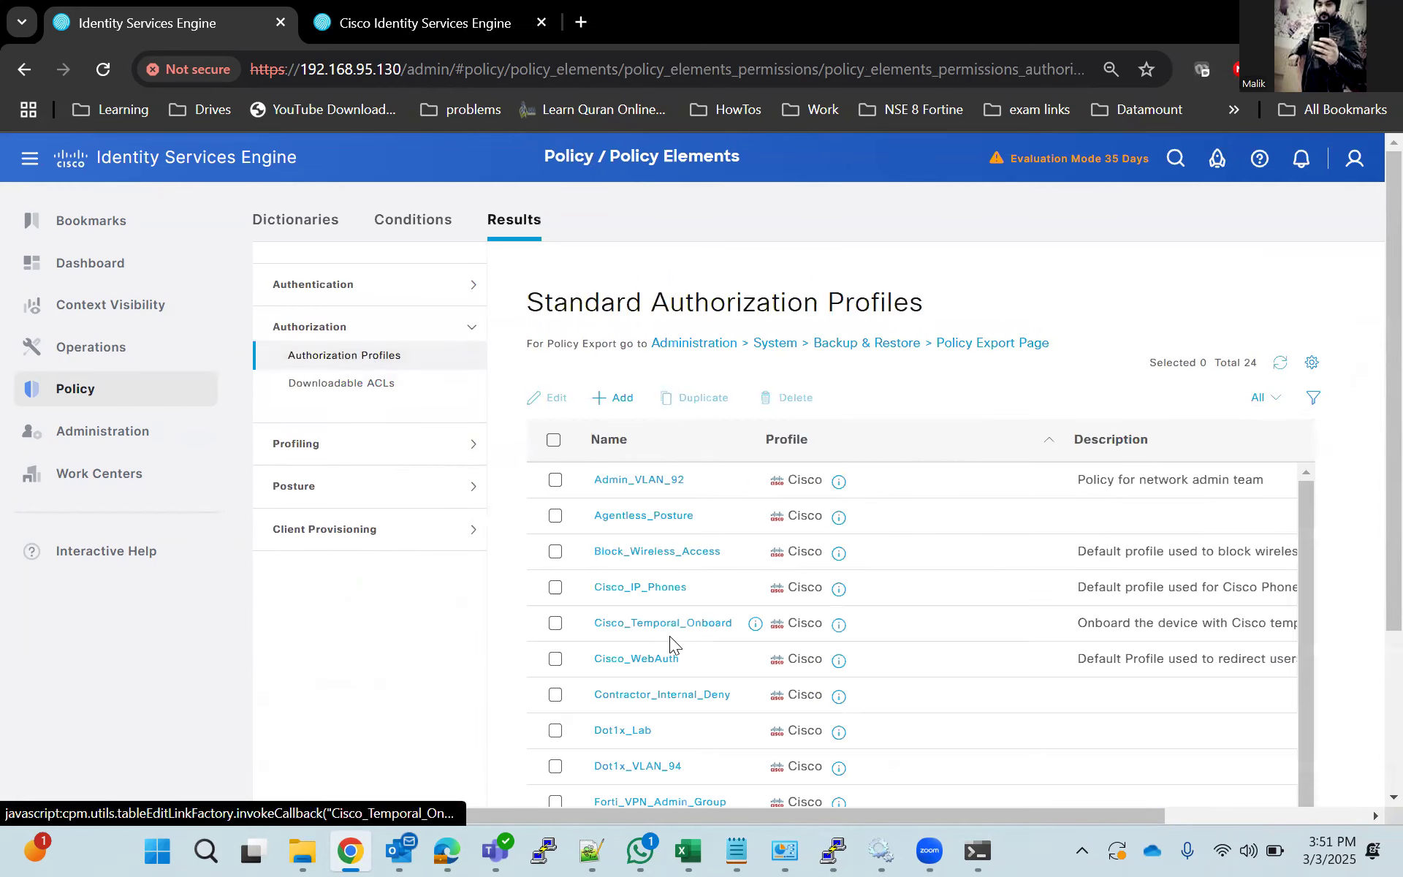
scroll(666, 640, "down", 8)
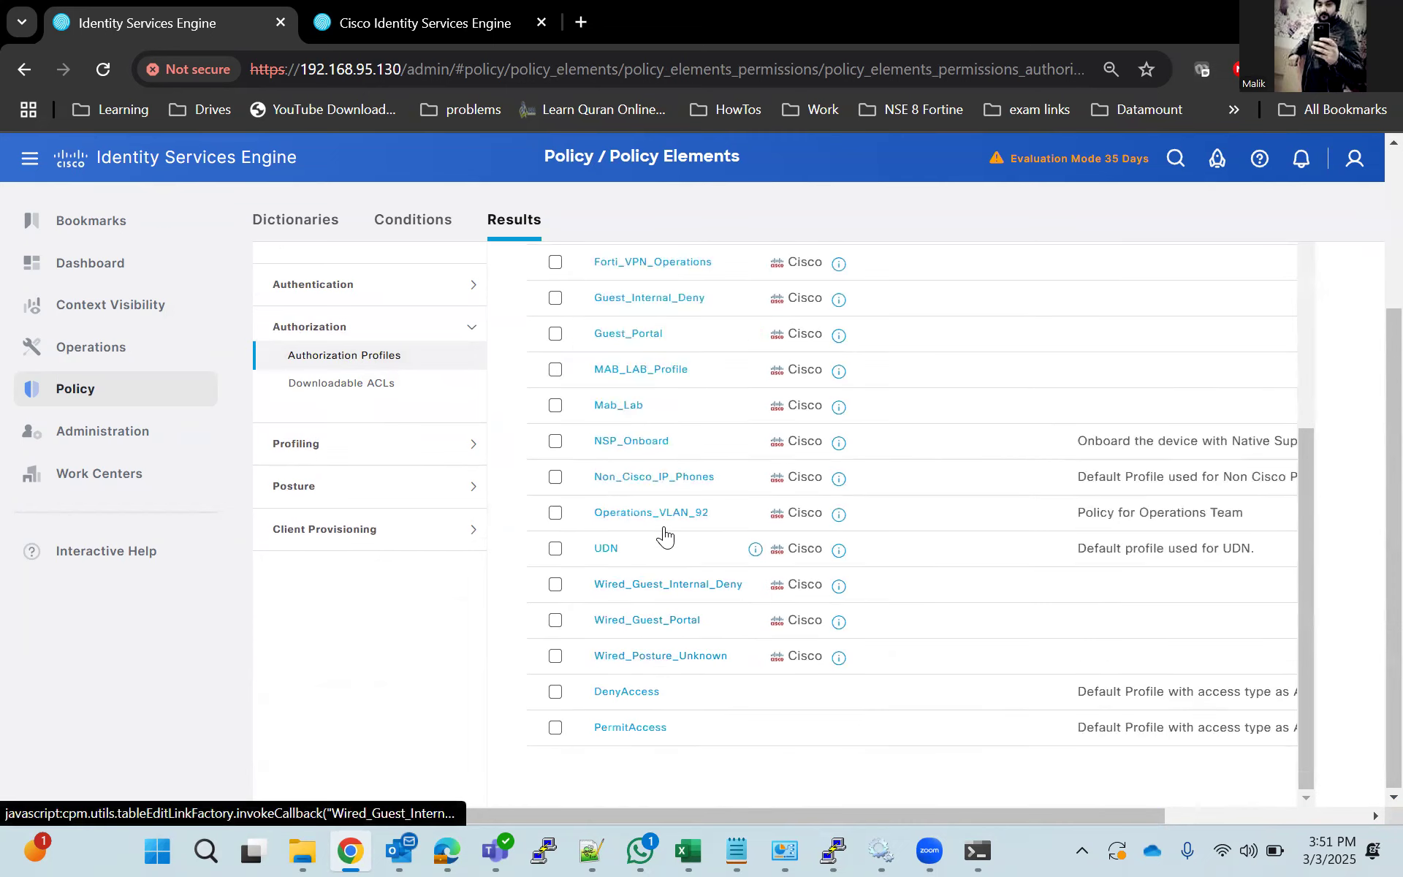
left_click(619, 407)
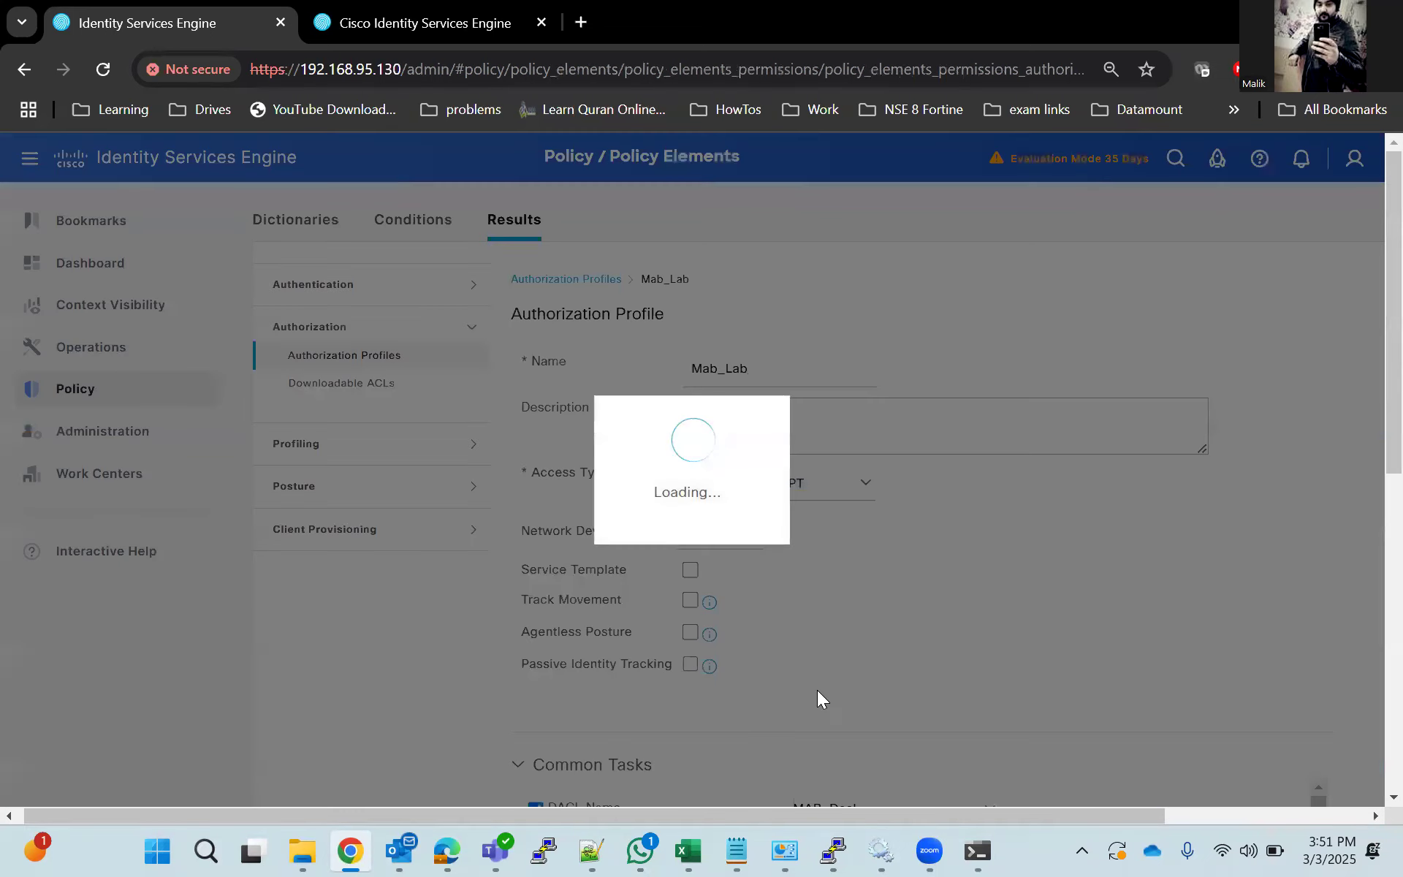
scroll(815, 676, "down", 3)
scroll(812, 667, "down", 3)
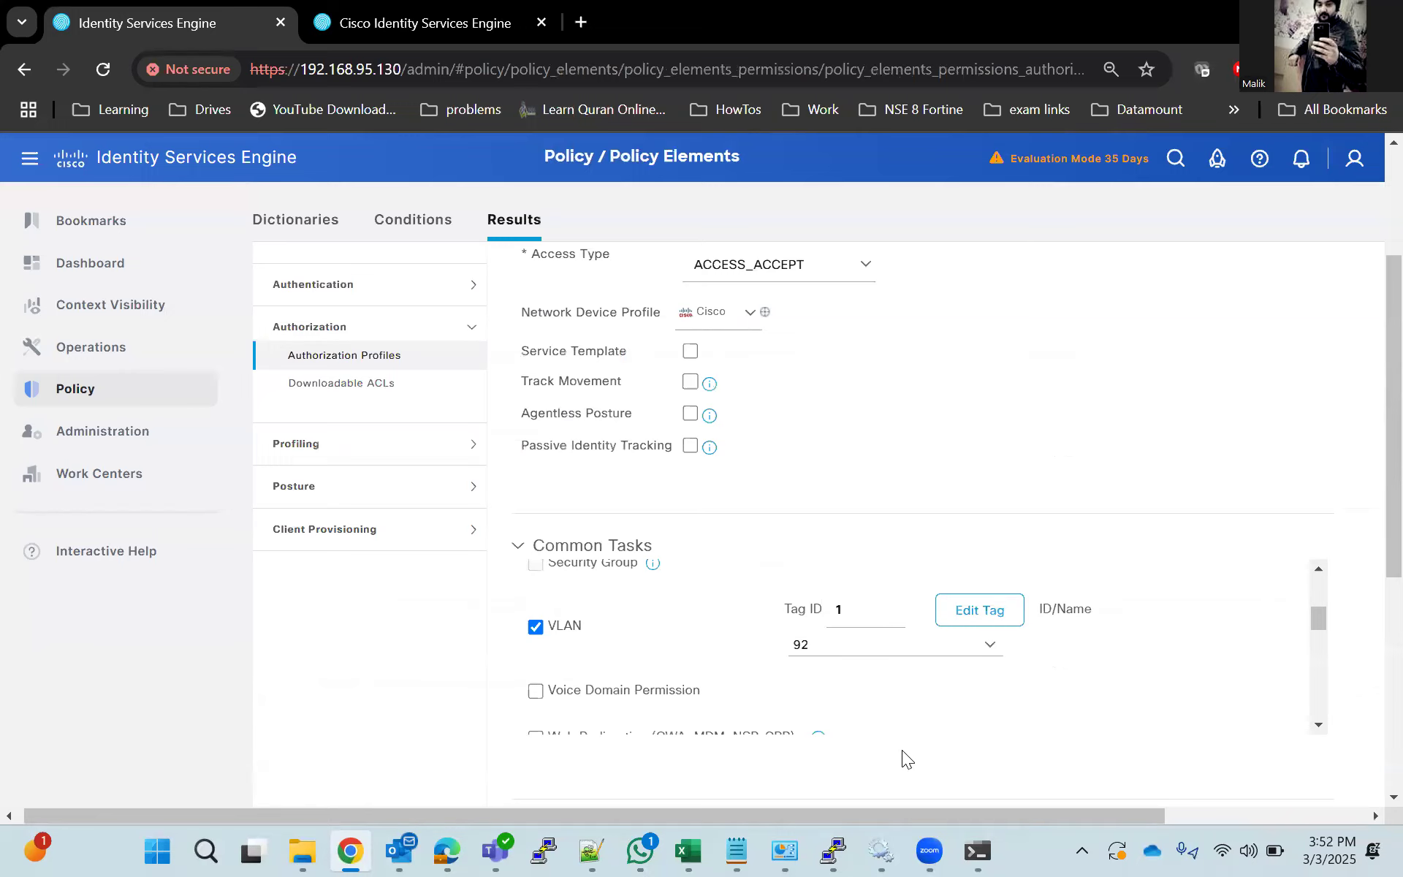
Switch to the PuTTY switch session and rerun the authentication session details command for gigabitEthernet 1/0/3.
left_click(836, 850)
key("Up")
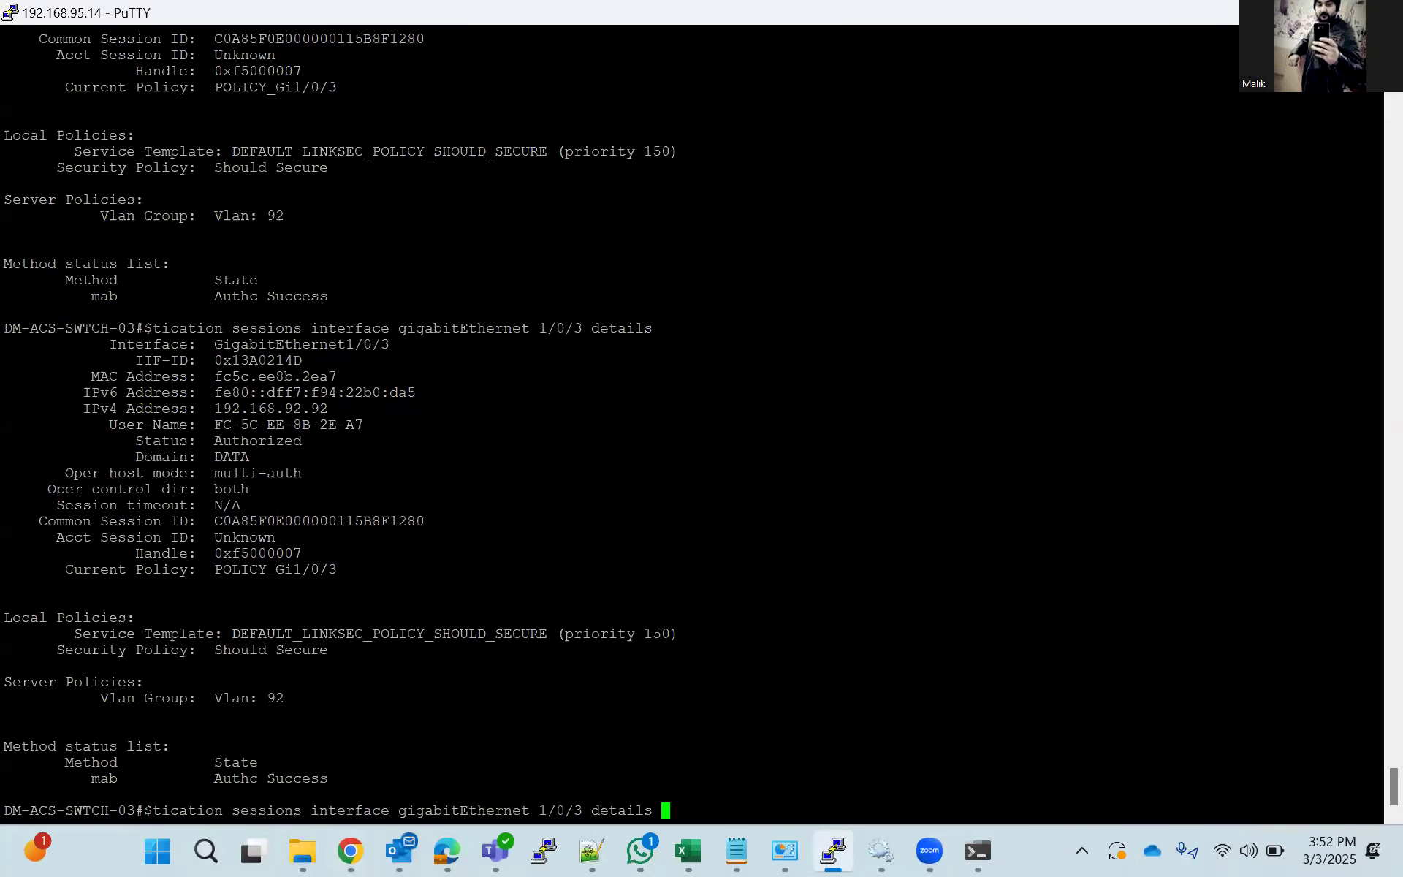
key("Return")
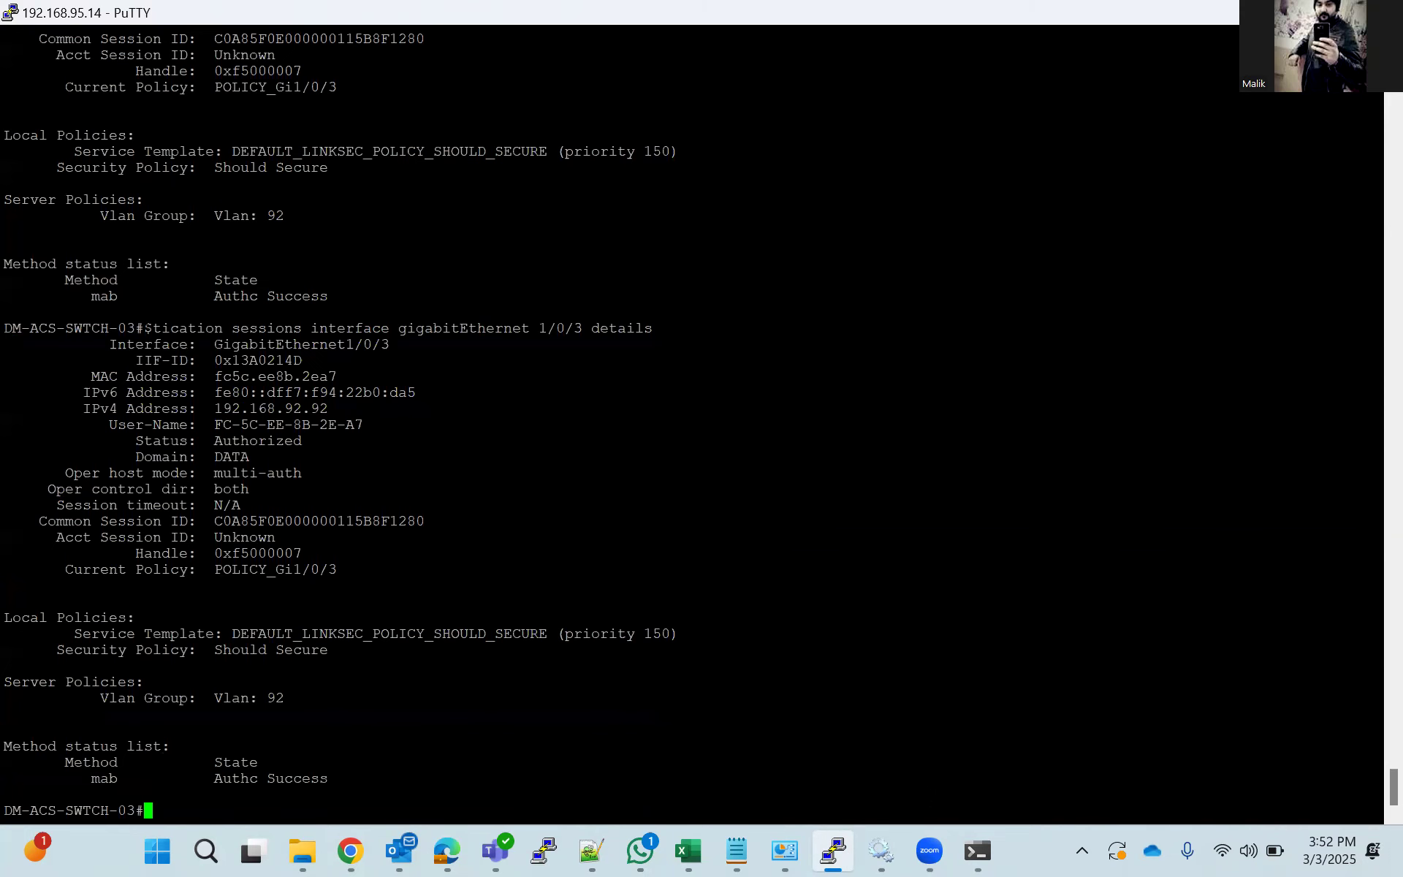
Ping 192.168.92.1 from Command Prompt, stop the ping and return to the switch session.
left_click(972, 850)
key("Up")
key("Return")
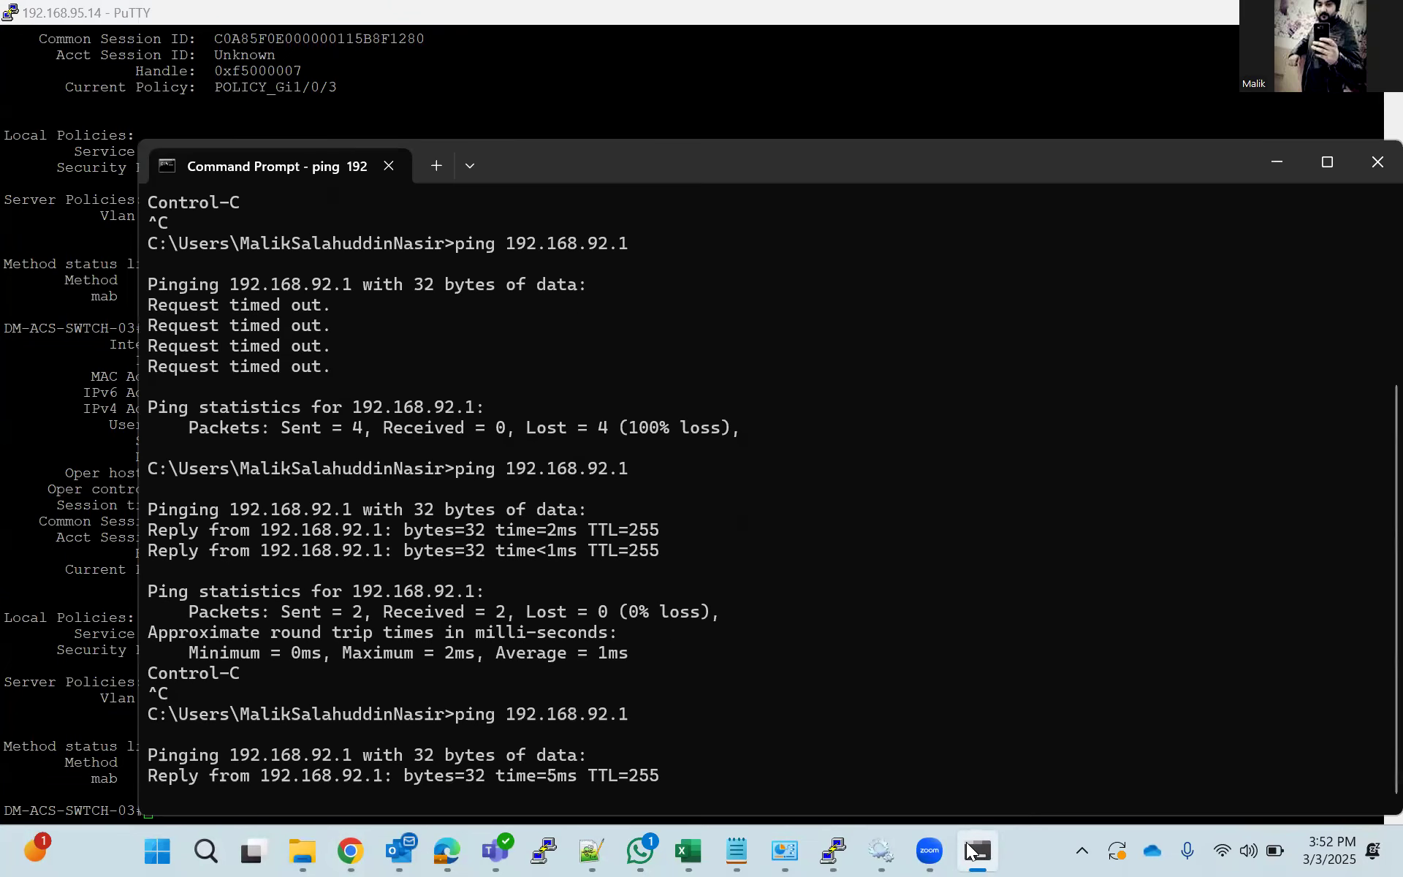
key("ctrl+c")
left_click(1278, 163)
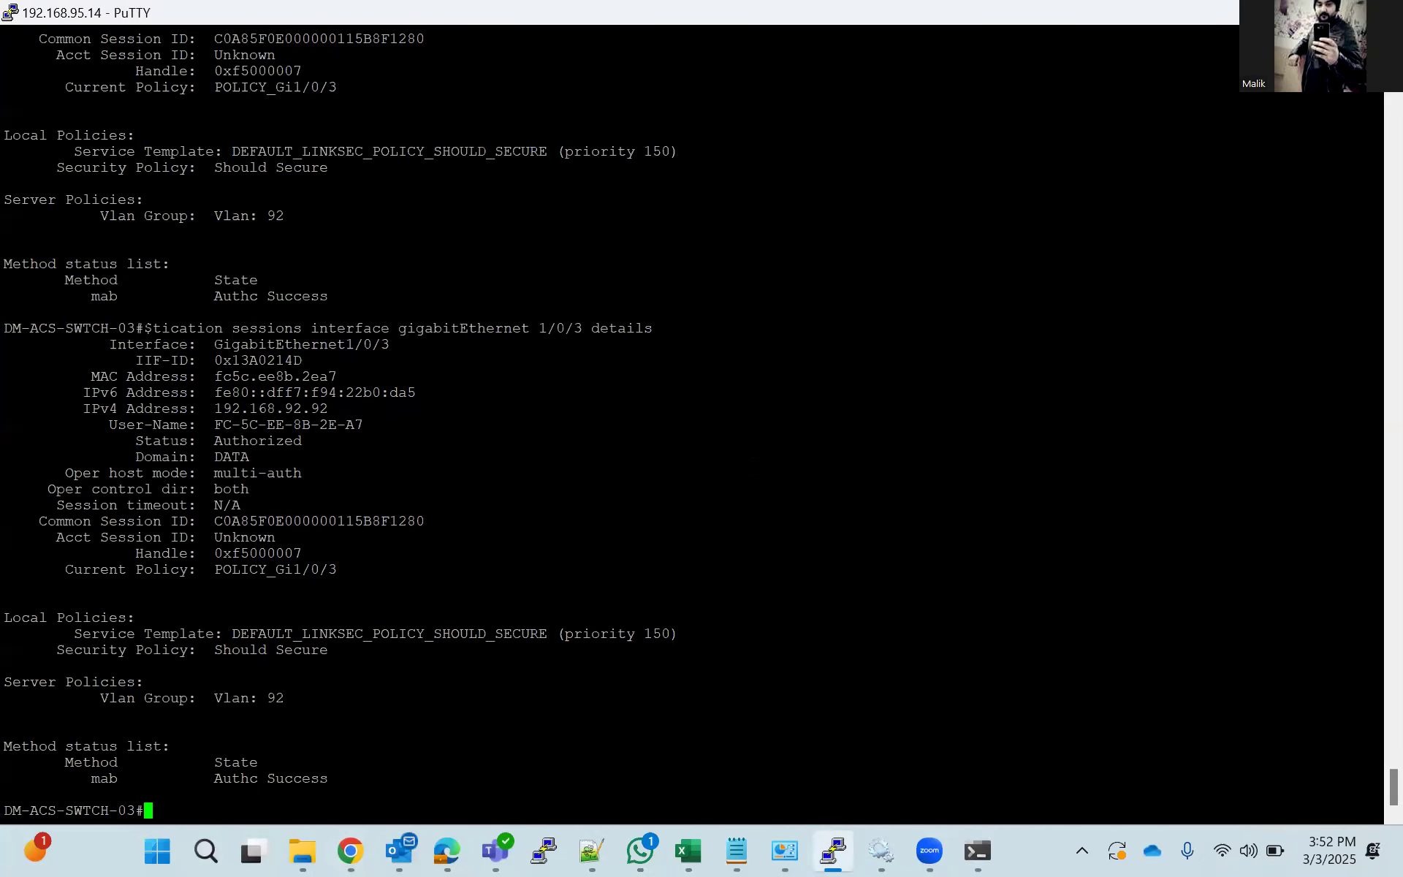
Run clear authentication sessions on the switch.
type("clear")
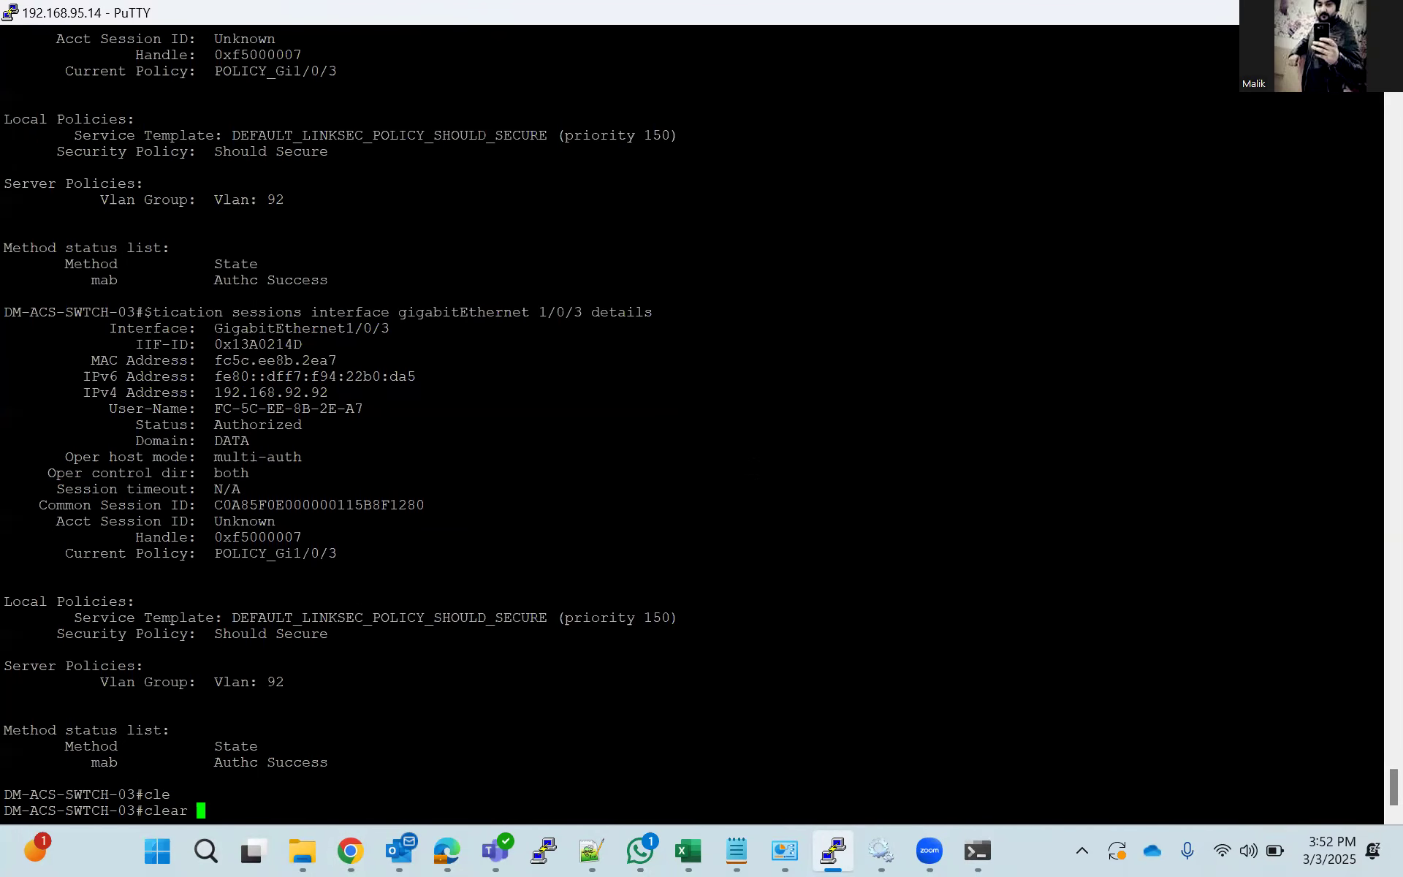
type("auth")
key("Tab")
type("se")
key("Tab")
key("Return")
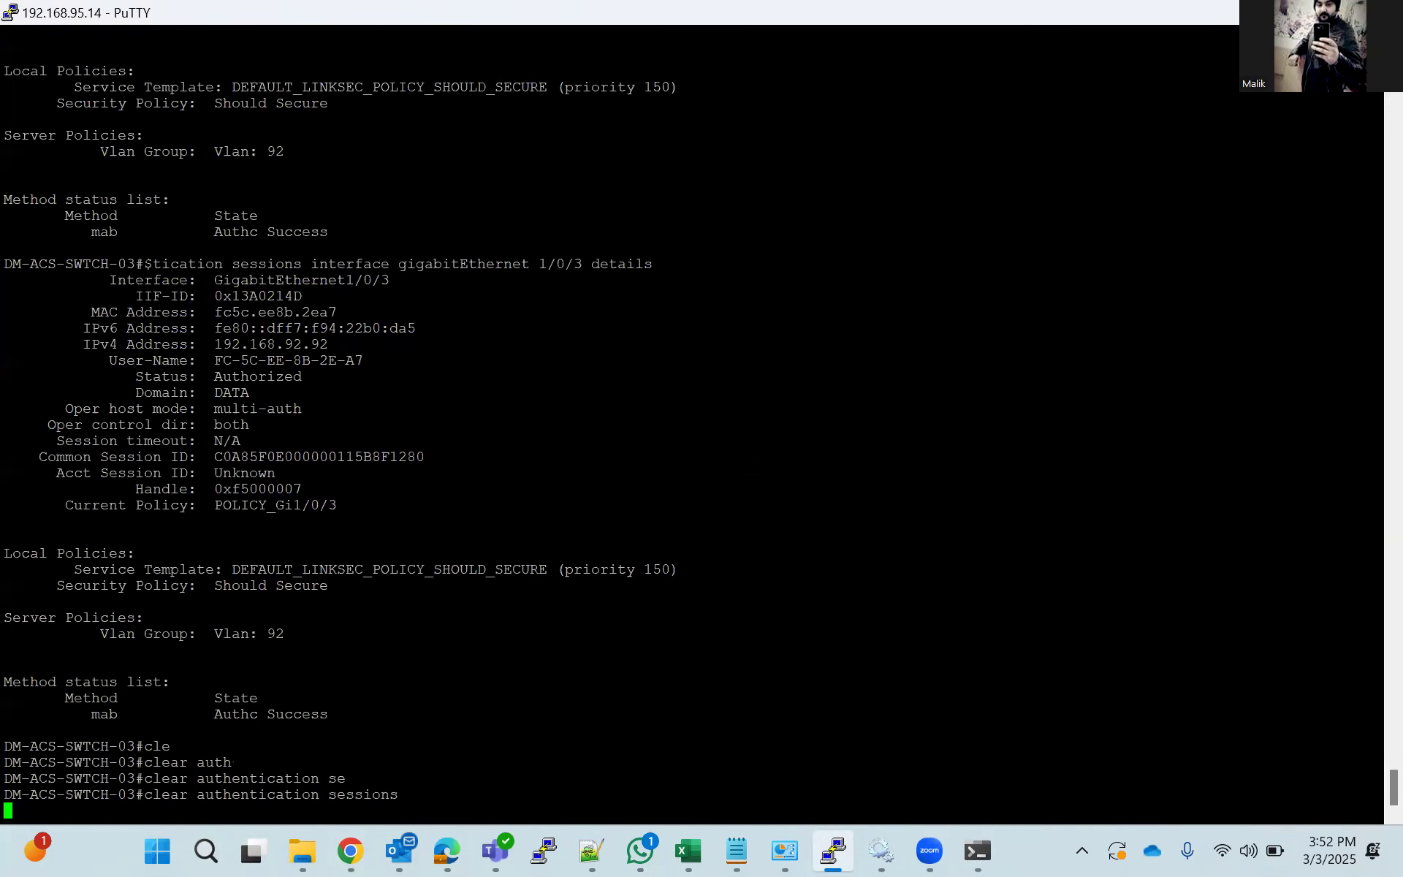
Enter configuration mode for interface gigabitEthernet 1/0/3 and shut the interface down.
type("conf t")
key("Return")
type("int")
key("Tab")
type("gi")
key("Tab")
type("1/0/3")
key("Return")
type("sh")
key("Tab")
key("Return")
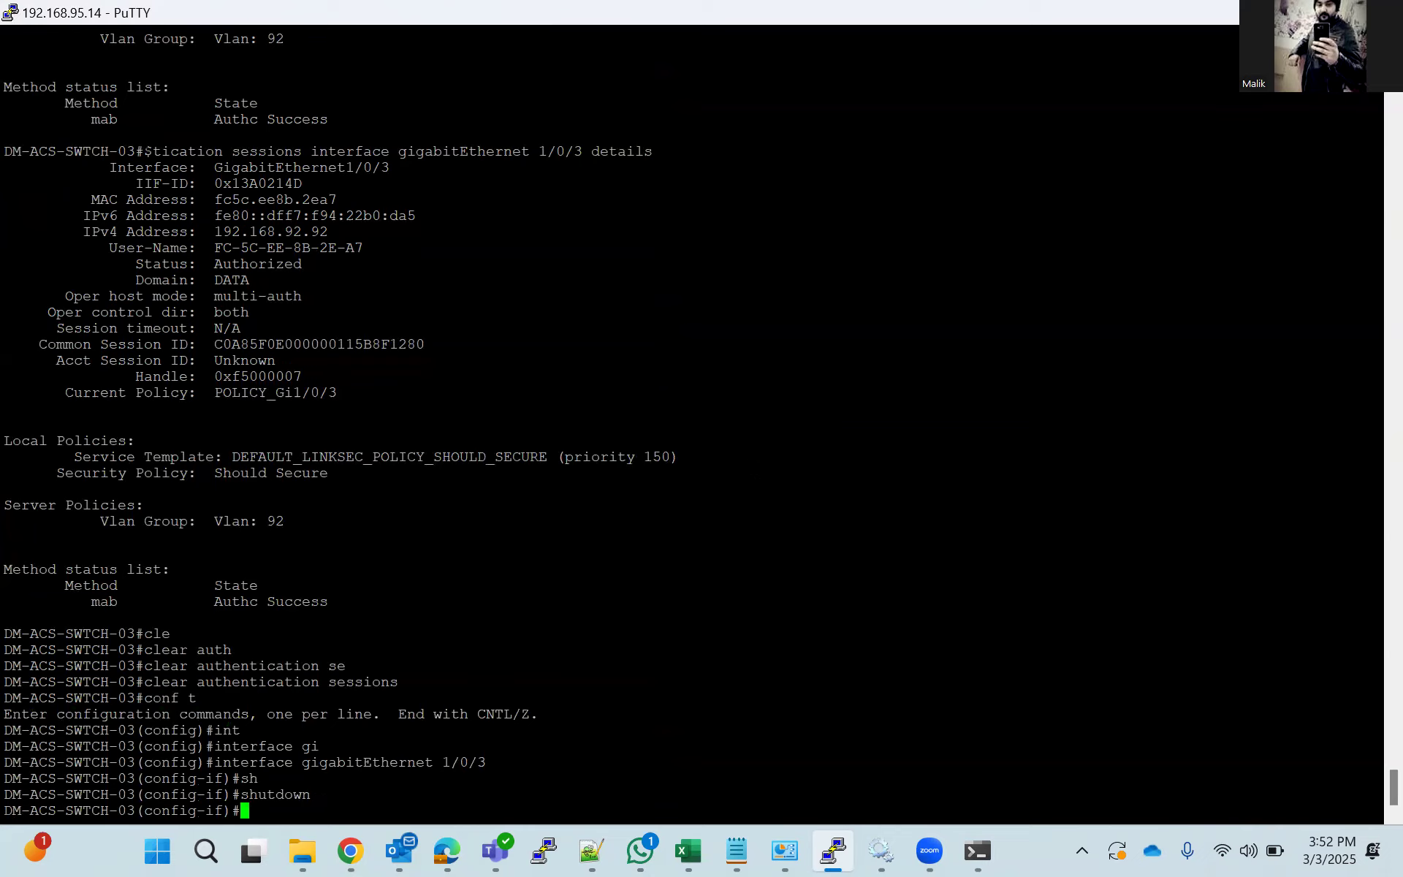
Re-enable the interface with no shutdown and end configuration mode.
type("no sh")
key("Tab")
key("Return")
type("end")
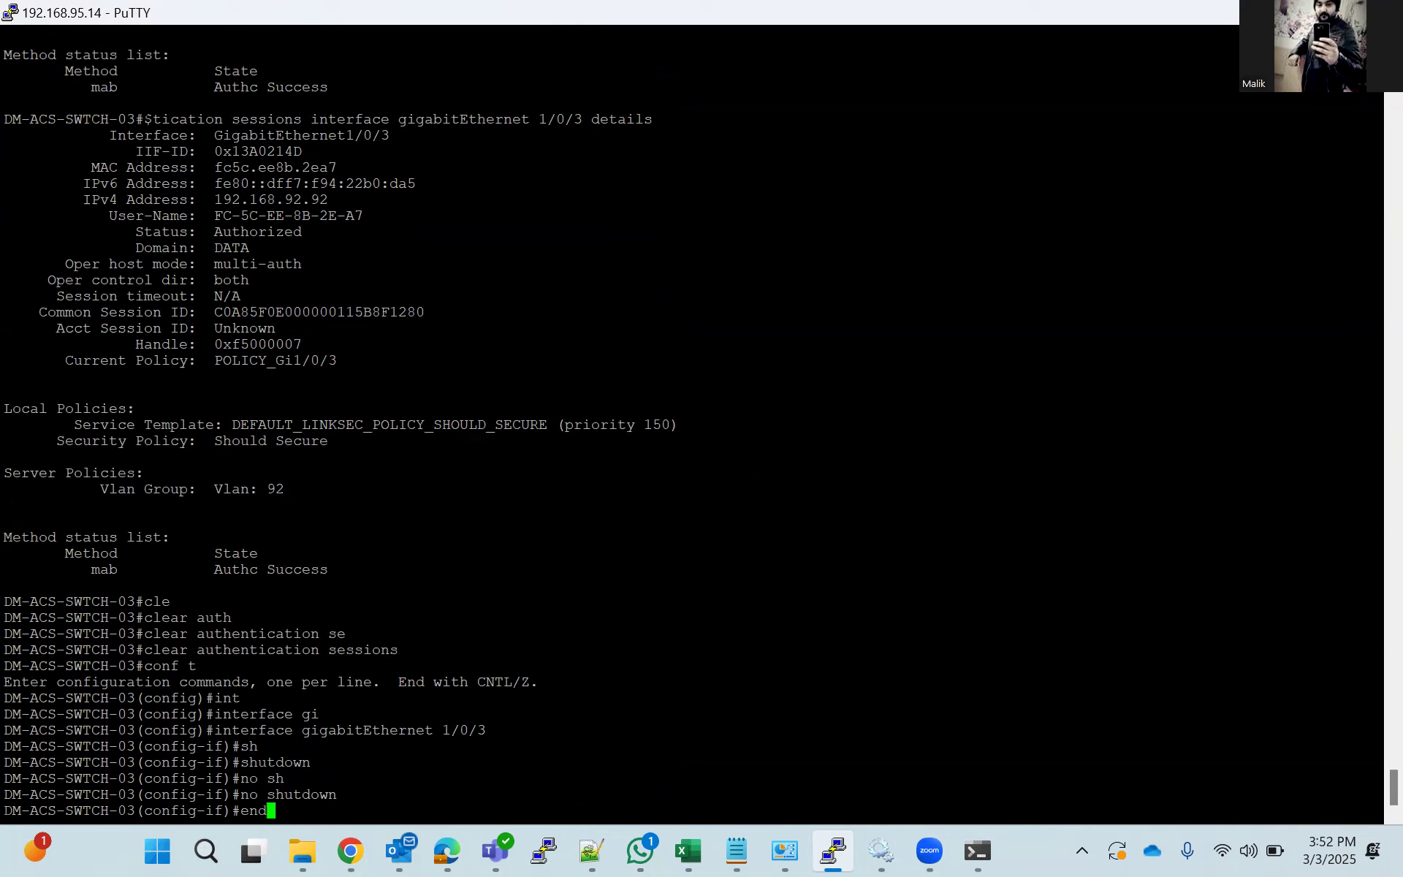
key("Return")
Run show authentication sessions repeatedly to check for a new session on the switch.
type("show a")
key("Tab")
type("auth")
key("Tab")
type("se")
key("Tab")
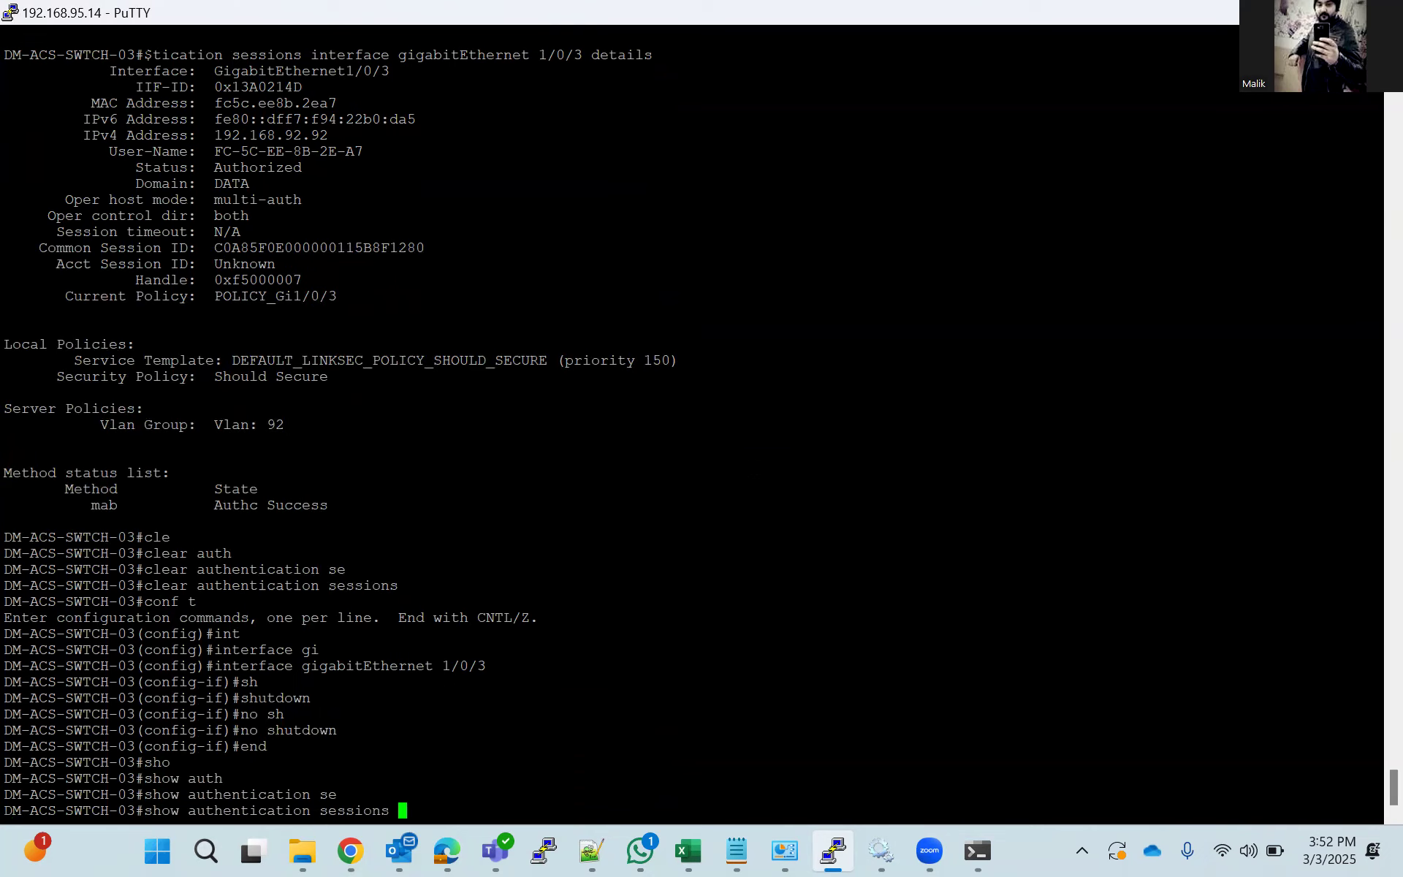
key("Return")
key("Up")
key("Return")
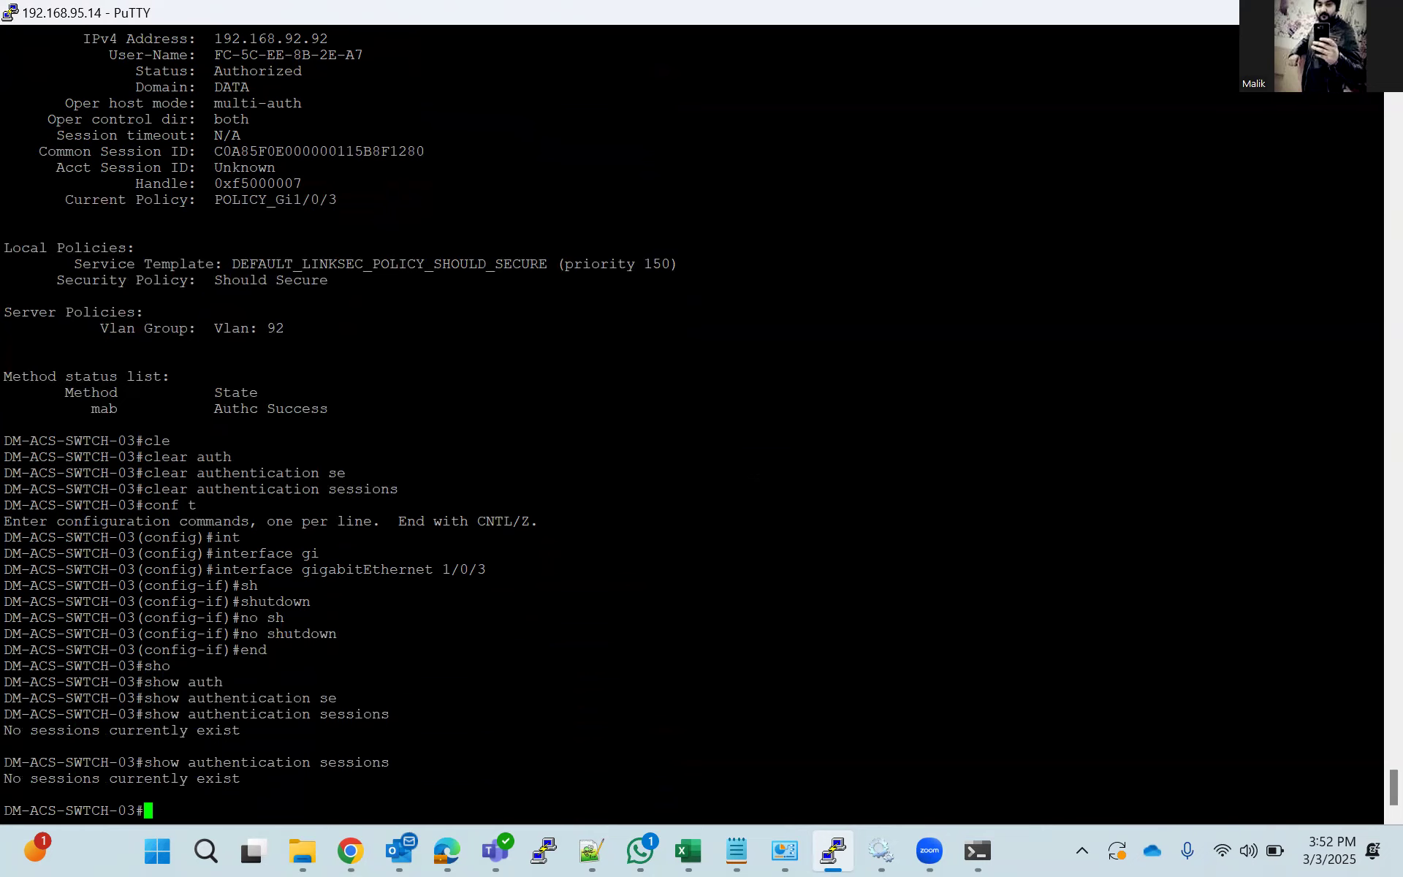
key("Up")
key("Return")
key("Up")
key("Return")
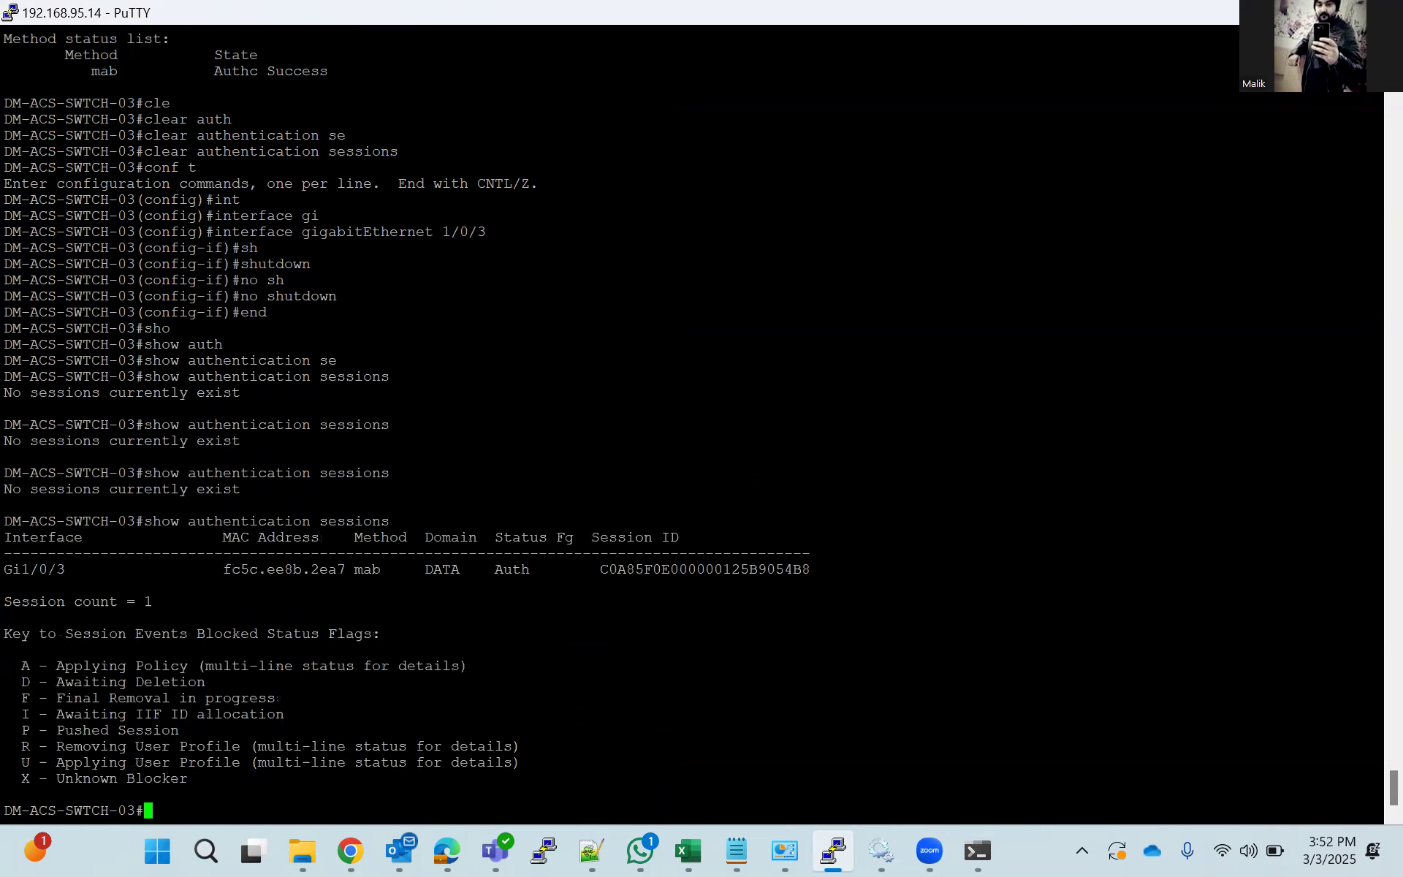
Run show authentication sessions interface gigabitEthernet 1/0/3 details twice and check the new session's server policies.
key("Up")
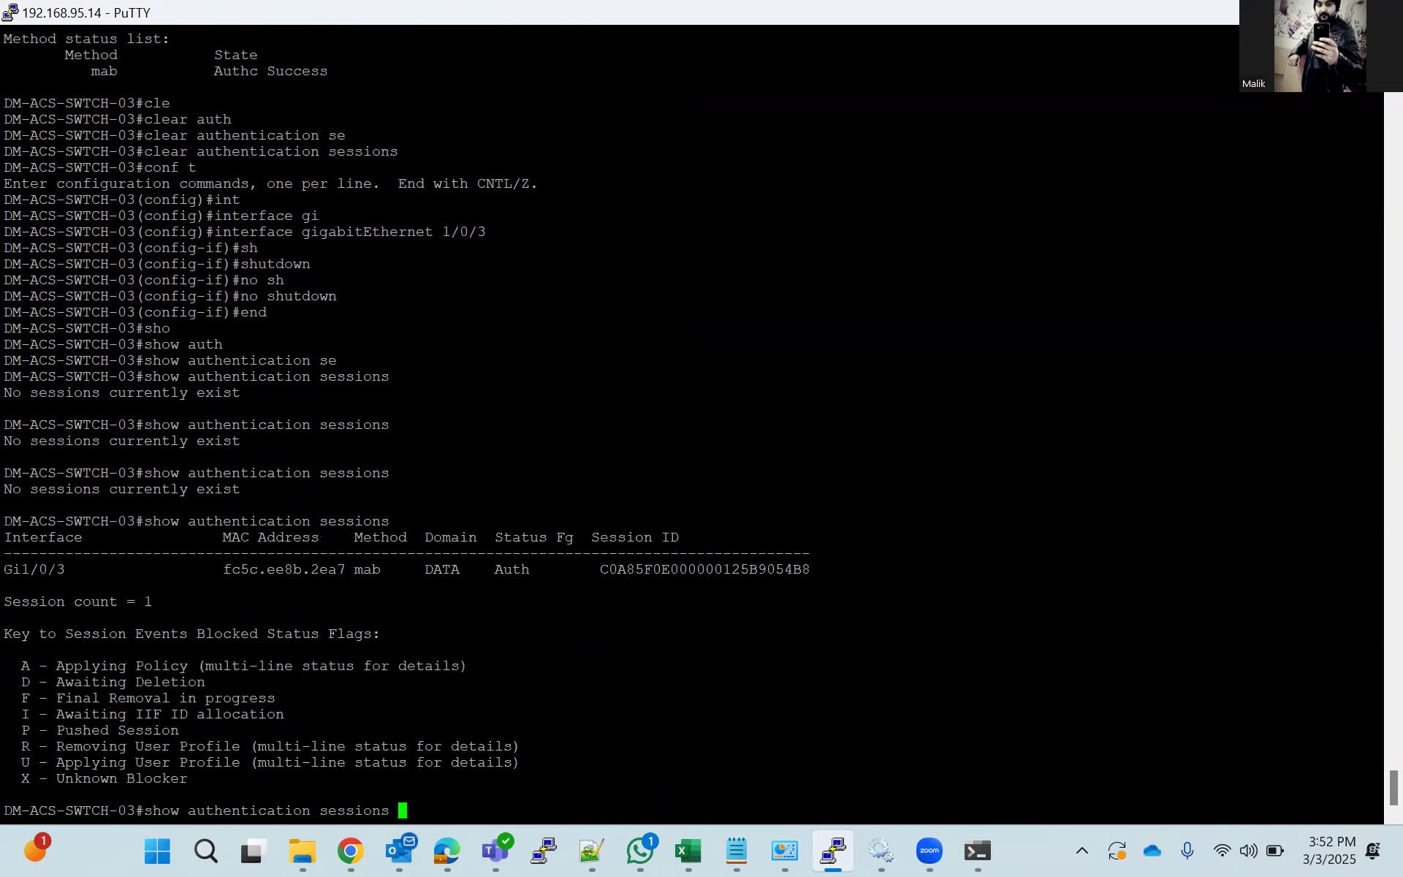
type("int")
key("Tab")
type("gi")
key("Tab")
type("1")
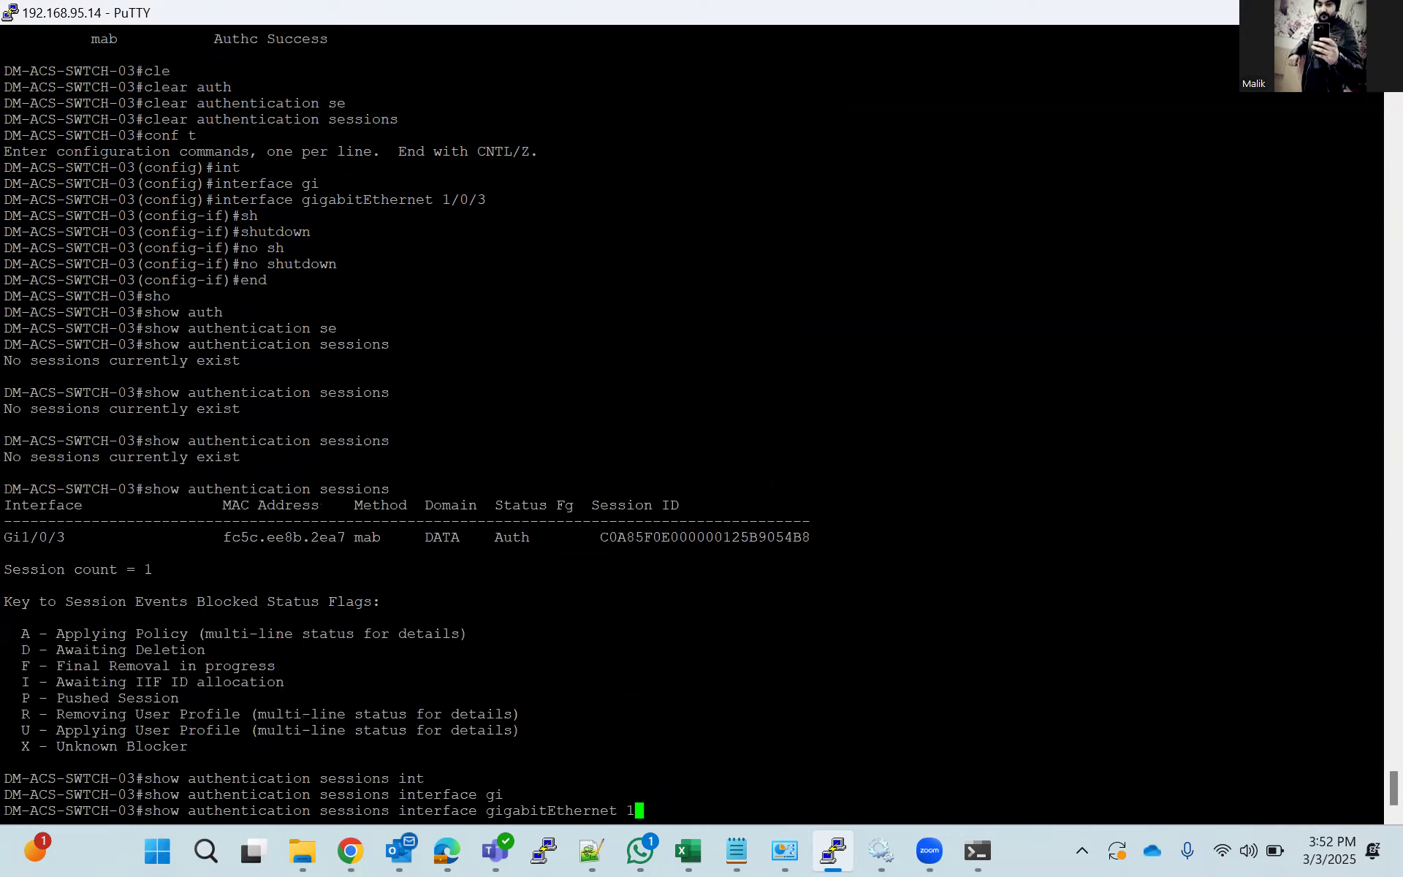
type("/0/3 det")
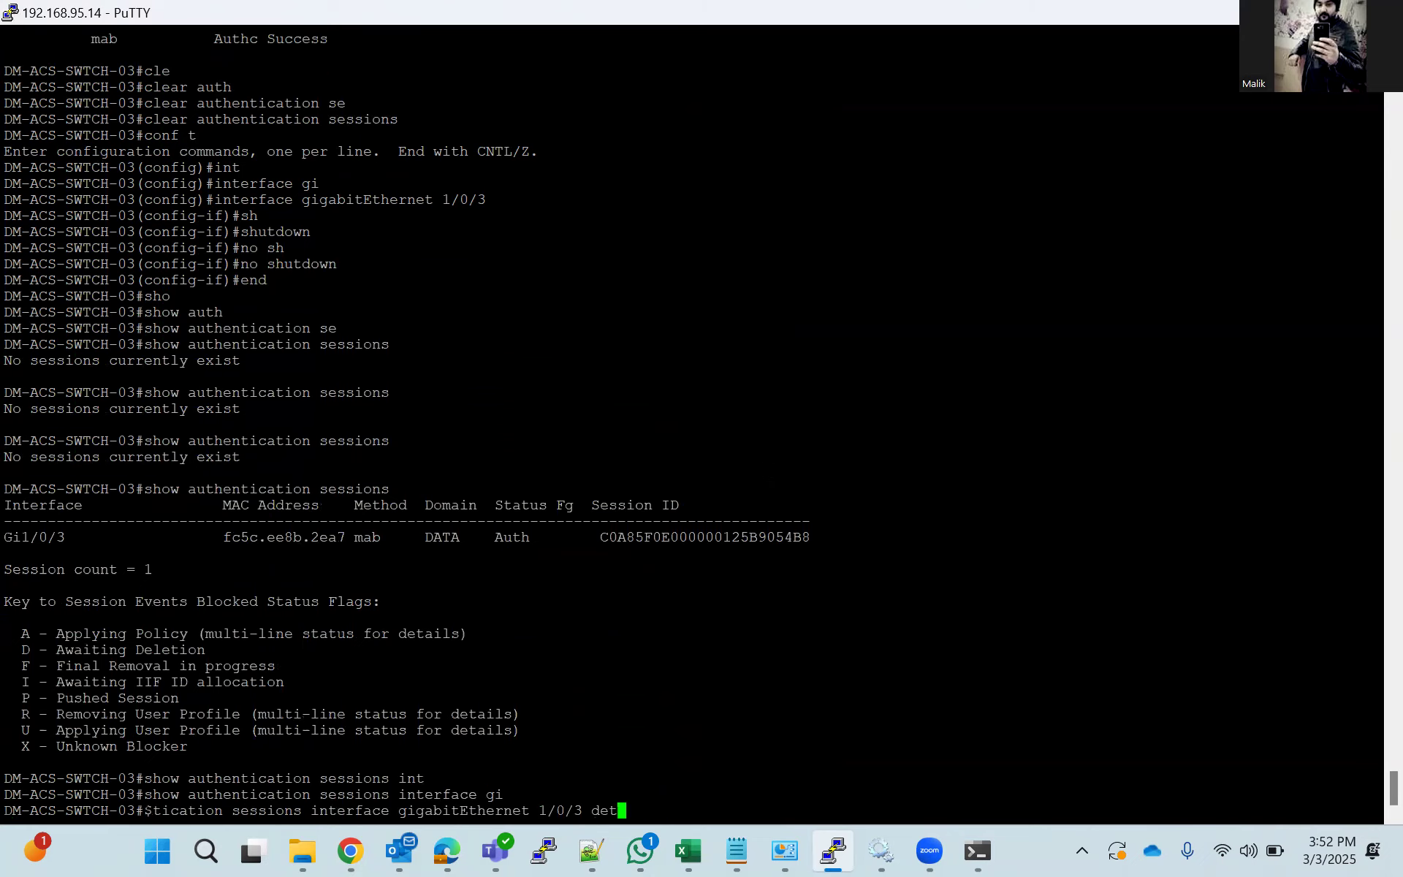
key("Tab")
key("Return")
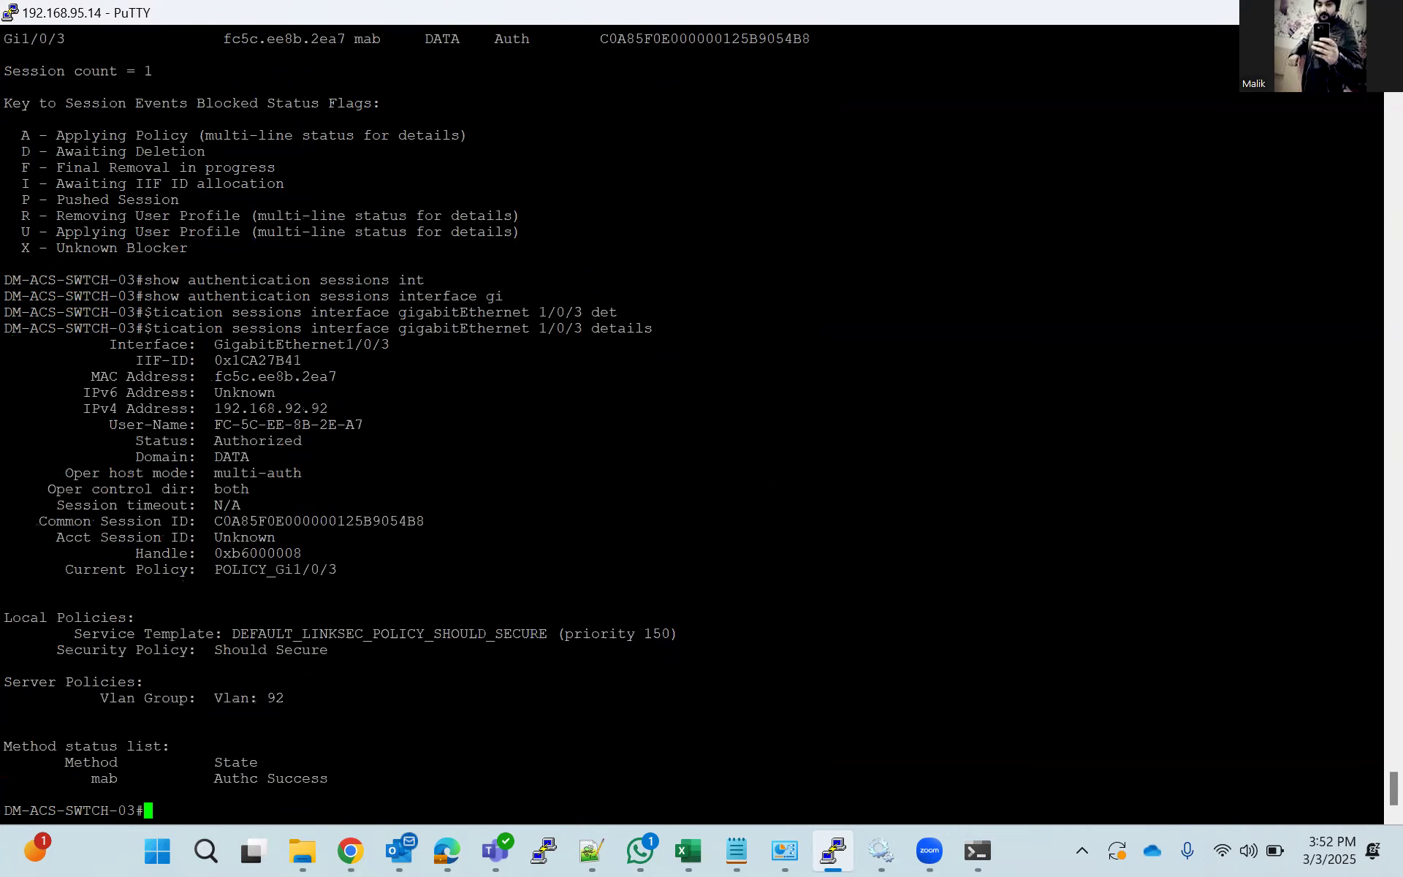
key("Up")
key("Return")
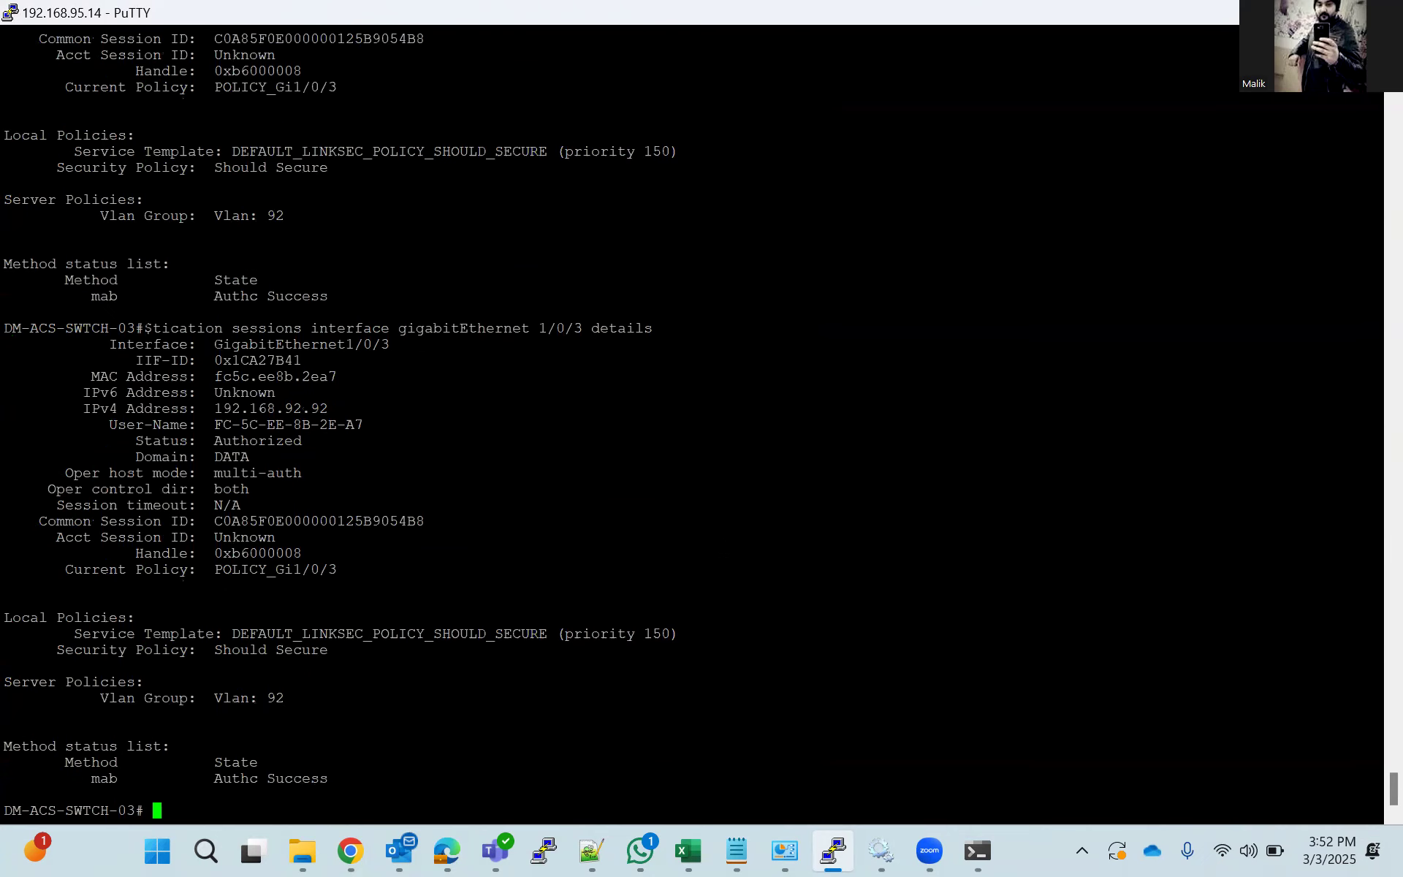
Switch to Cisco ISE in Chrome and open the Windows11-Workstation endpoint's authentication details from the RADIUS Live Logs.
left_click(351, 852)
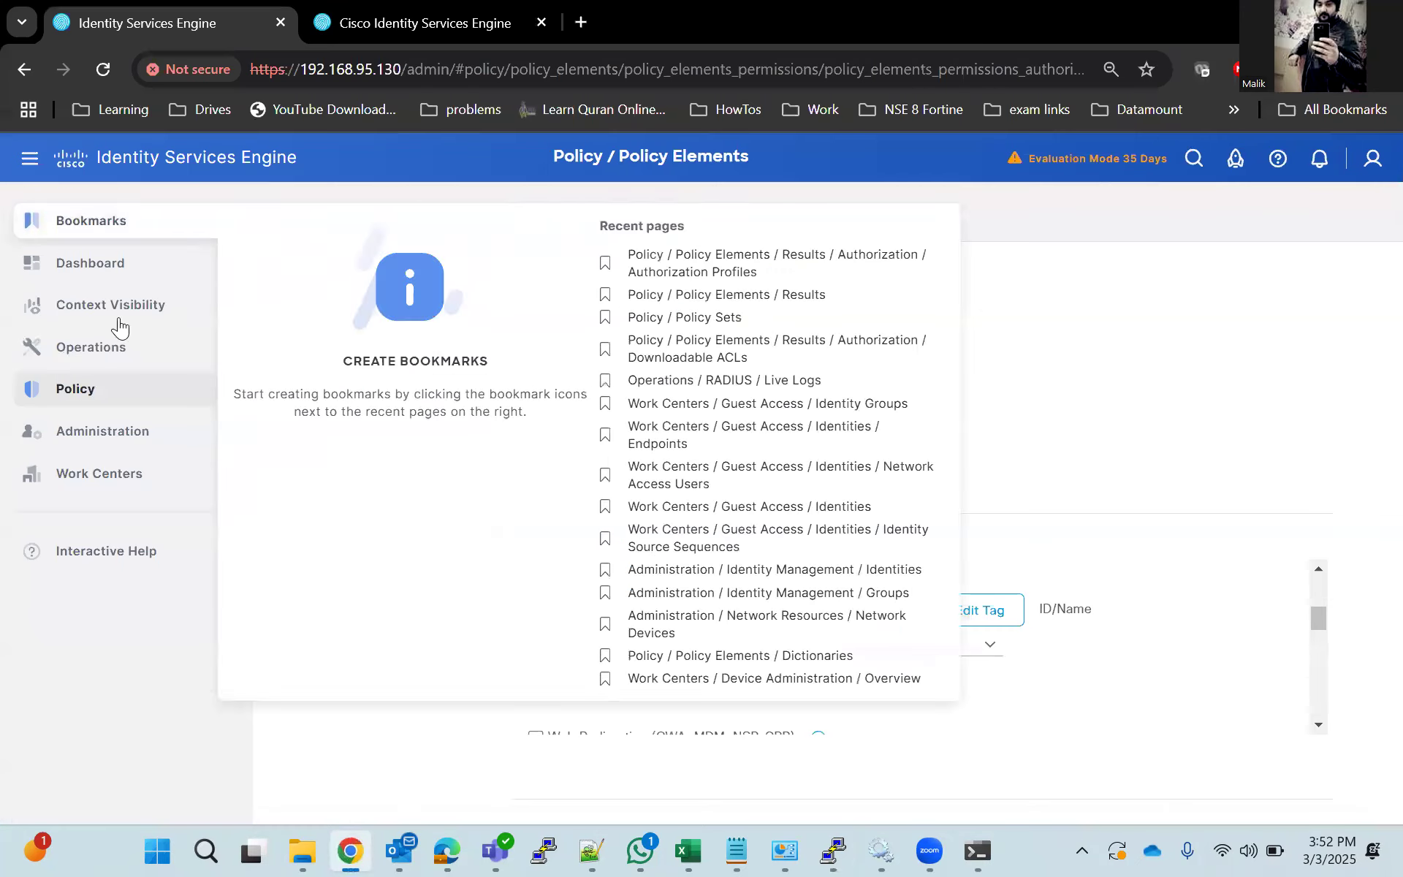
mouse_move(102, 351)
left_click(291, 384)
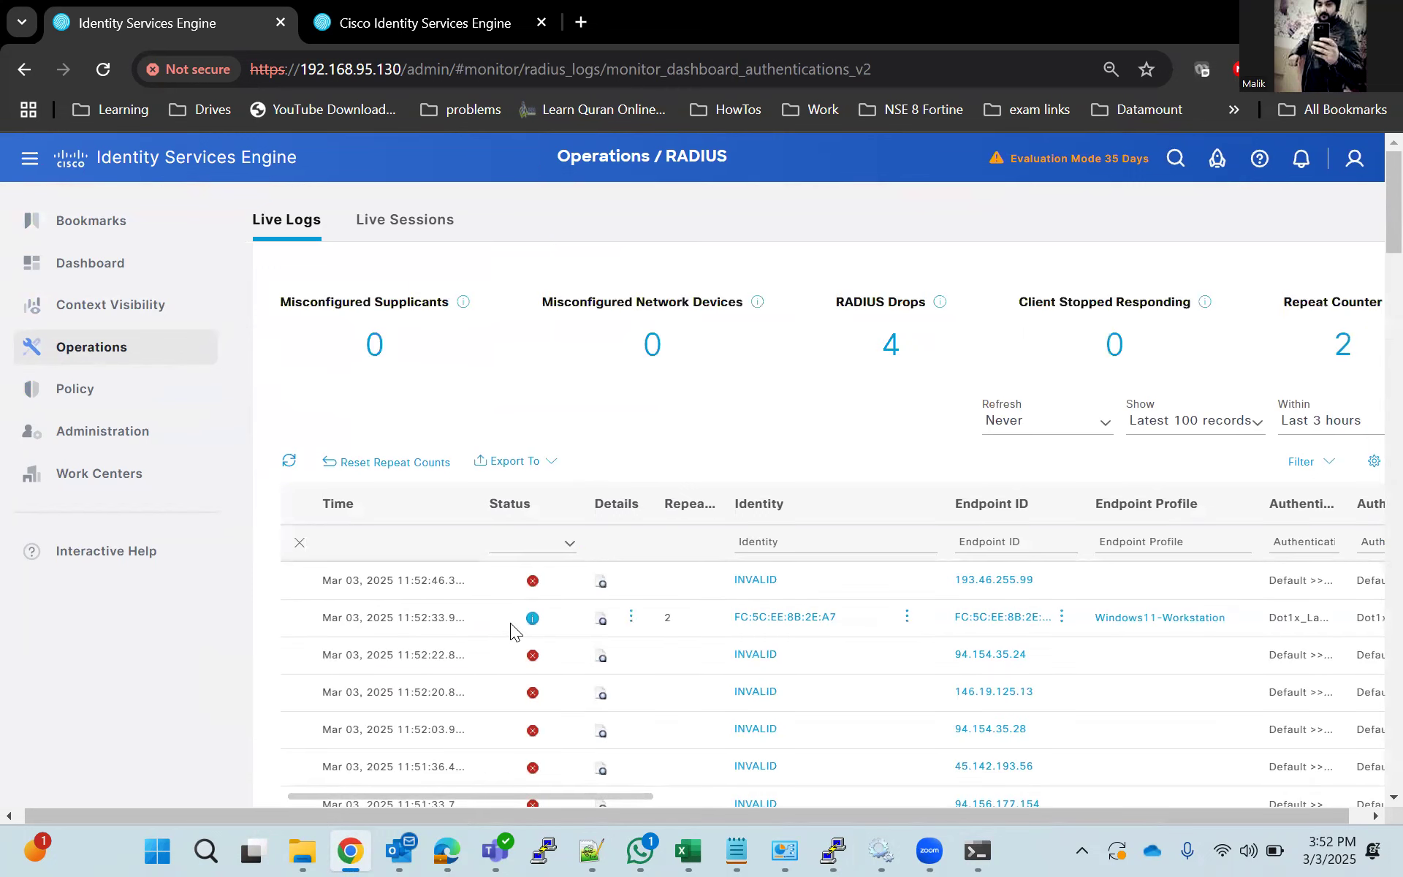
left_click(599, 622)
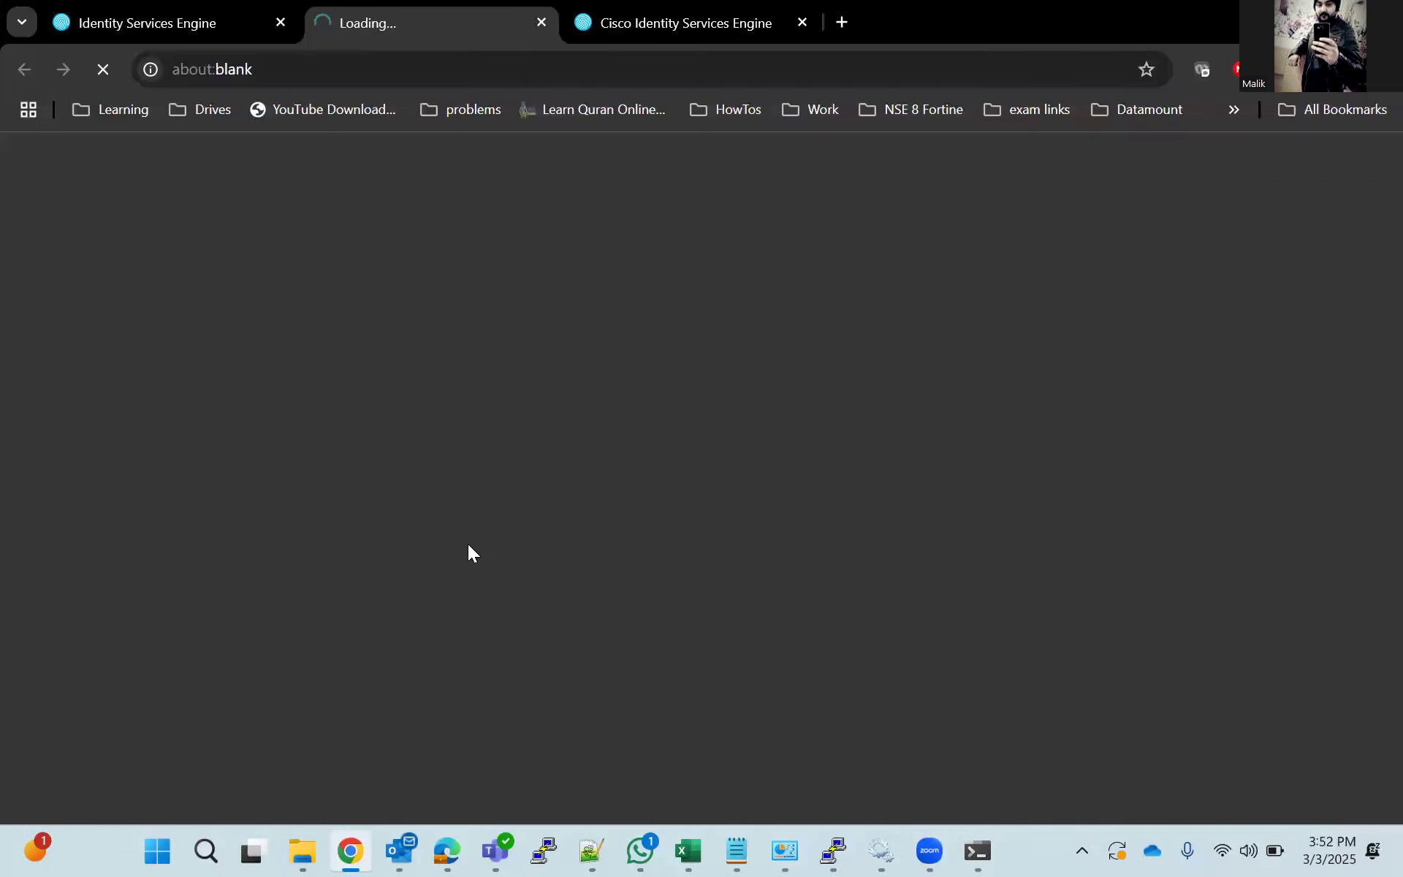
scroll(414, 583, "down", 10)
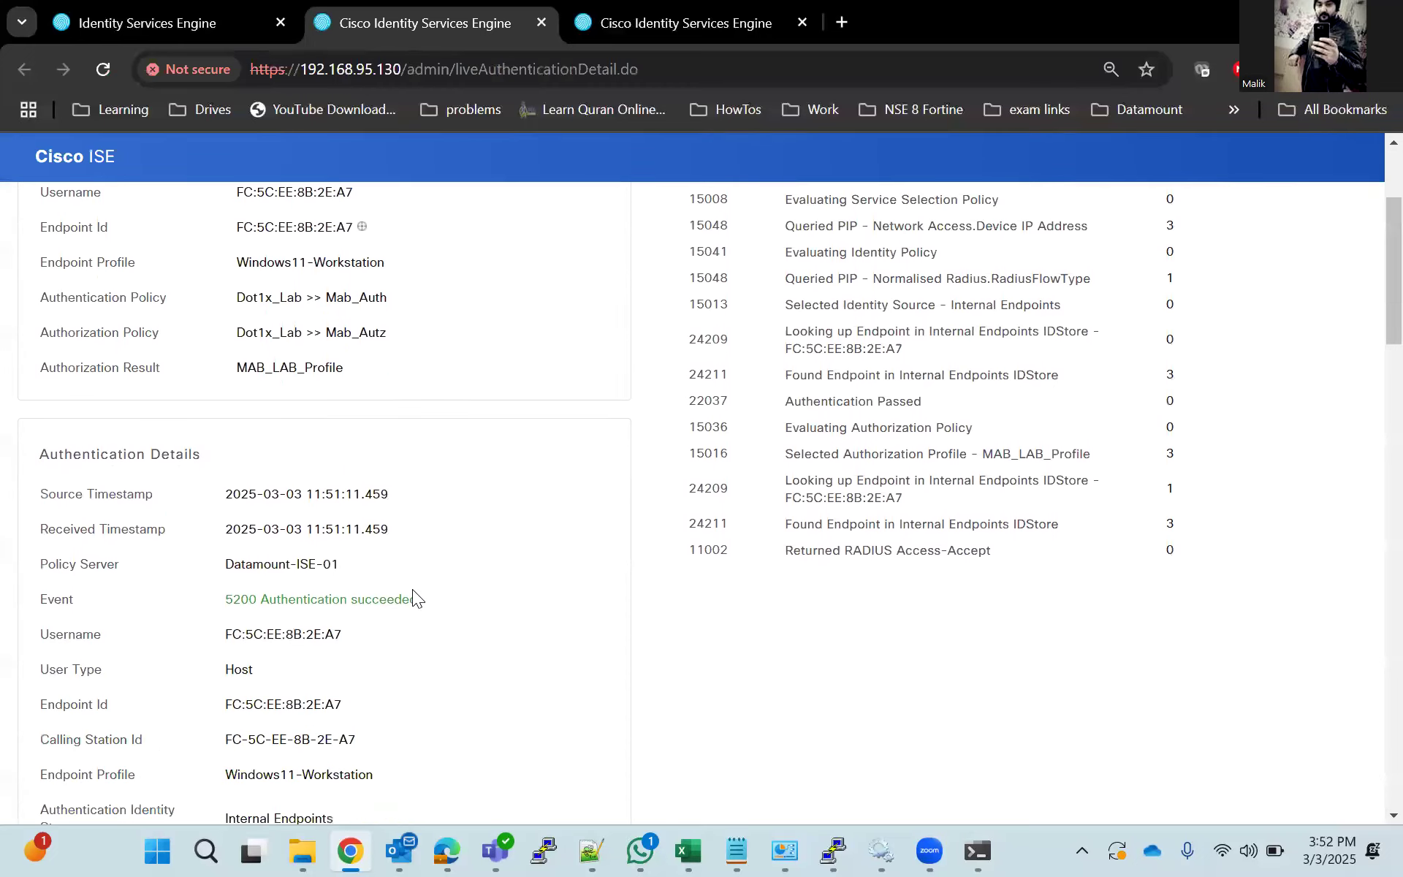
scroll(412, 589, "down", 5)
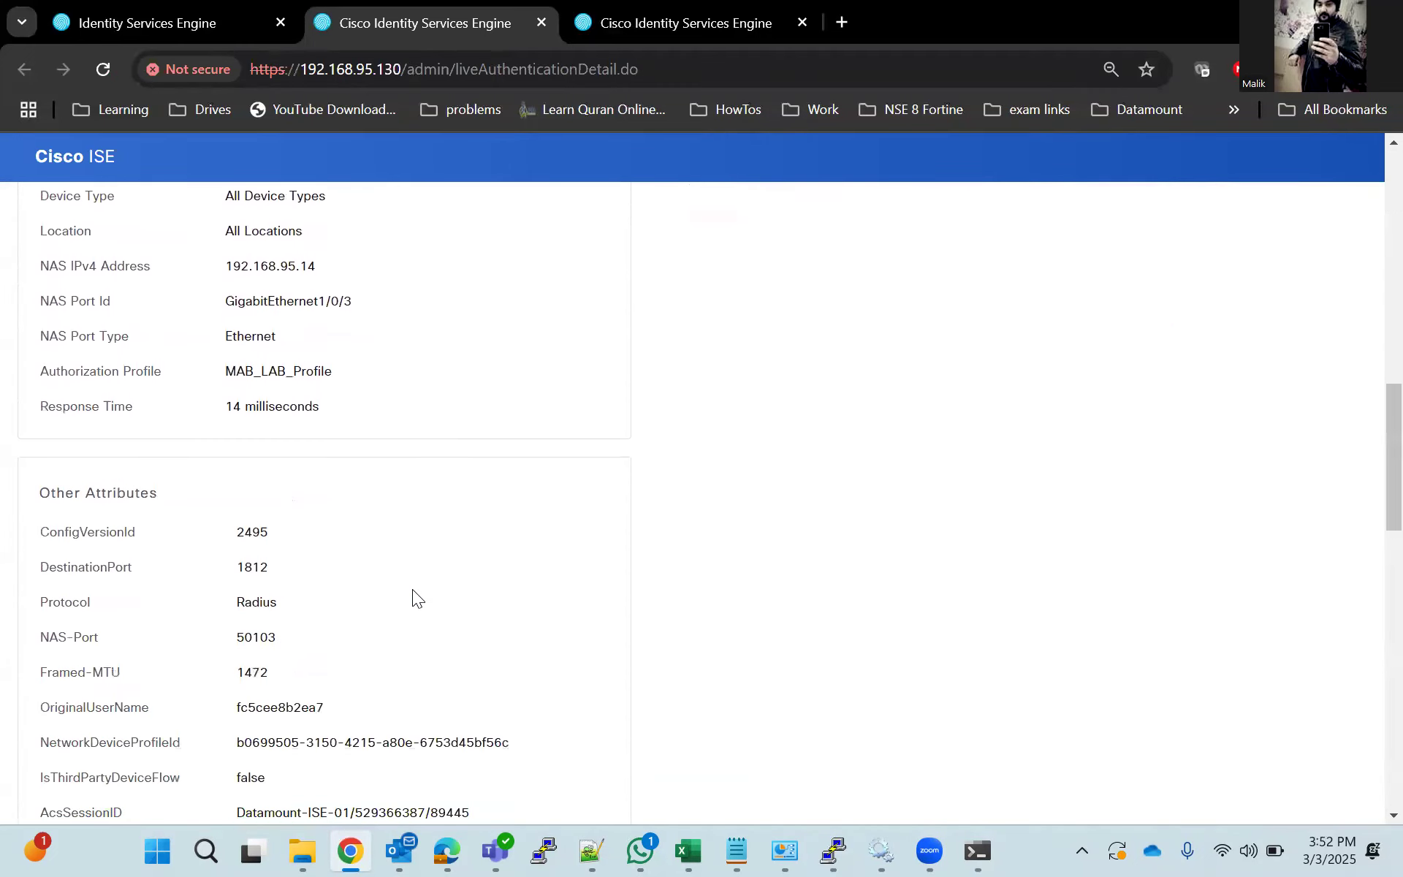
Examine the authentication report's identity group, other attributes and the VLAN tunnel attributes in its Result section.
scroll(412, 589, "up", 6)
double_click(282, 426)
scroll(323, 526, "up", 3)
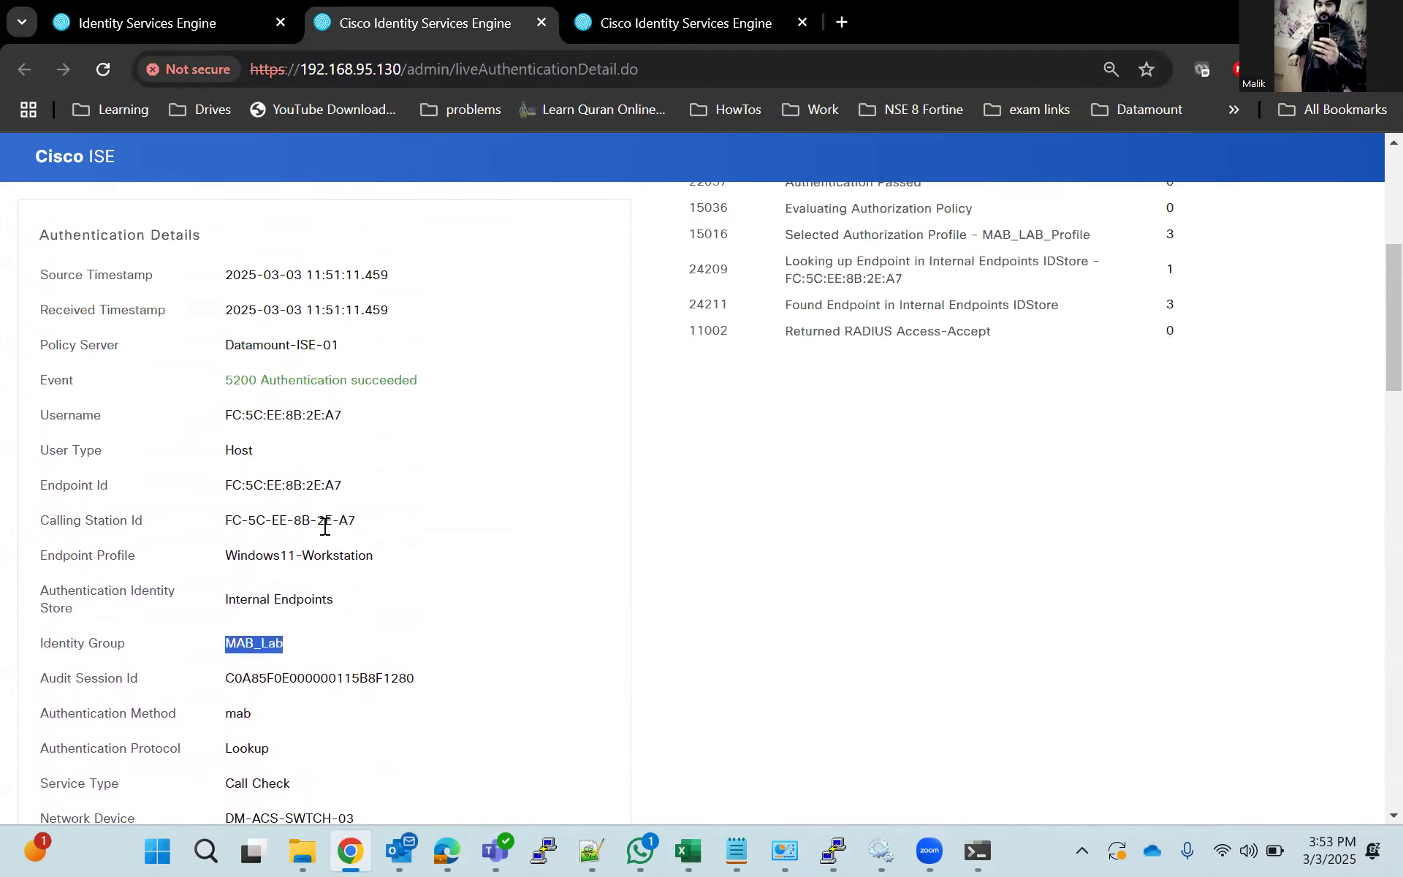
scroll(324, 526, "down", 15)
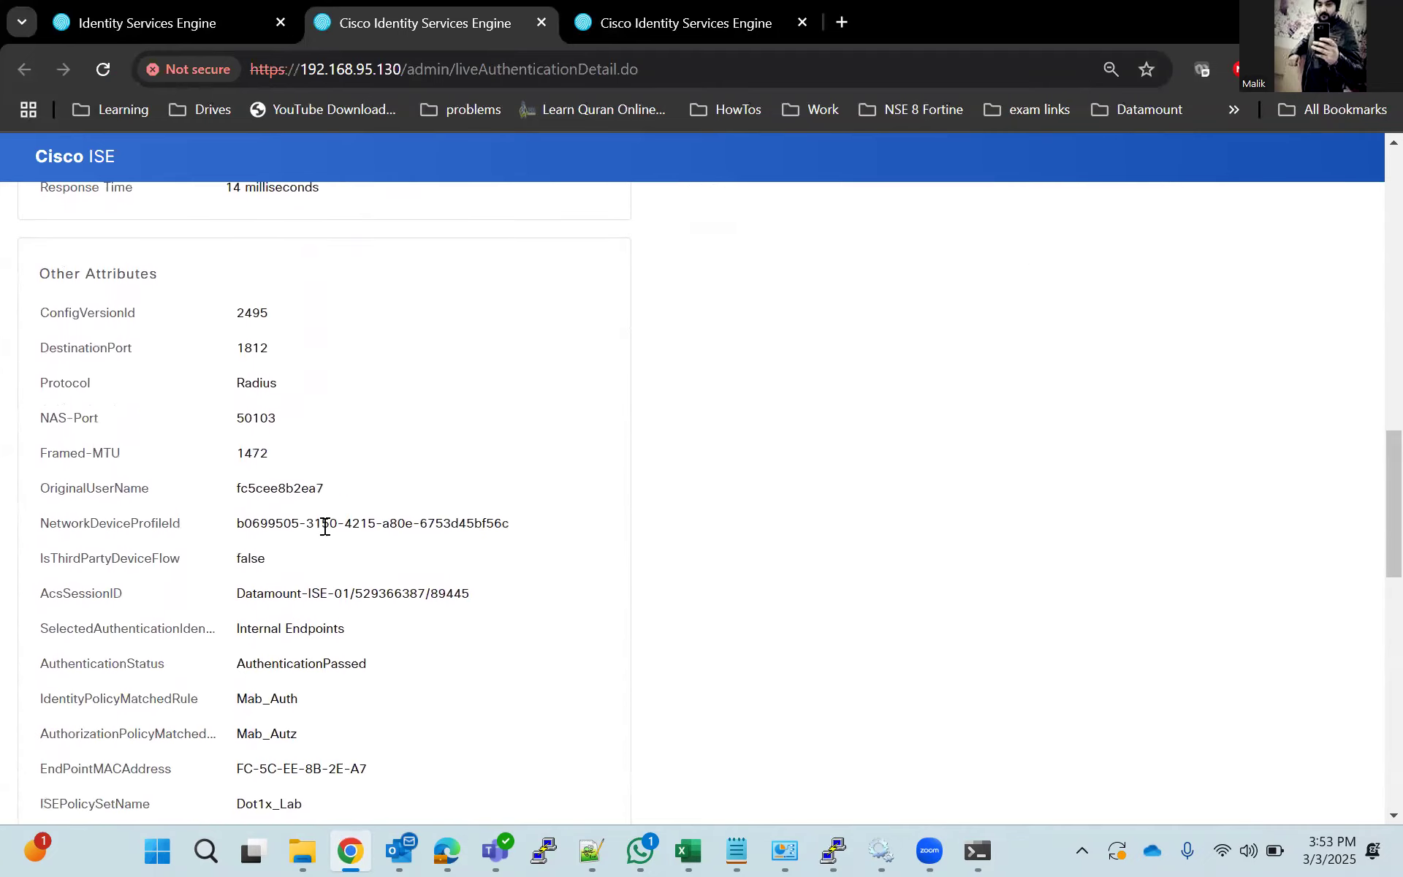
scroll(323, 531, "down", 2)
scroll(323, 527, "down", 3)
scroll(363, 501, "down", 7)
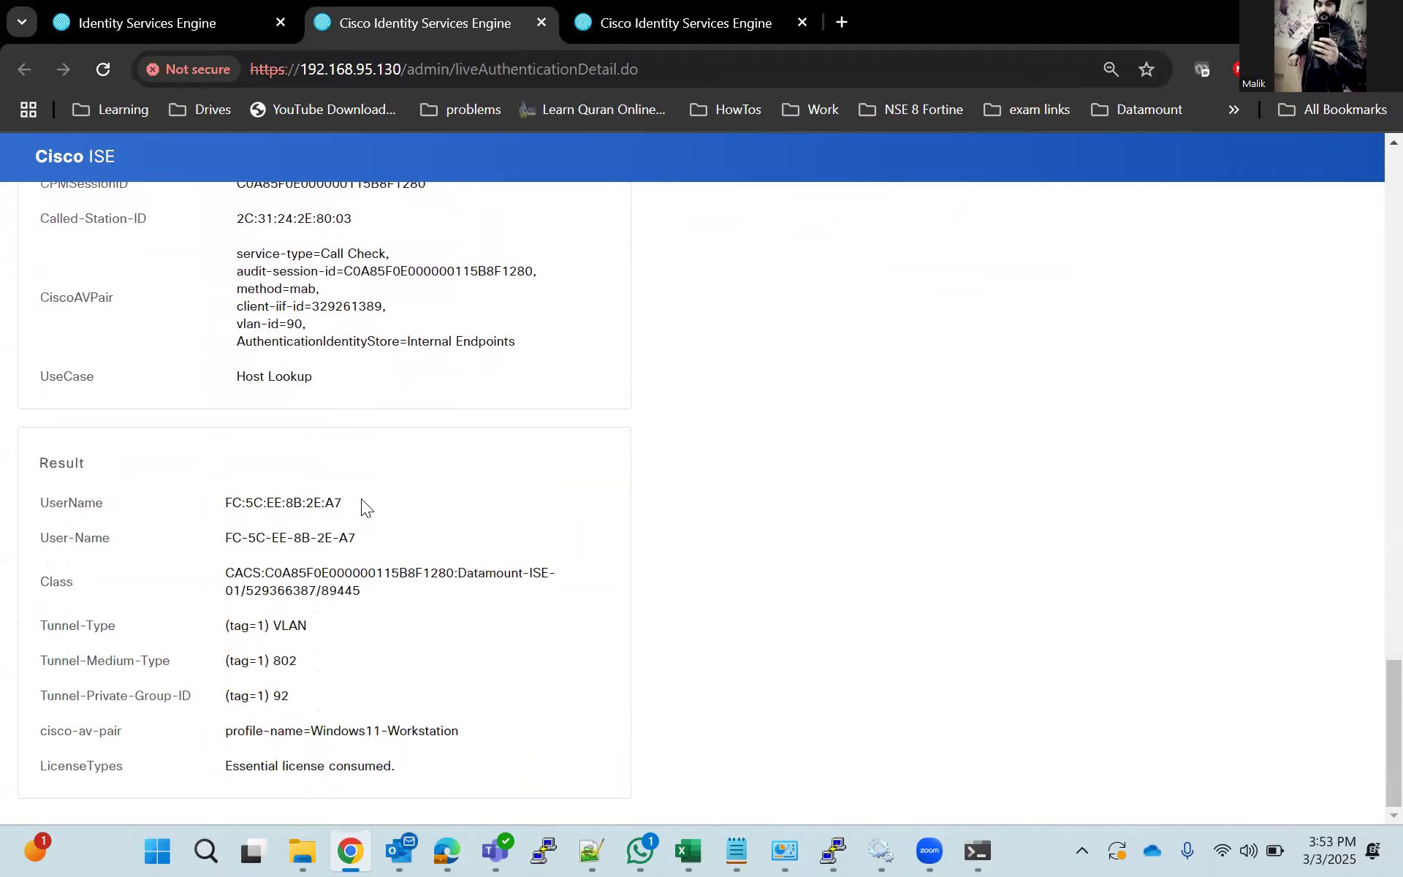
left_click_drag(296, 696, 226, 693)
left_click_drag(307, 626, 227, 627)
left_click(281, 556)
scroll(400, 643, "up", 20)
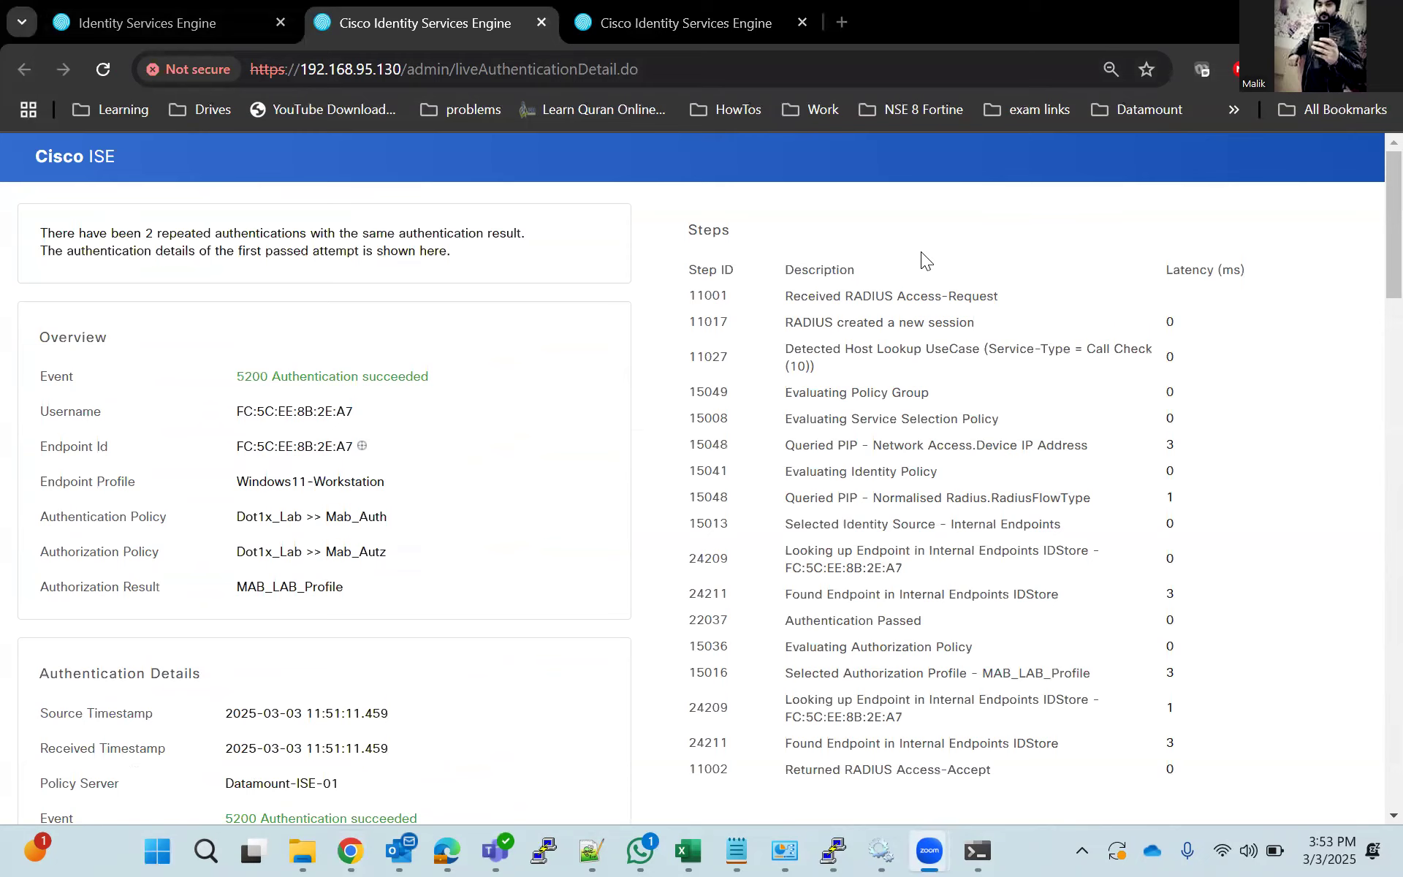
Open the Mab_Lab authorization profile from the policy results and examine its common tasks and attributes details.
left_click(147, 23)
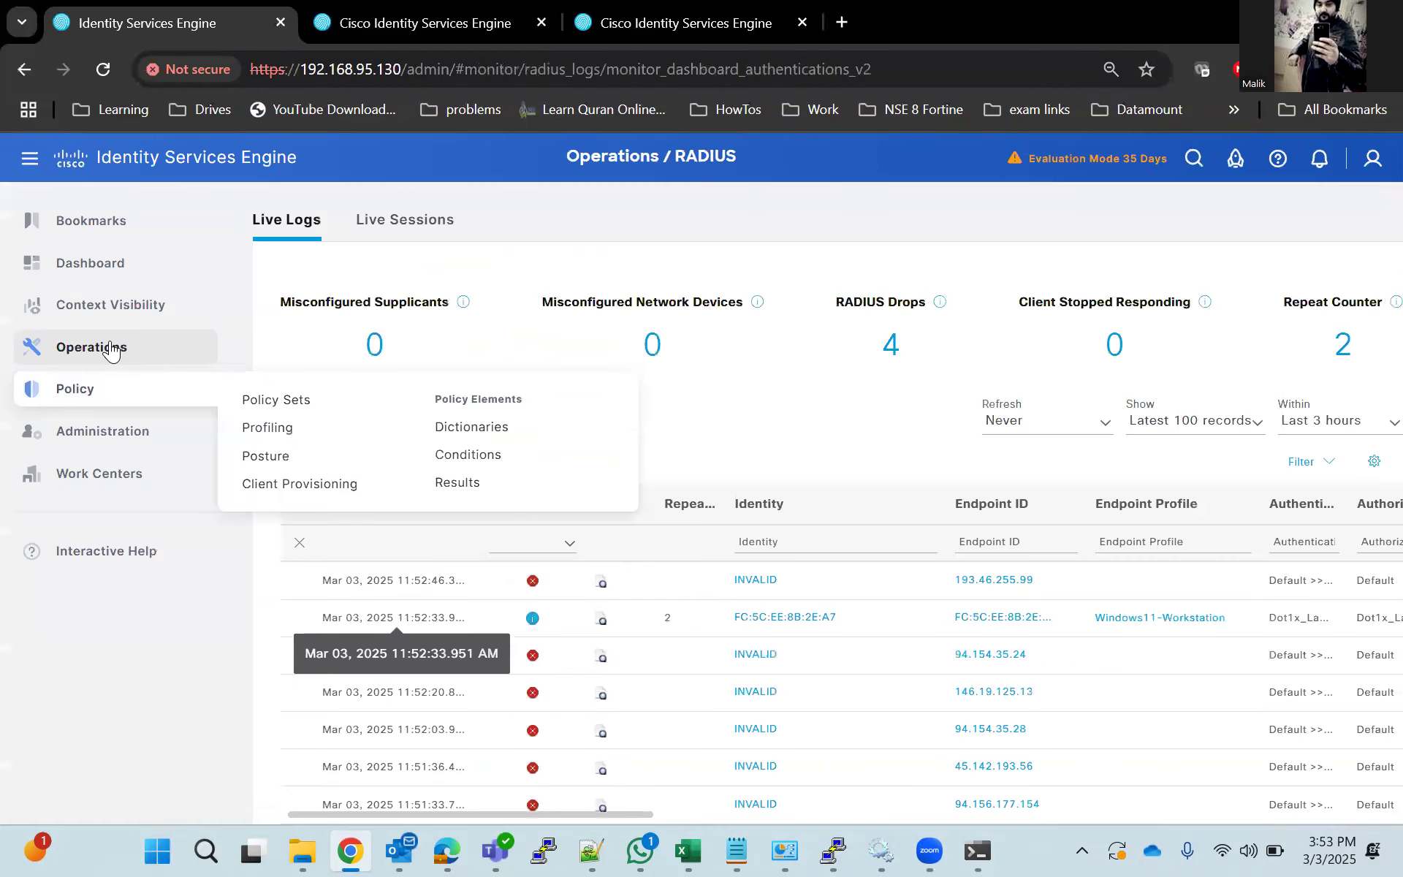
left_click(529, 485)
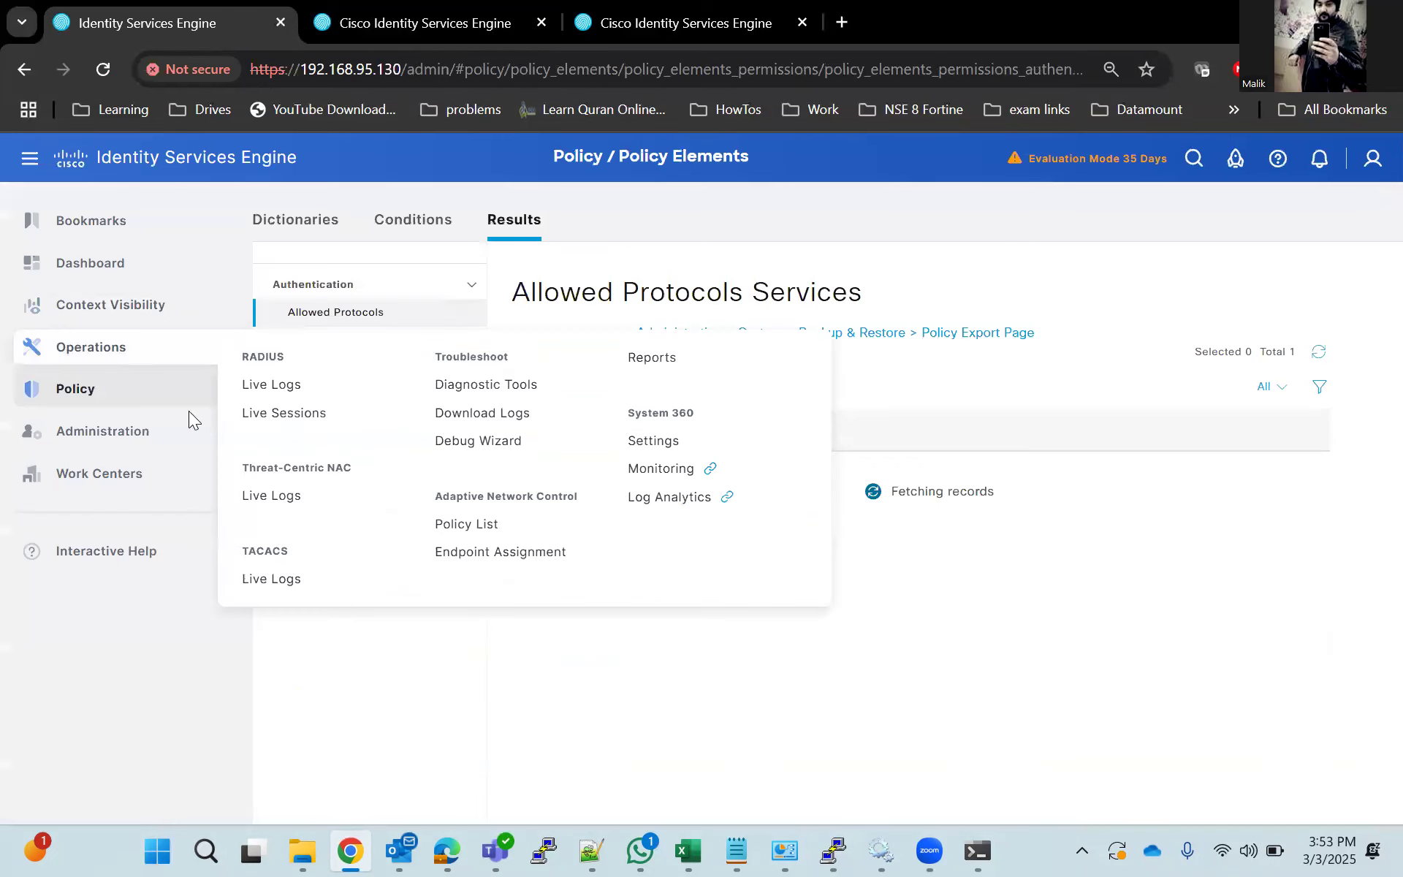
mouse_move(99, 385)
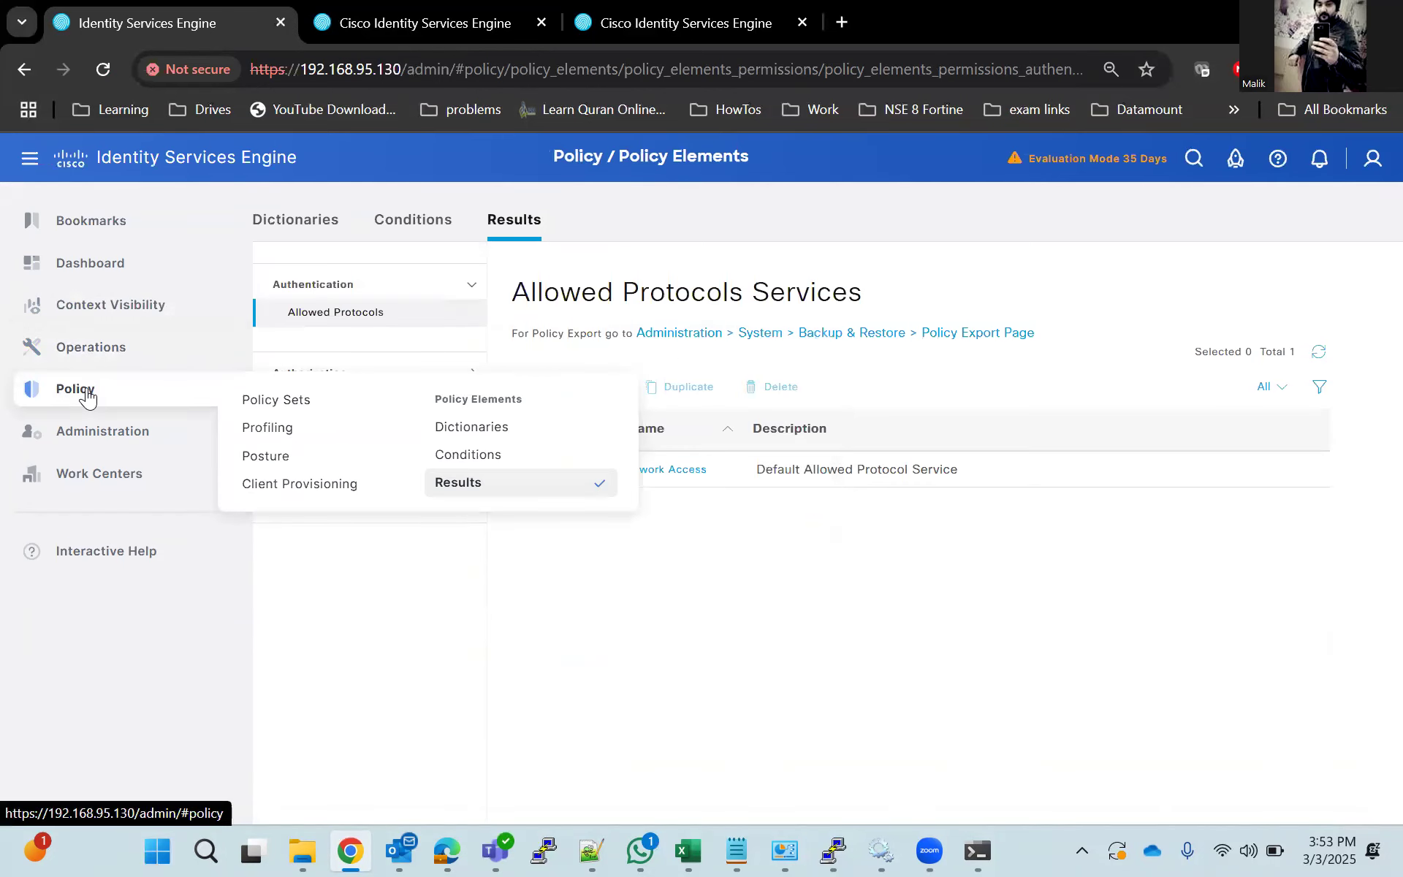
left_click(360, 371)
left_click(364, 358)
scroll(724, 628, "down", 5)
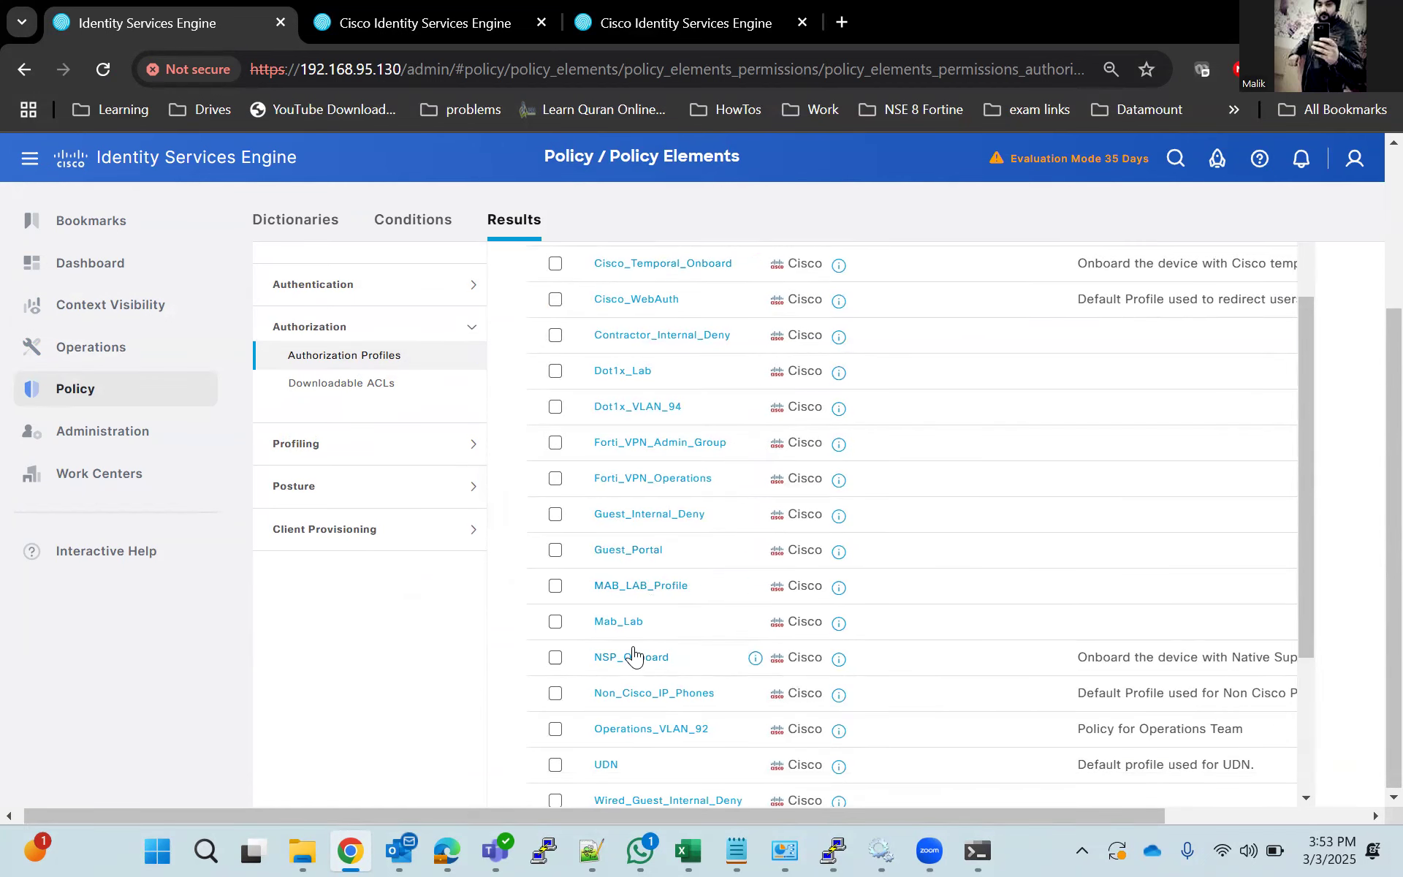
left_click(623, 621)
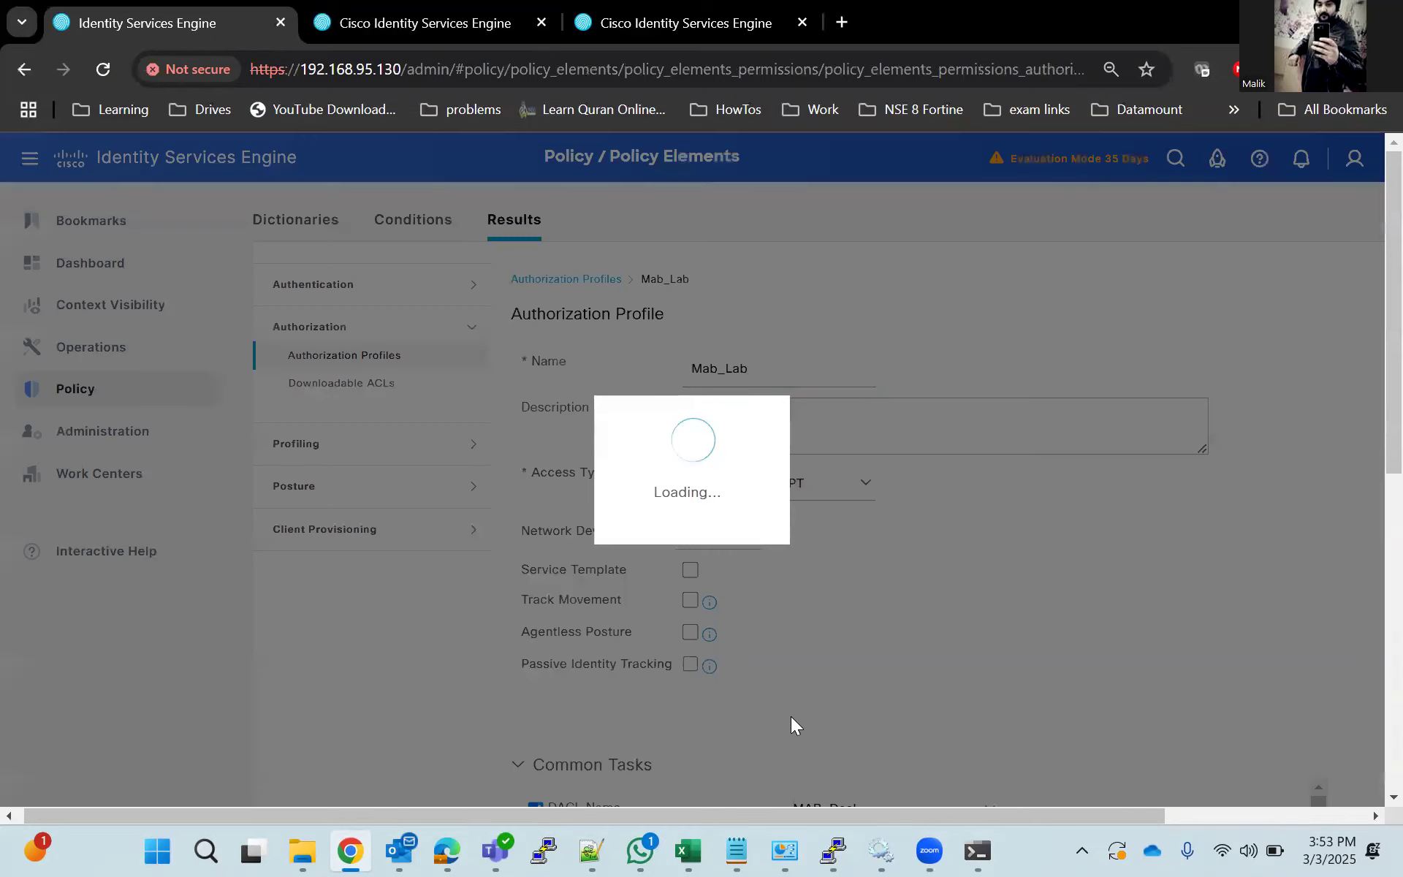
scroll(796, 739, "down", 3)
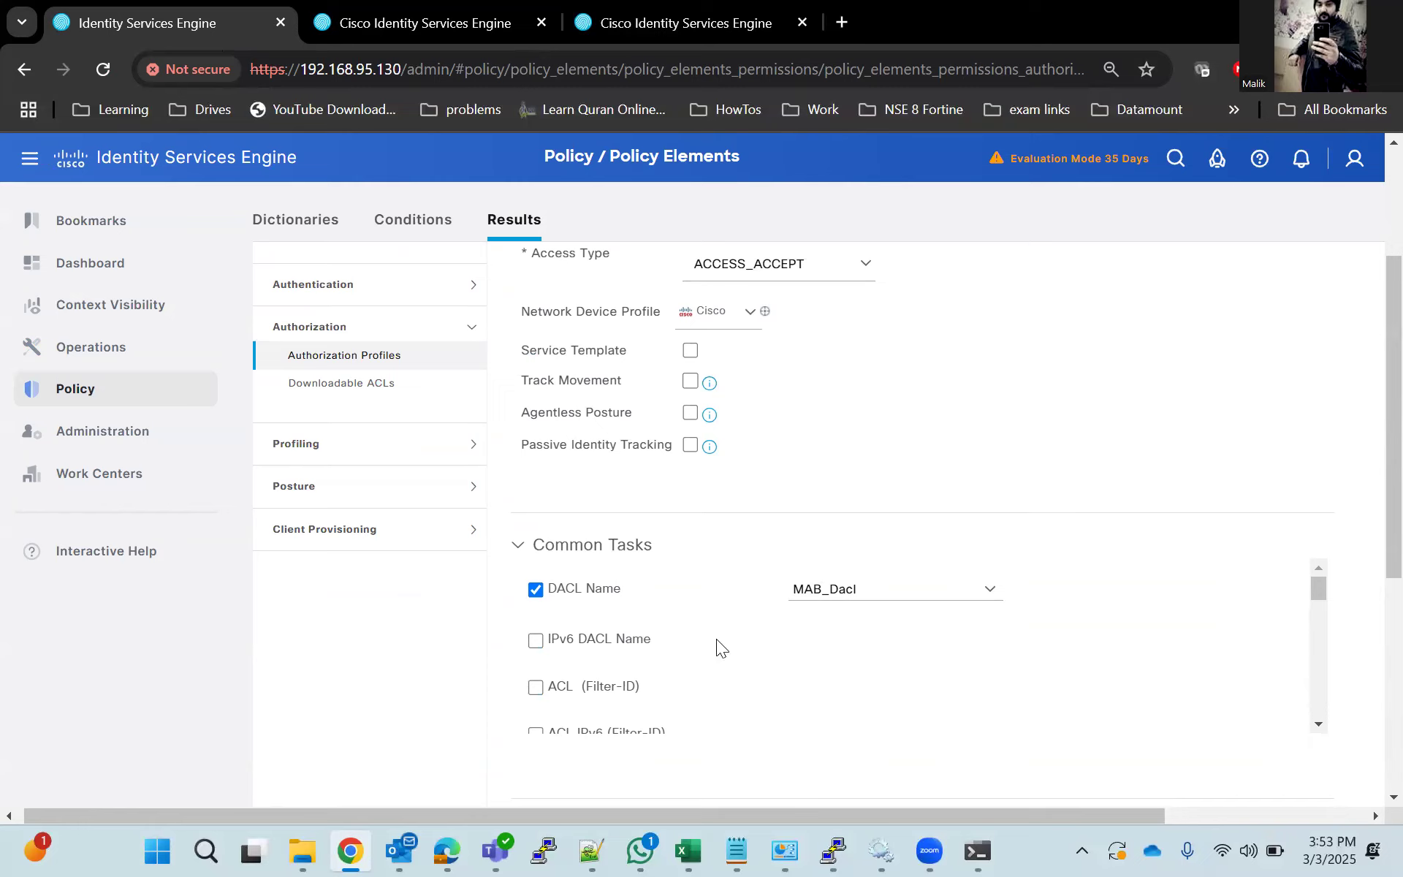
scroll(717, 640, "down", 3)
scroll(709, 639, "down", 3)
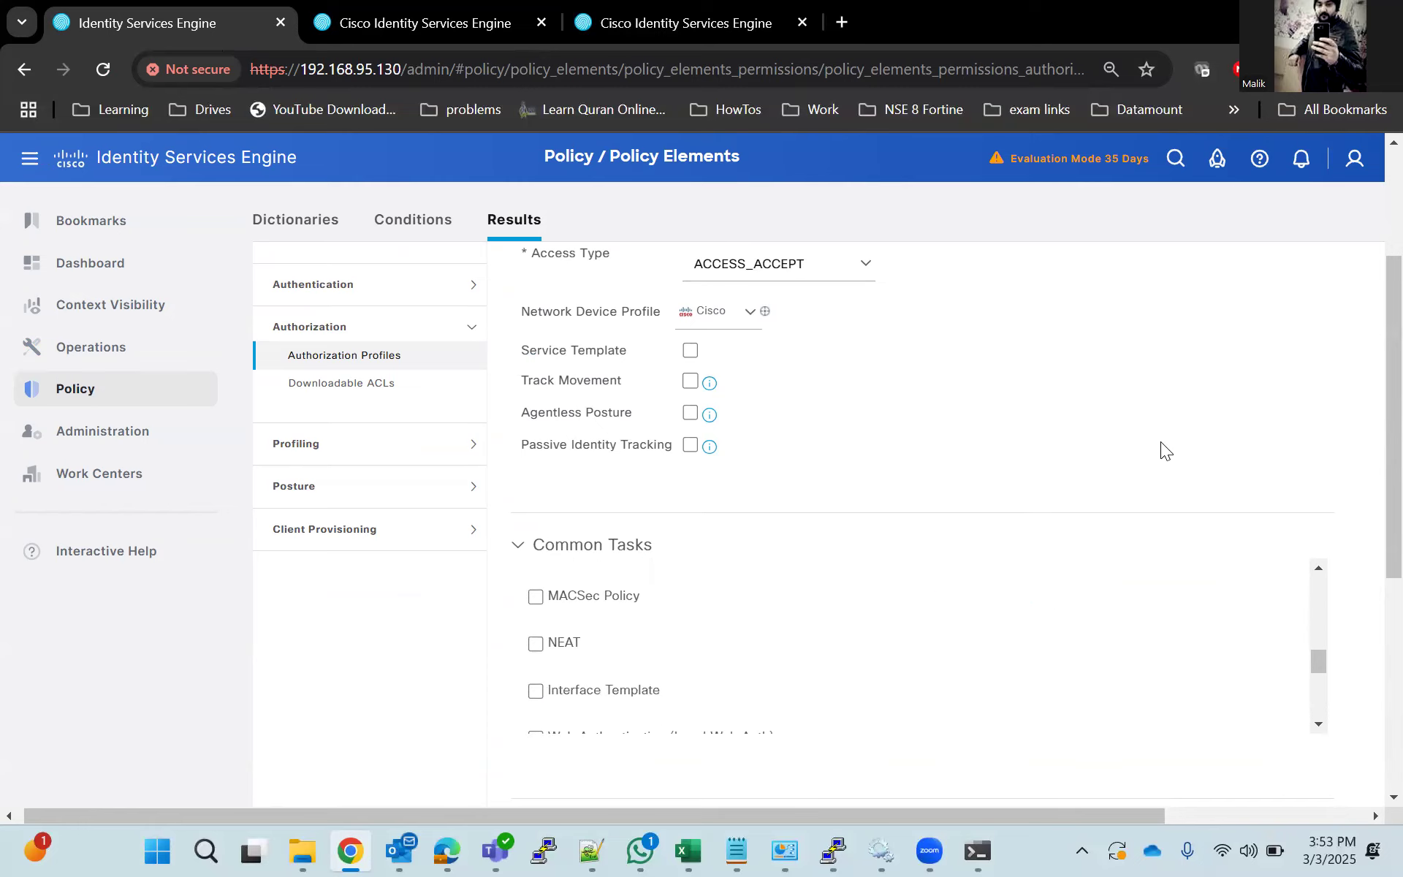
scroll(1161, 446, "down", 5)
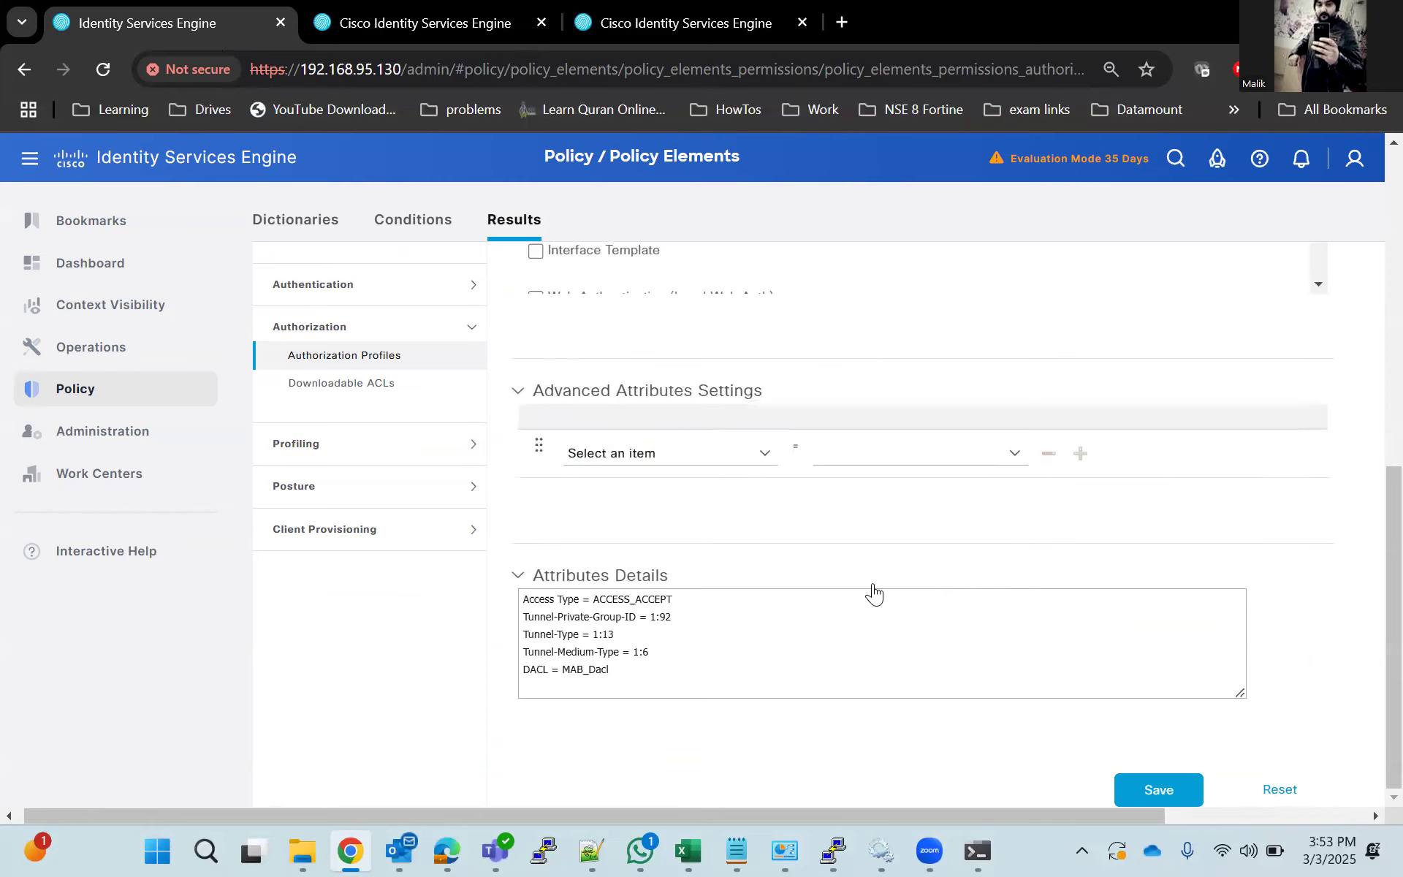
Leave the profile without saving, then open the MAB_Dacl downloadable ACL and save it.
left_click(342, 381)
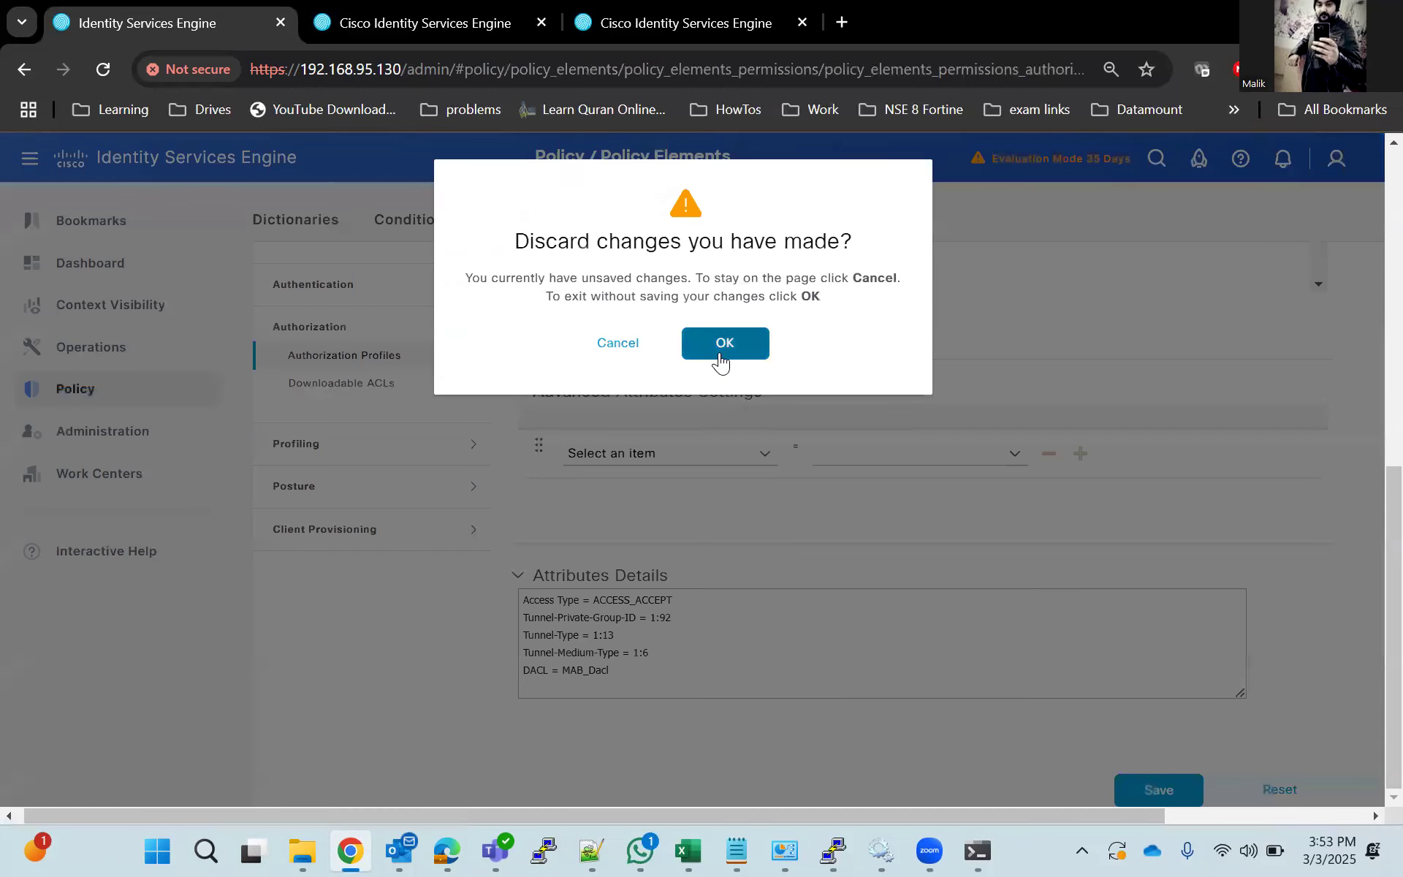
left_click(721, 358)
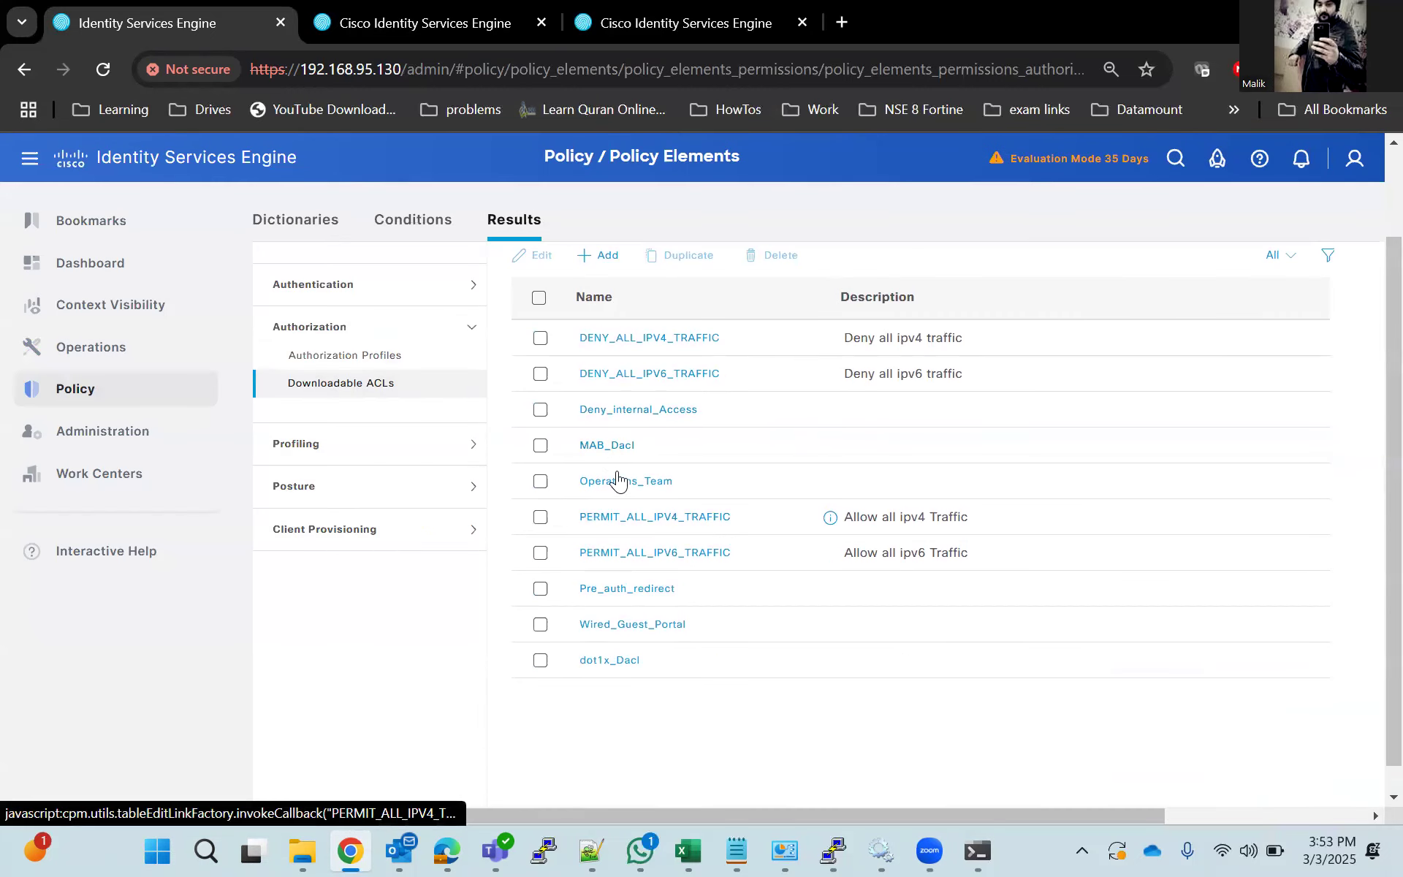
left_click(613, 445)
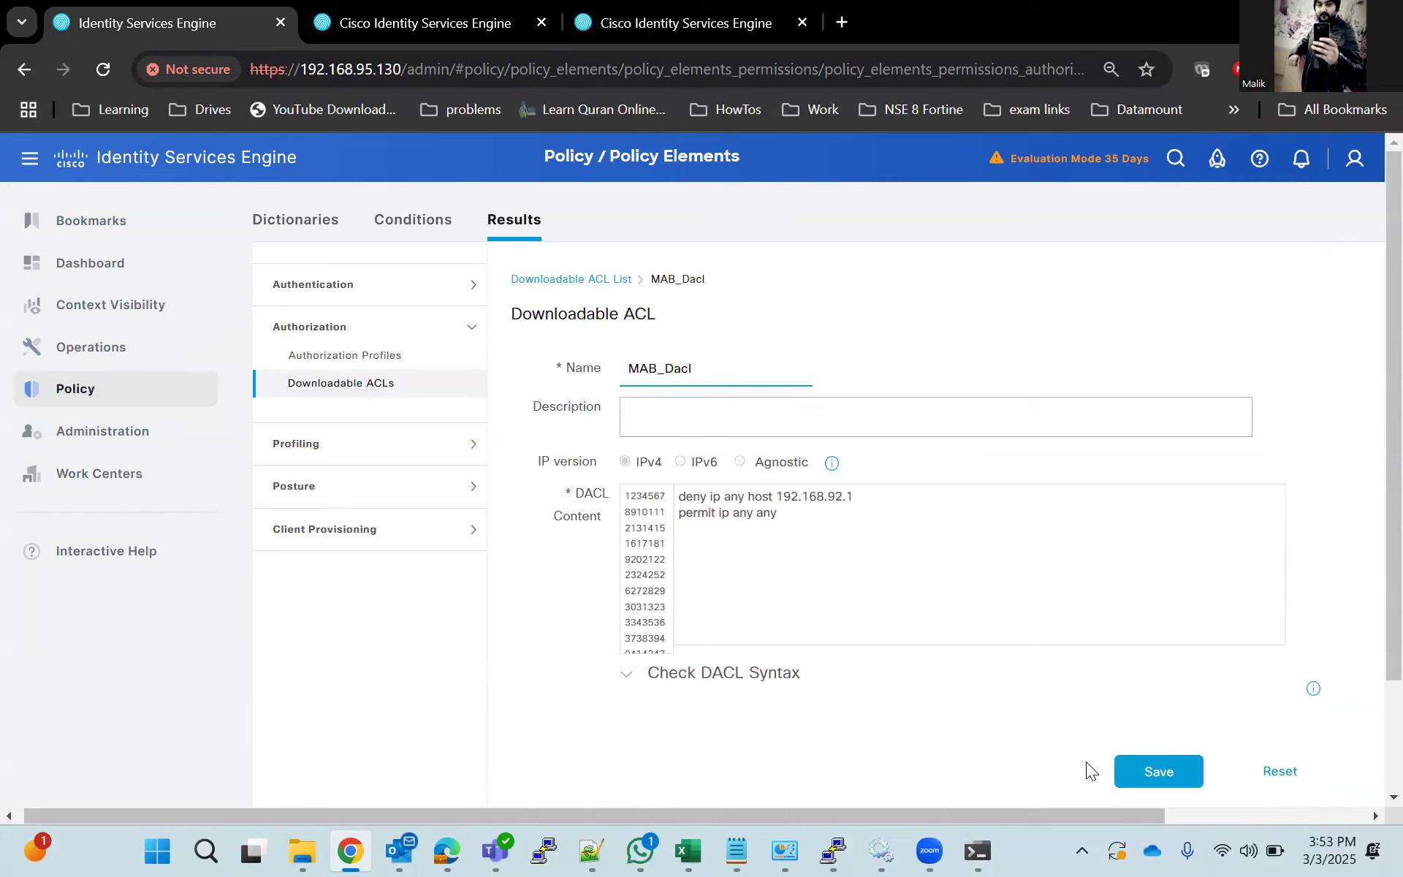
left_click(1150, 783)
Open the Dot1x_Lab policy set and expand its authentication and authorization policies to reach the Mab_Autz rule.
mouse_move(170, 392)
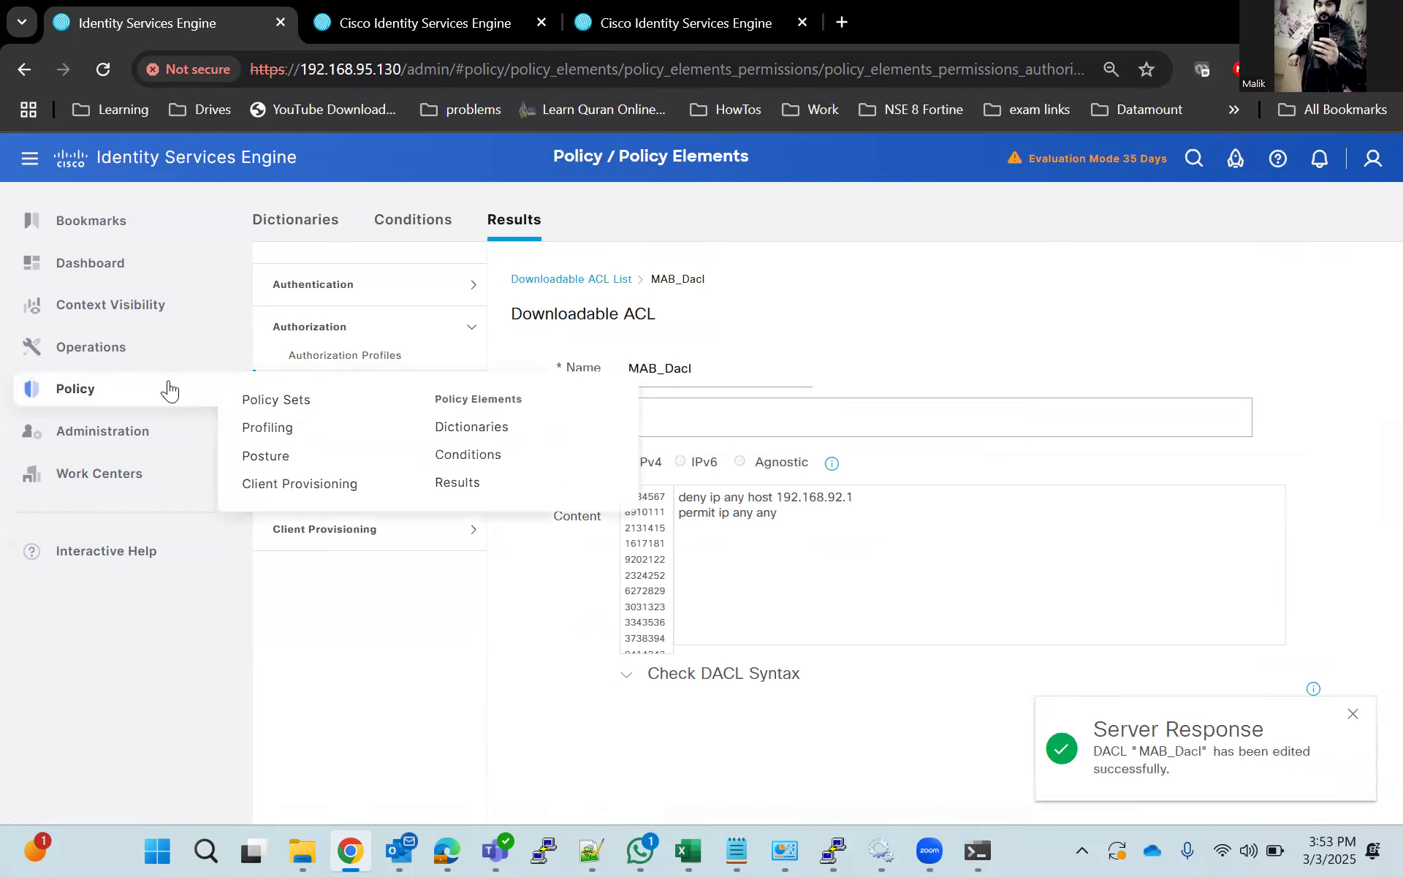
left_click(281, 403)
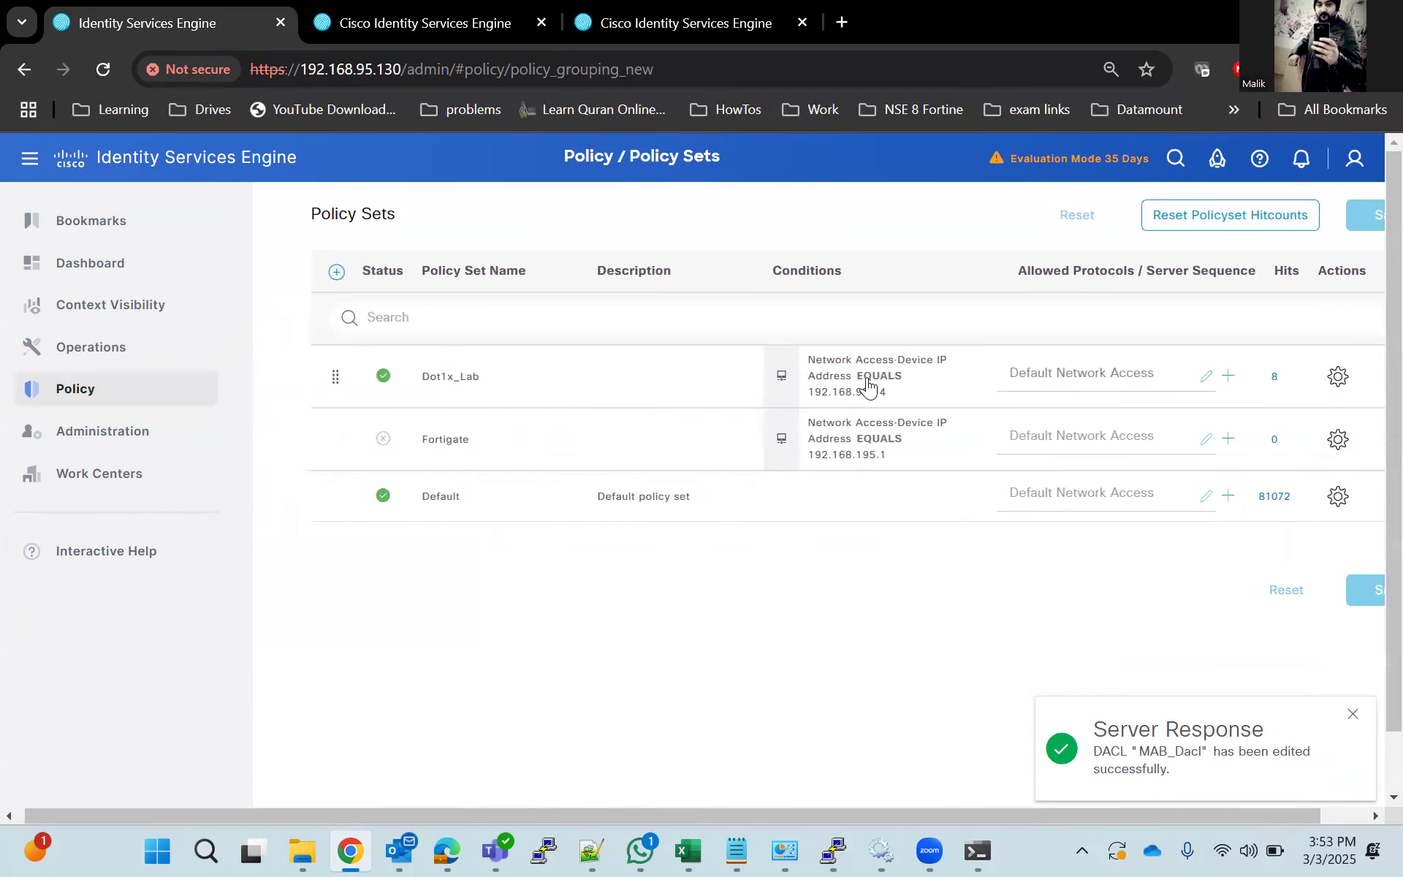
left_click_drag(1205, 815, 1273, 813)
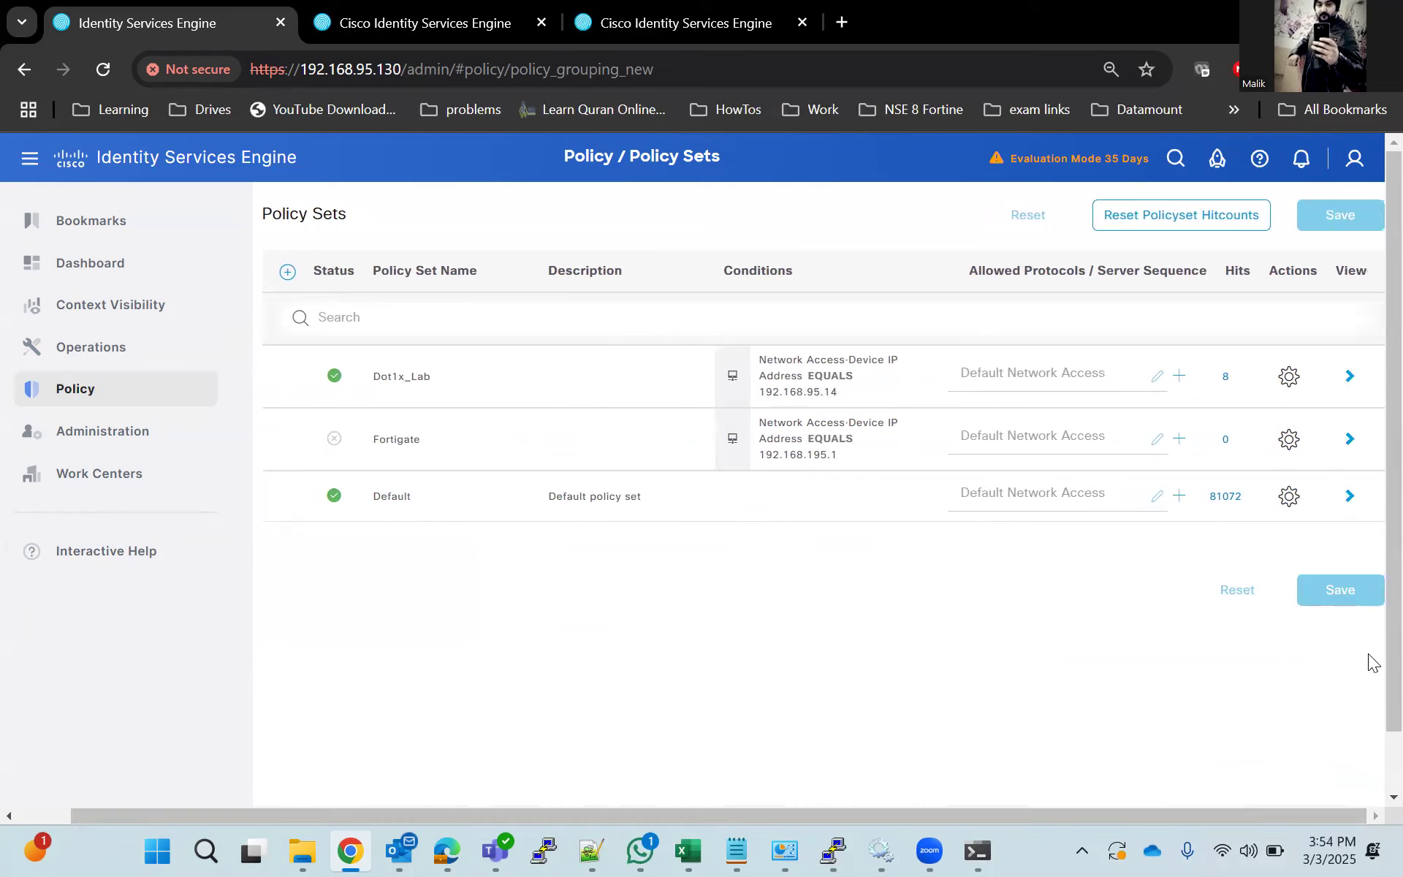
left_click(1349, 375)
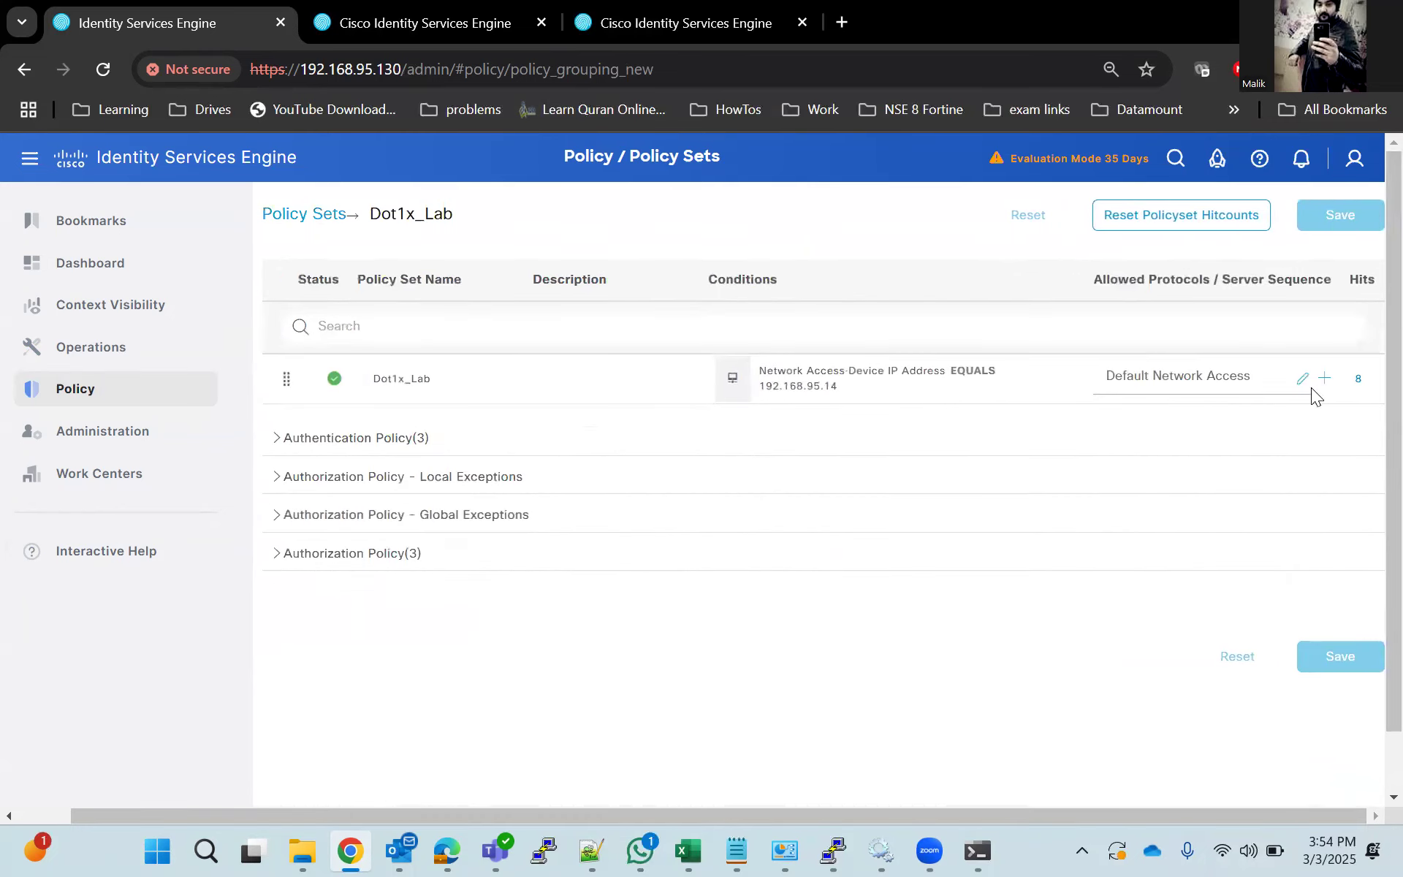
left_click(277, 438)
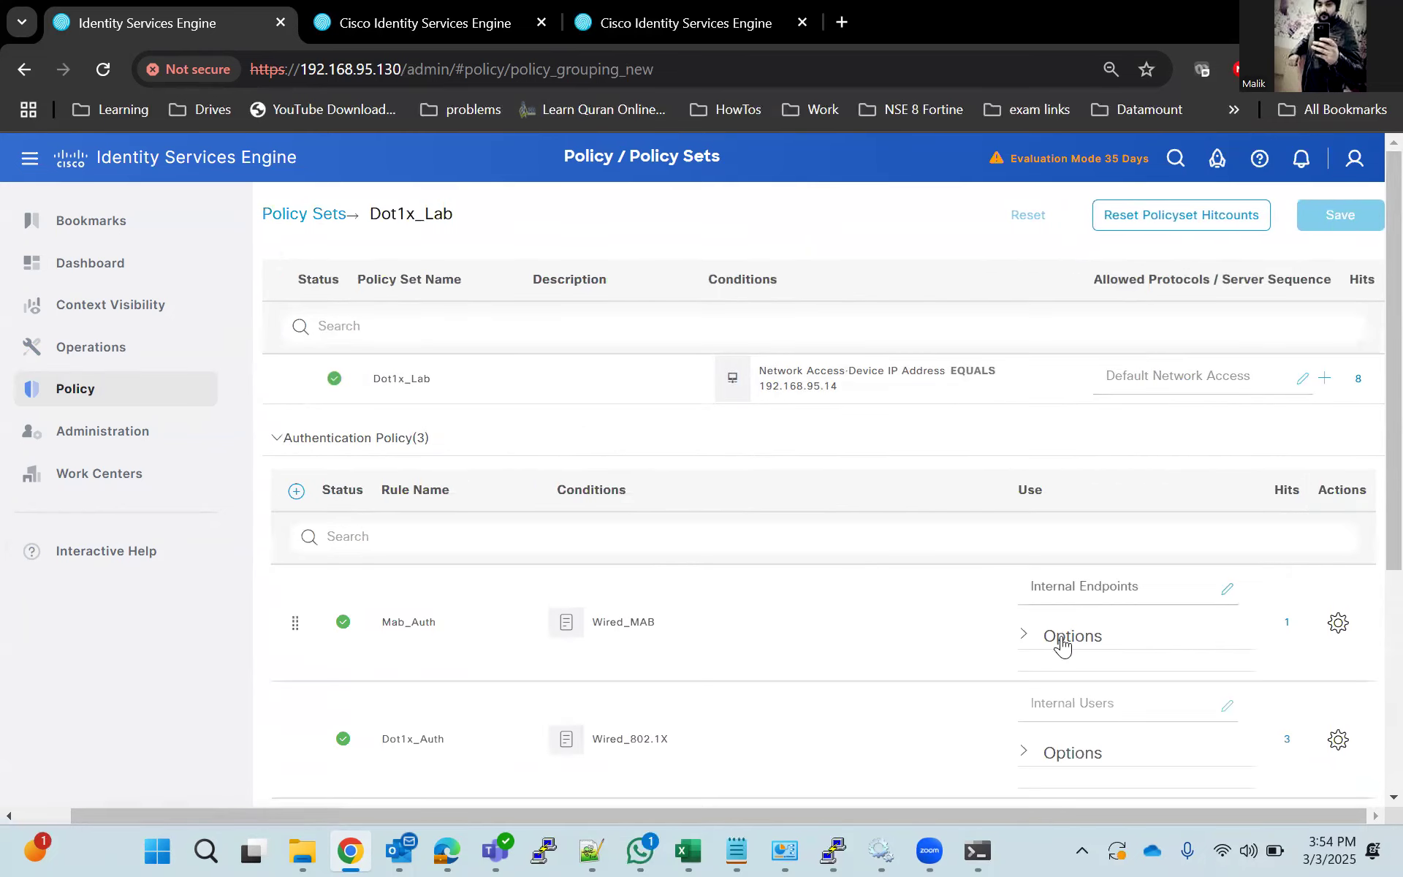
scroll(812, 625, "down", 5)
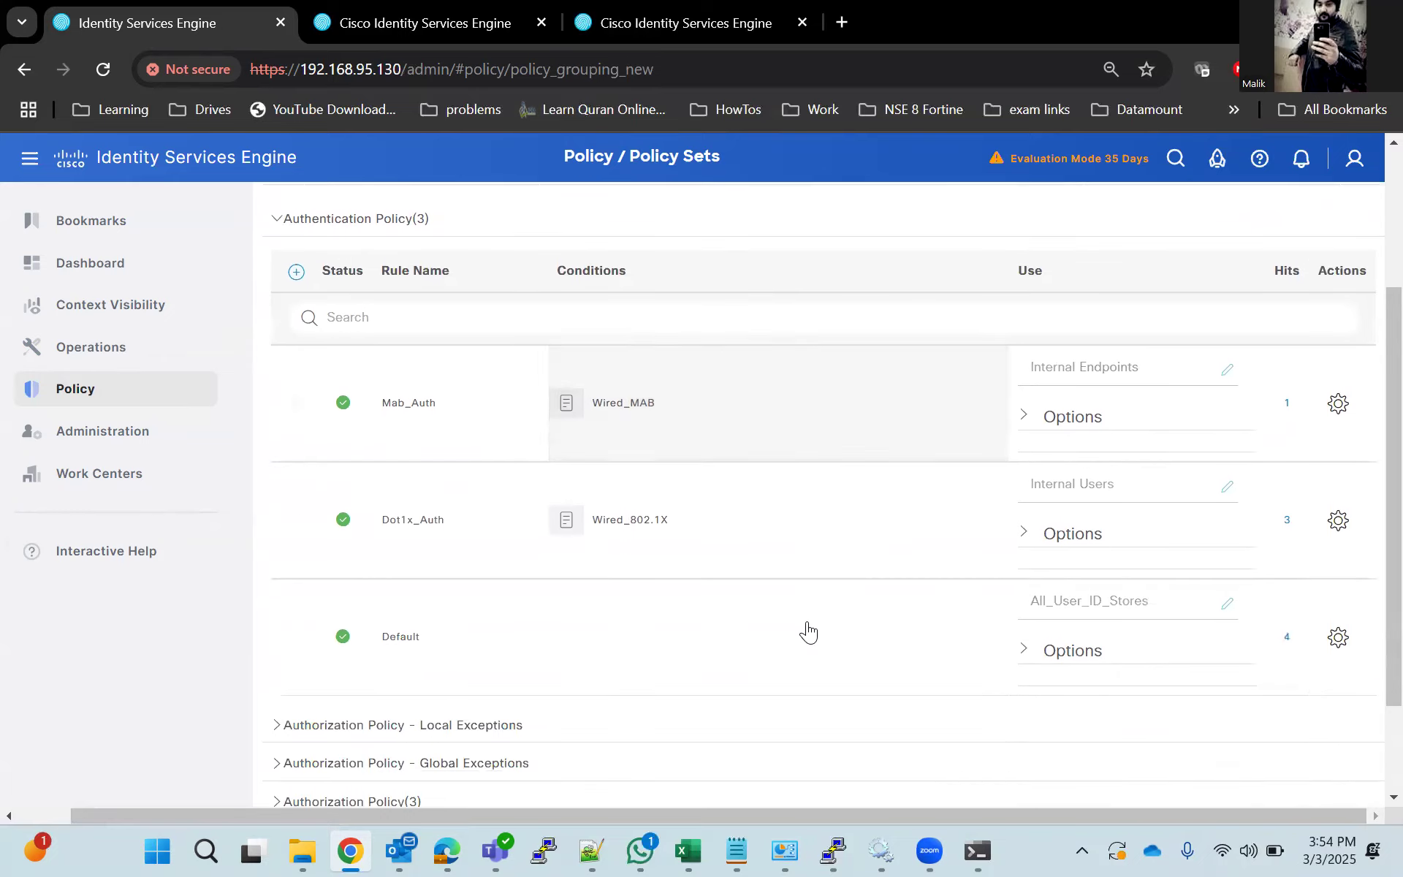
left_click(283, 676)
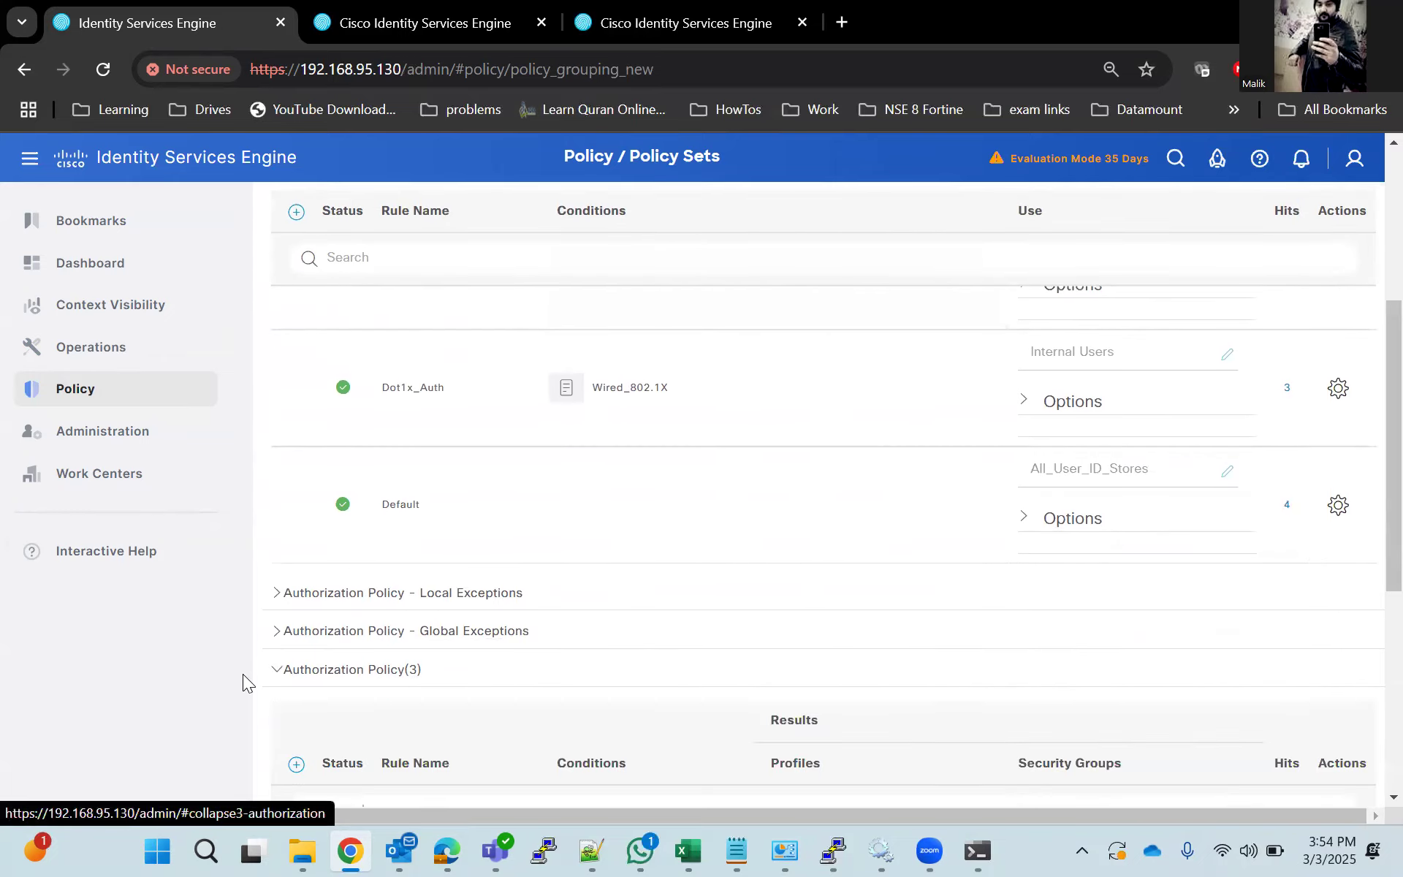
scroll(314, 682, "down", 3)
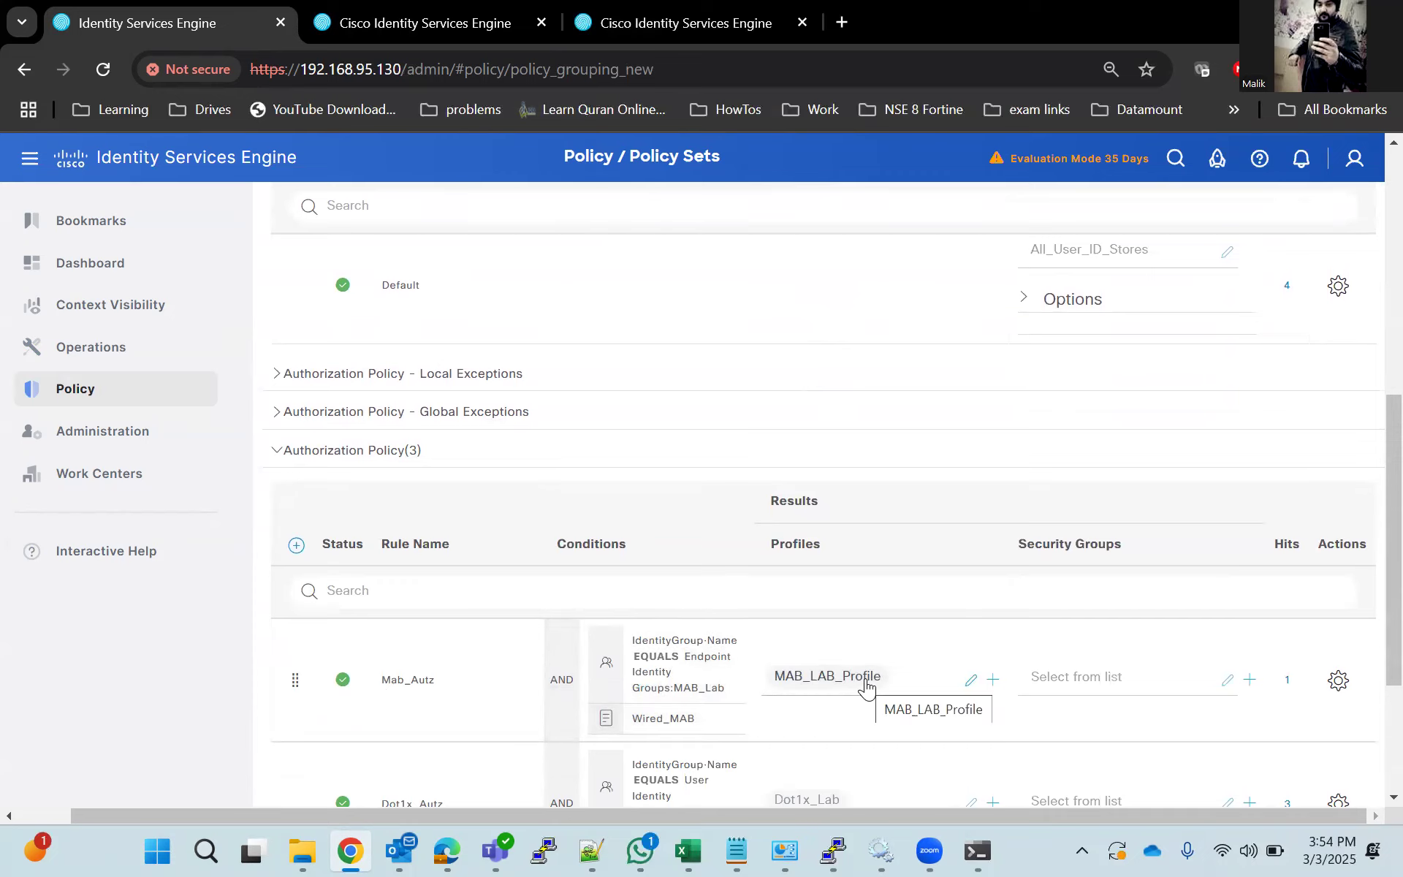
scroll(866, 685, "down", 2)
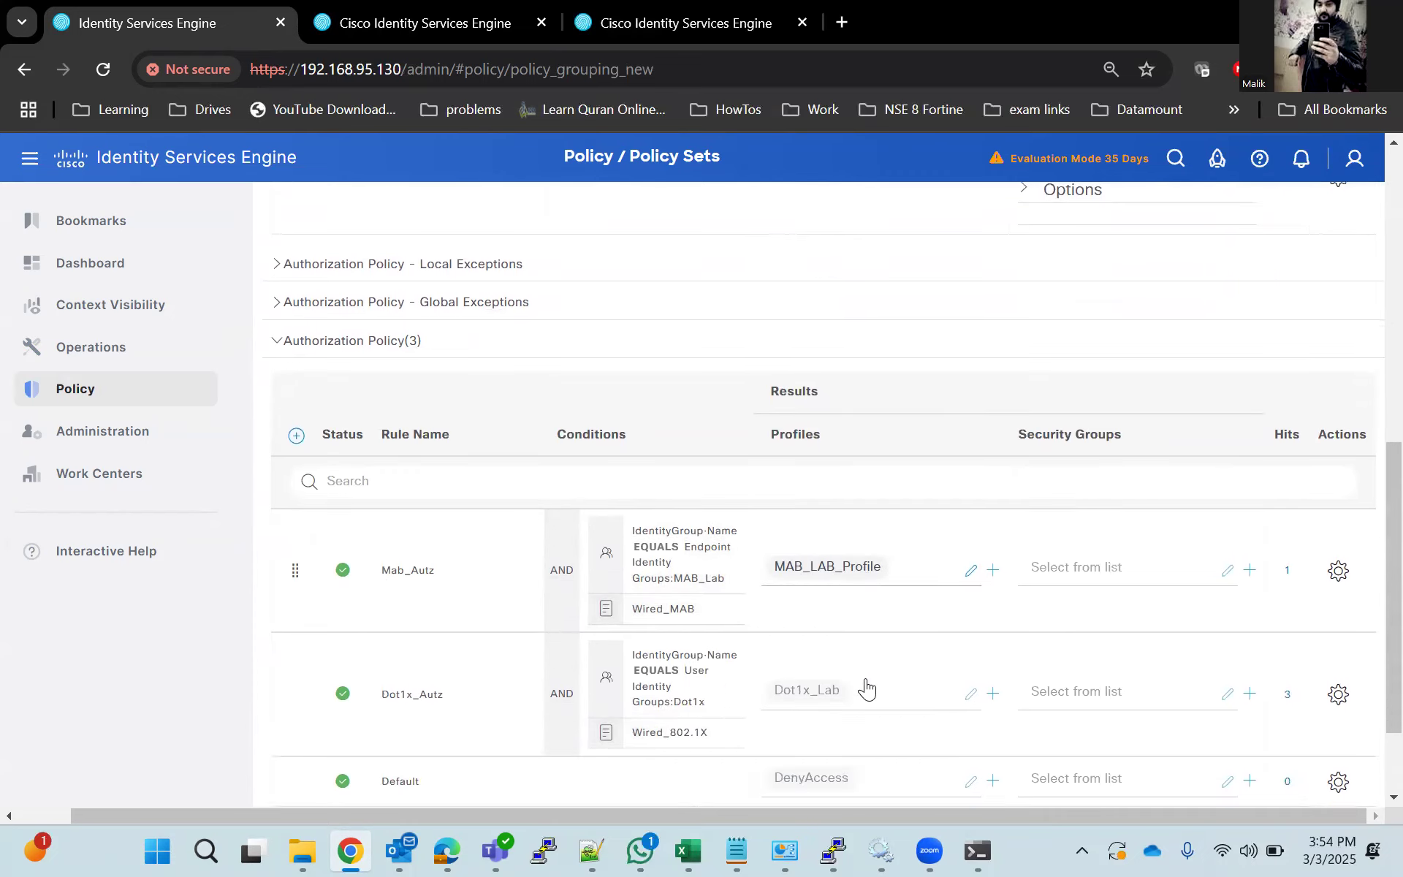
Replace the Mab_Autz rule's result profile MAB_LAB_Profile with Mab_Lab and save the policy set.
left_click(857, 568)
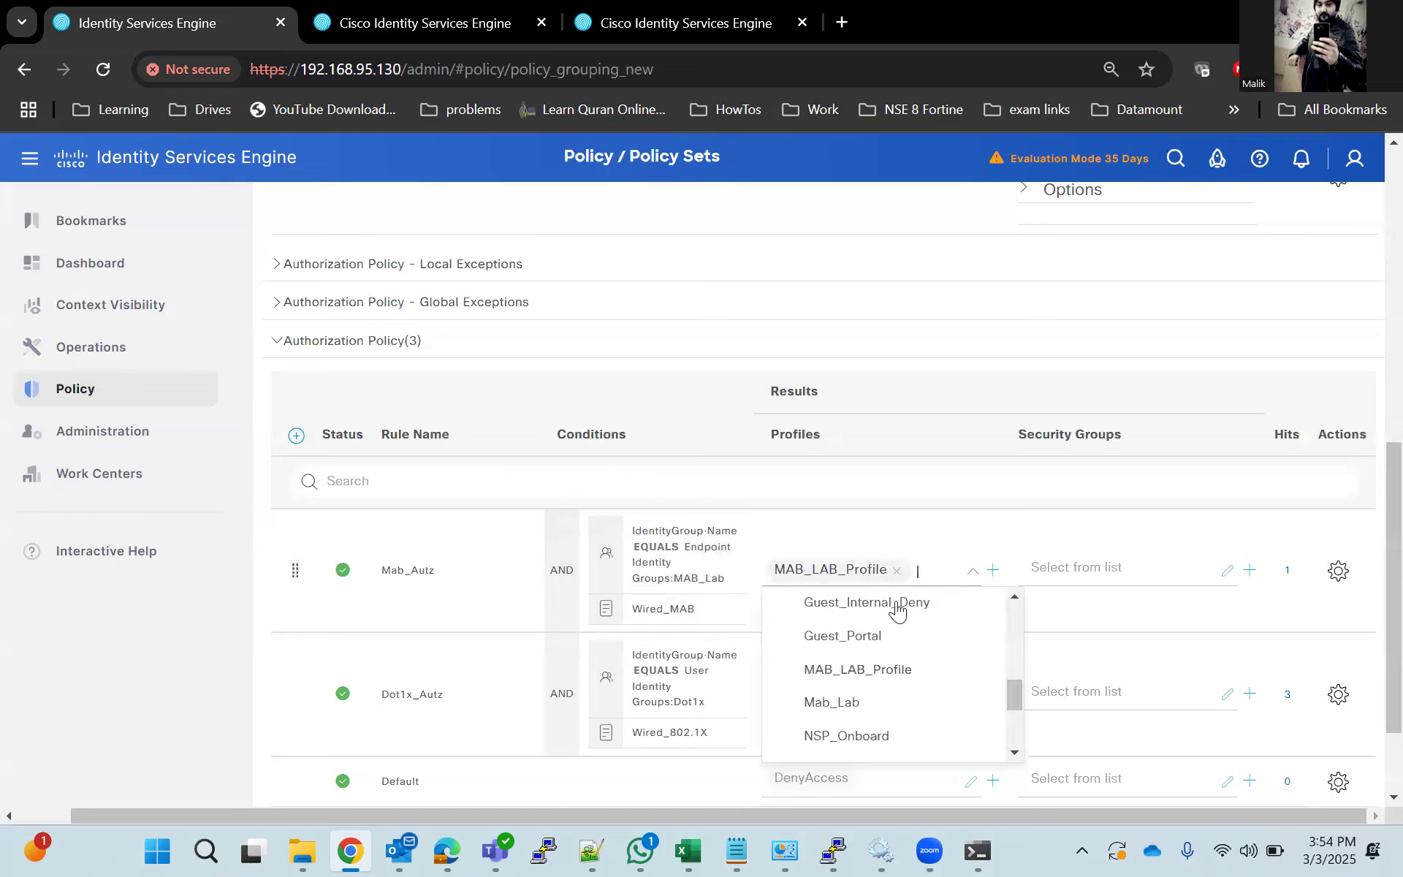
left_click(875, 704)
left_click(896, 558)
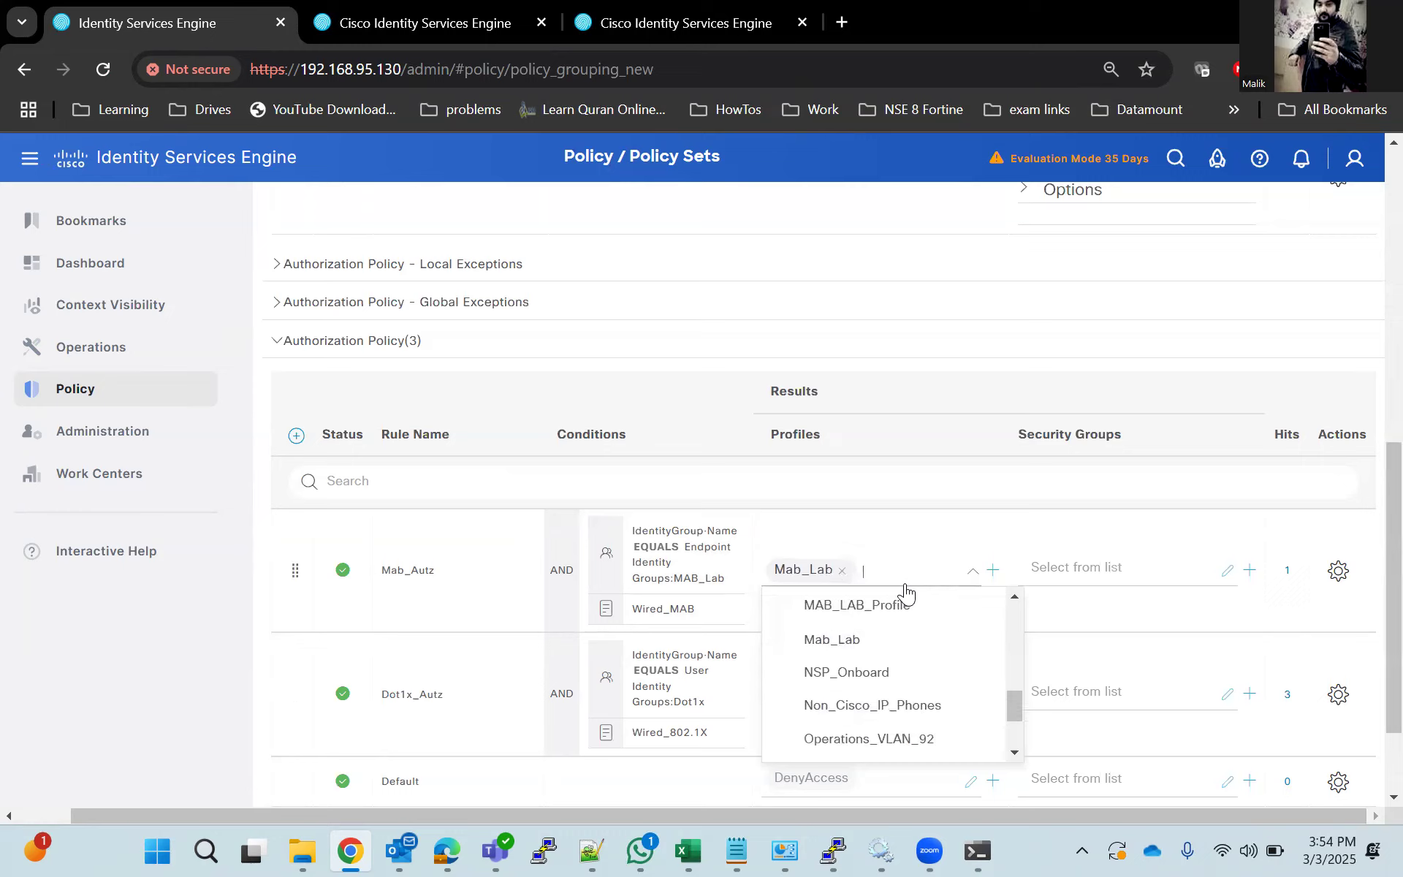
left_click(74, 688)
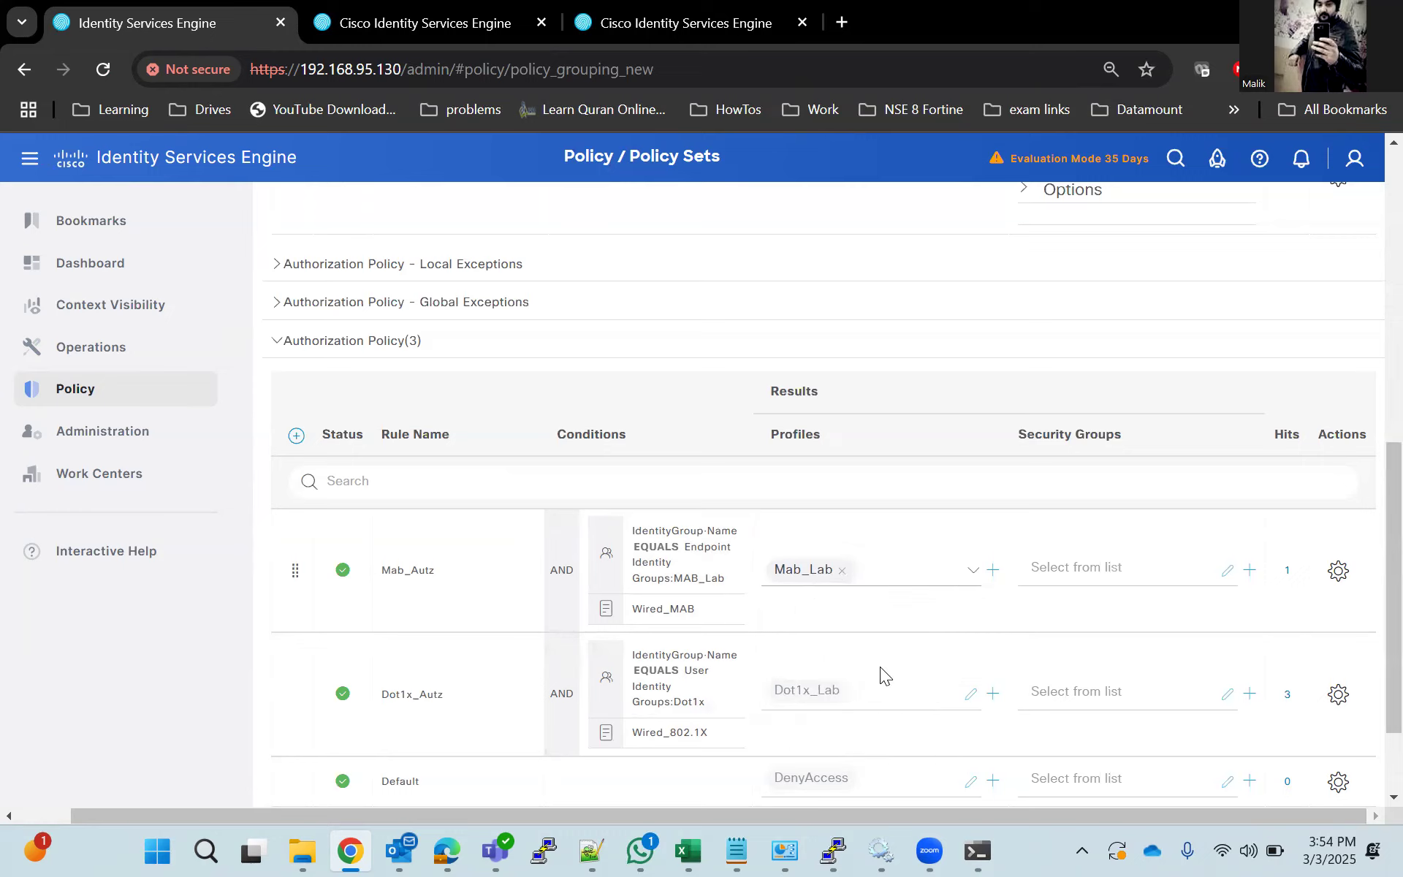
scroll(1371, 686, "down", 3)
left_click(1340, 774)
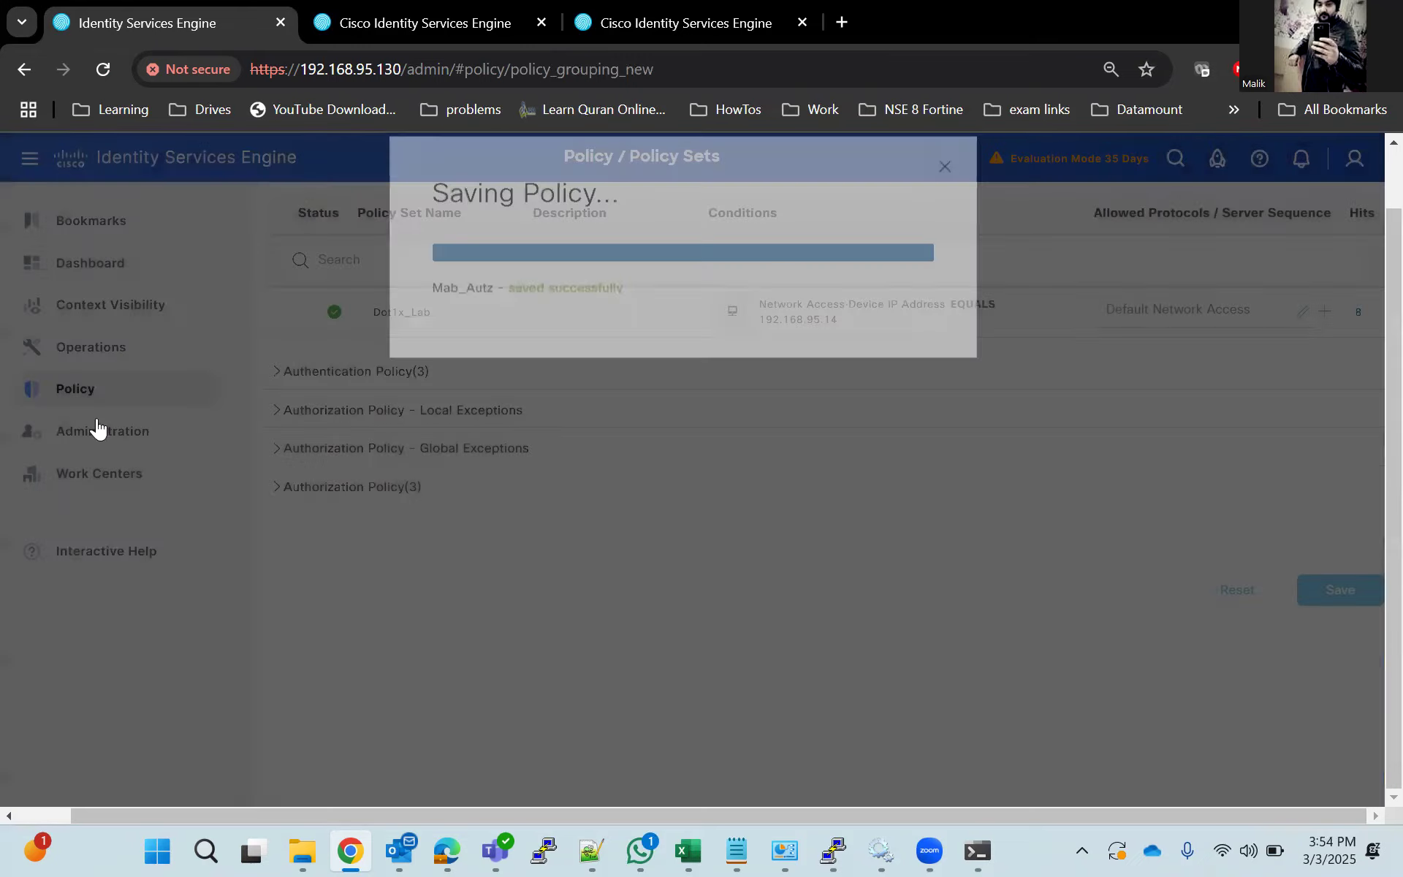
Open the MAB_LAB_Profile authorization profile from the policy results and check its DACL setting and attributes.
mouse_move(95, 398)
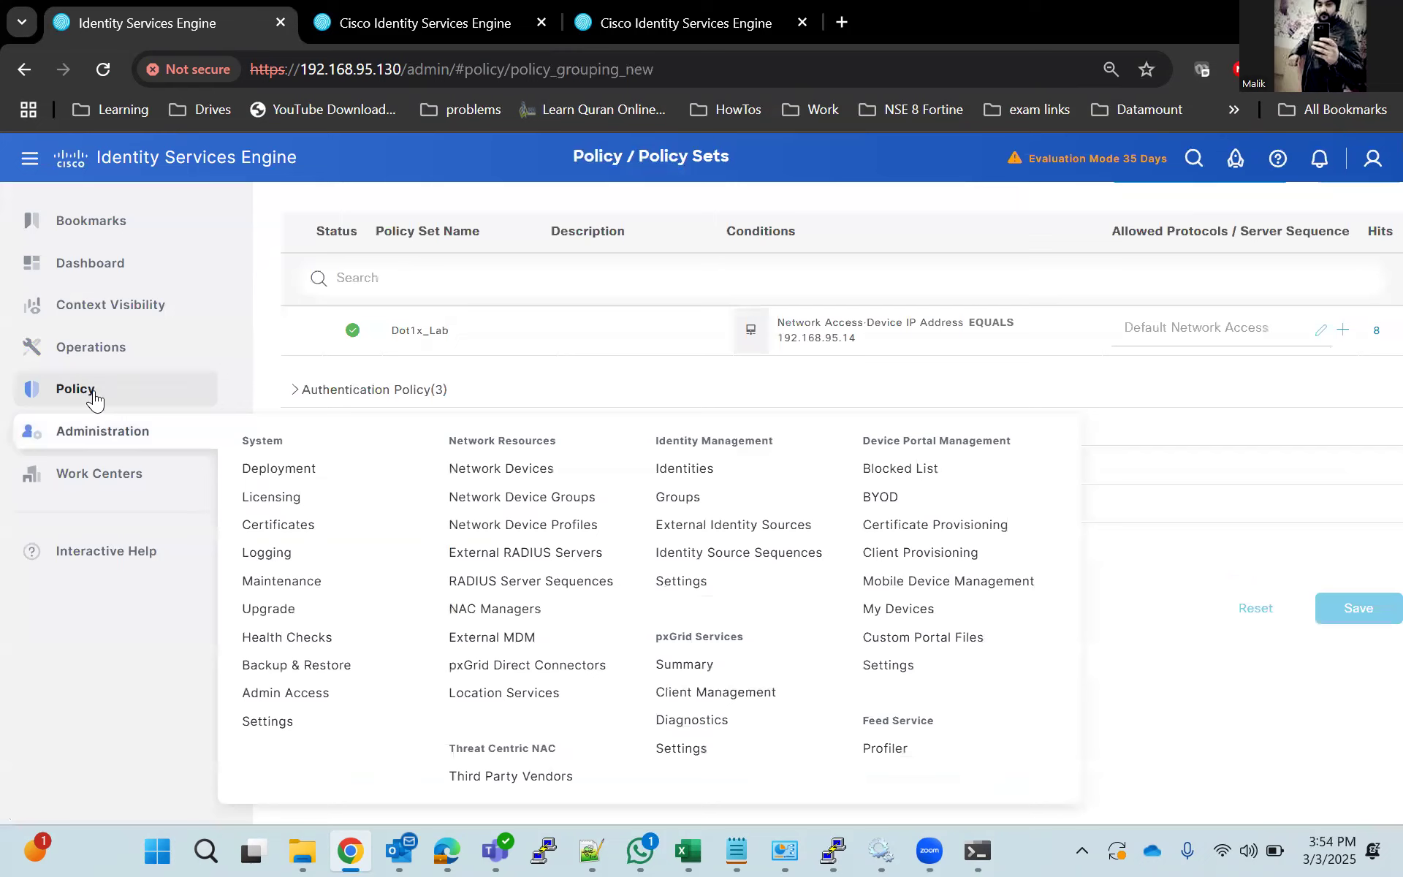
left_click(462, 482)
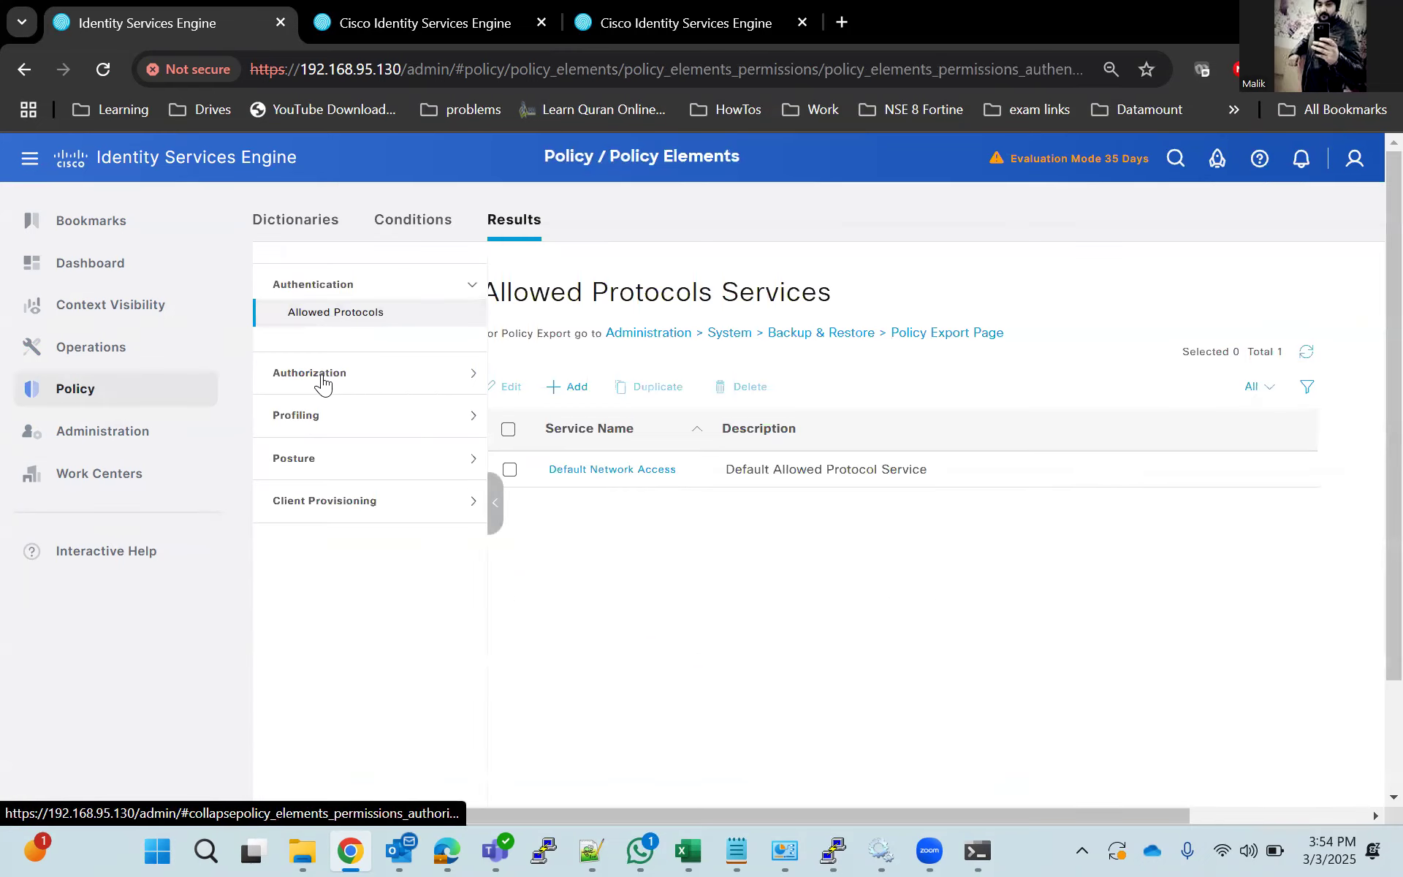
left_click(324, 379)
left_click(342, 358)
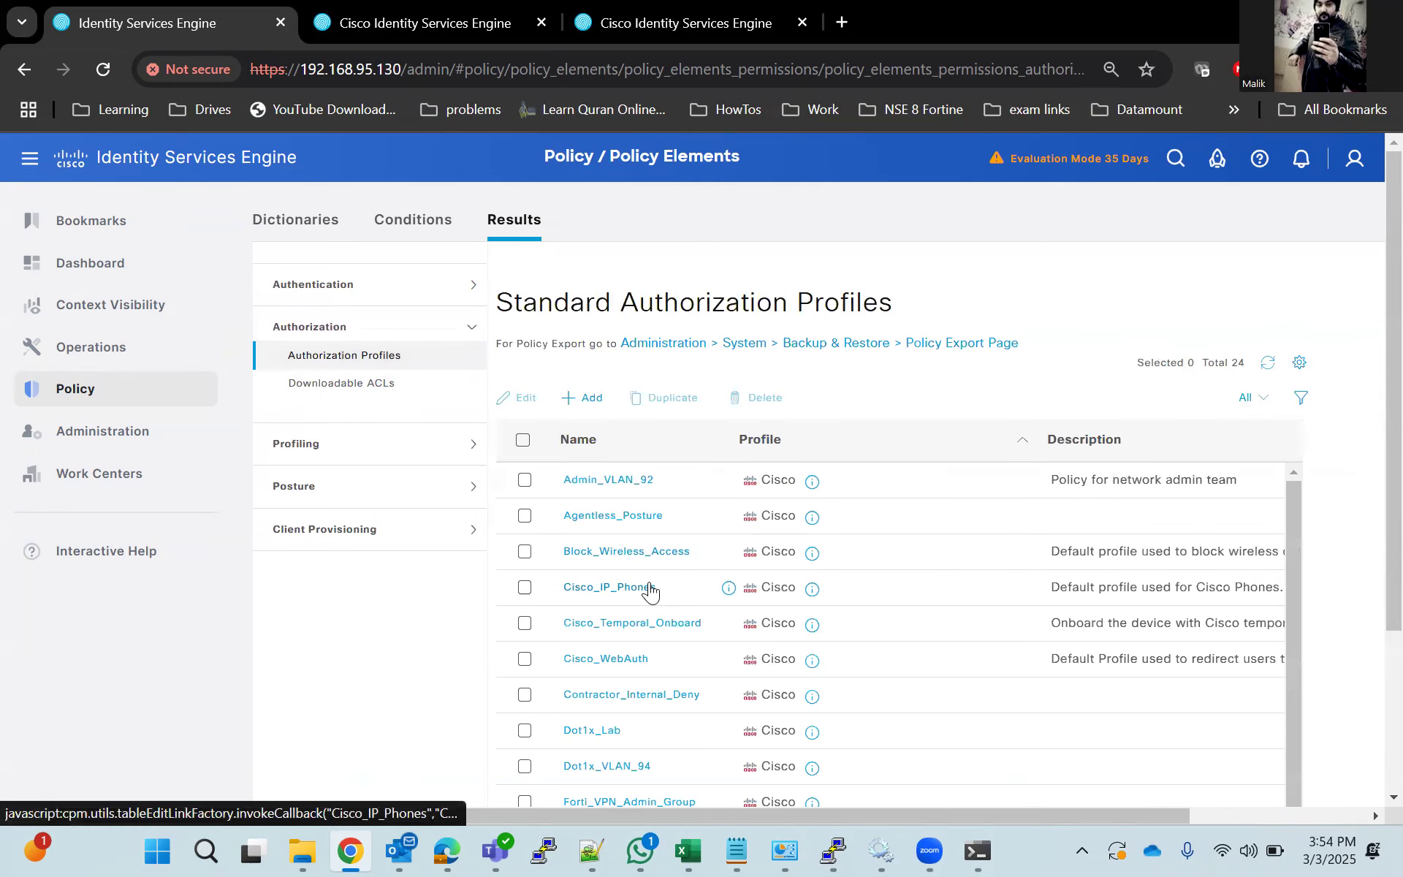
scroll(650, 596, "down", 5)
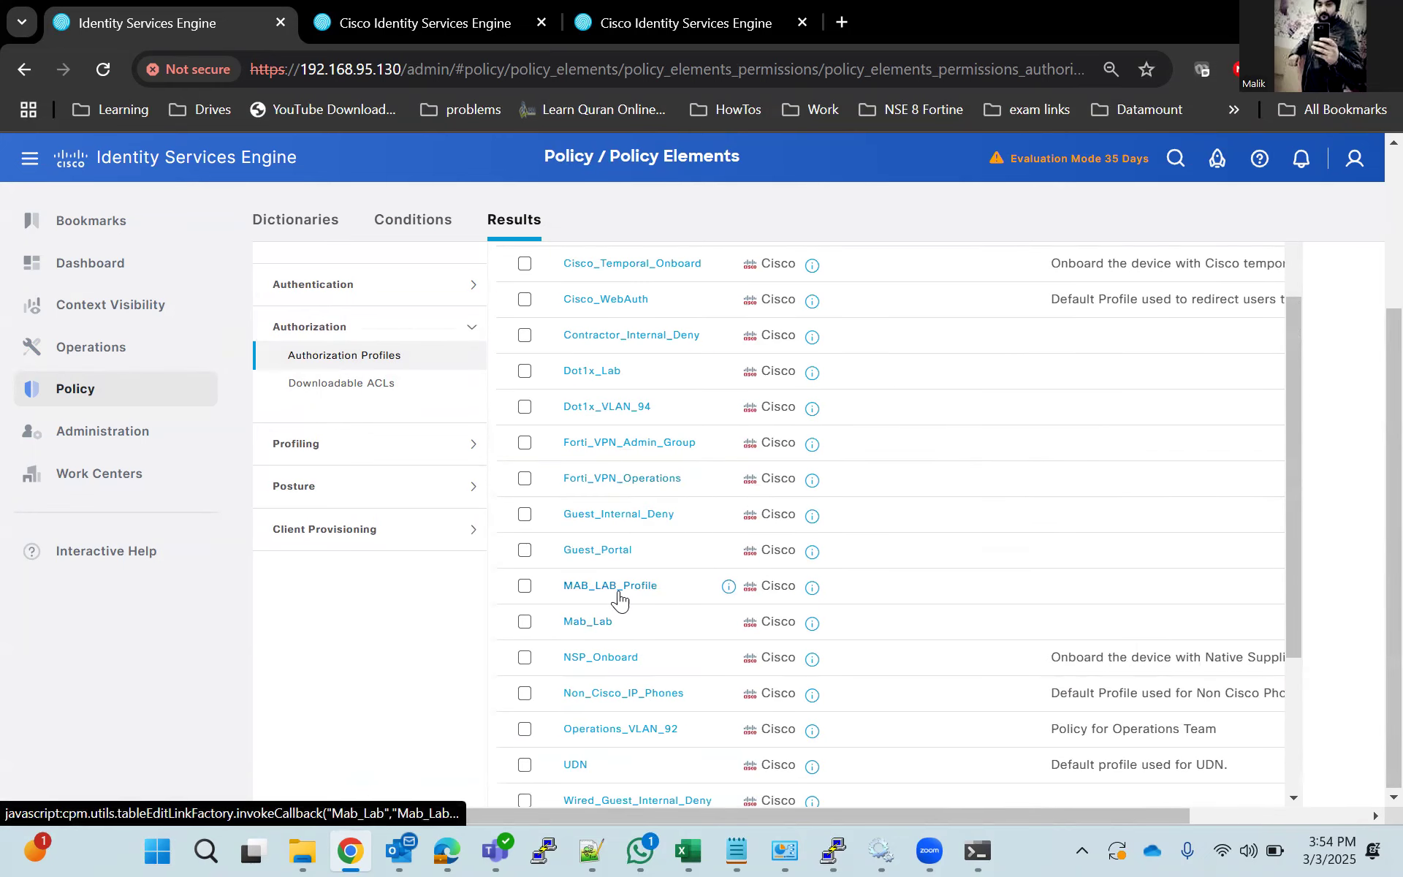
left_click(619, 594)
scroll(591, 606, "down", 3)
scroll(590, 610, "down", 3)
scroll(591, 610, "up", 3)
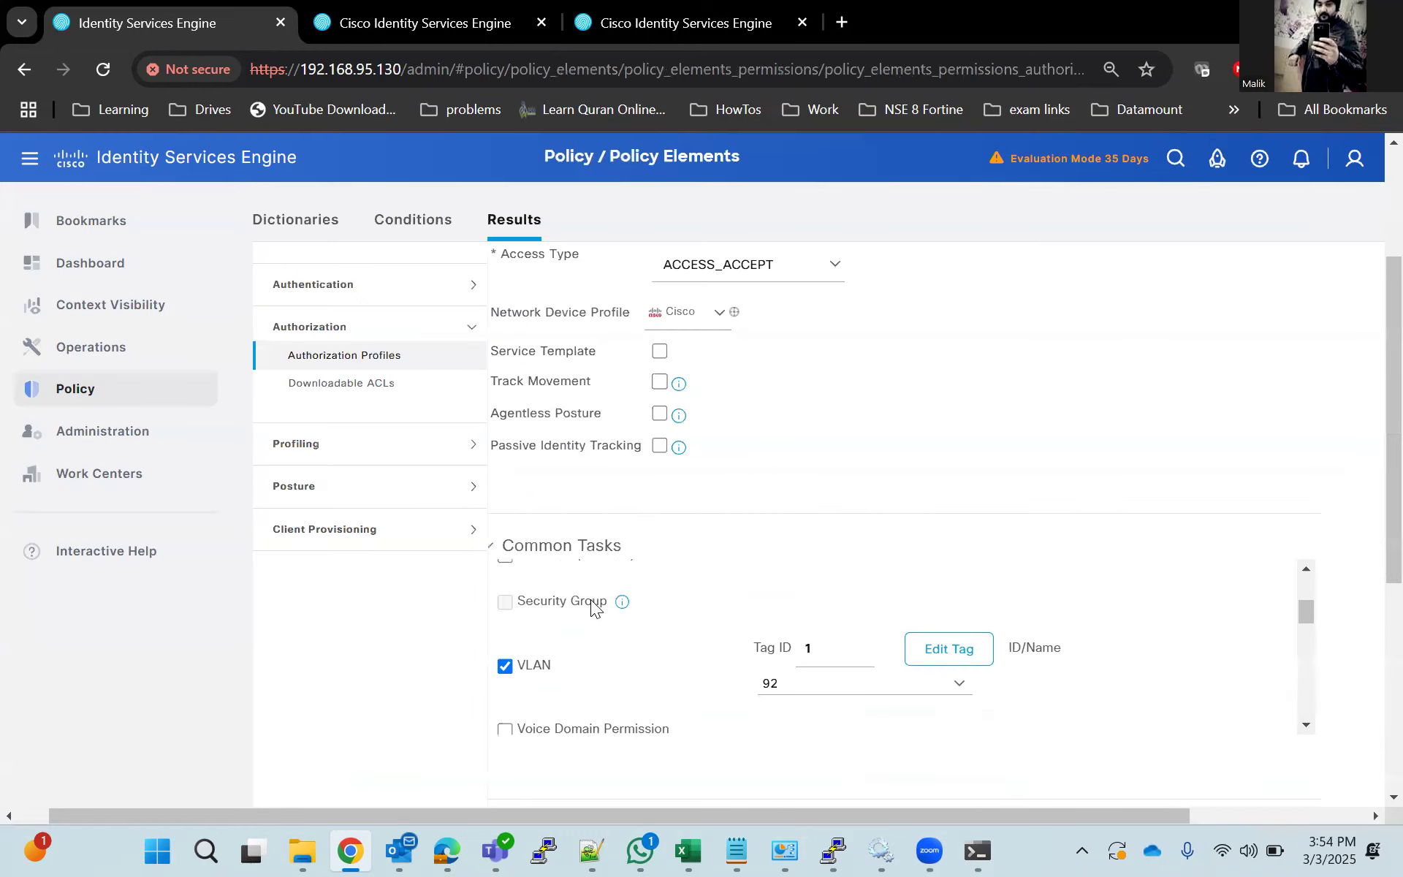
Leave MAB_LAB_Profile without saving and check the DACL assignment in the Mab_Lab authorization profile.
left_click(402, 358)
left_click(709, 344)
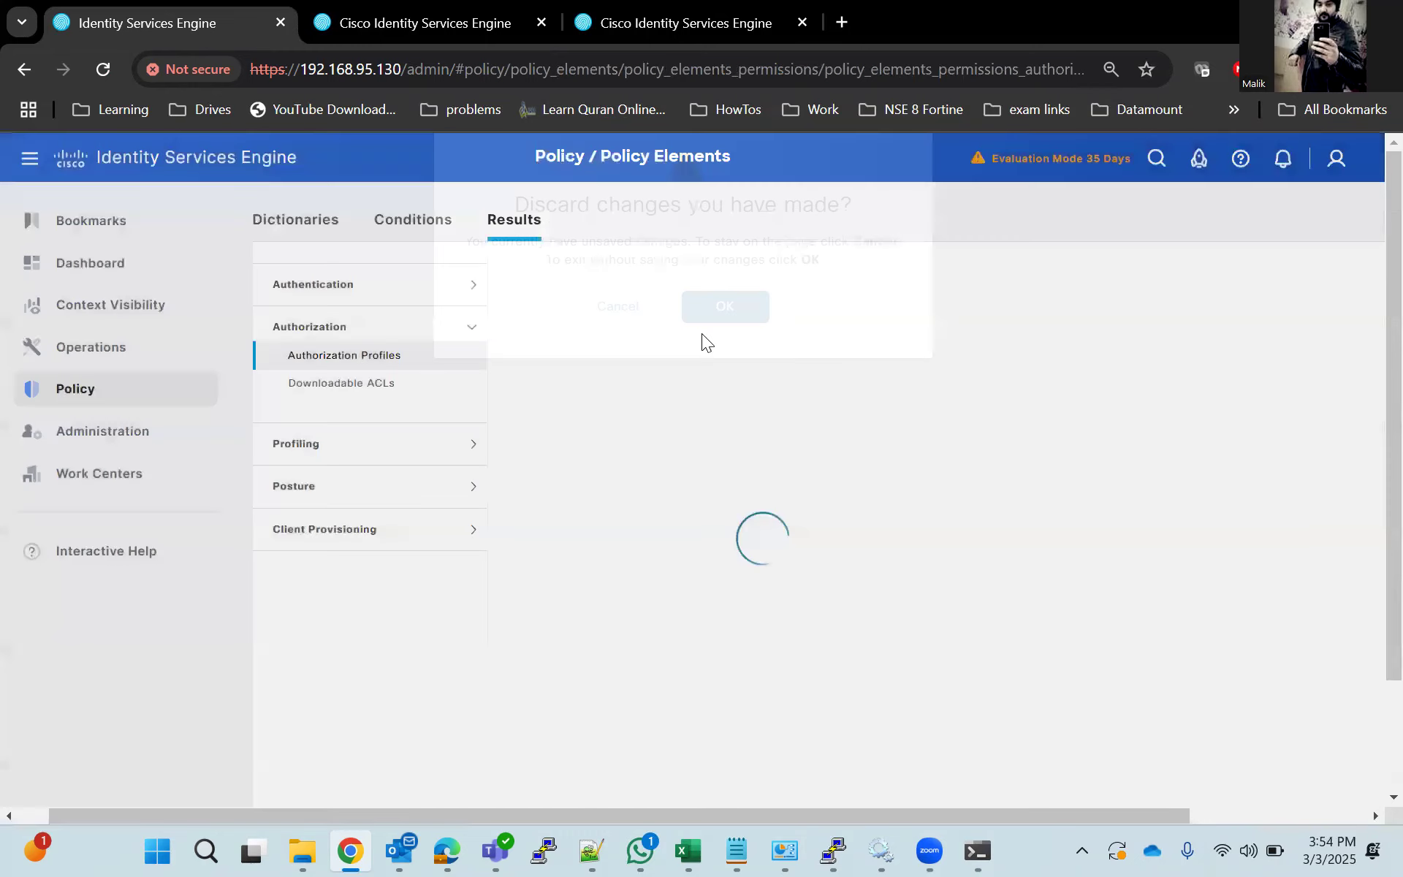
scroll(605, 636, "down", 5)
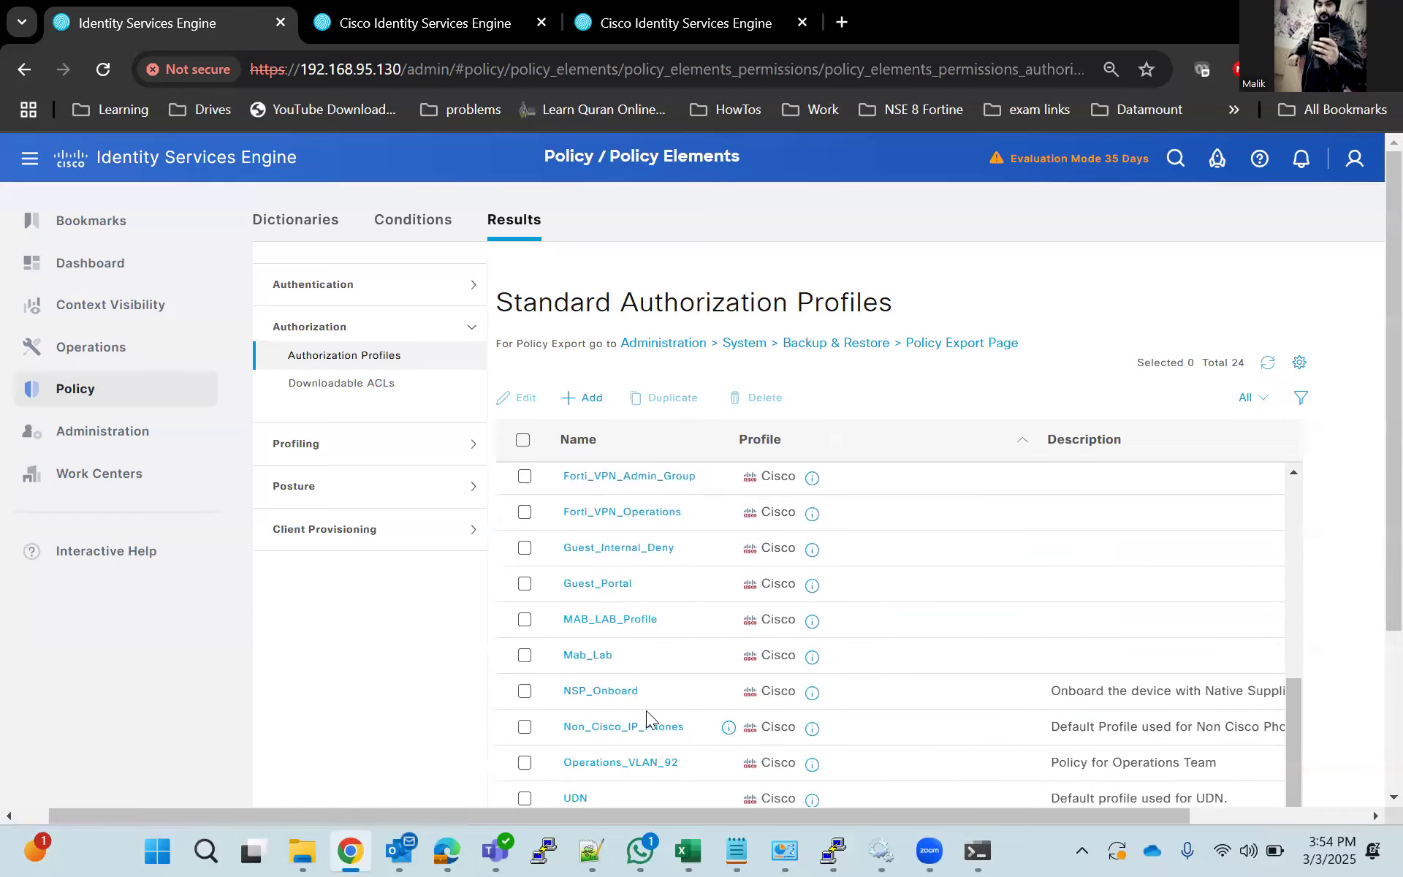
left_click(594, 657)
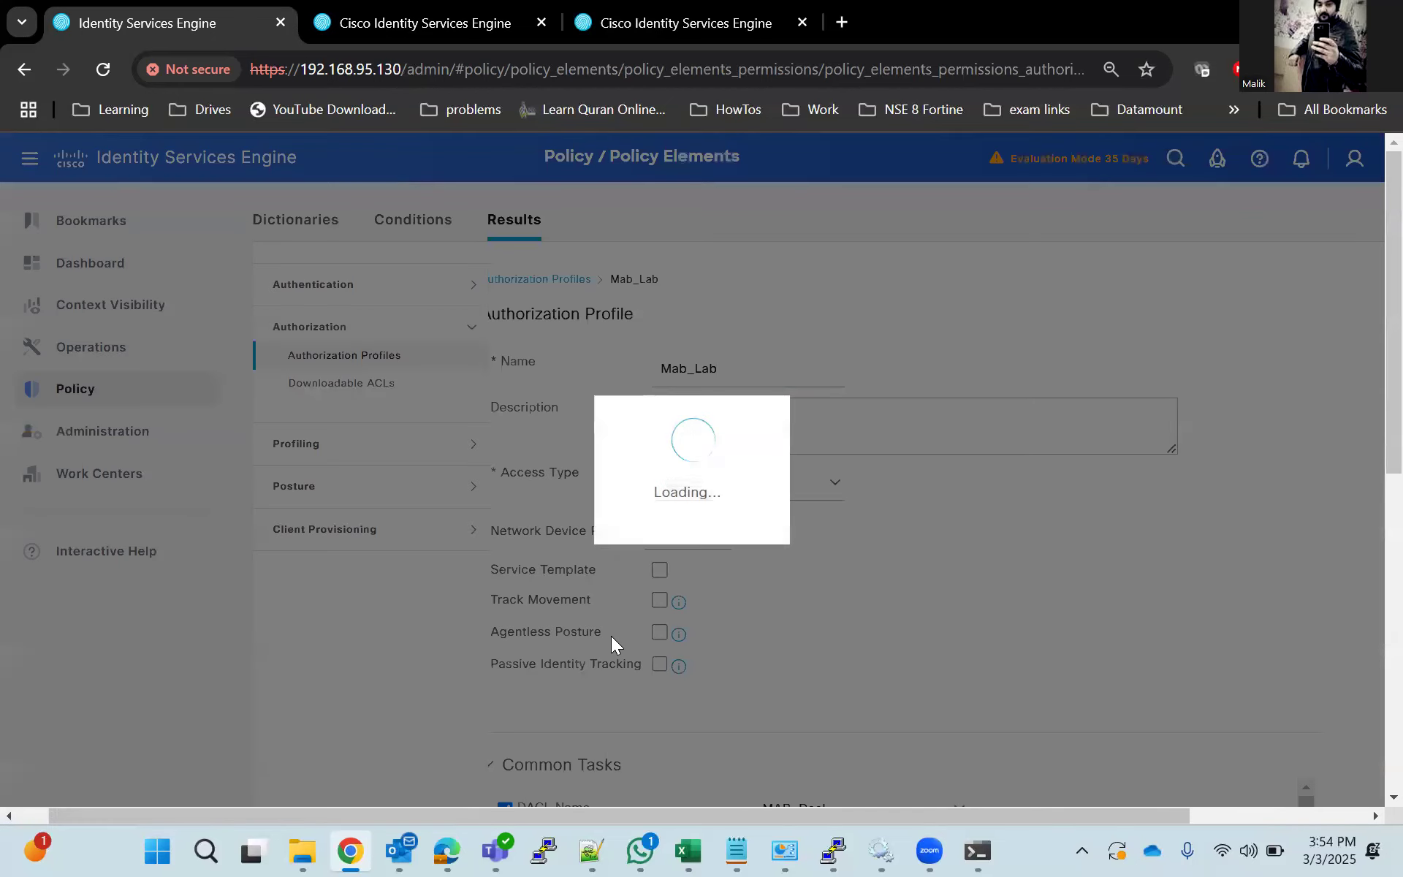
scroll(602, 635, "down", 5)
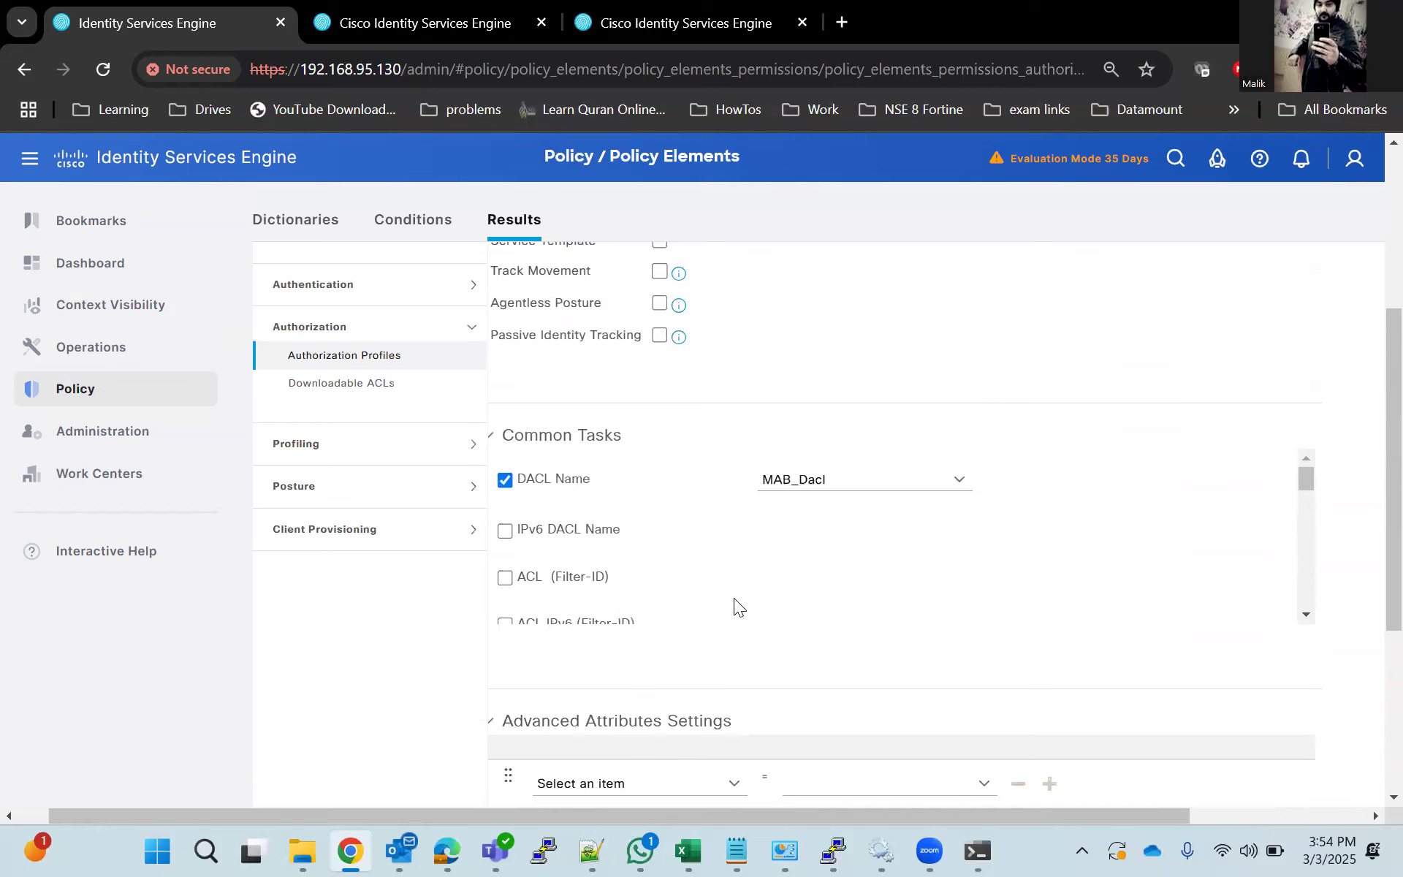
scroll(734, 598, "down", 3)
Switch to the PuTTY switch console and clear all authentication sessions.
left_click(833, 850)
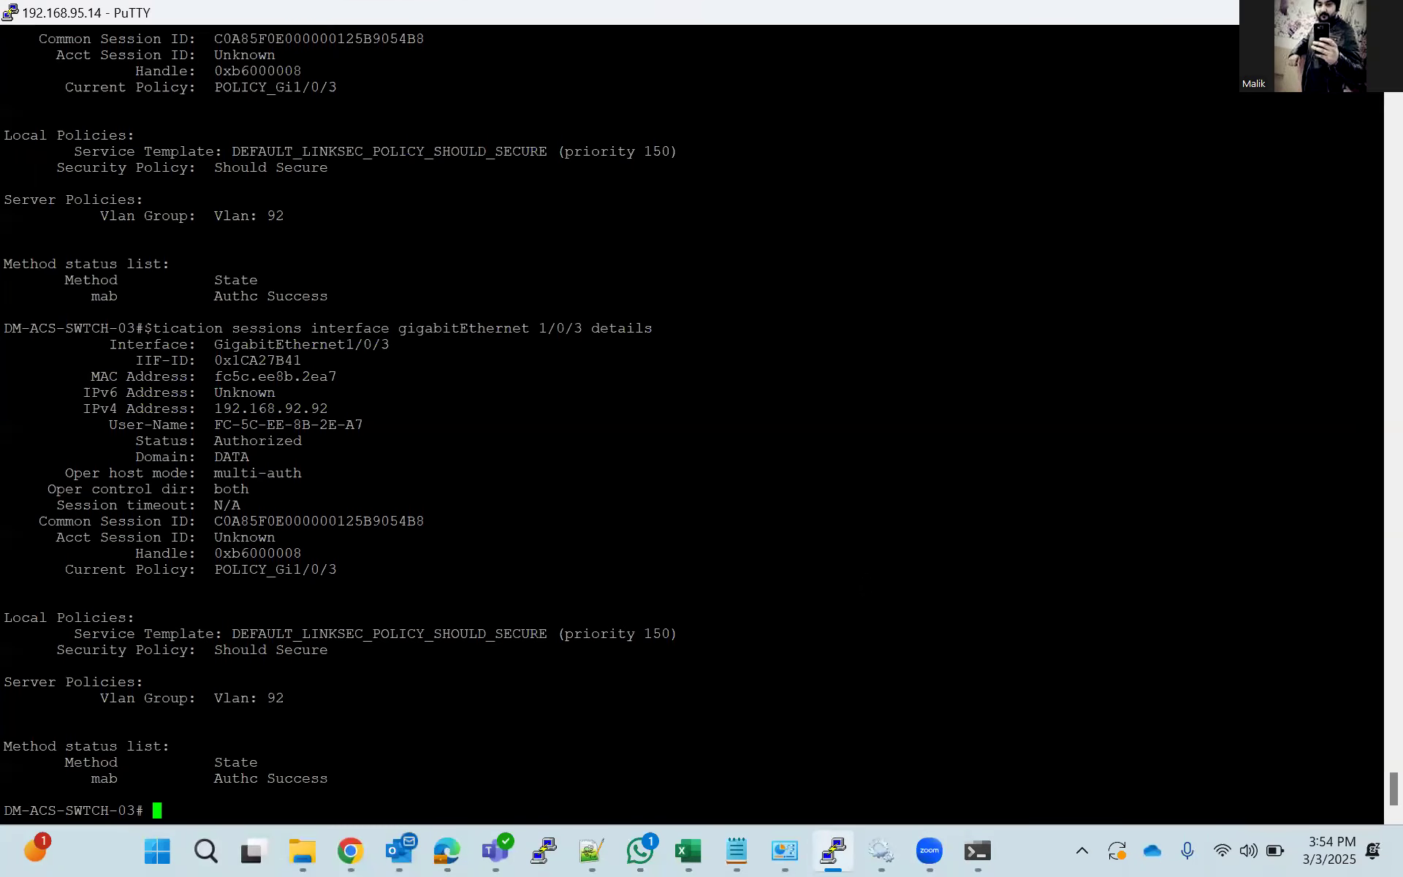
type("cle")
key("Tab")
type("aut")
key("Tab")
type("h")
key("Tab")
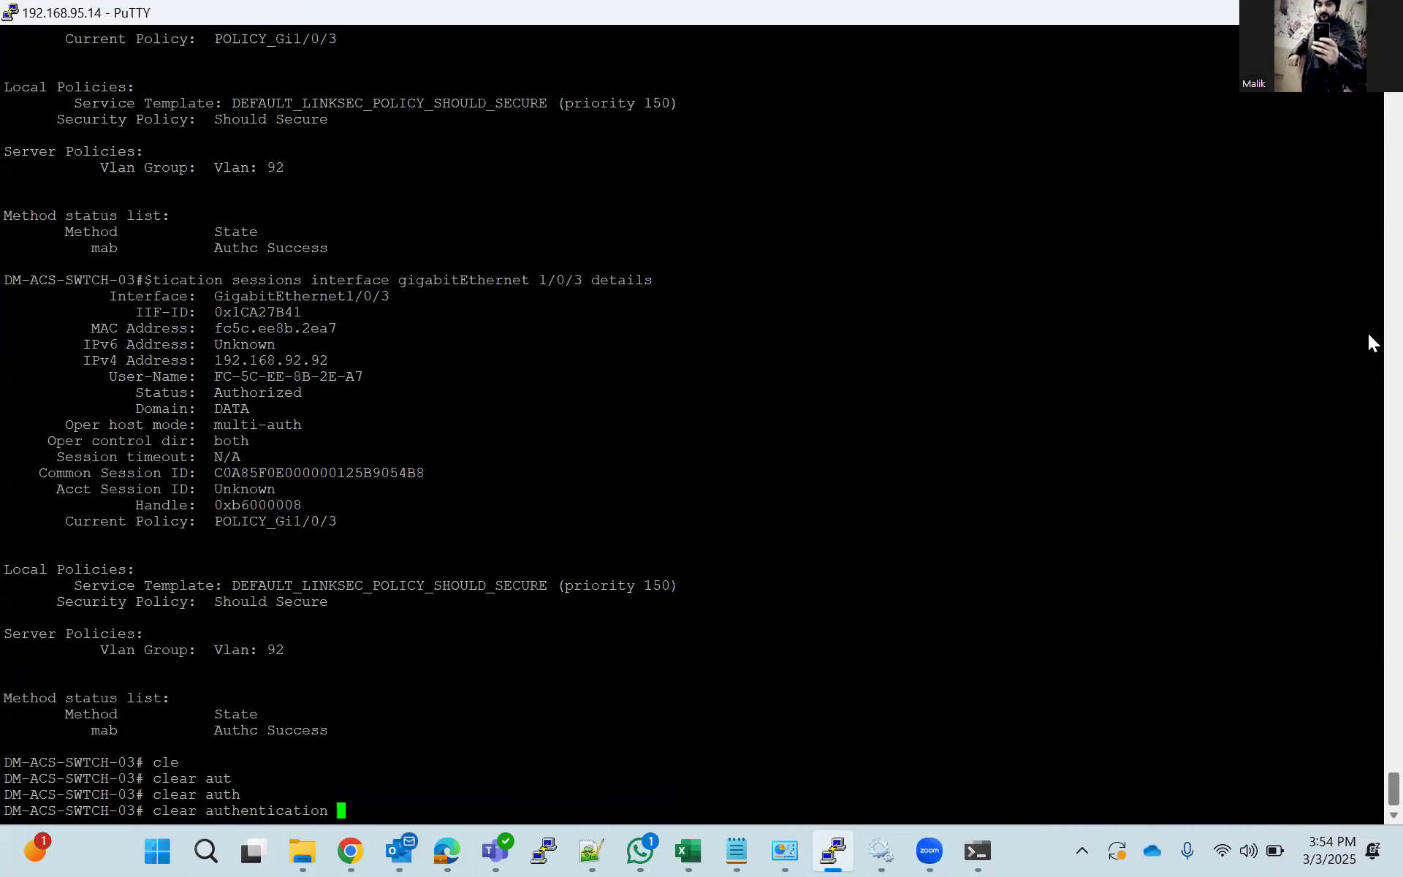
type("se")
key("Tab")
key("Return")
Enter global configuration mode and open the interface configuration for GigabitEthernet 1/0/3.
type("conf t")
key("Return")
type("ig)#i")
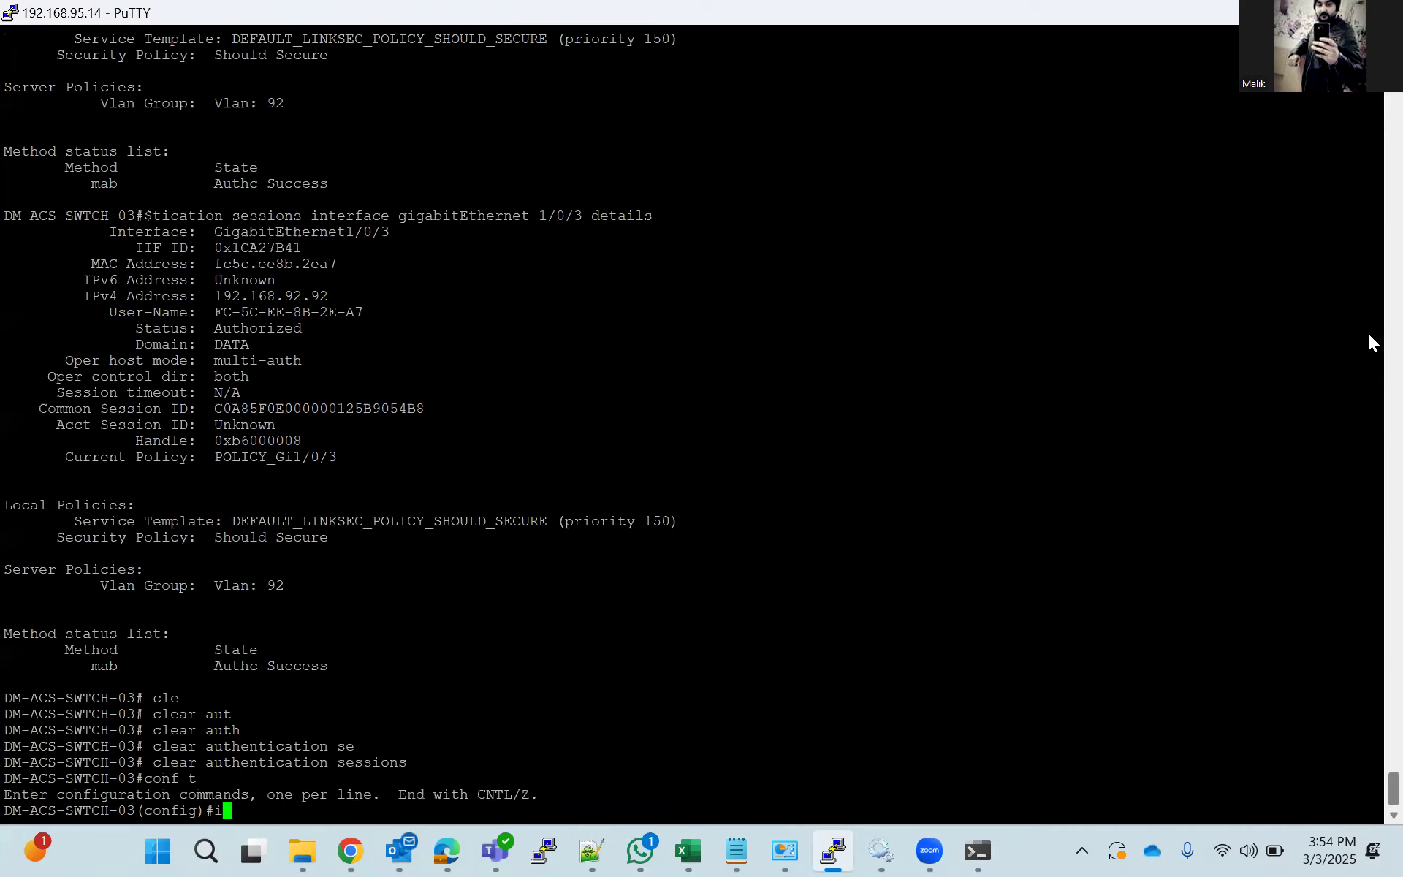
type("nterface g")
key("Tab")
type("gi")
key("Tab")
type("1/0/3")
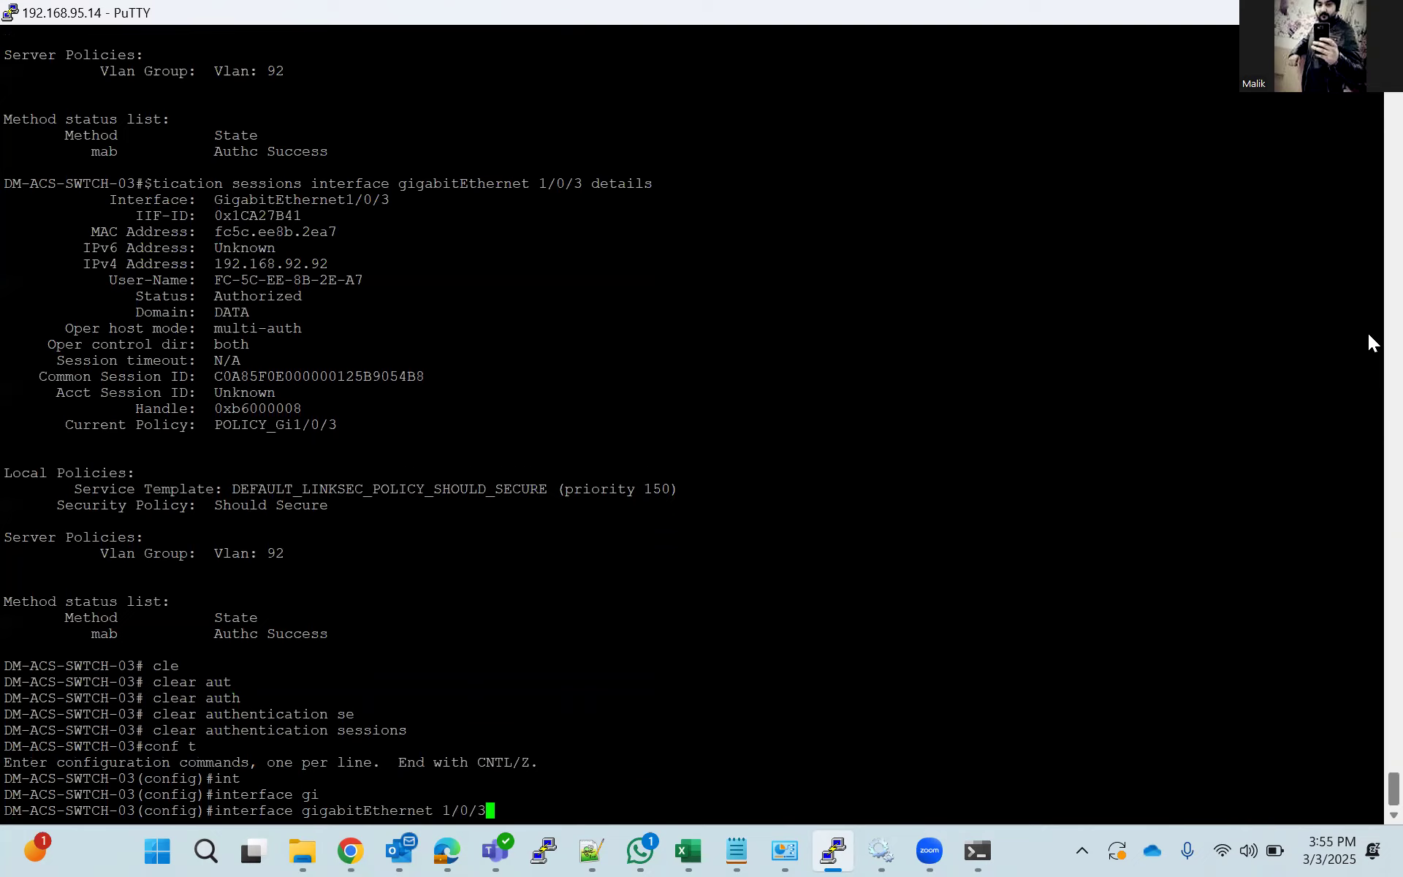
key("Return")
Bounce the interface with shutdown and no shutdown, and return to privileged EXEC mode.
type("sh")
key("Tab")
key("Return")
type("no sh")
key("Tab")
key("Return")
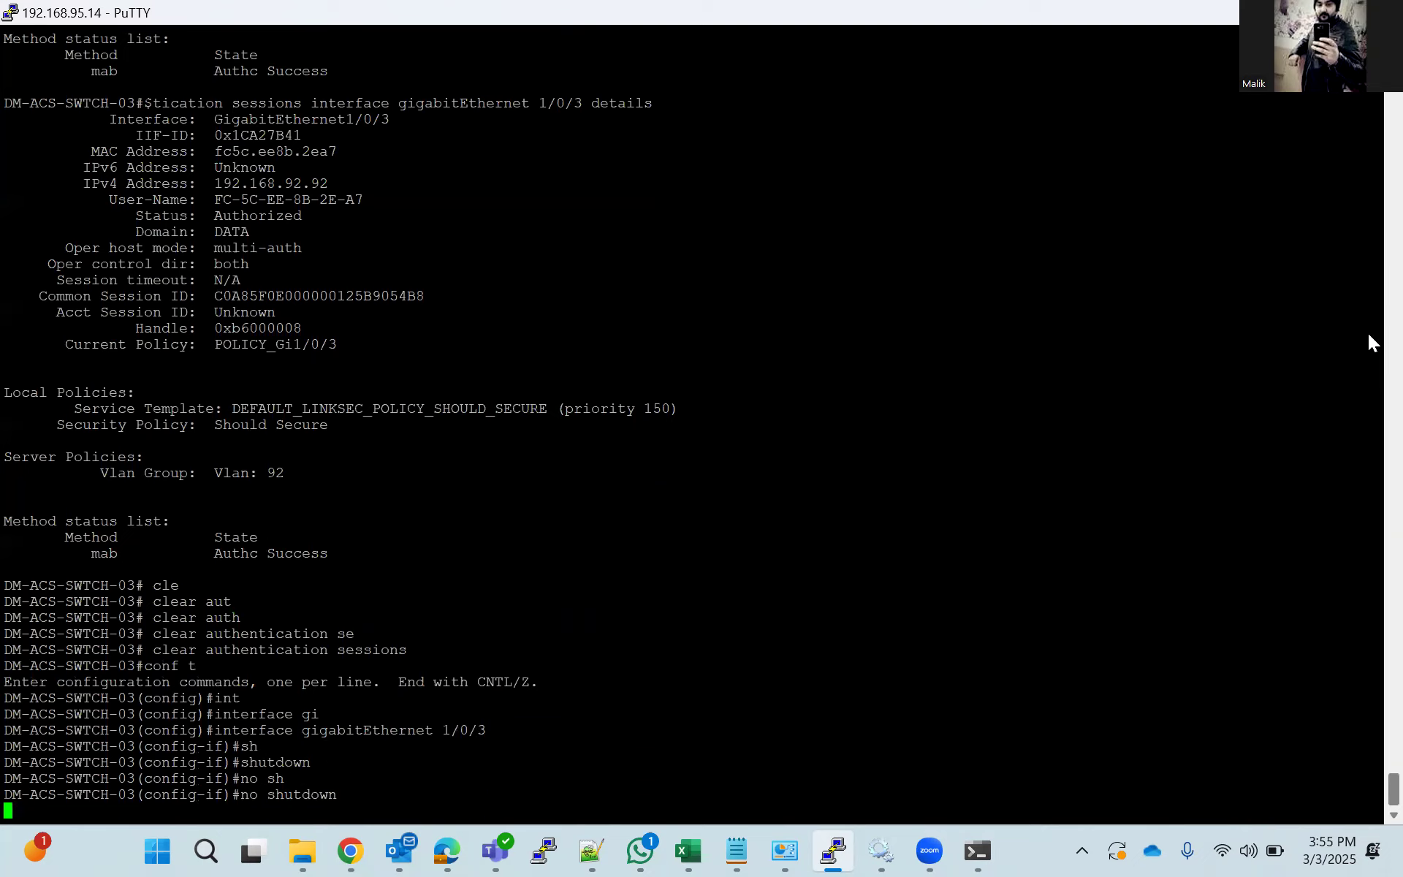
type("end")
key("Return")
List the switch's authentication sessions, running the command a second time to check for a new session.
type("show au")
key("Tab")
type("auth")
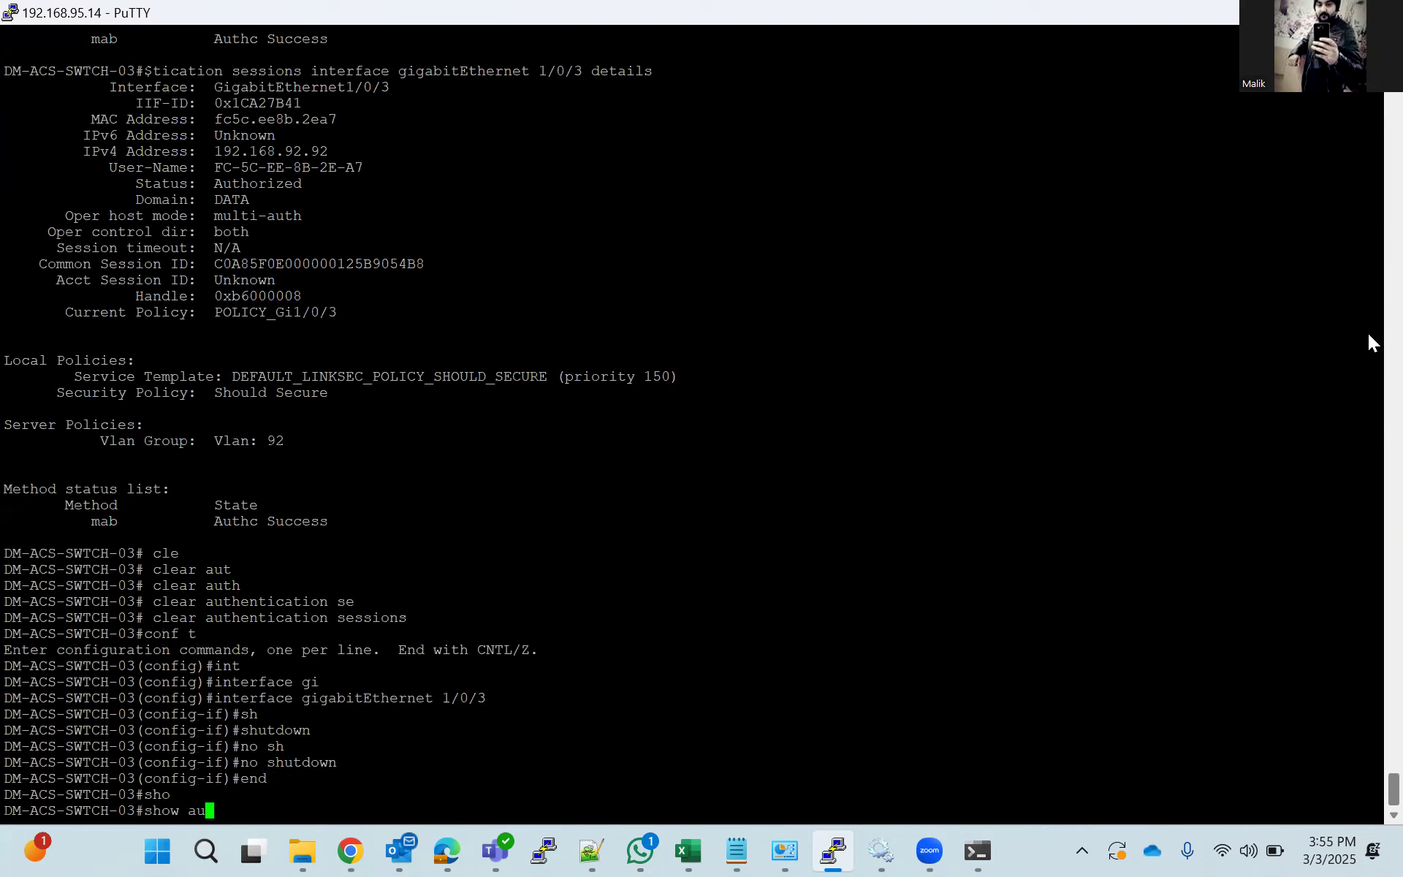
key("Tab")
type("se")
key("Tab")
key("Return")
key("Up")
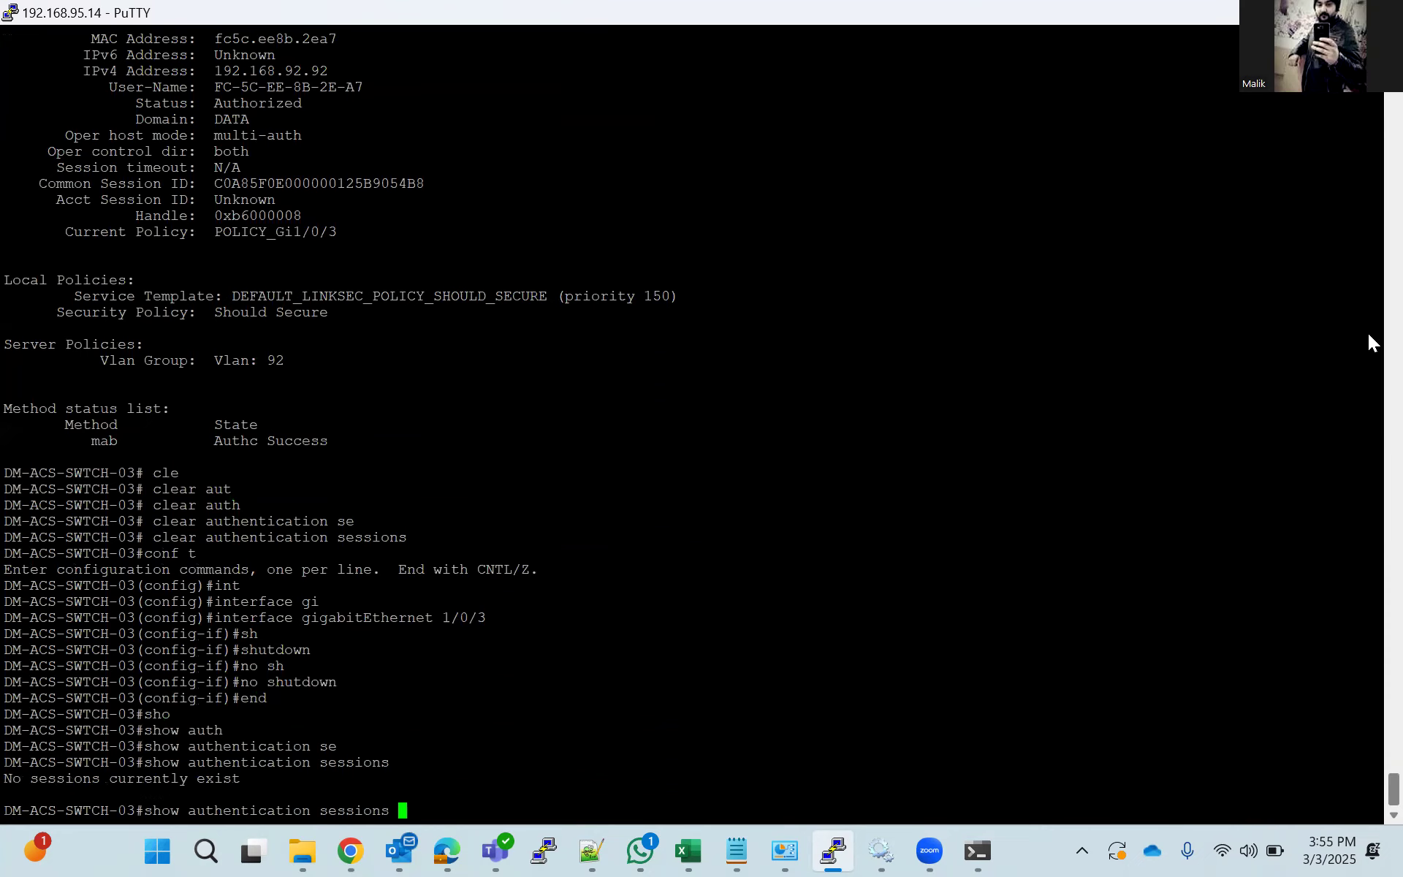
key("Return")
Show the authentication session details for interface GigabitEthernet 1/0/3.
key("Up")
type("in")
key("Tab")
type("gi")
key("Tab")
type("1/0/")
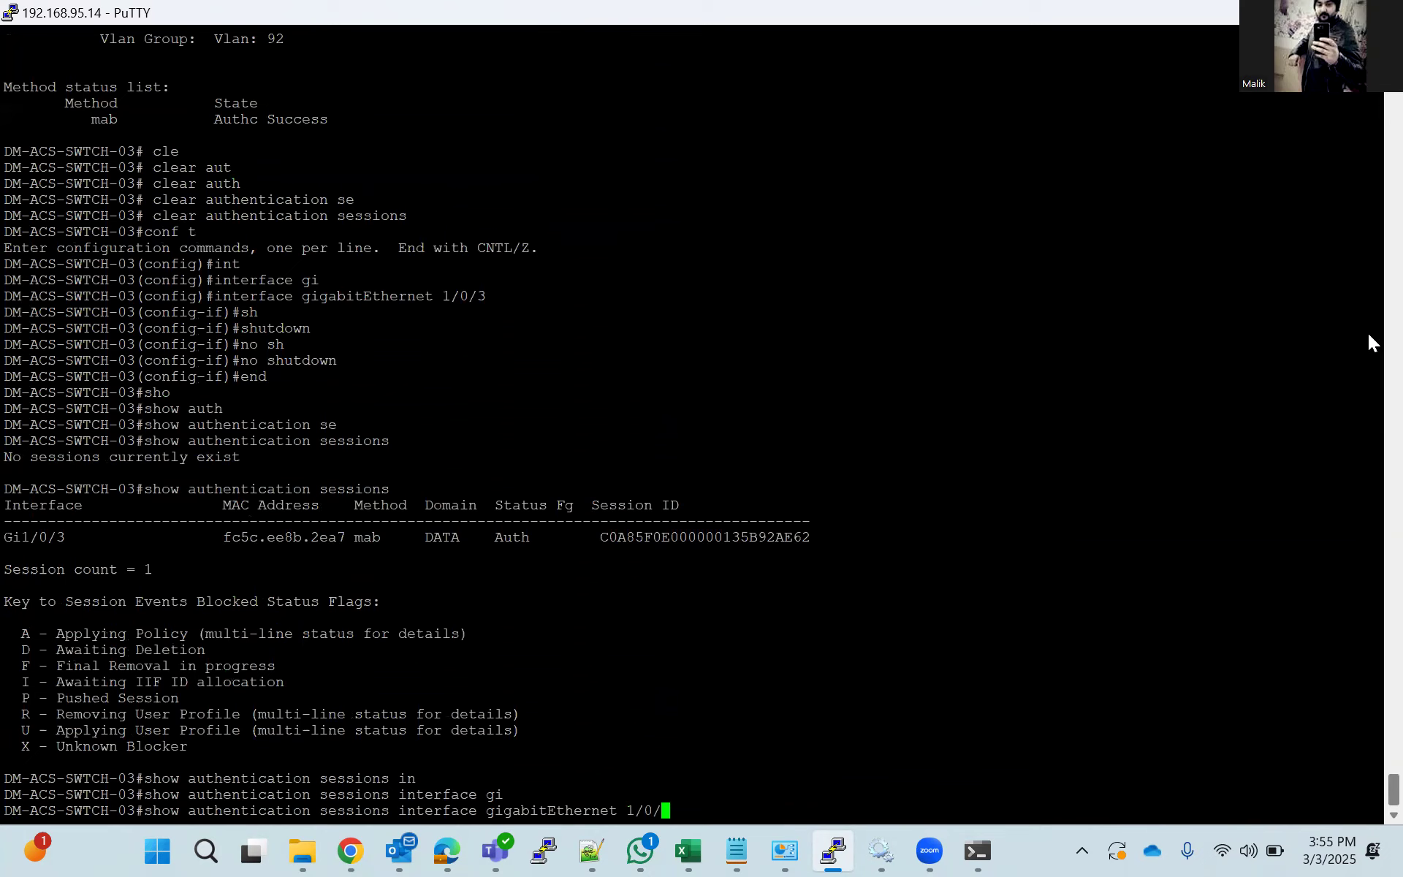
type("3 det")
key("Tab")
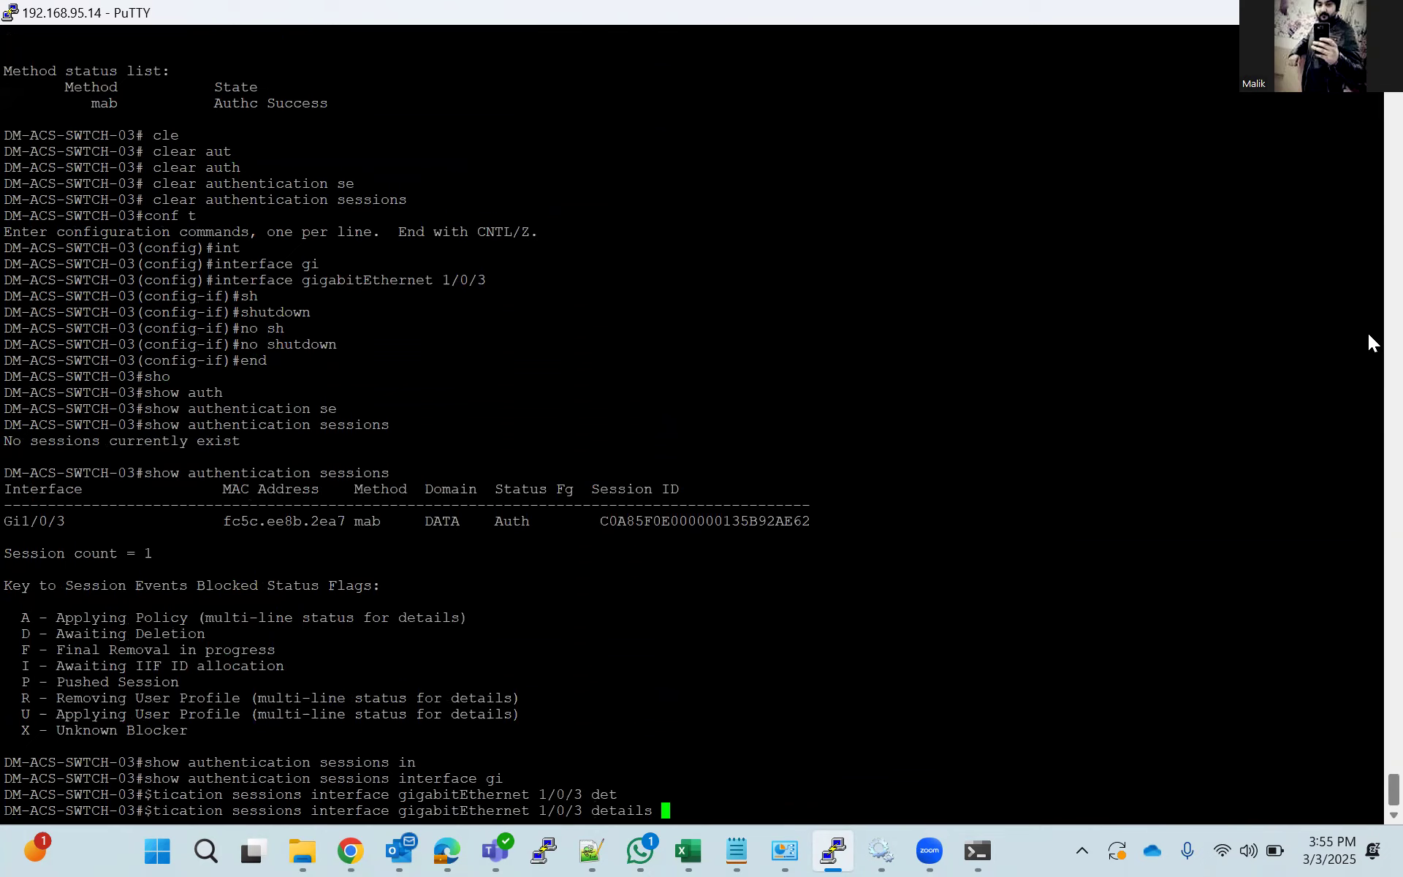
key("Return")
key("space")
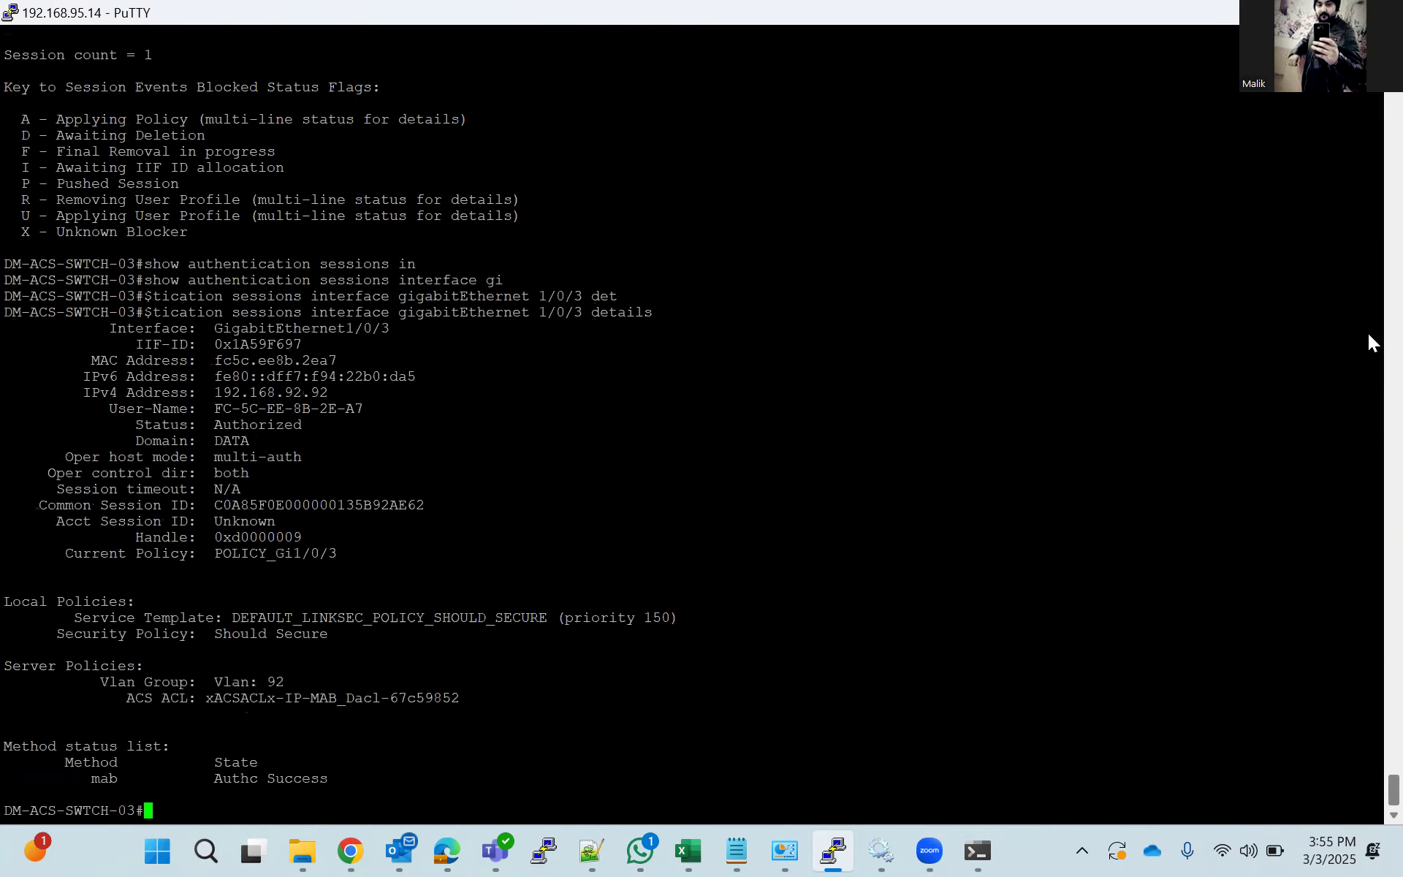
Copy the ACS ACL name from the session details and show that access list, highlighting its entries.
double_click(348, 698)
key("ctrl+c")
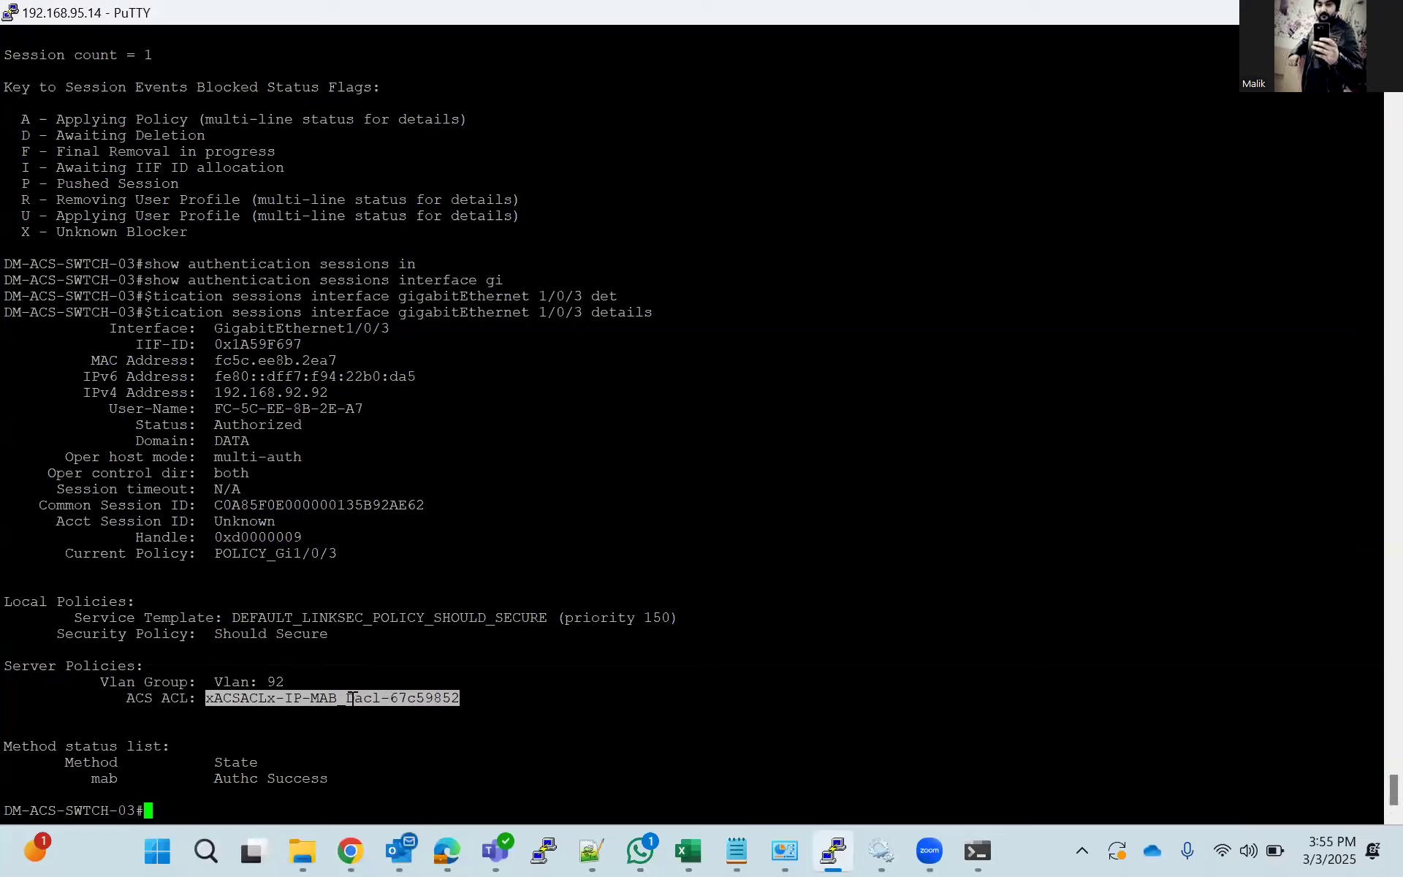
type("sho")
key("Tab")
type("acc")
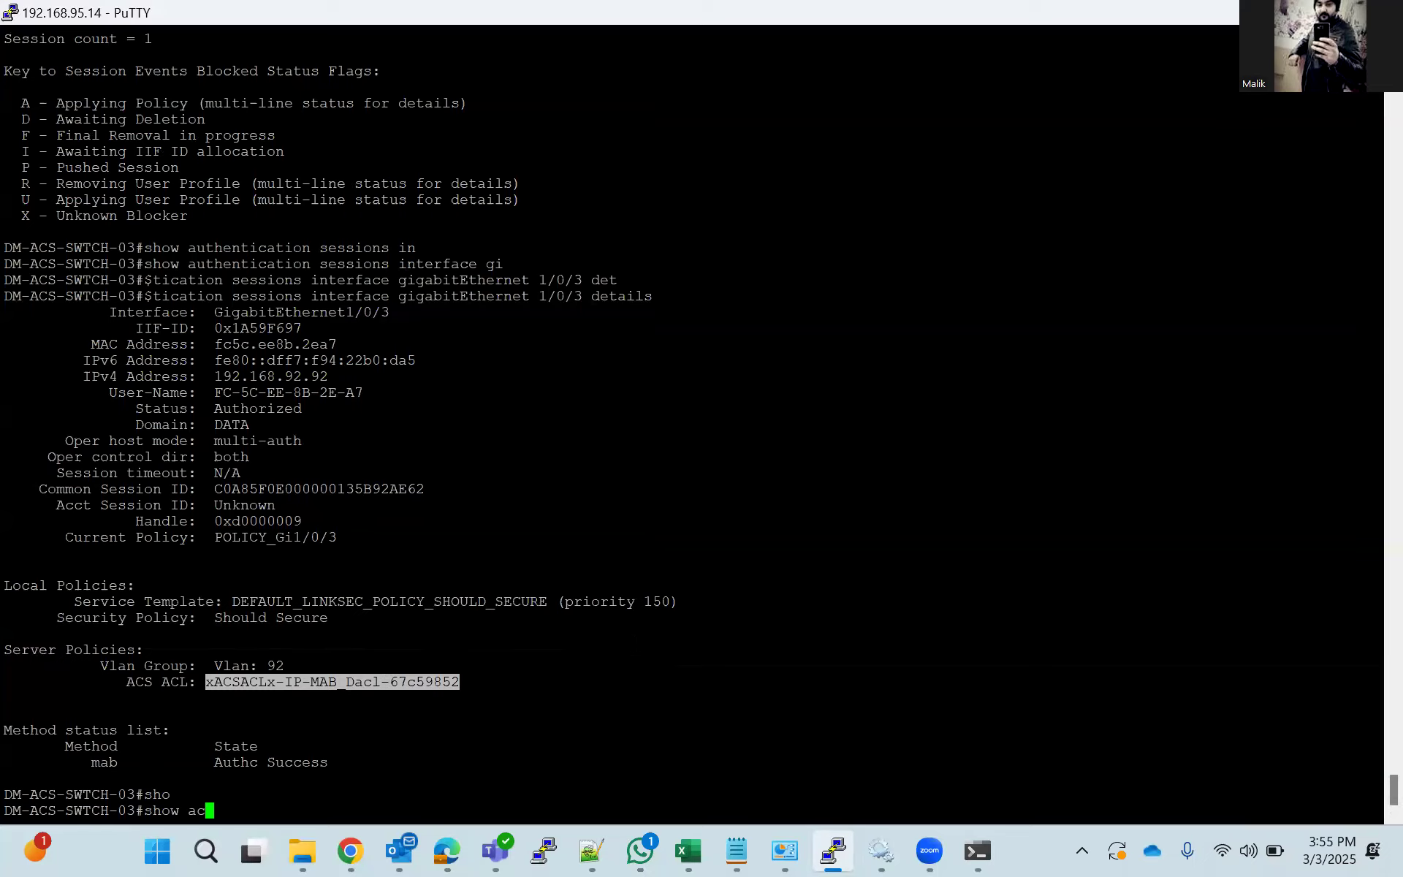
key("Tab")
type("li")
key("Tab")
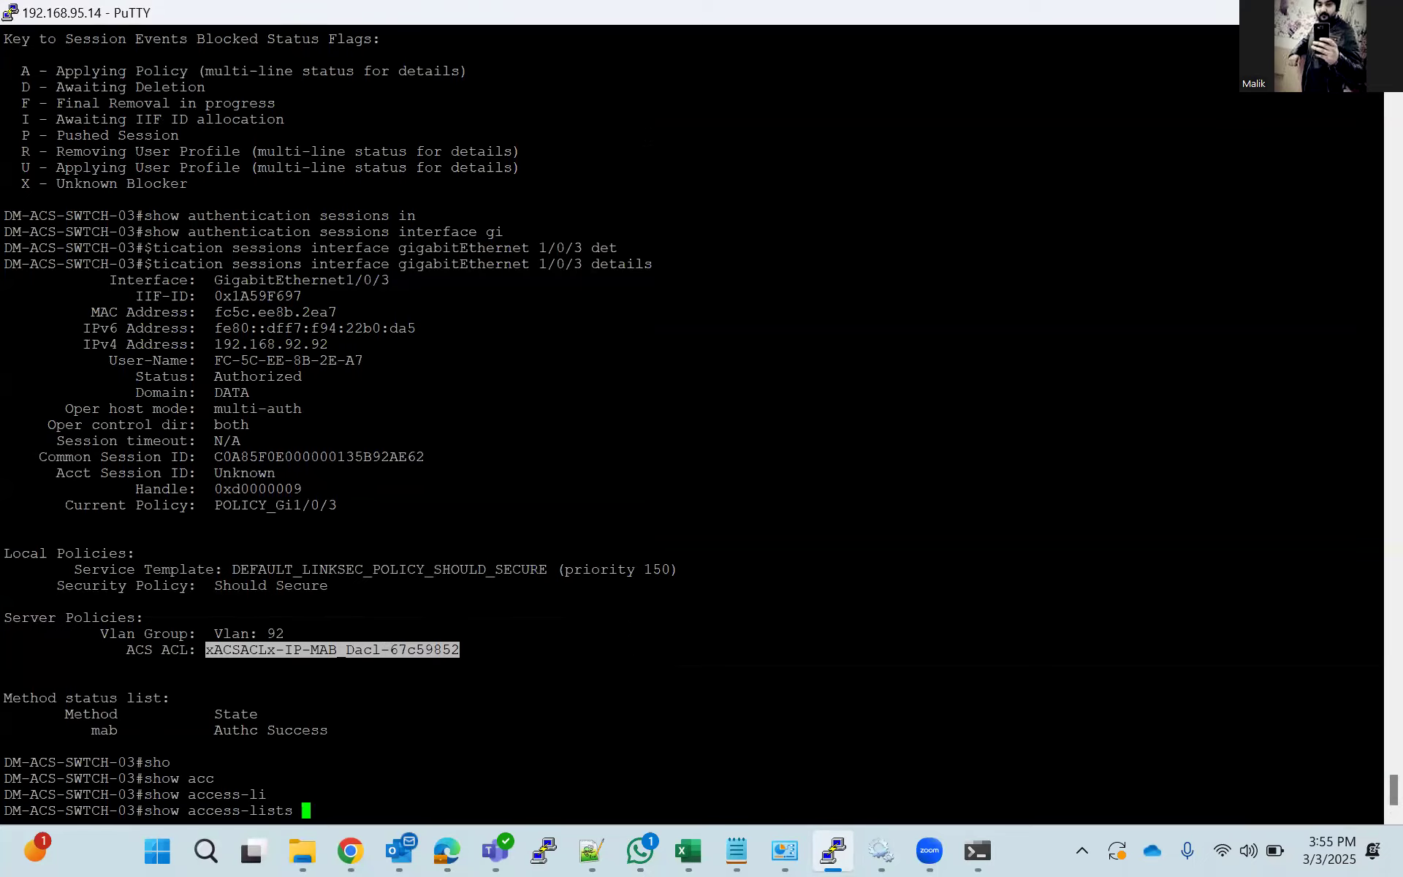
key("shift+Insert")
key("Return")
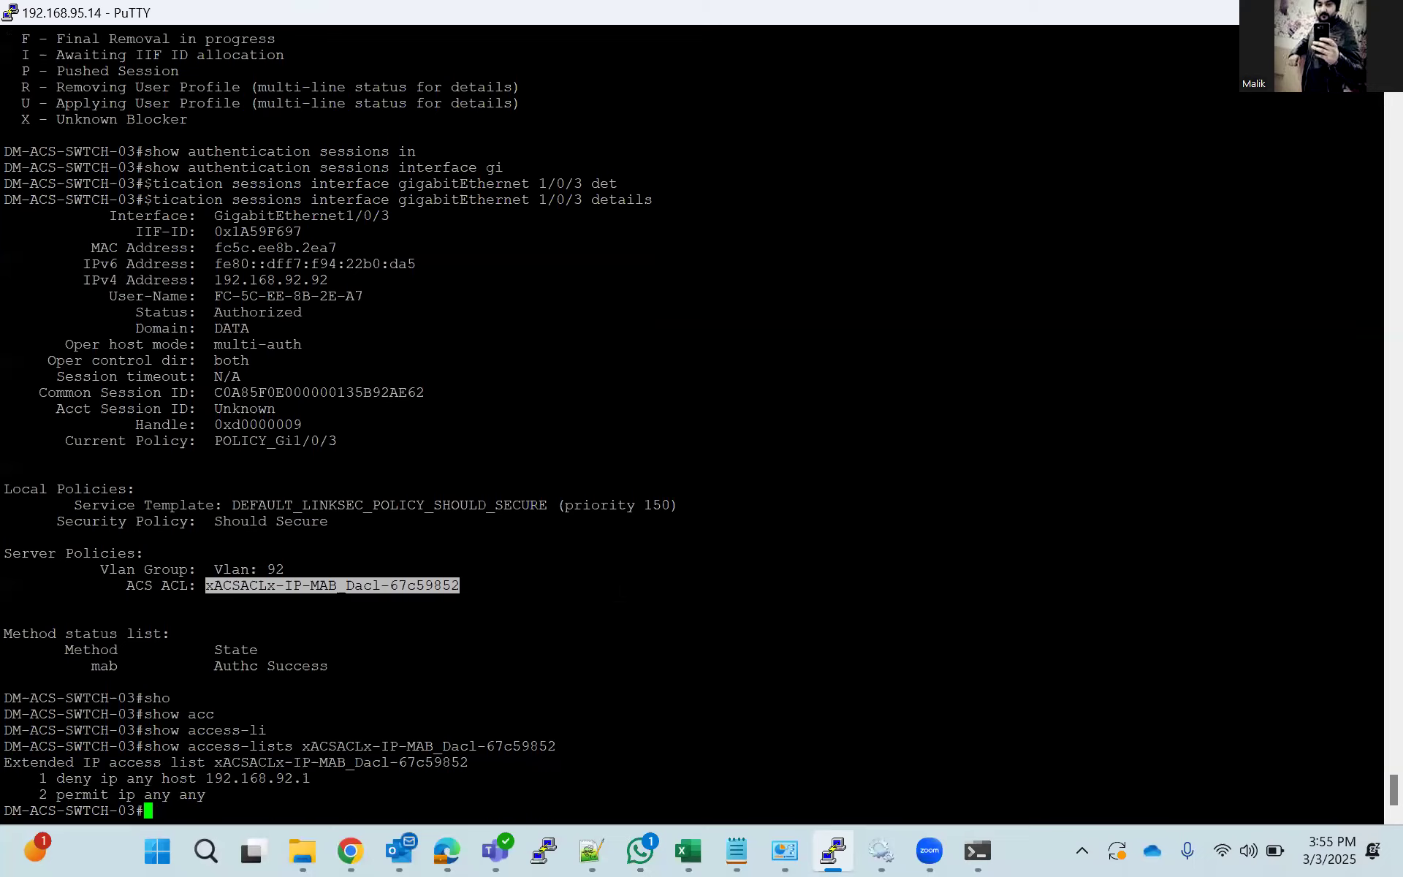
left_click_drag(512, 795, 32, 787)
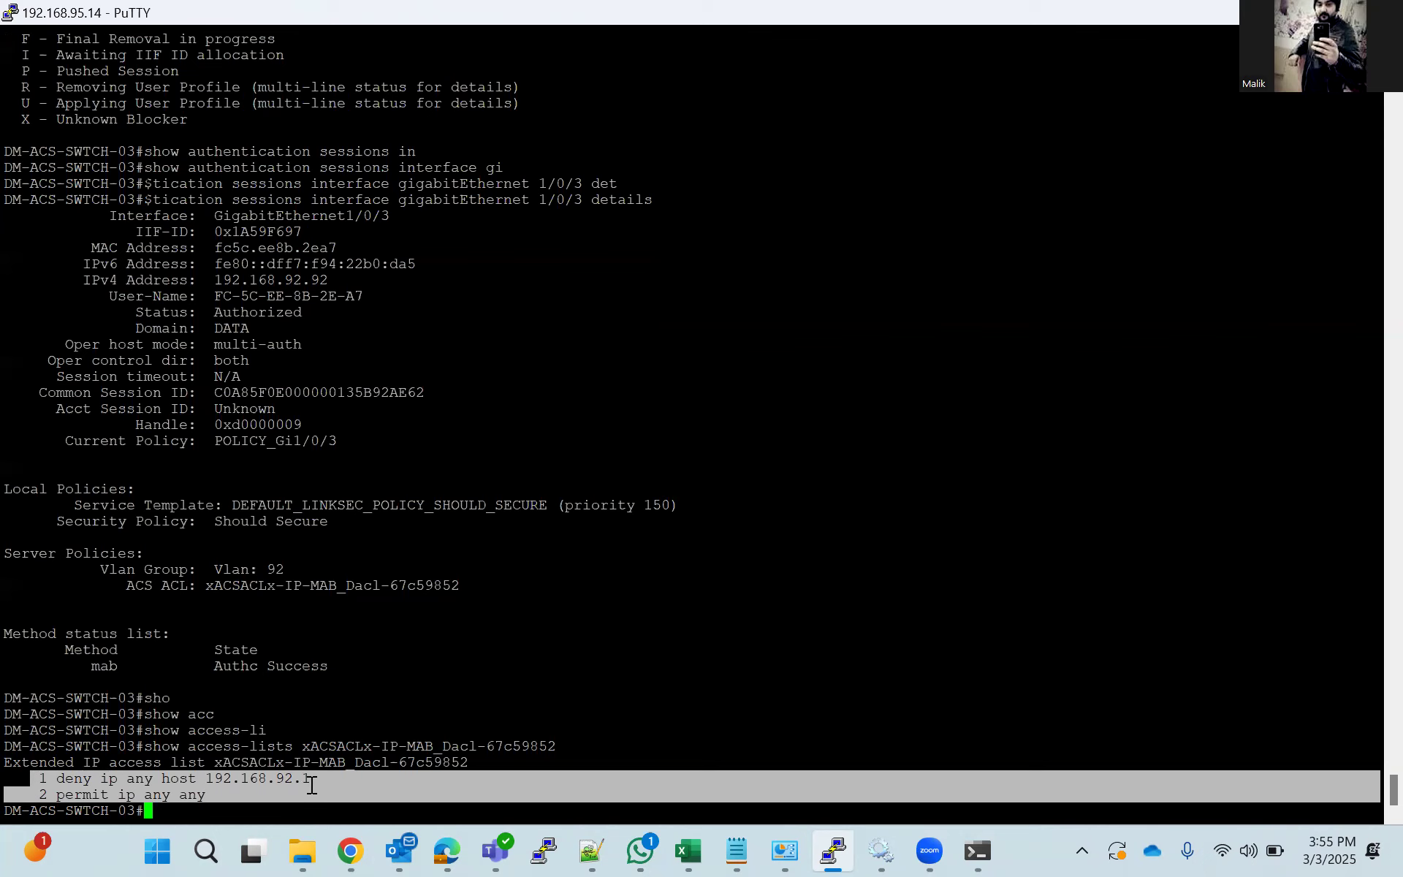
Switch to Command Prompt and rerun the ping to 192.168.92.1 to test the DACL.
left_click(977, 850)
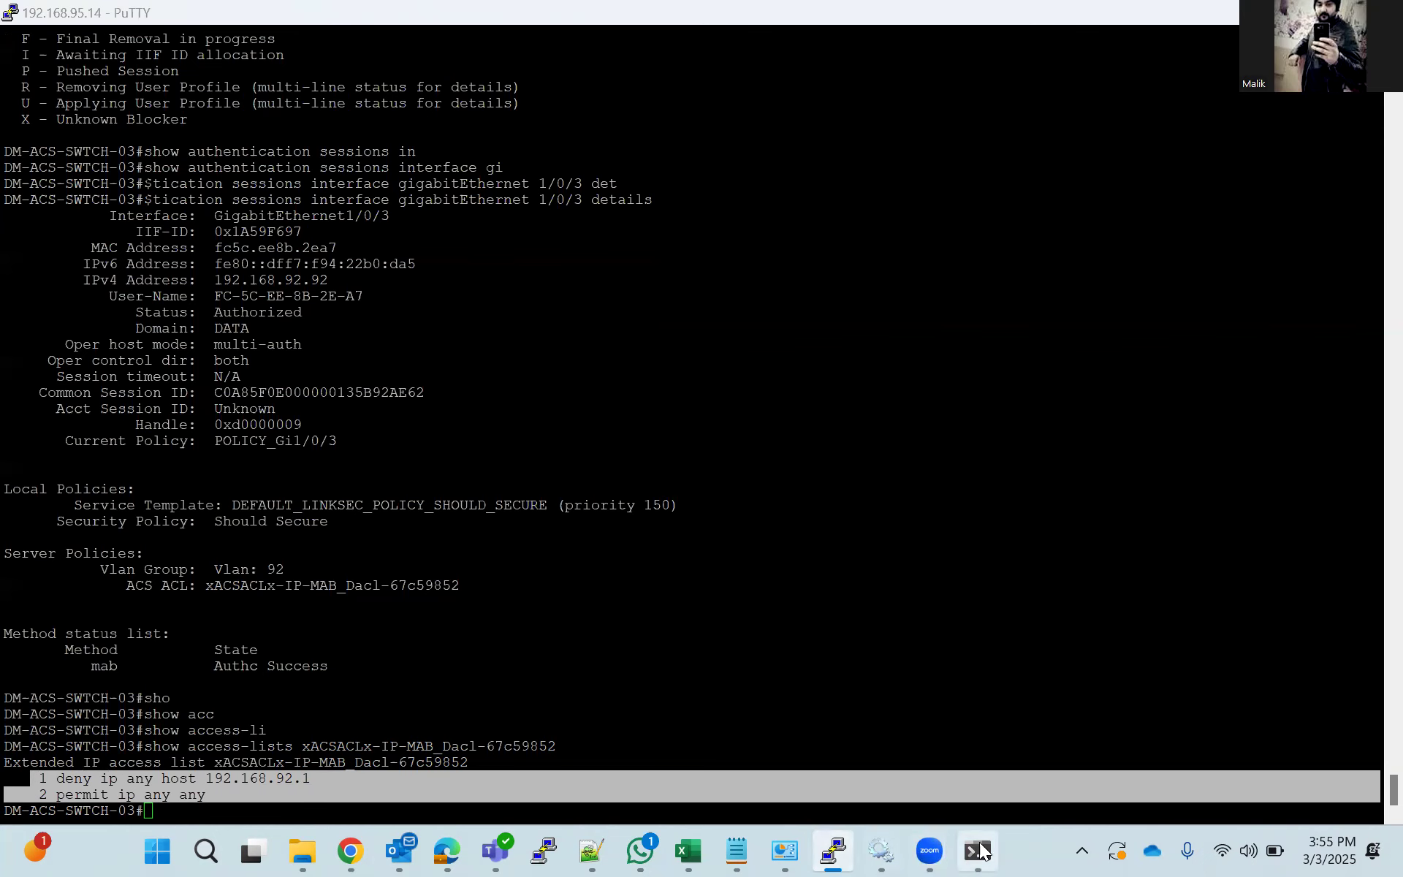
key("Up")
key("Return")
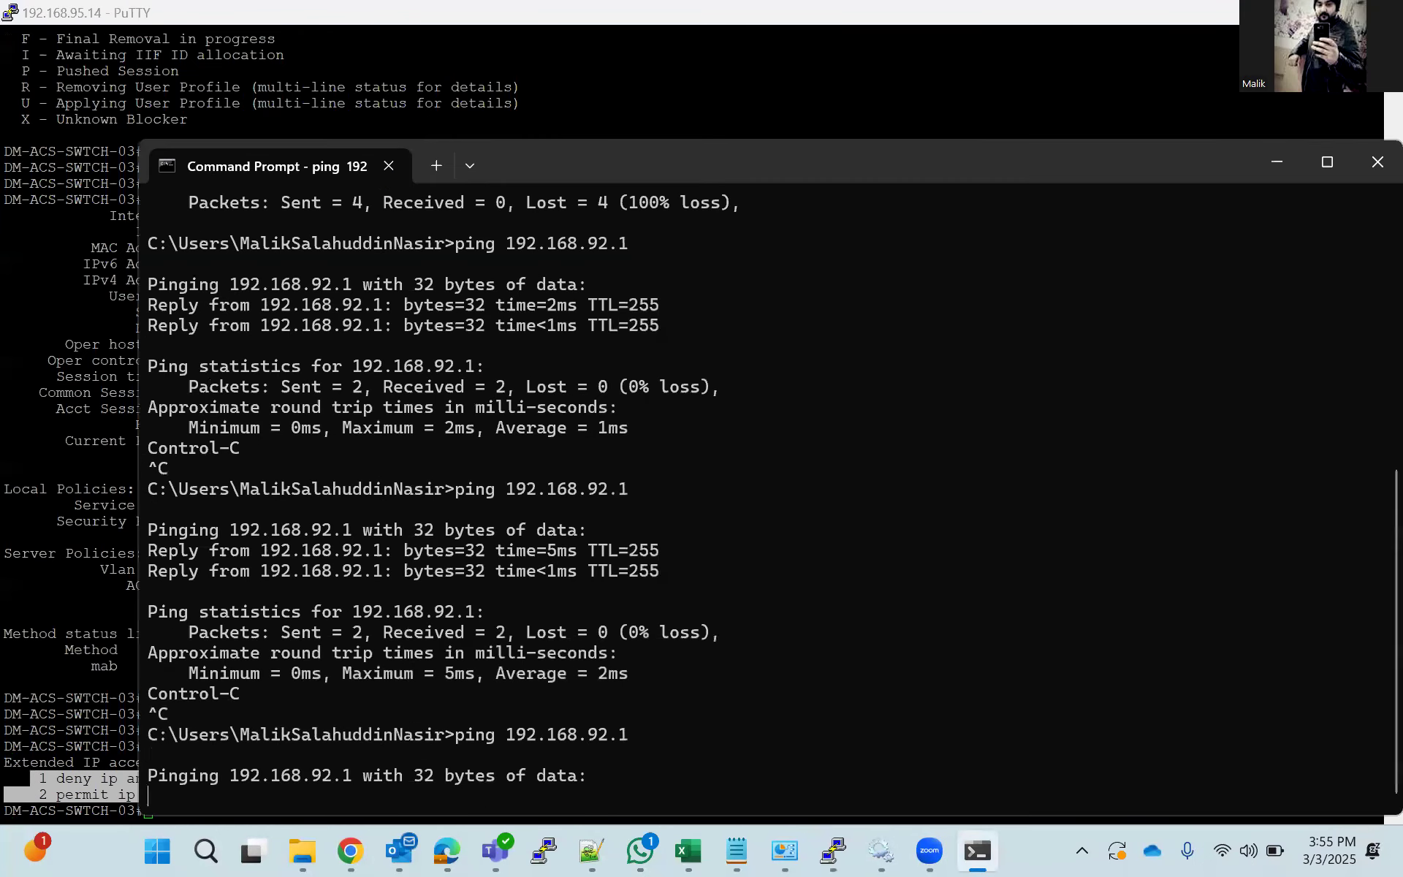